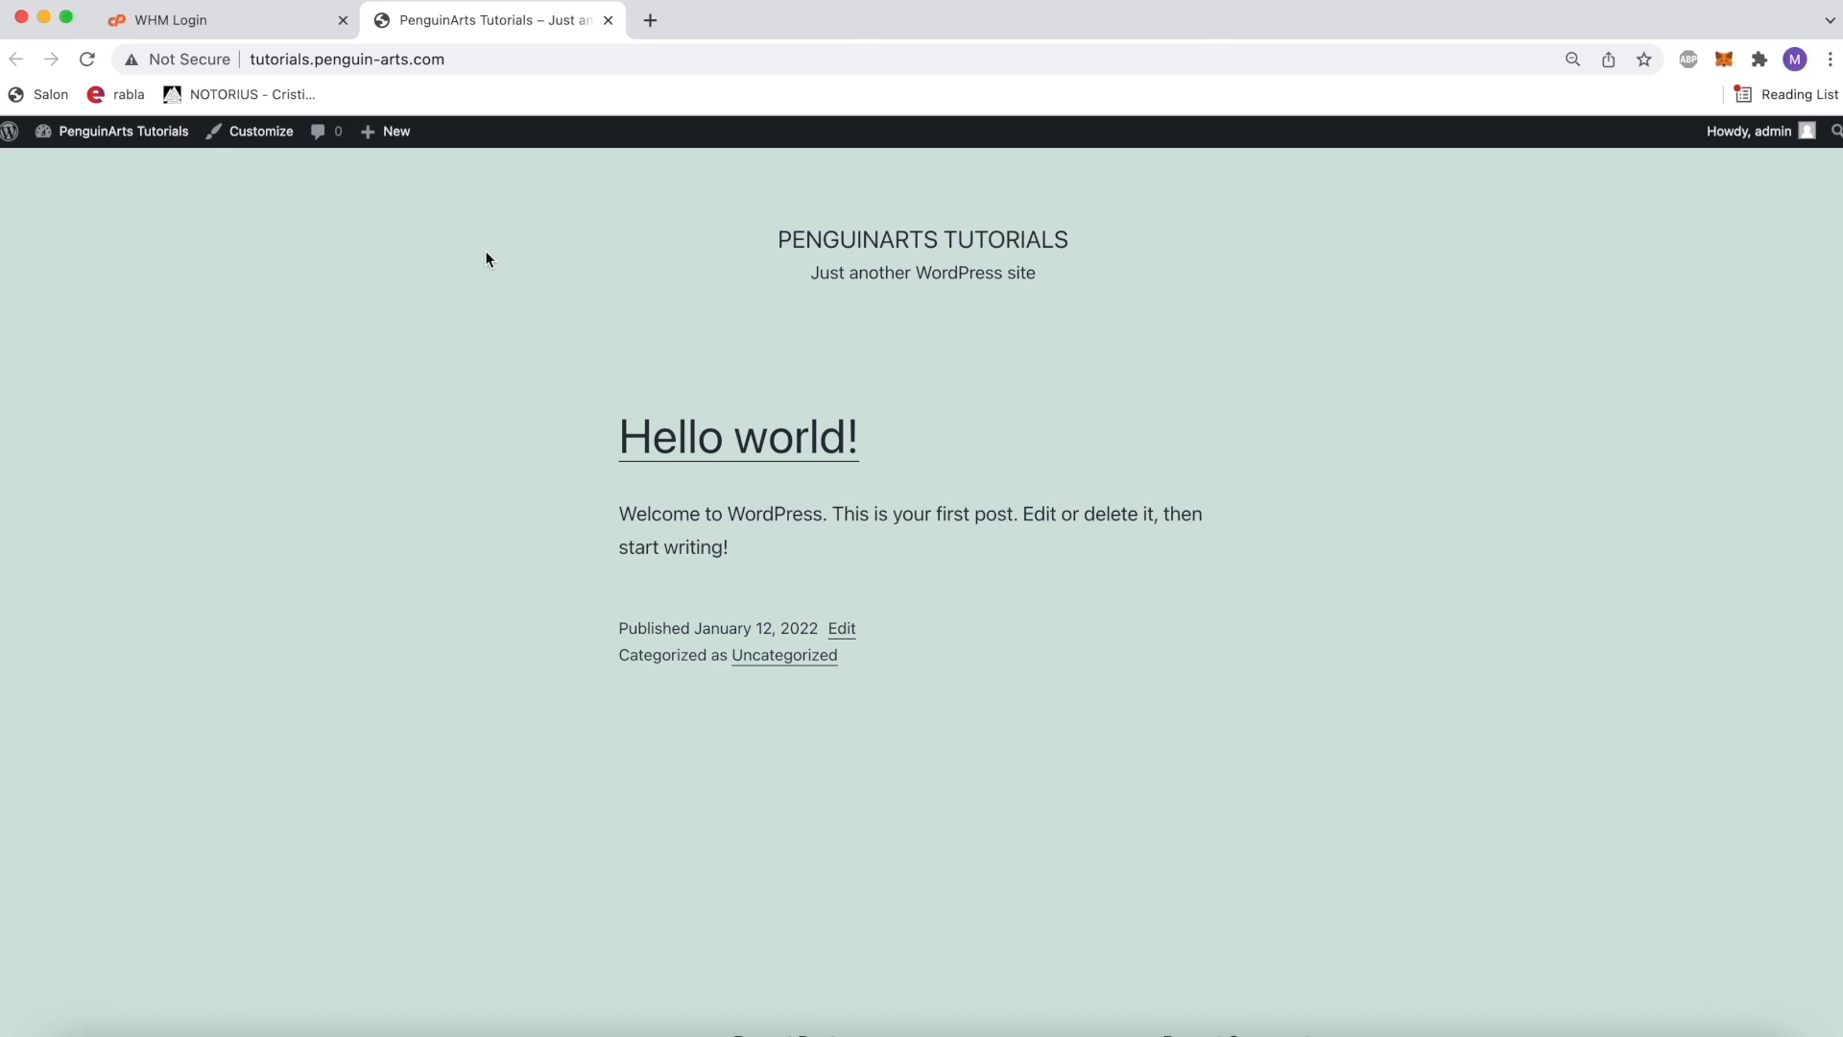
Step: Create and publish a new page titled Tutorial from the site's admin dashboard, and return to the page list
left_click(134, 131)
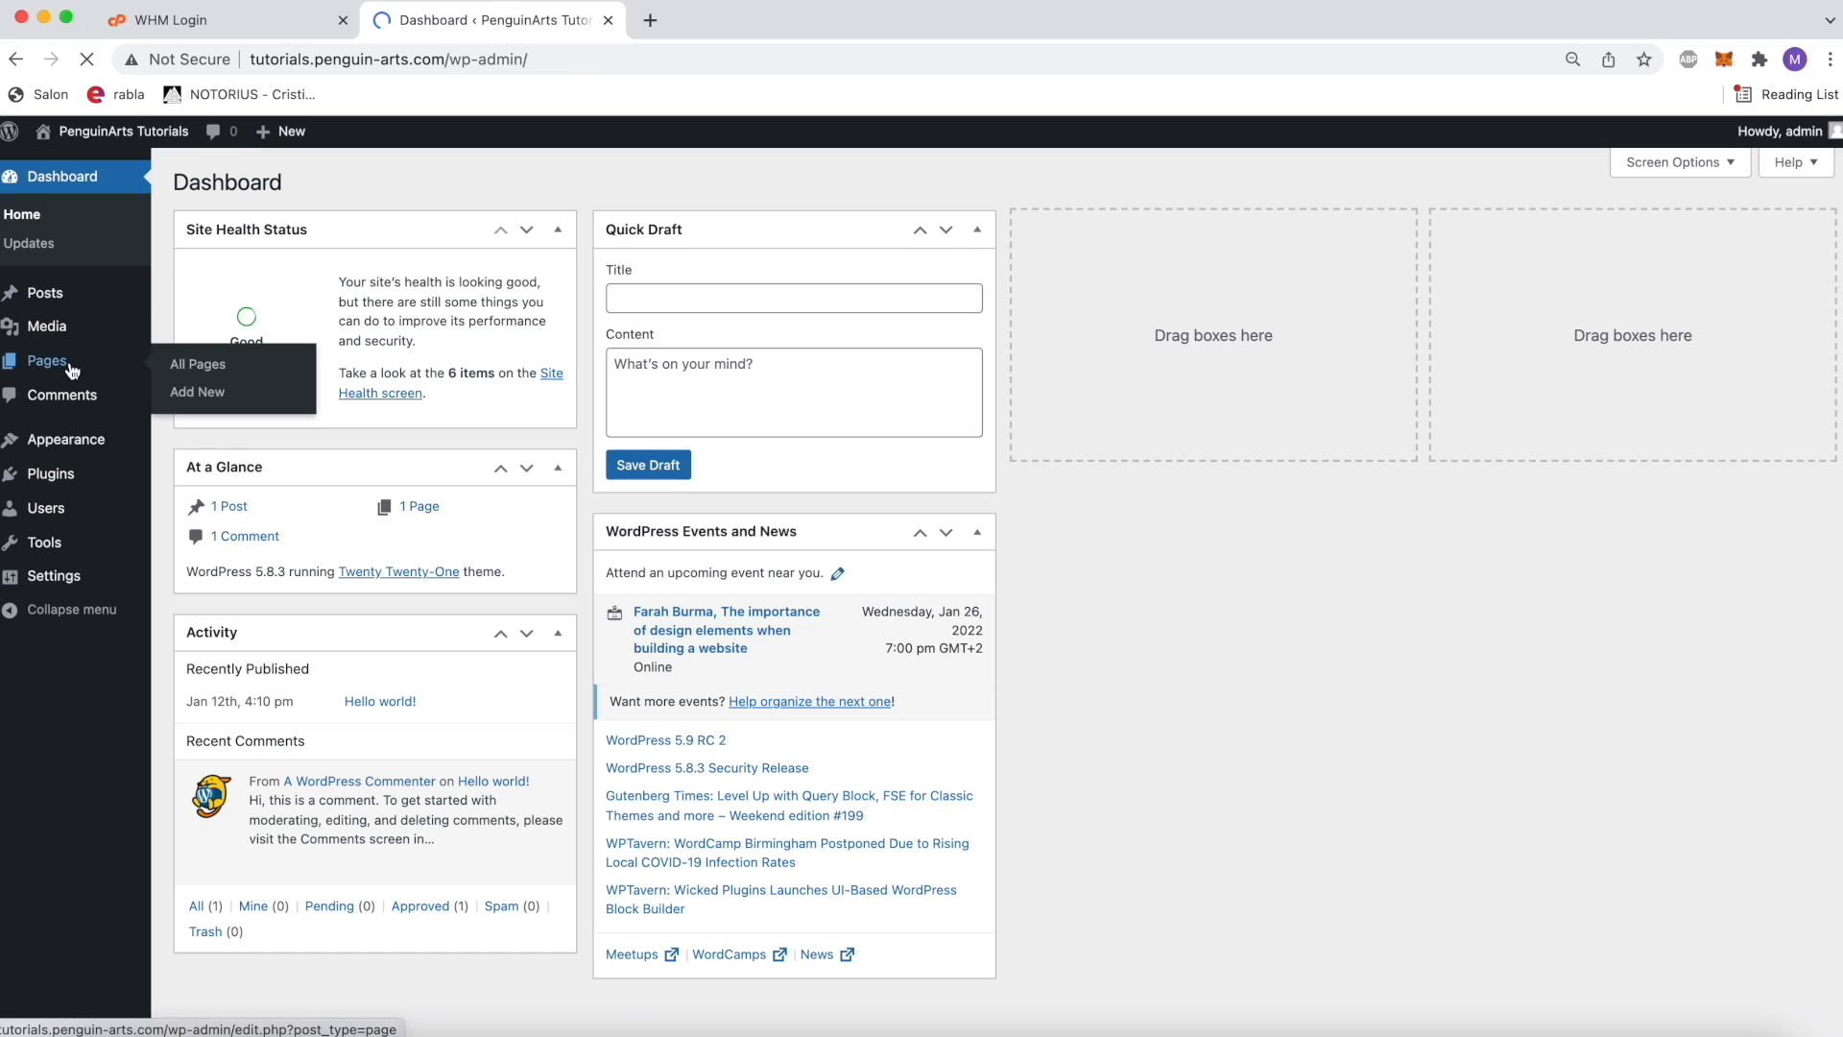
left_click(69, 361)
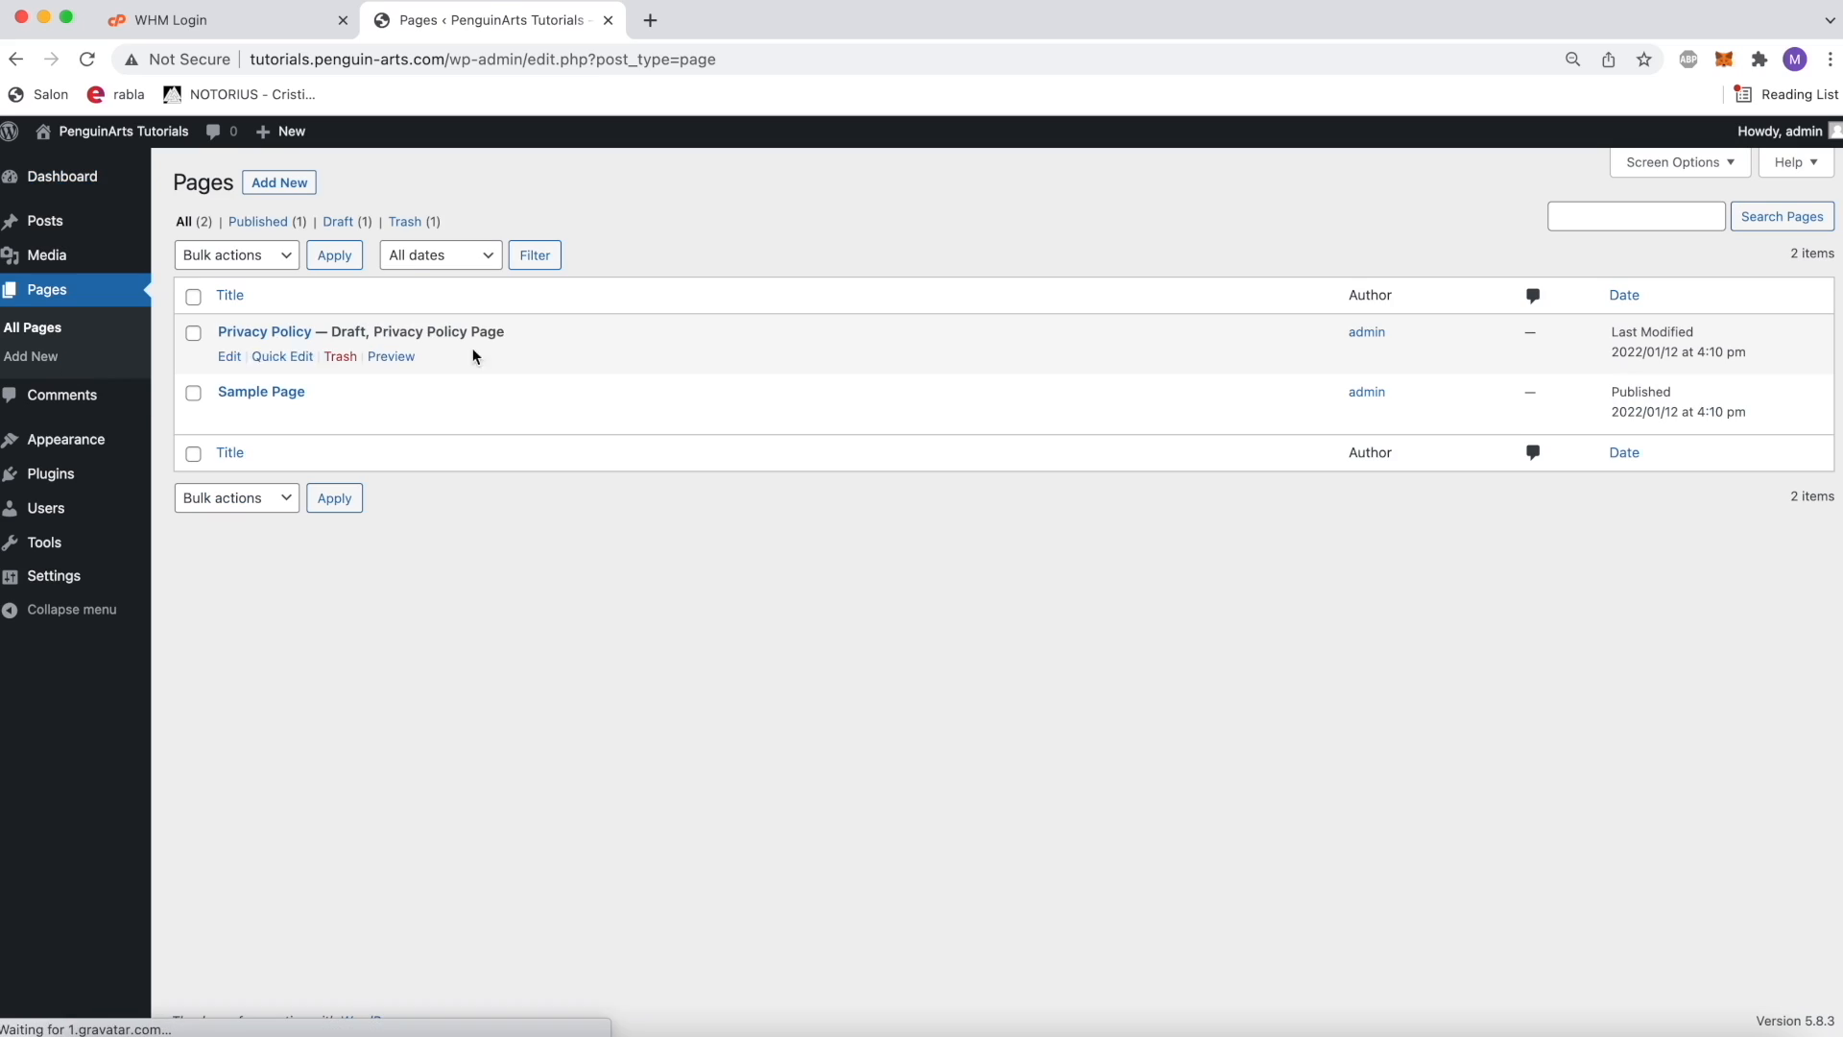
left_click(278, 182)
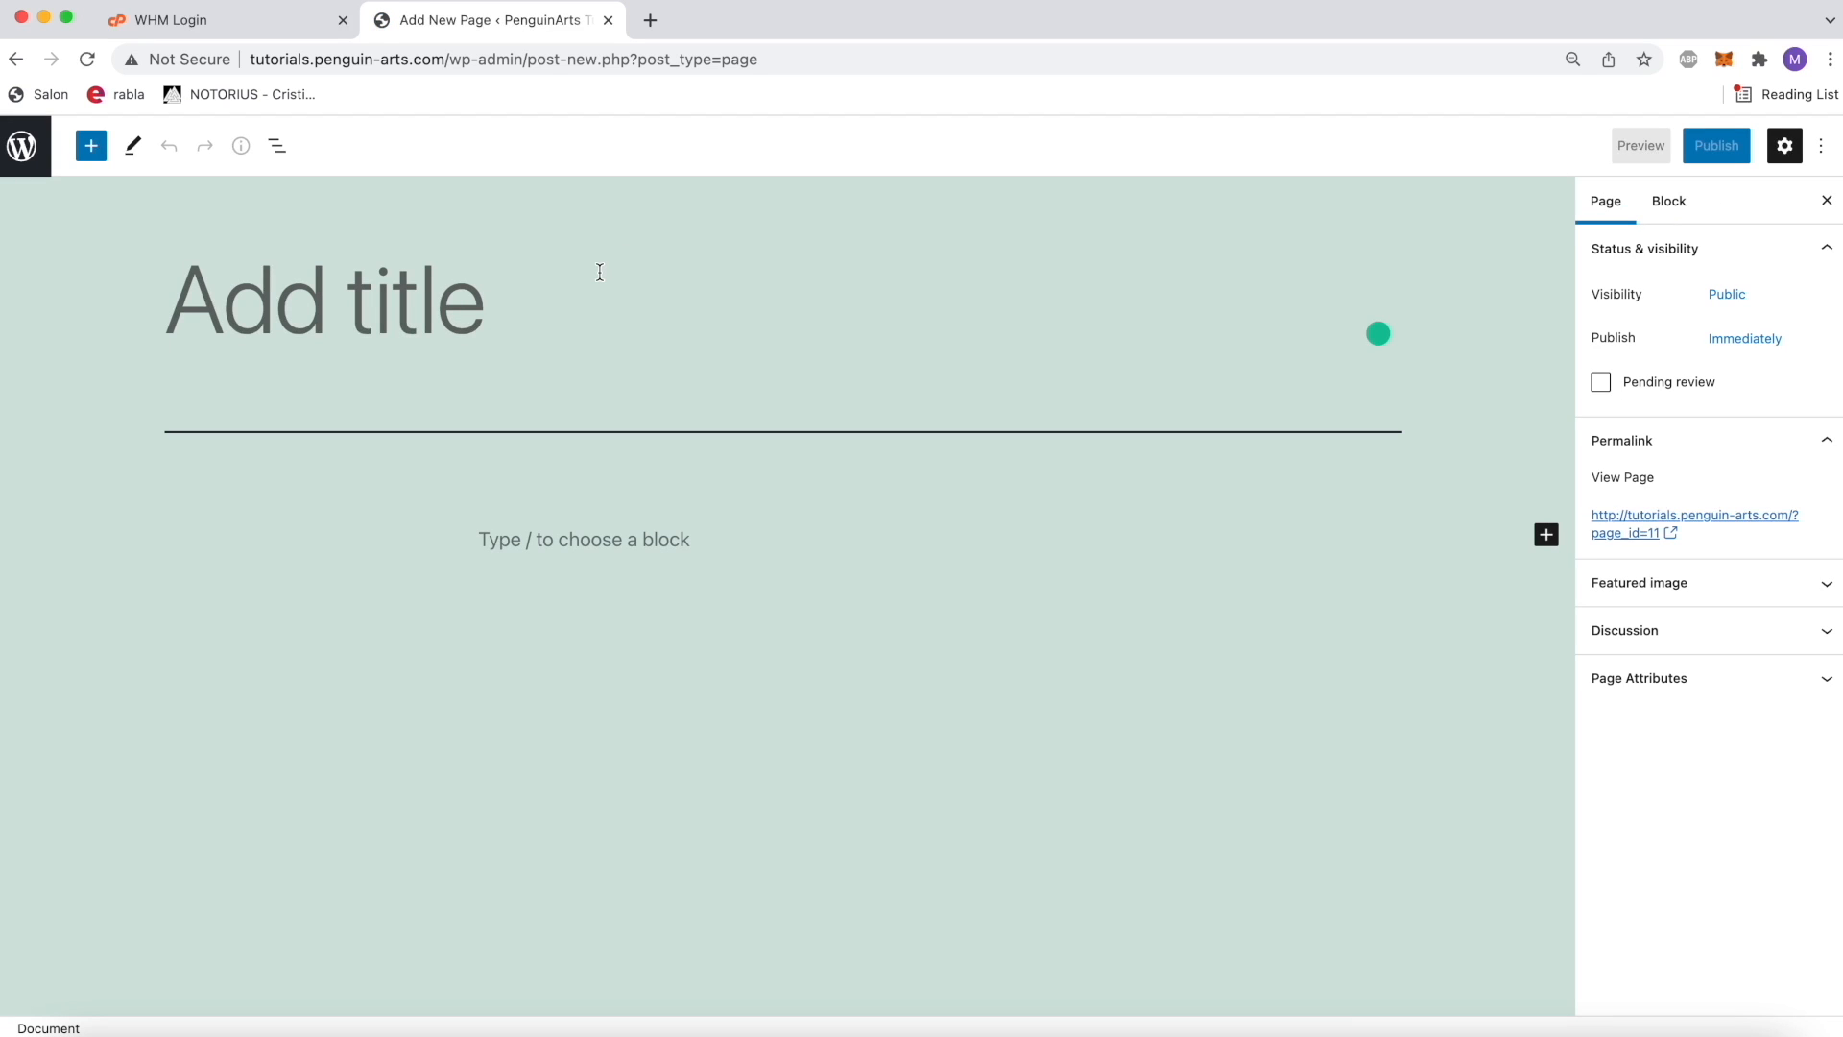
type("L")
key("BackSpace")
type("Tutorial")
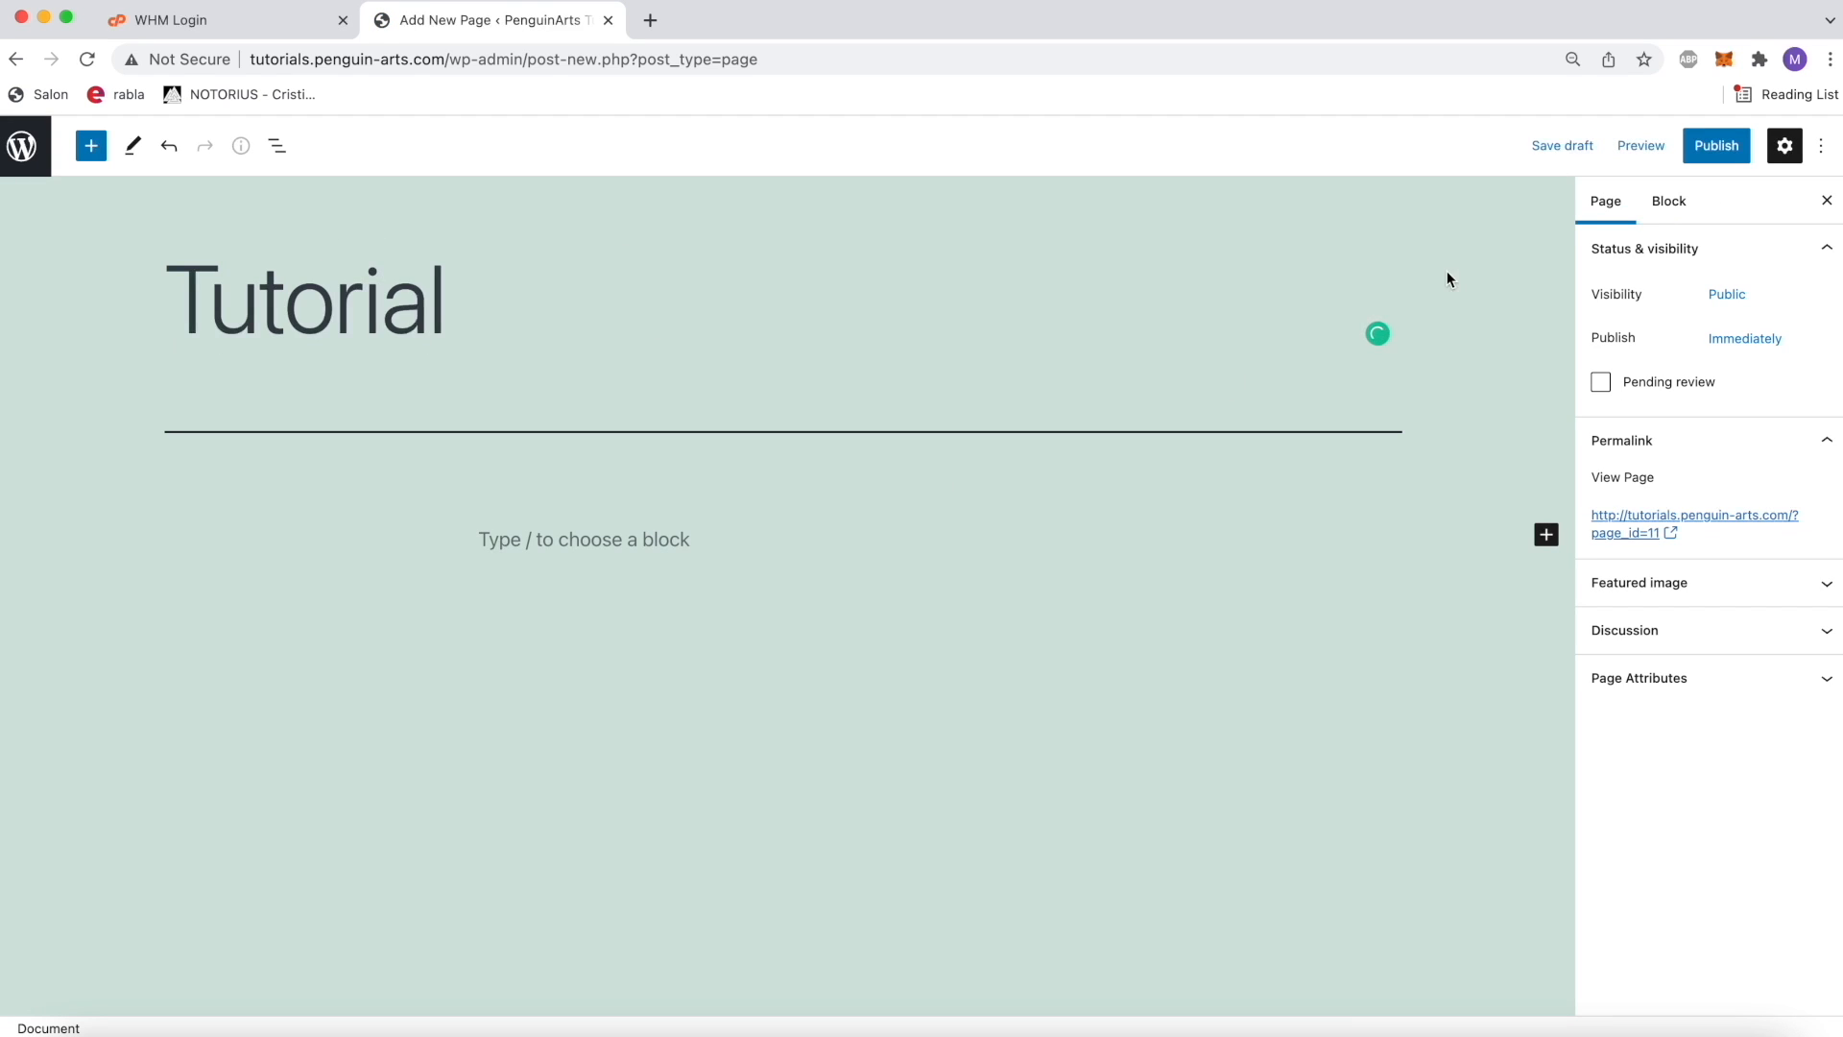
left_click(1717, 145)
left_click(1680, 148)
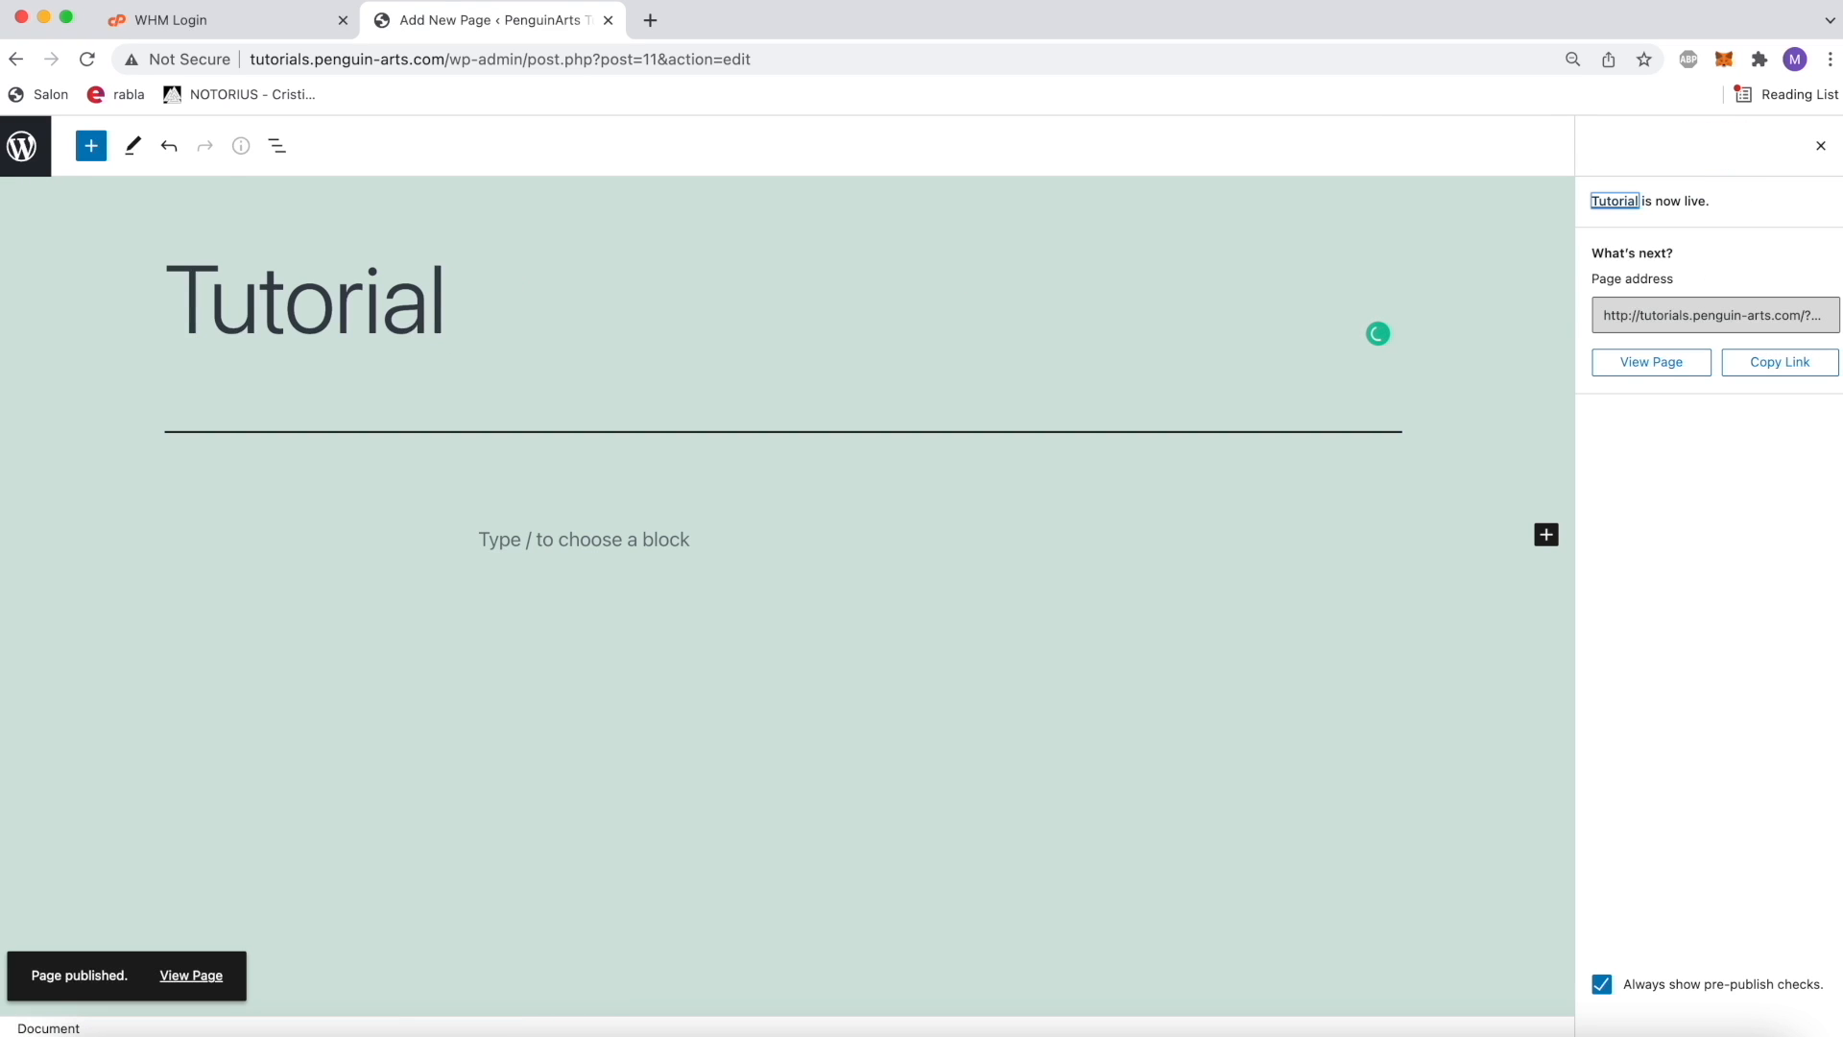
left_click(21, 146)
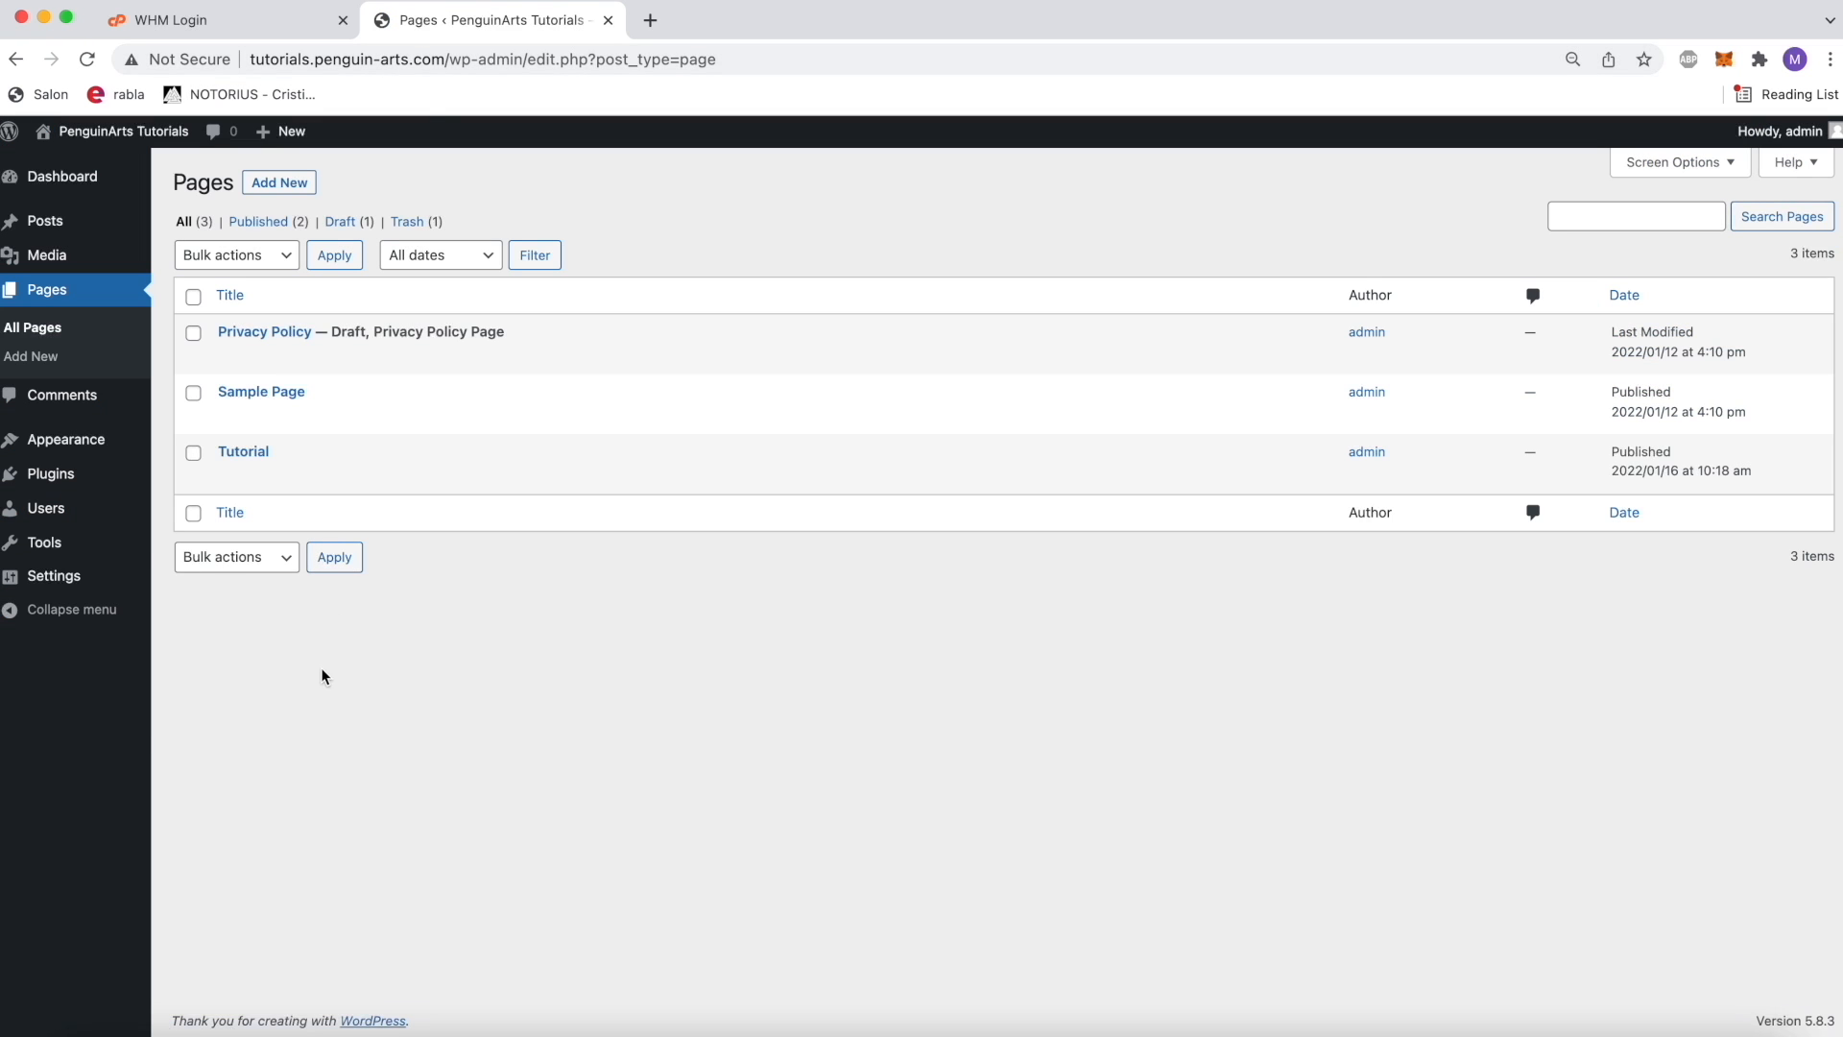
Step: Search the plugins available for installation for "contact form 7"
left_click(33, 477)
left_click(291, 182)
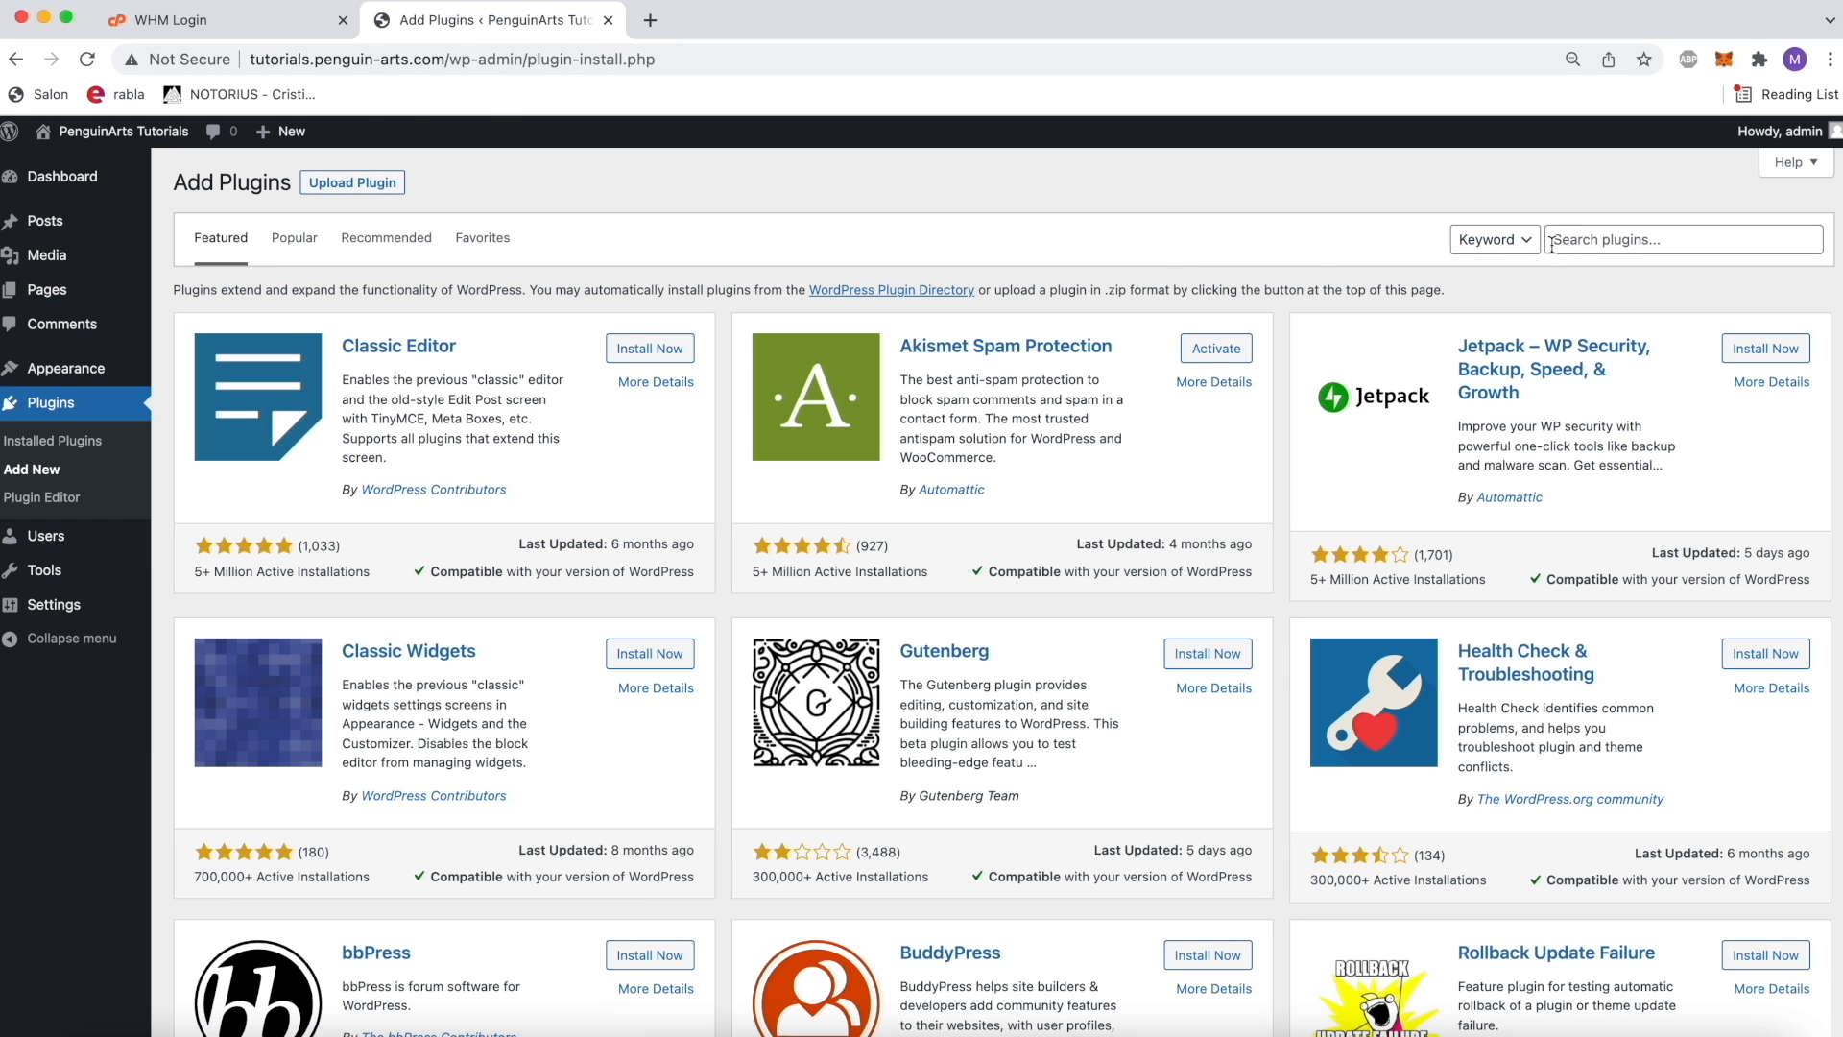
left_click(1632, 239)
type("contact form")
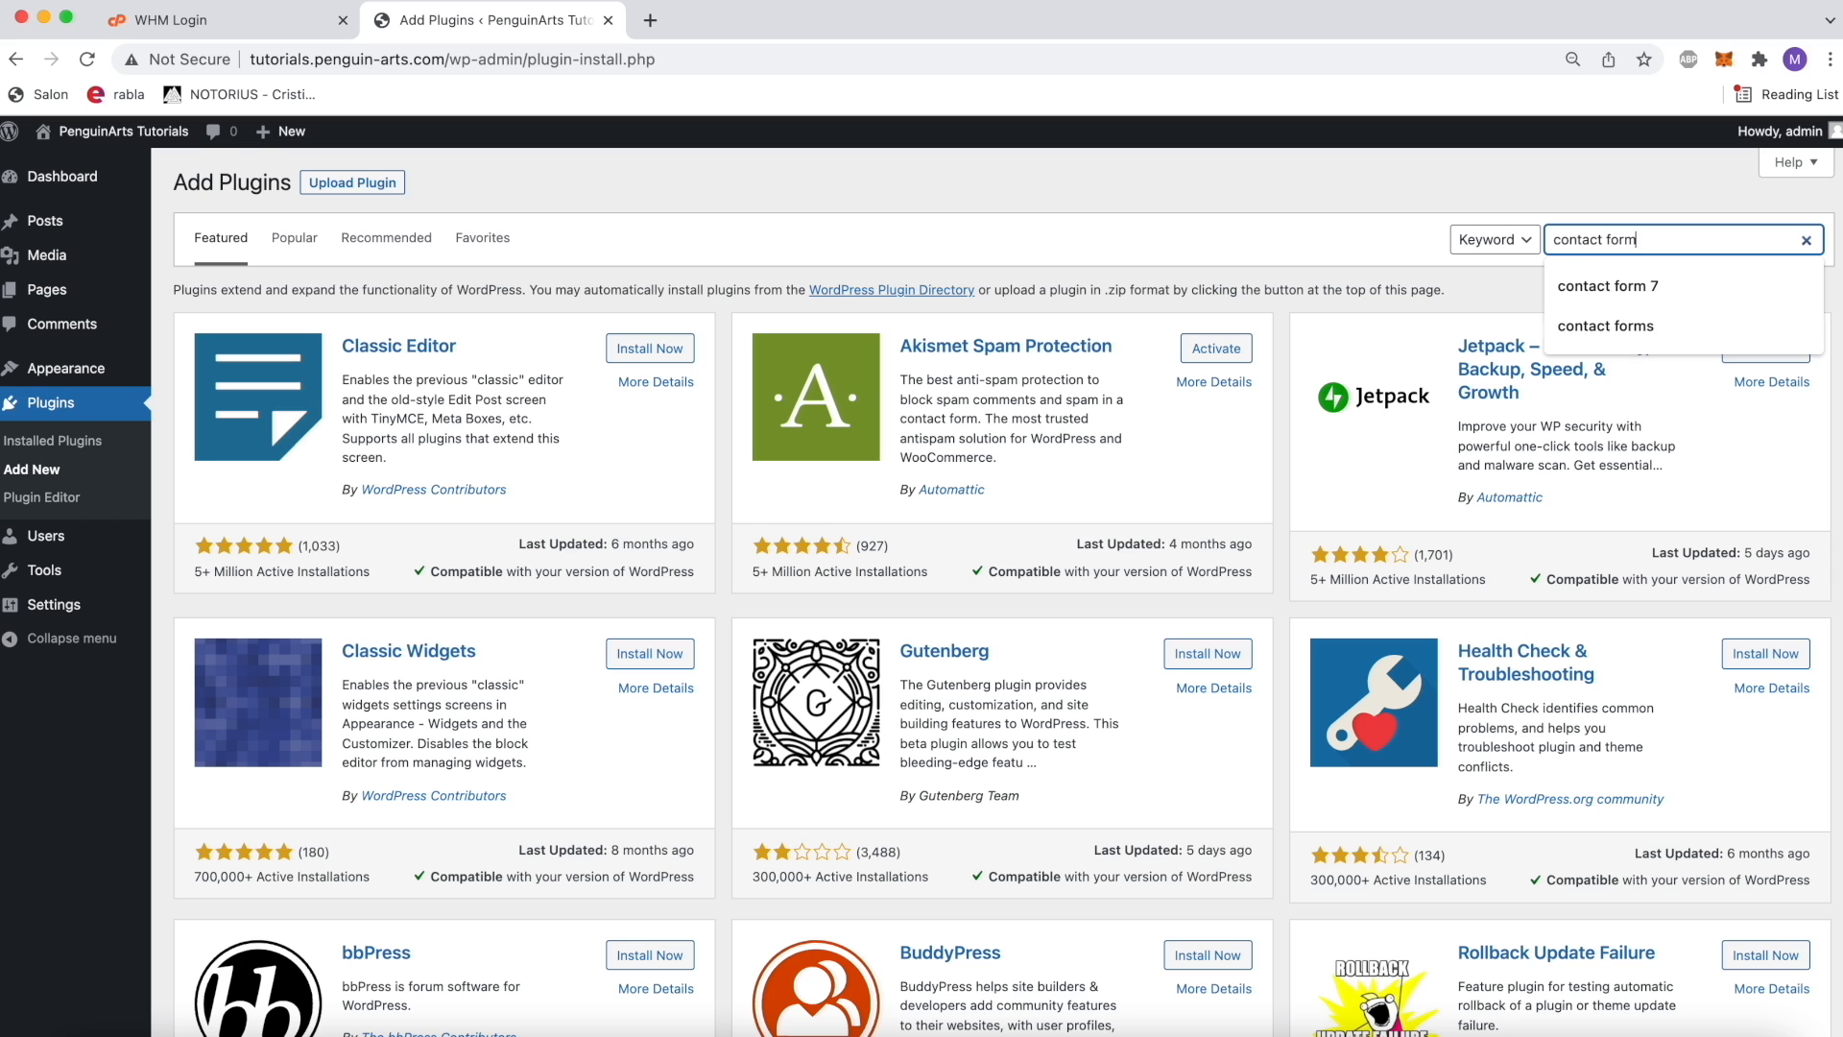
type(" 7")
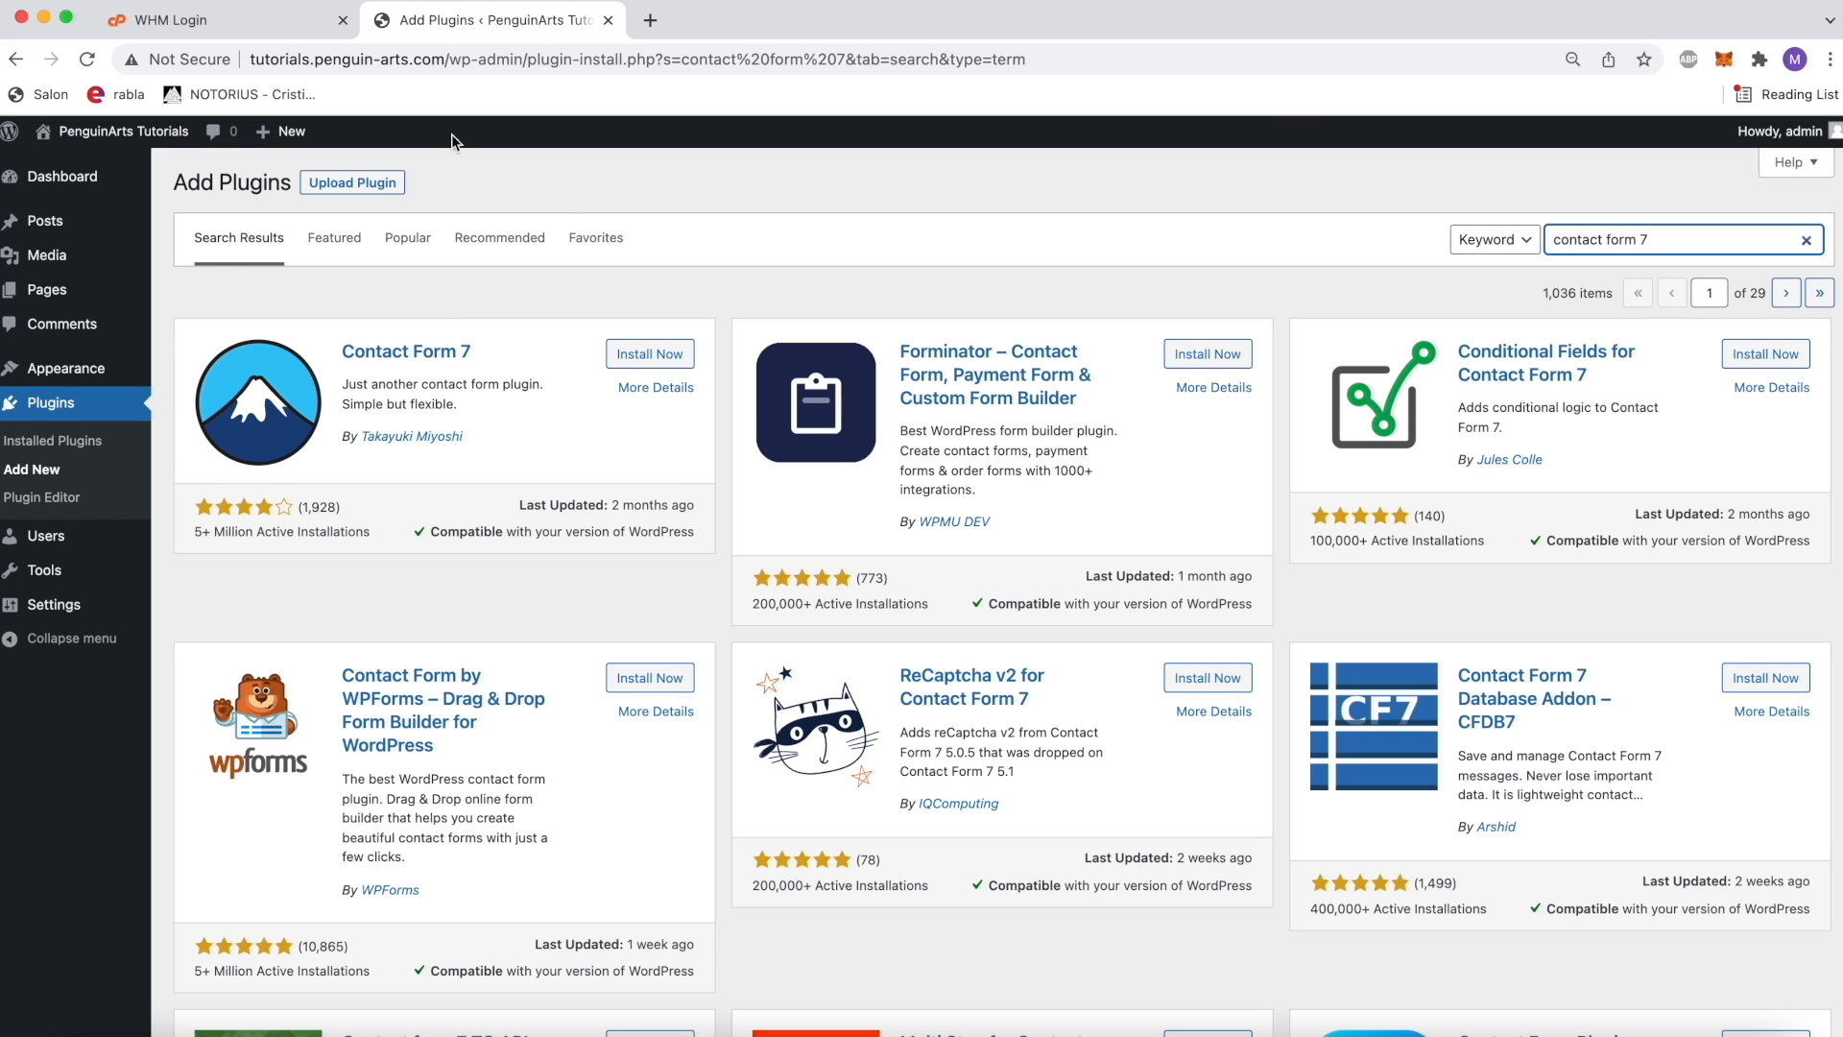
Step: Install and activate the Contact Form 7 plugin
left_click_drag(198, 528, 230, 529)
left_click(308, 533)
left_click(671, 355)
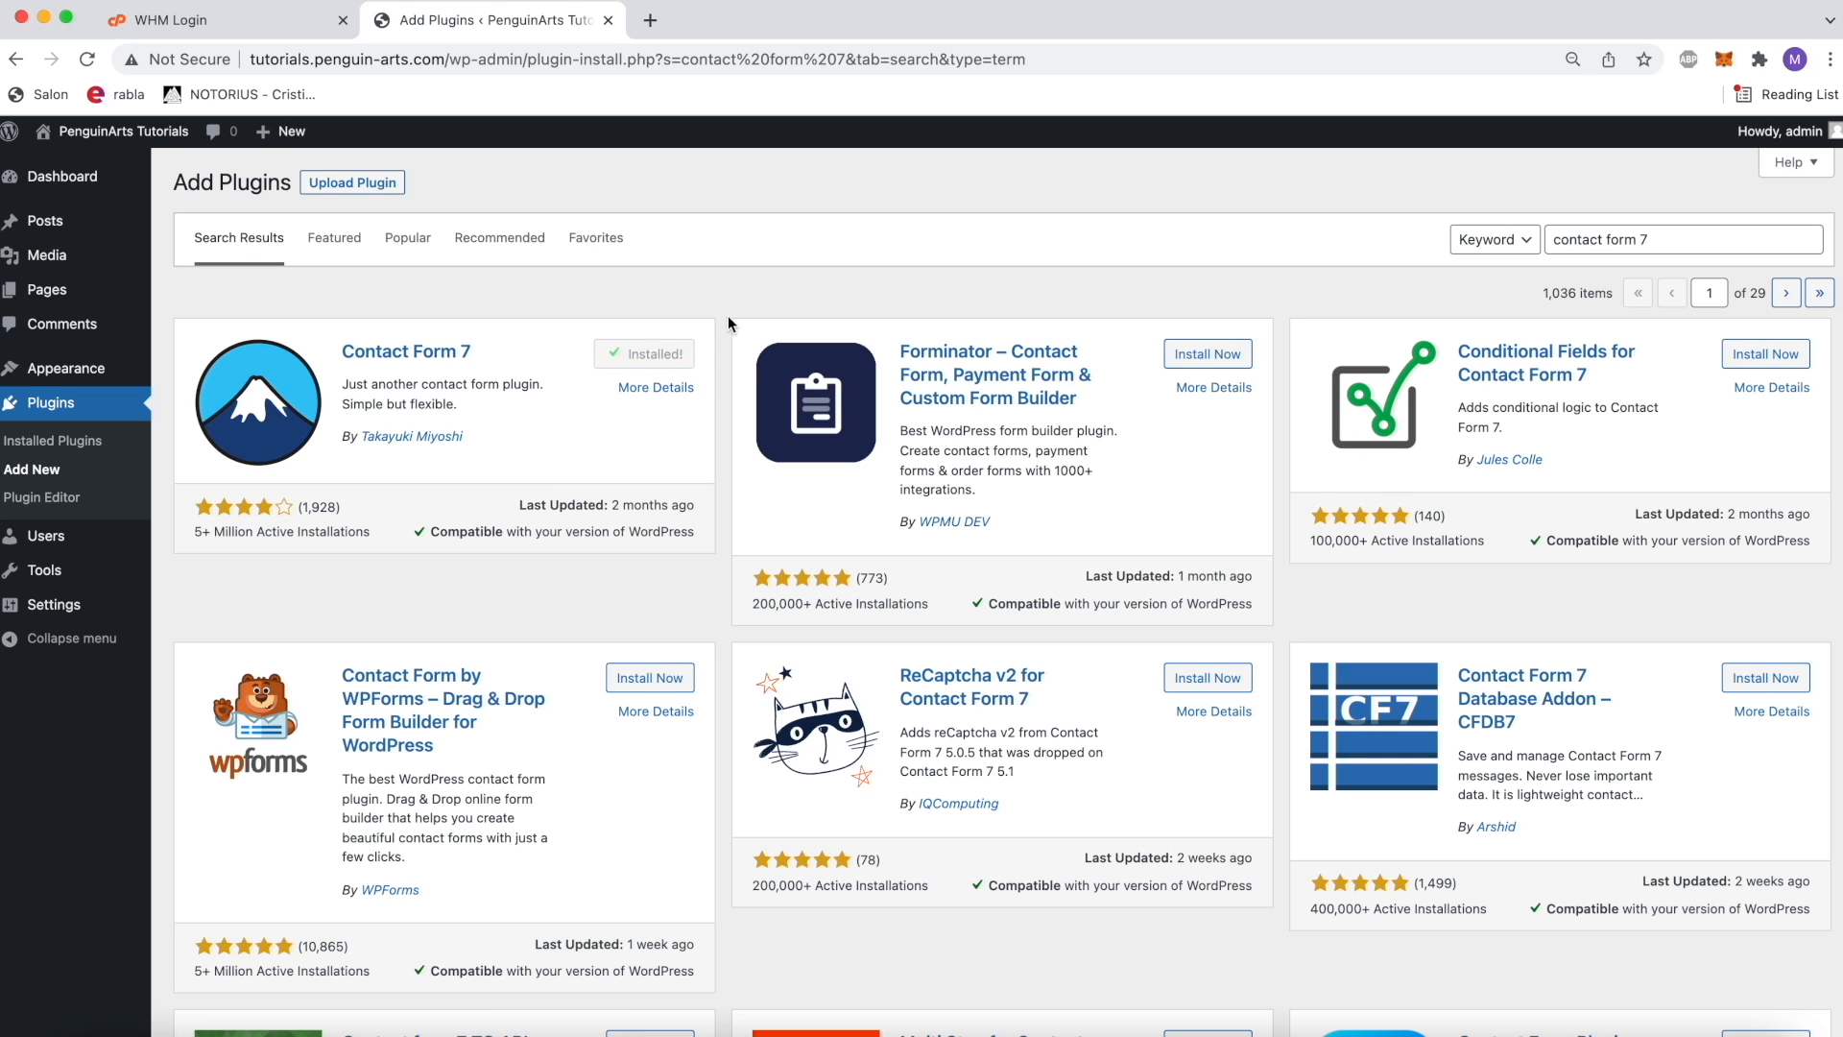
left_click(659, 354)
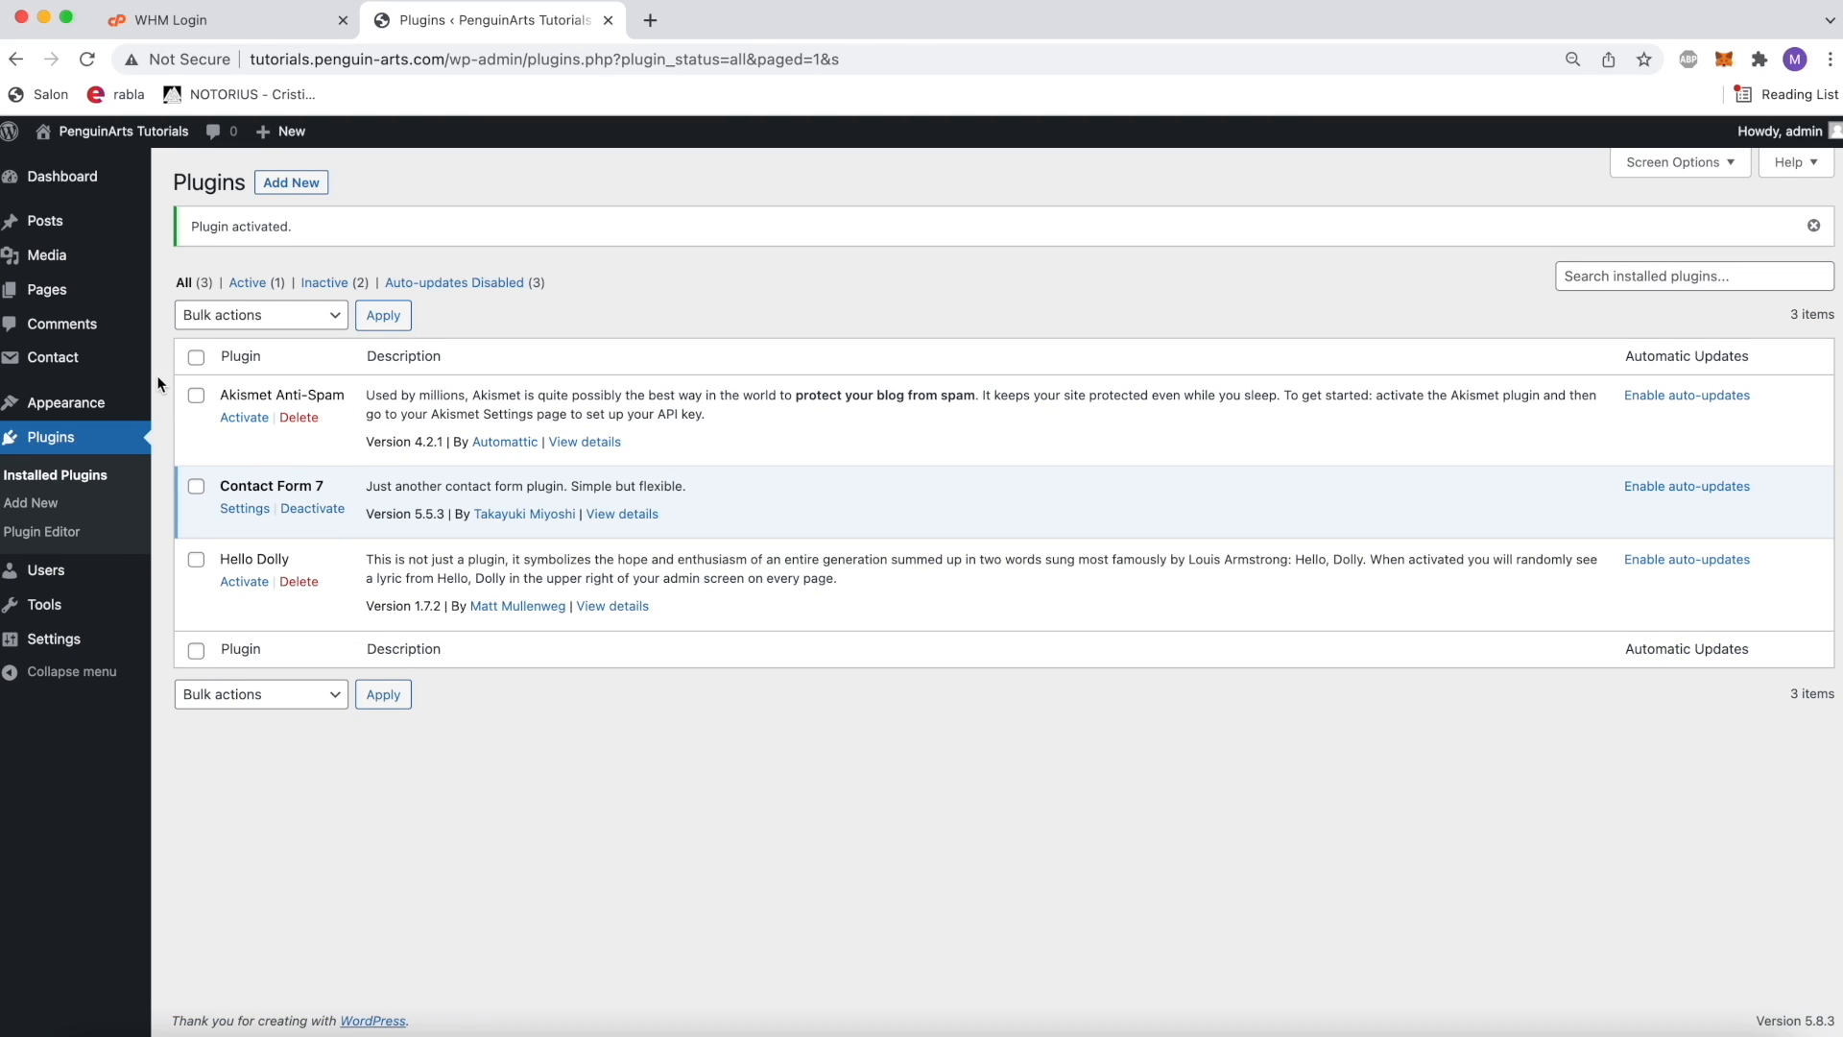
Step: Open Contact form 1 for editing and clear its entire default form template
left_click(108, 361)
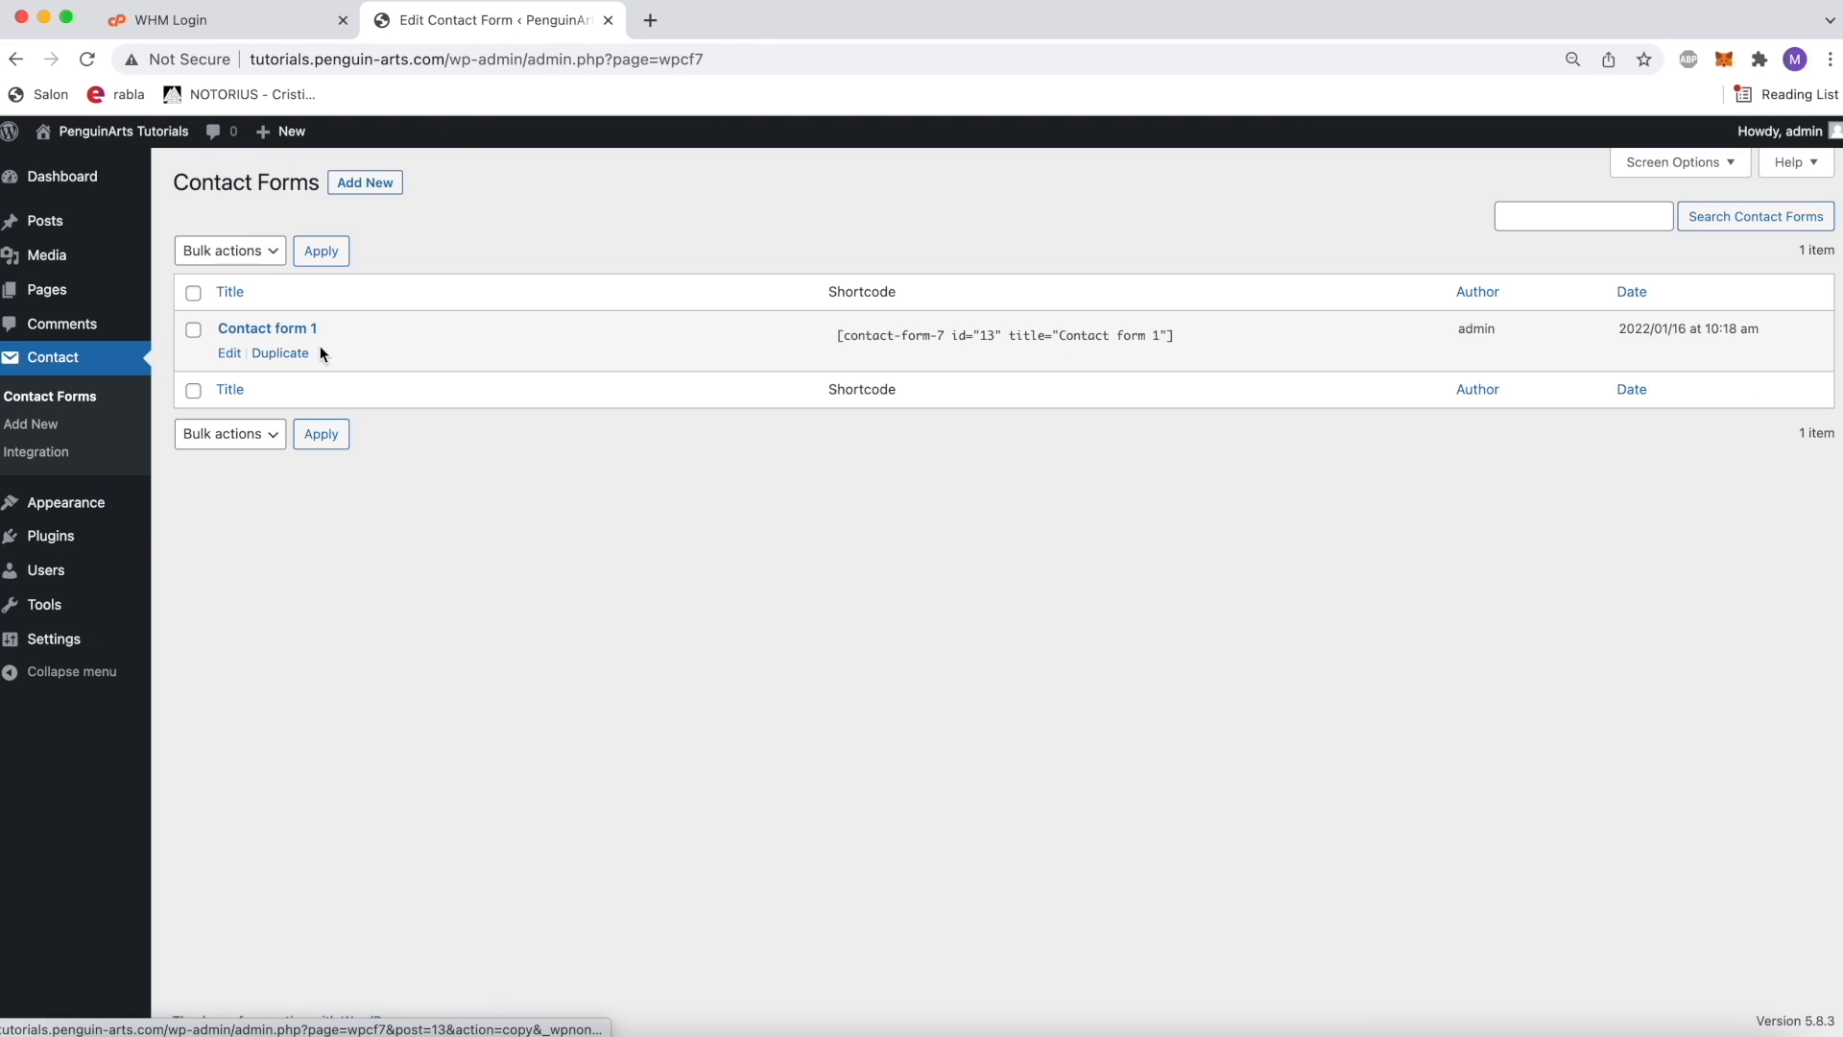
left_click(311, 330)
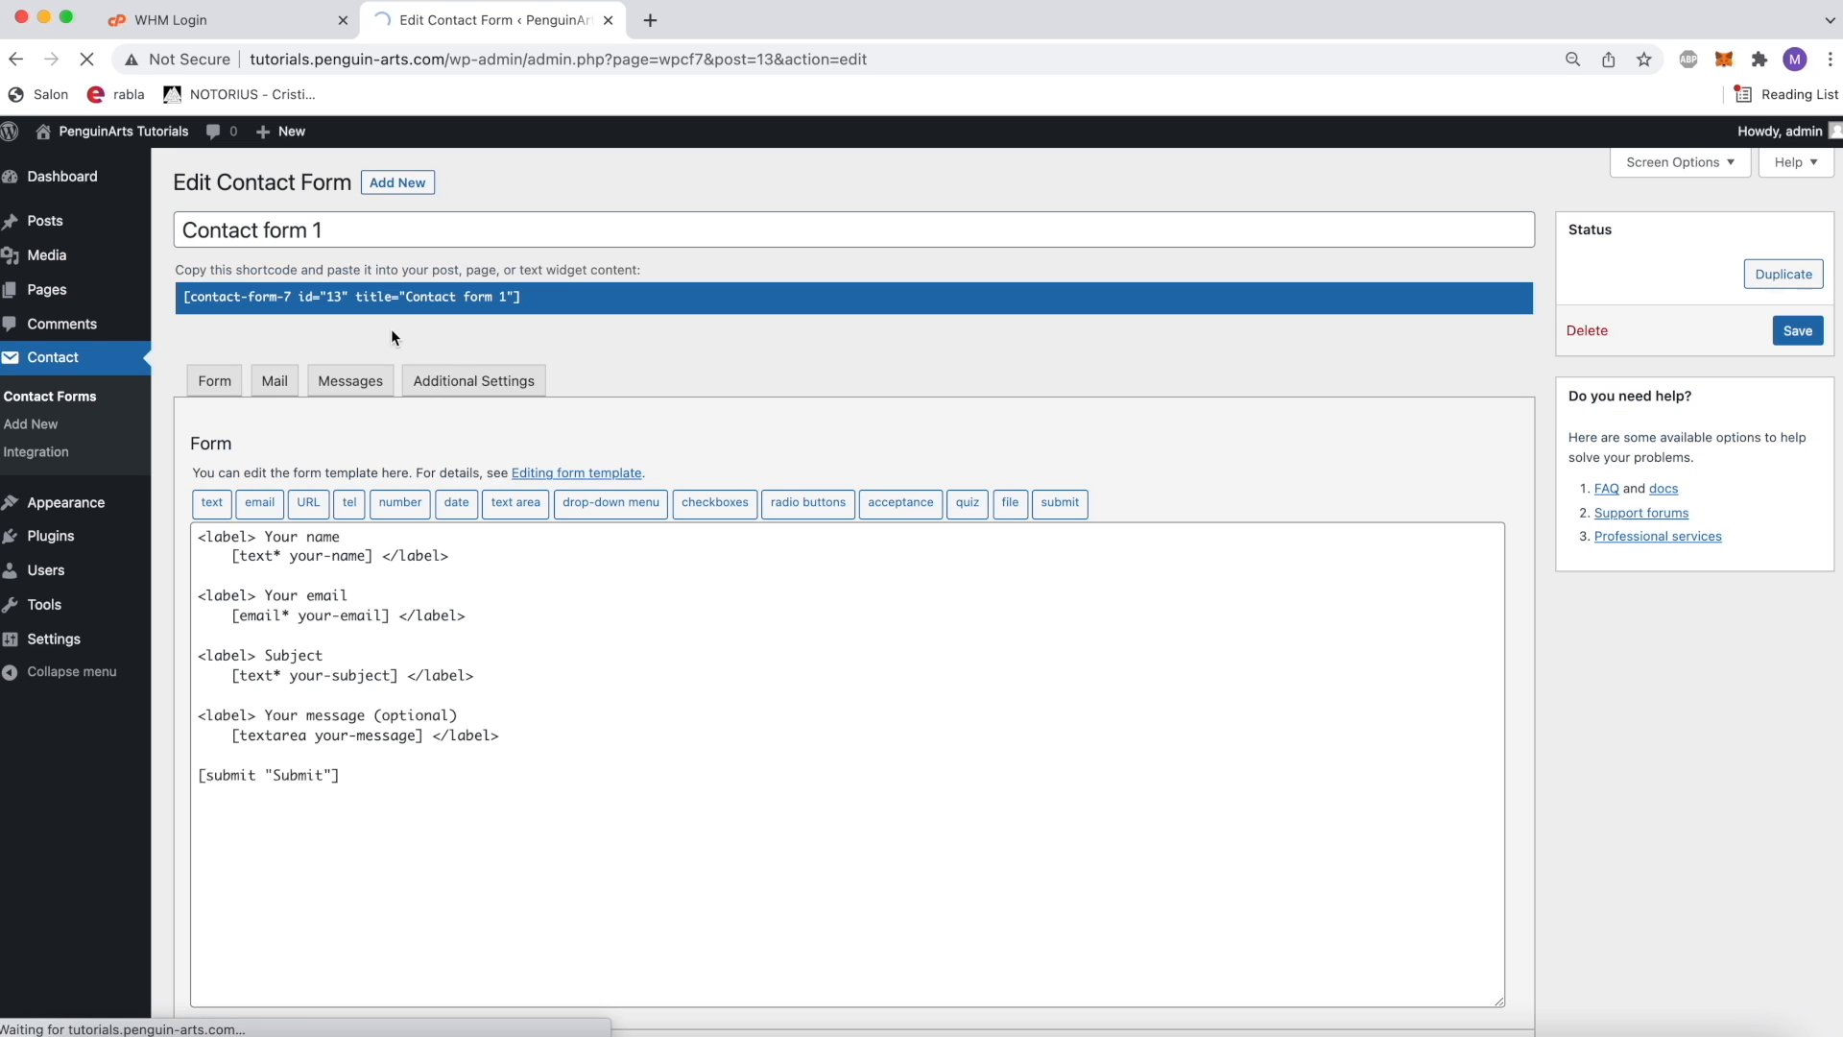
left_click(511, 773)
key("super+a")
key("BackSpace")
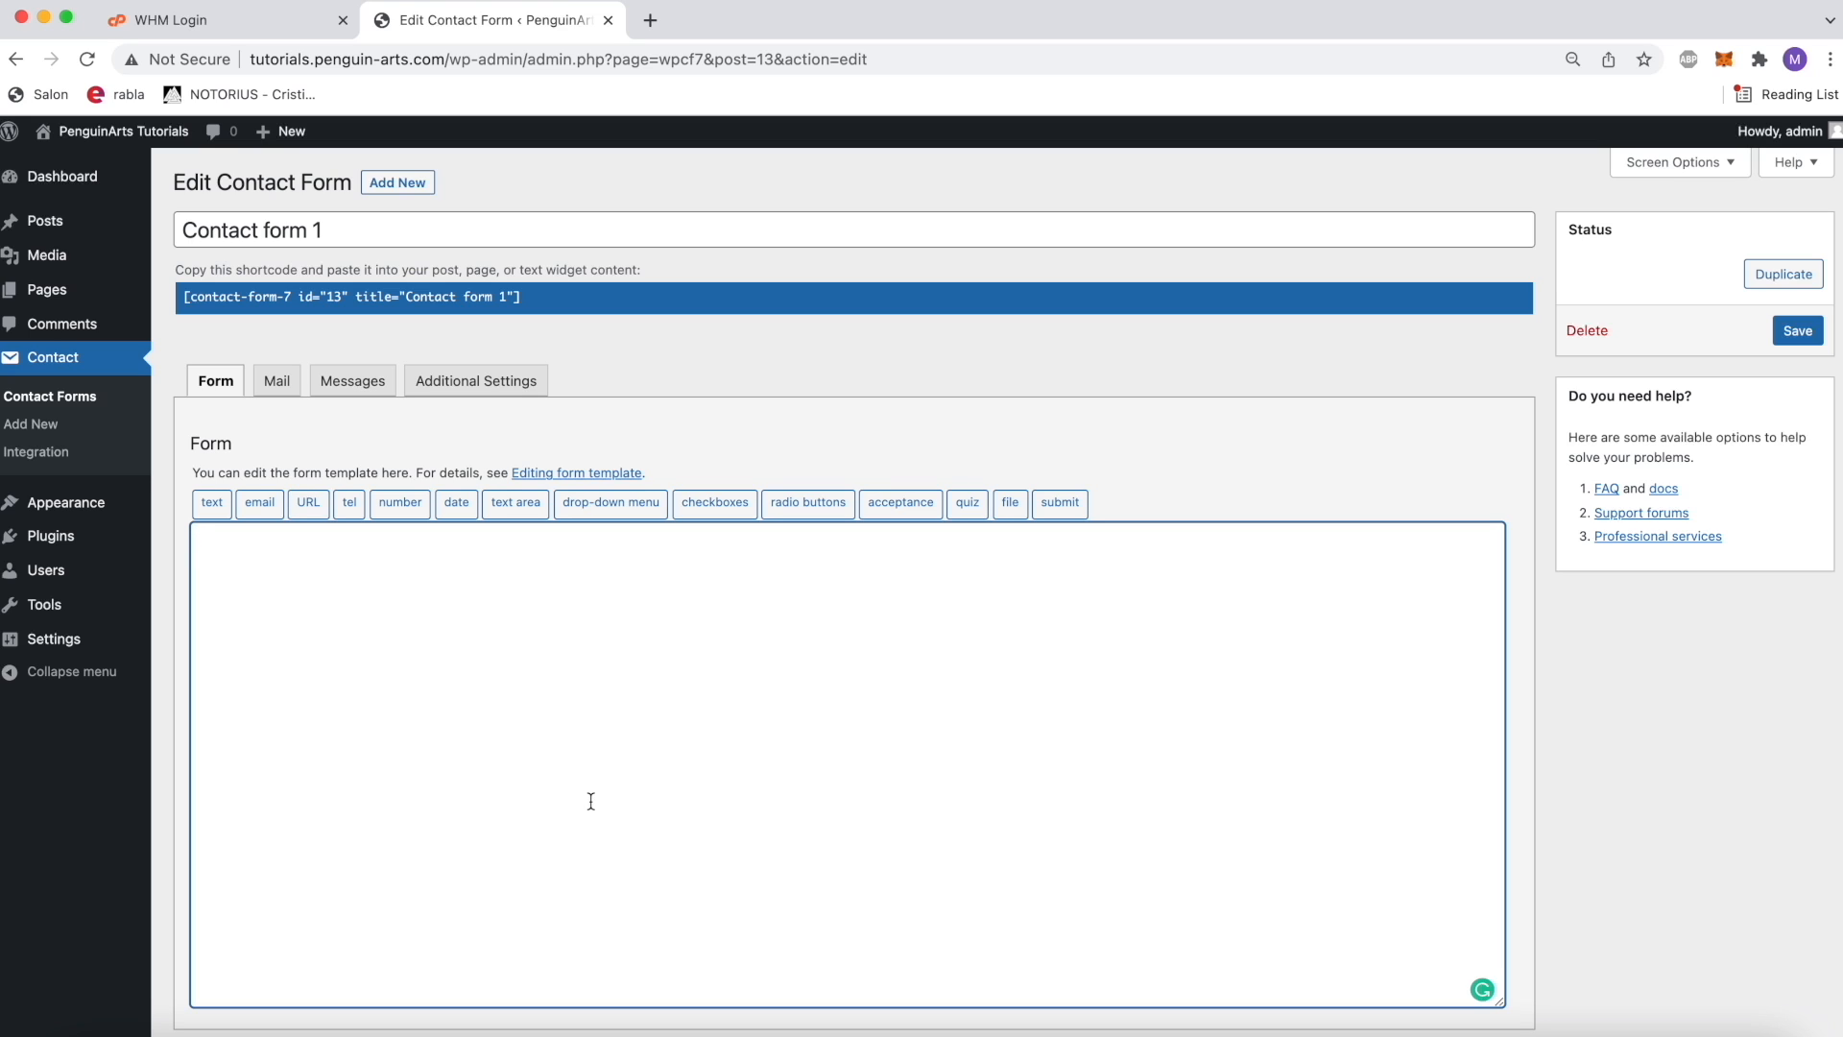
Step: Write a div block with class "item" in the form template, containing an empty label and a blank line
type("<div clas")
type("s=\"item\"> ")
type("<label></label>")
key("Return")
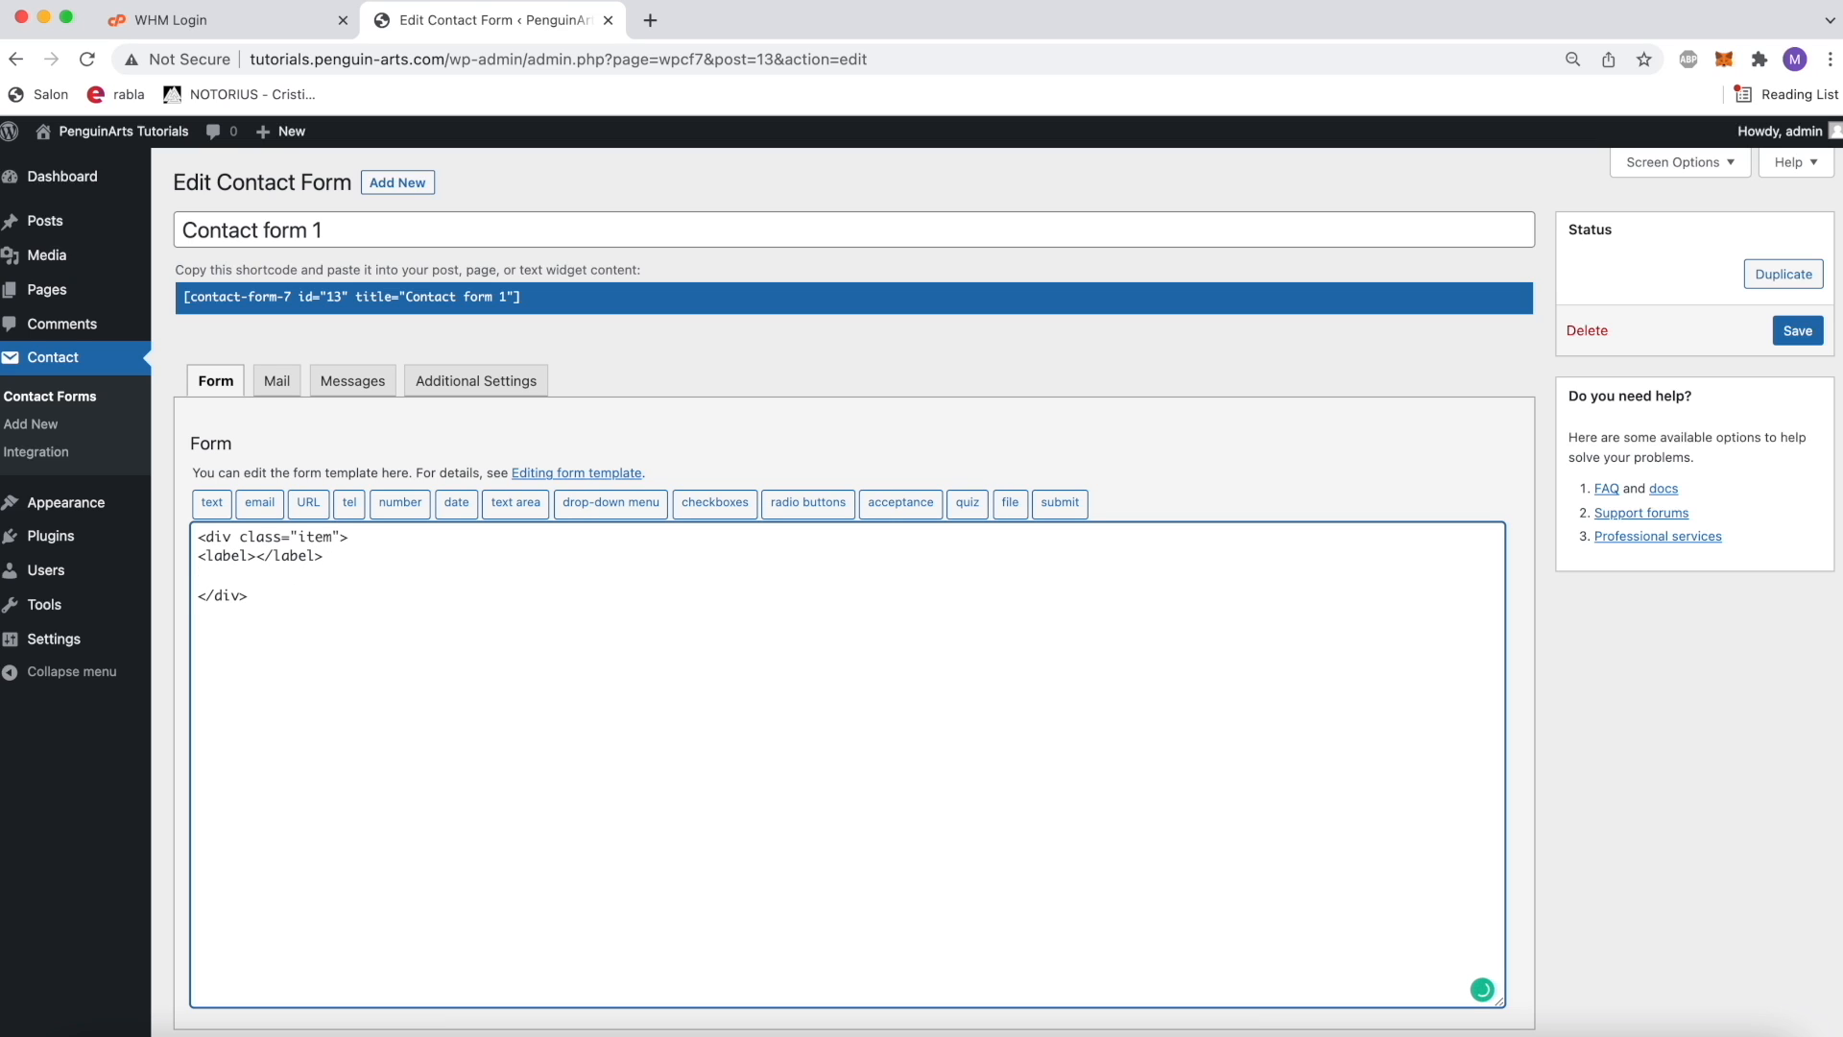
Step: Duplicate the item div block below itself until the form template holds six identical blocks
left_click_drag(267, 608, 197, 526)
left_click(291, 596)
left_click_drag(270, 598, 197, 532)
left_click(258, 599)
left_click_drag(257, 599, 197, 523)
key("super+c")
left_click(283, 590)
key("super+v")
key("super+v")
key("Return")
key("super+v")
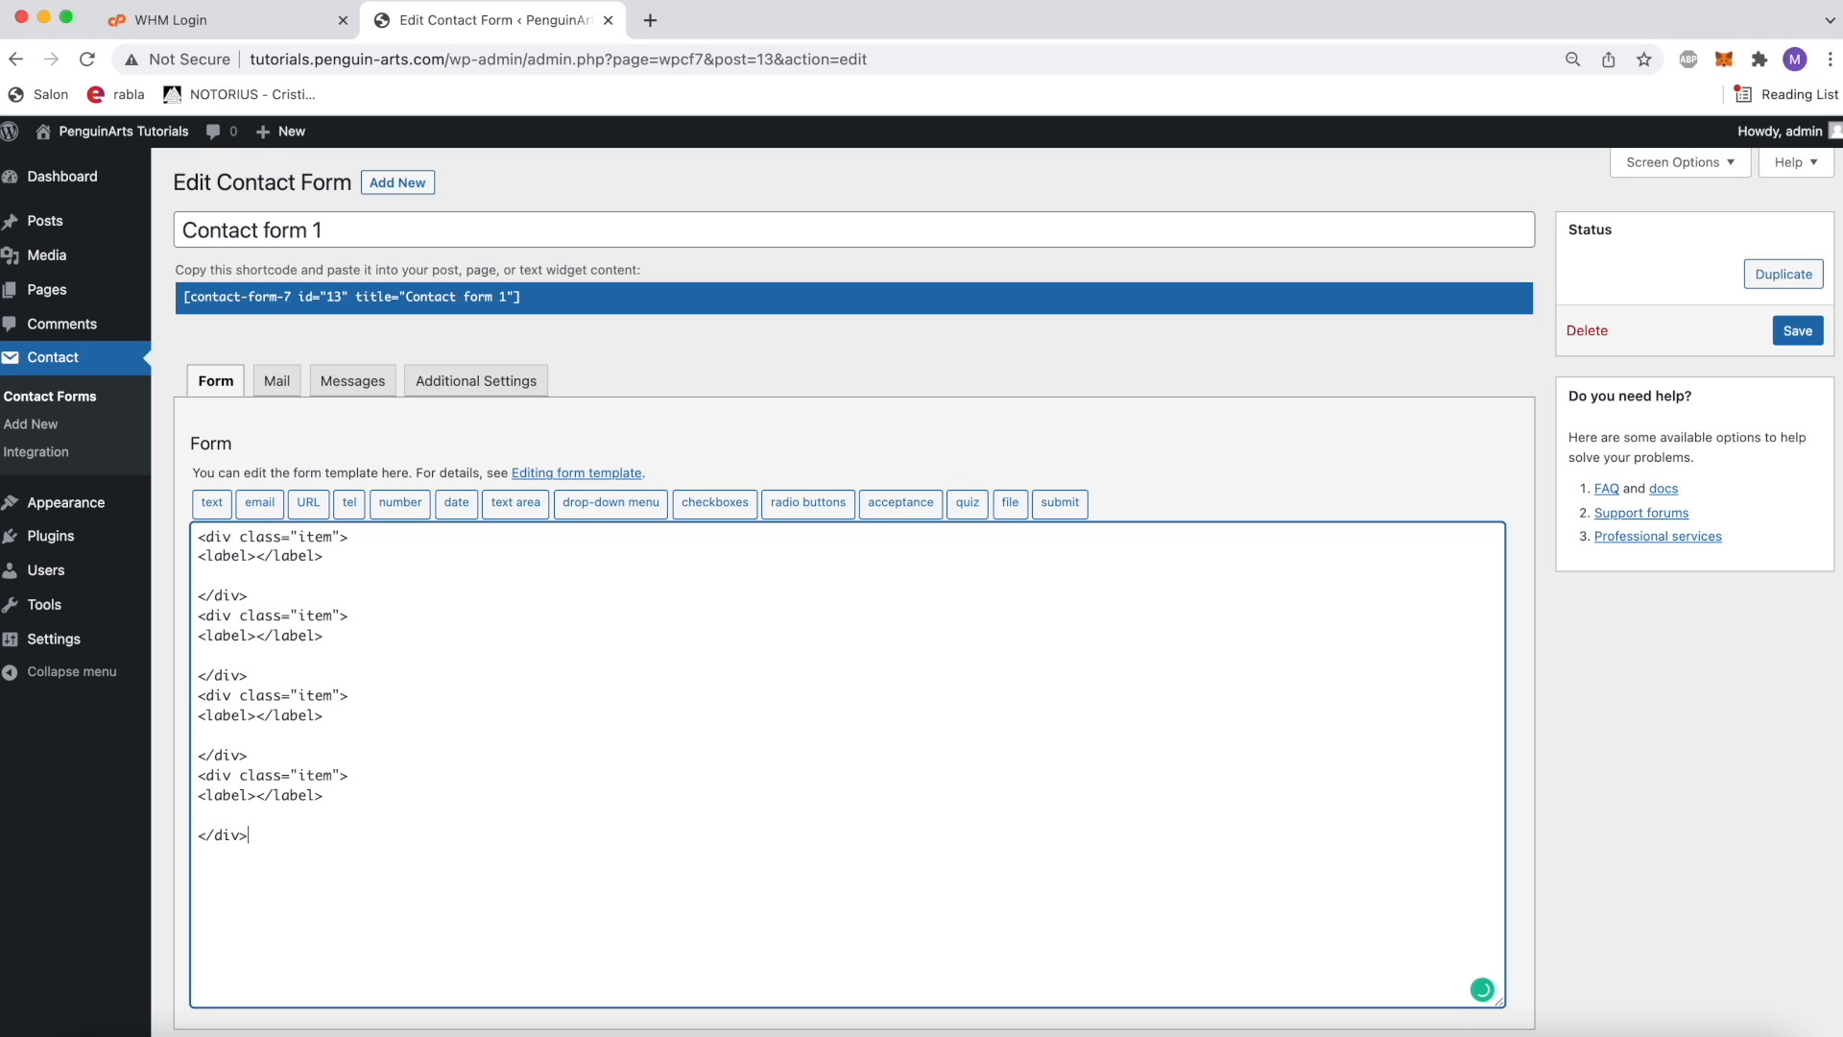
key("Return")
key("super+v")
key("super+v")
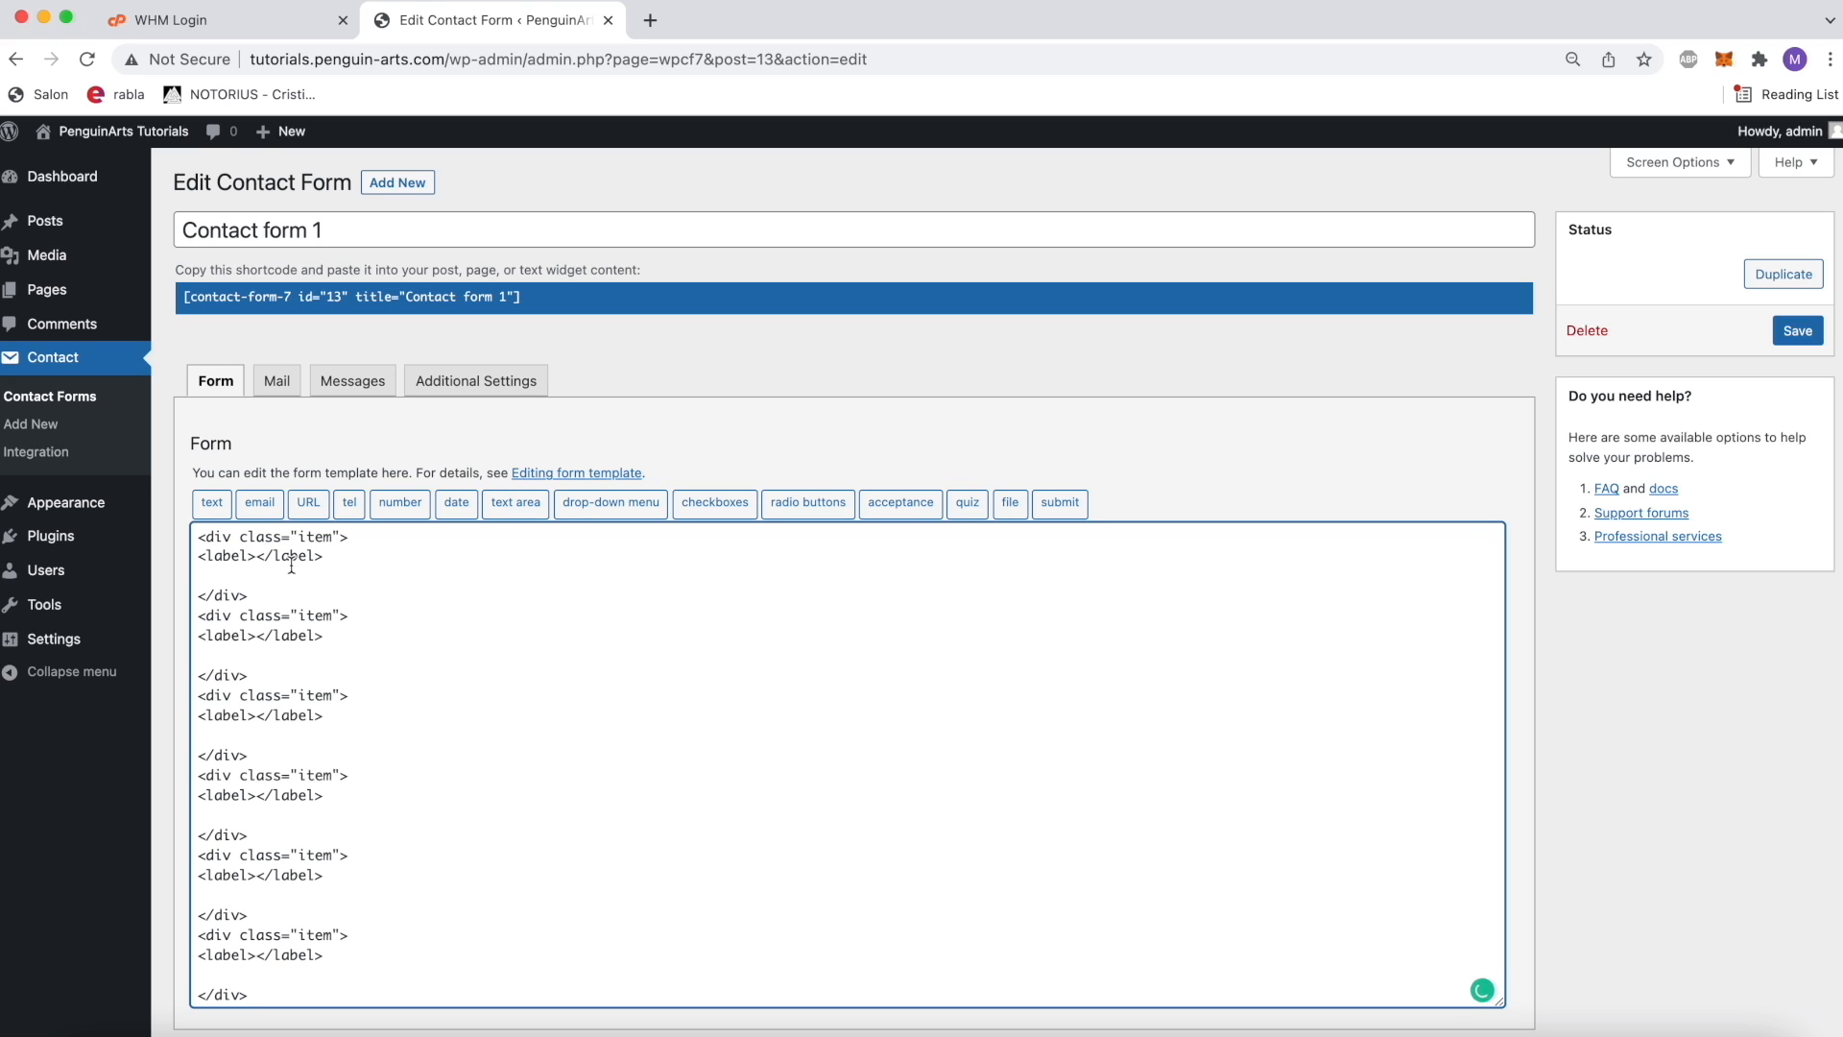
Step: Enter Firstname as the label text of the first item block
left_click(261, 560)
type("Firstname and lastname")
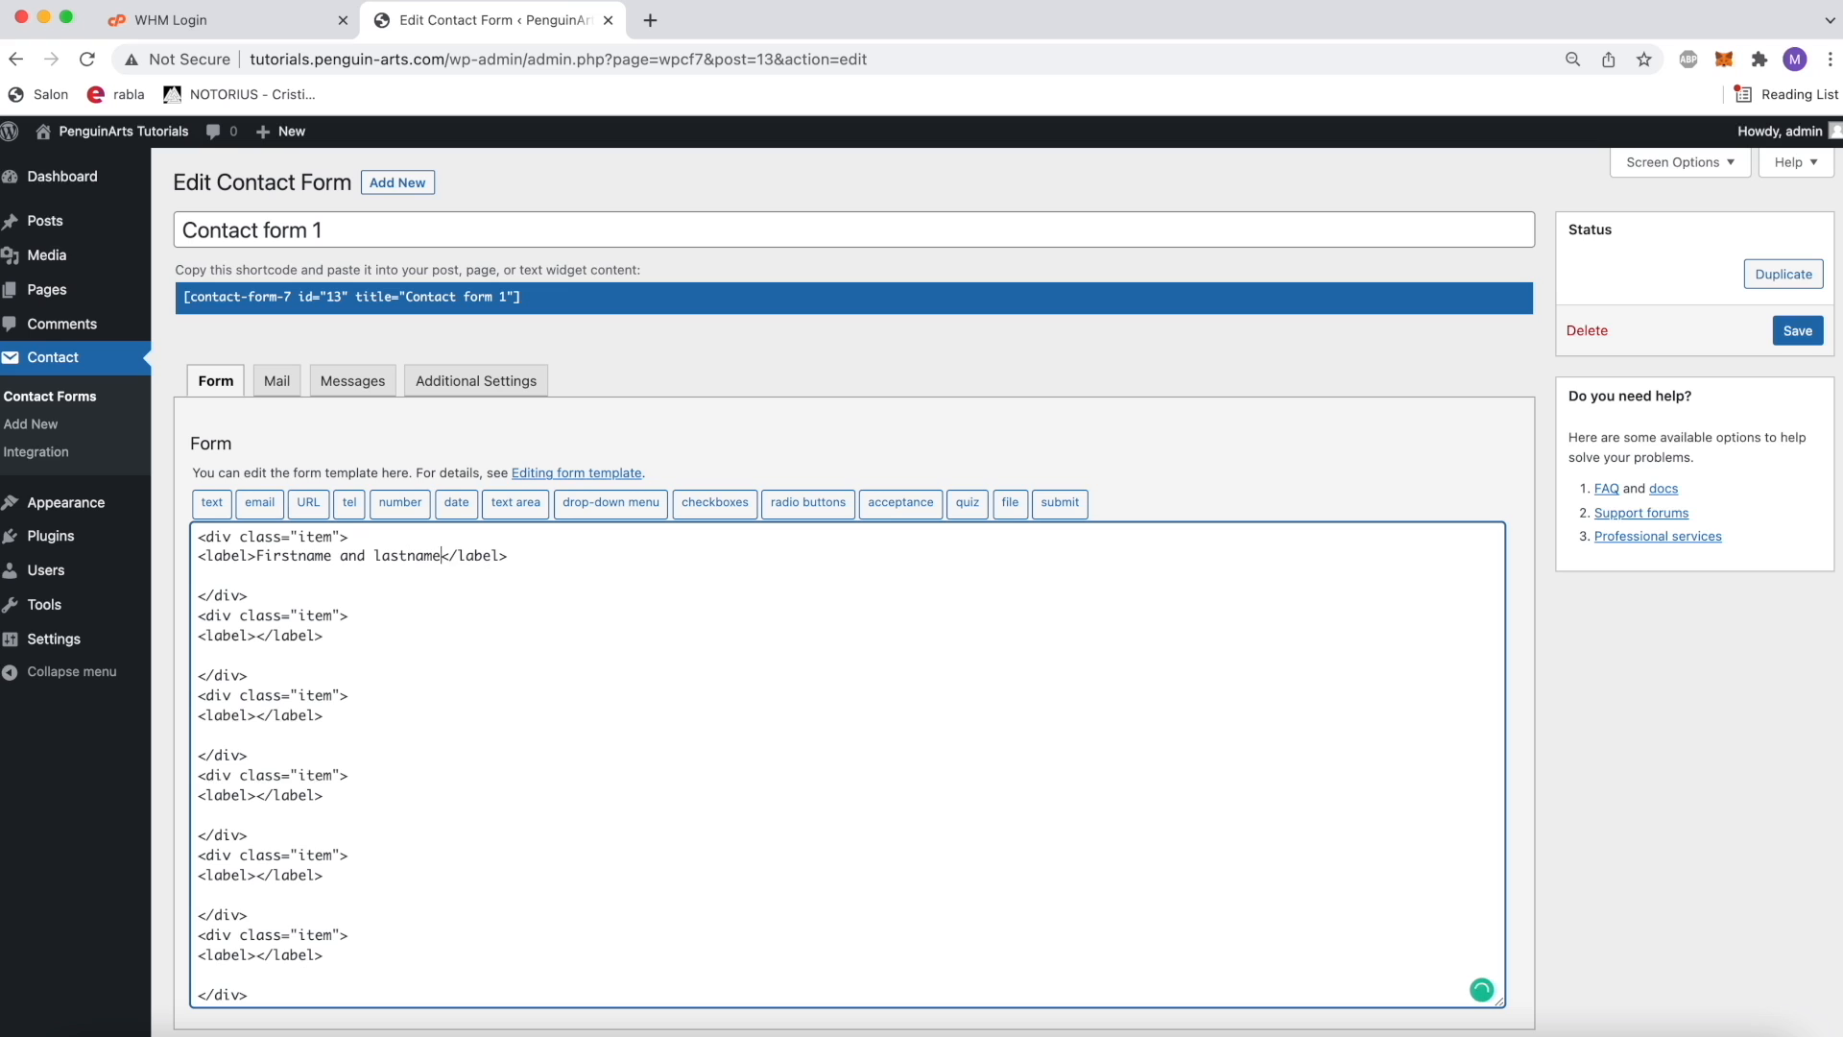
key("BackSpace")
key("BackSpace")
key("BackSpace")
key("BackSpace")
key("BackSpace")
key("BackSpace")
key("BackSpace")
key("BackSpace")
key("BackSpace")
key("BackSpace")
key("BackSpace")
key("BackSpace")
key("BackSpace")
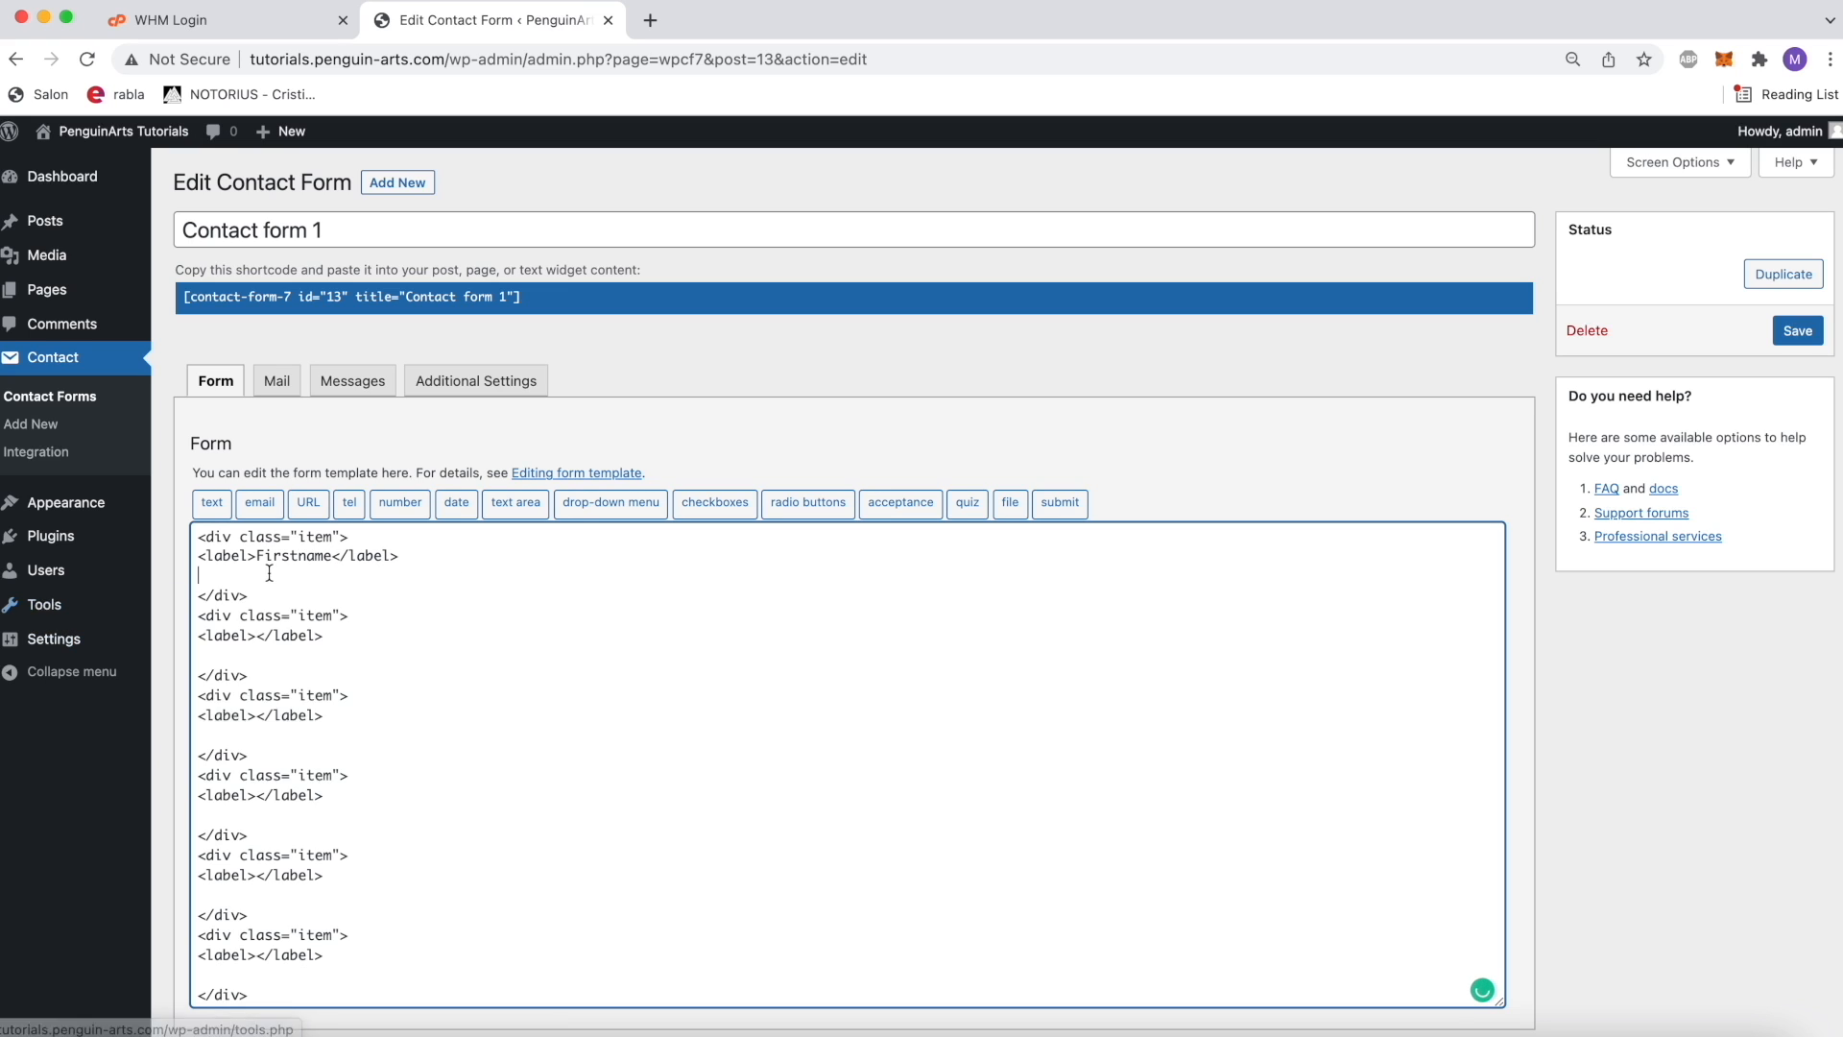
Step: Insert a required text form-tag named firstname below the Firstname label
left_click(212, 502)
left_click(826, 400)
left_click_drag(845, 430, 774, 432)
type("firstname")
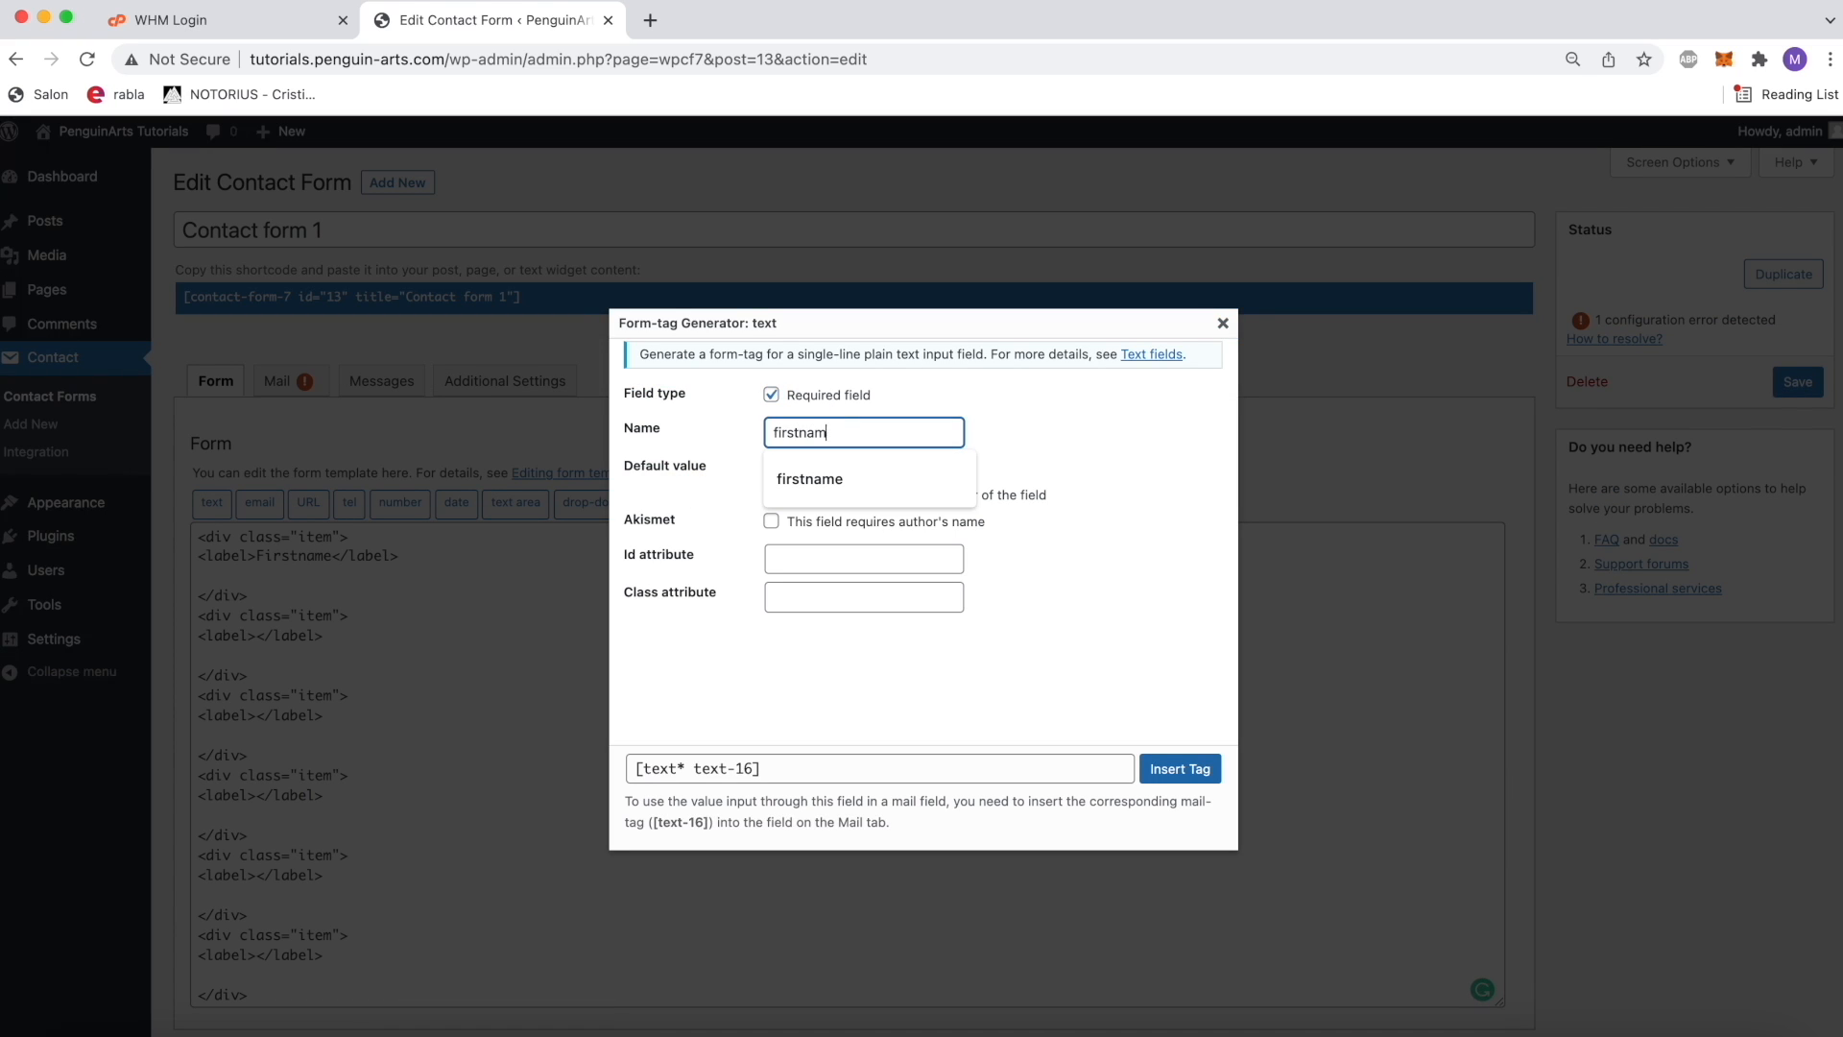
left_click(1113, 504)
left_click(1148, 771)
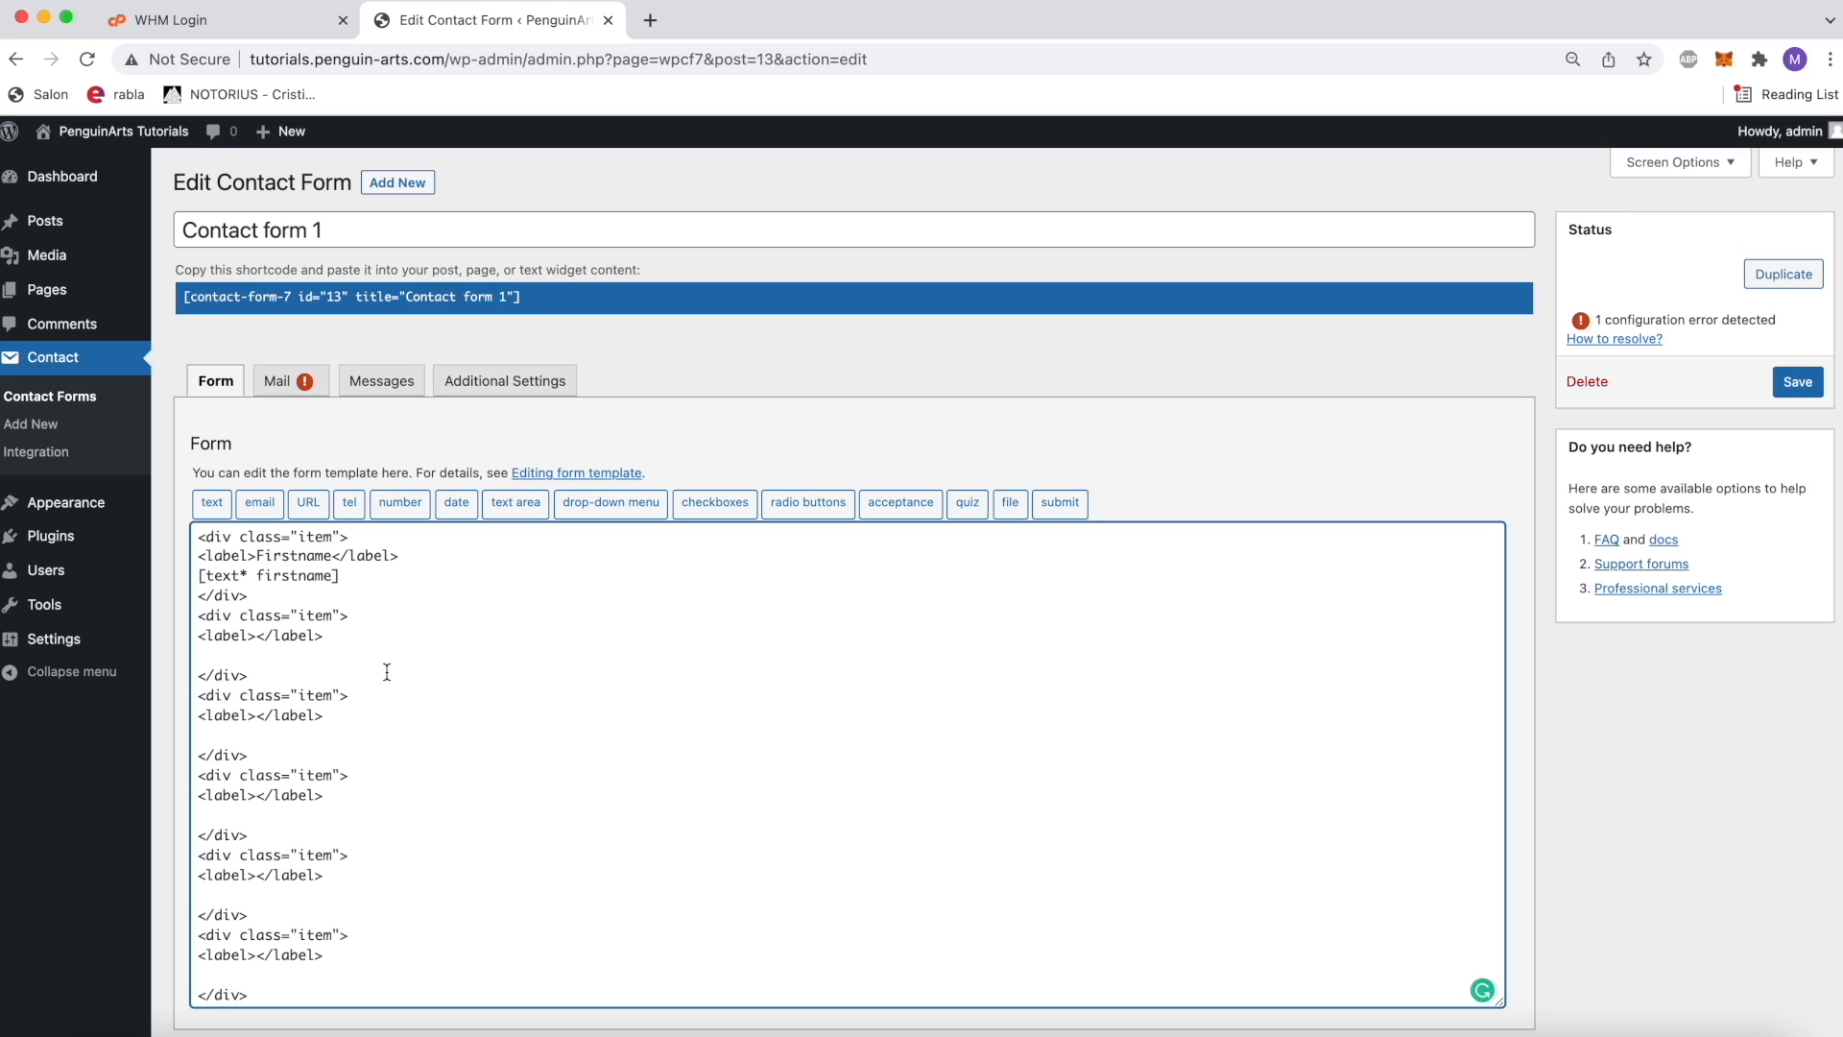
Step: Label the second item block Lastname and insert a required text form-tag named lastname below it
left_click(257, 635)
type("Lastname")
left_click(354, 655)
left_click(212, 502)
type("lastname")
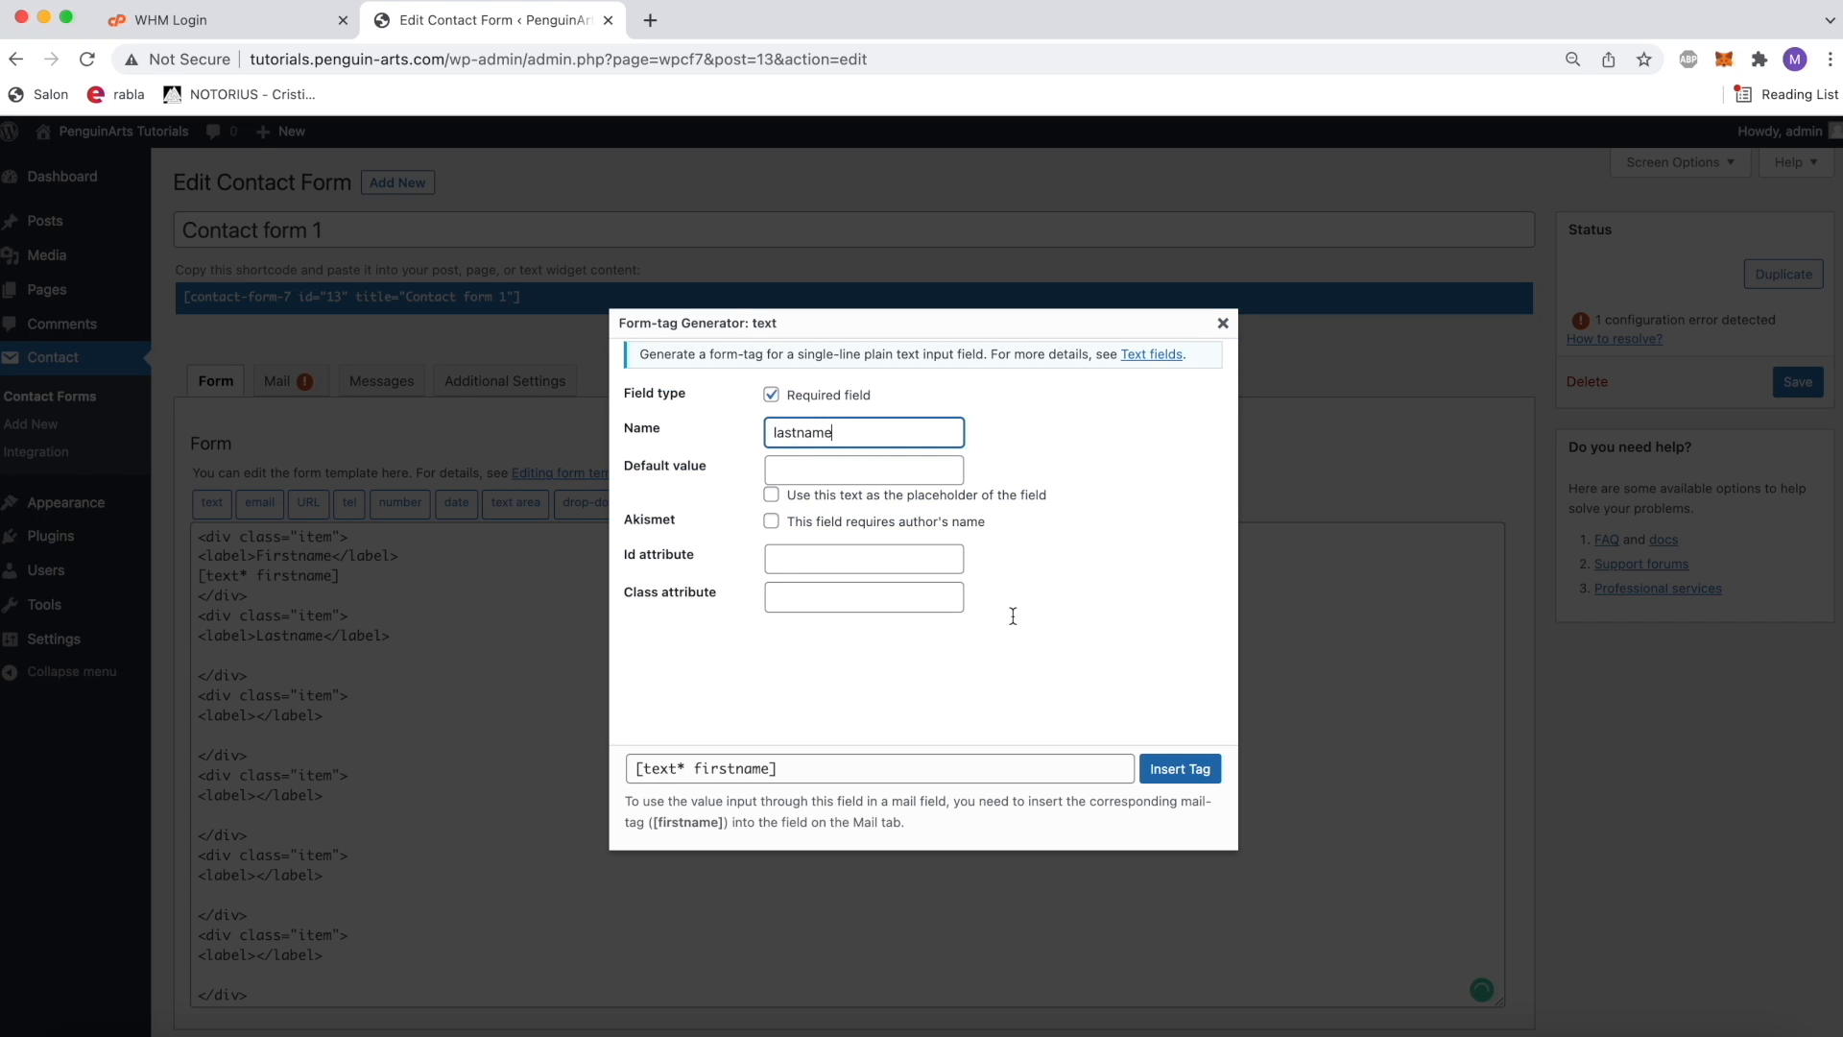
left_click(1180, 770)
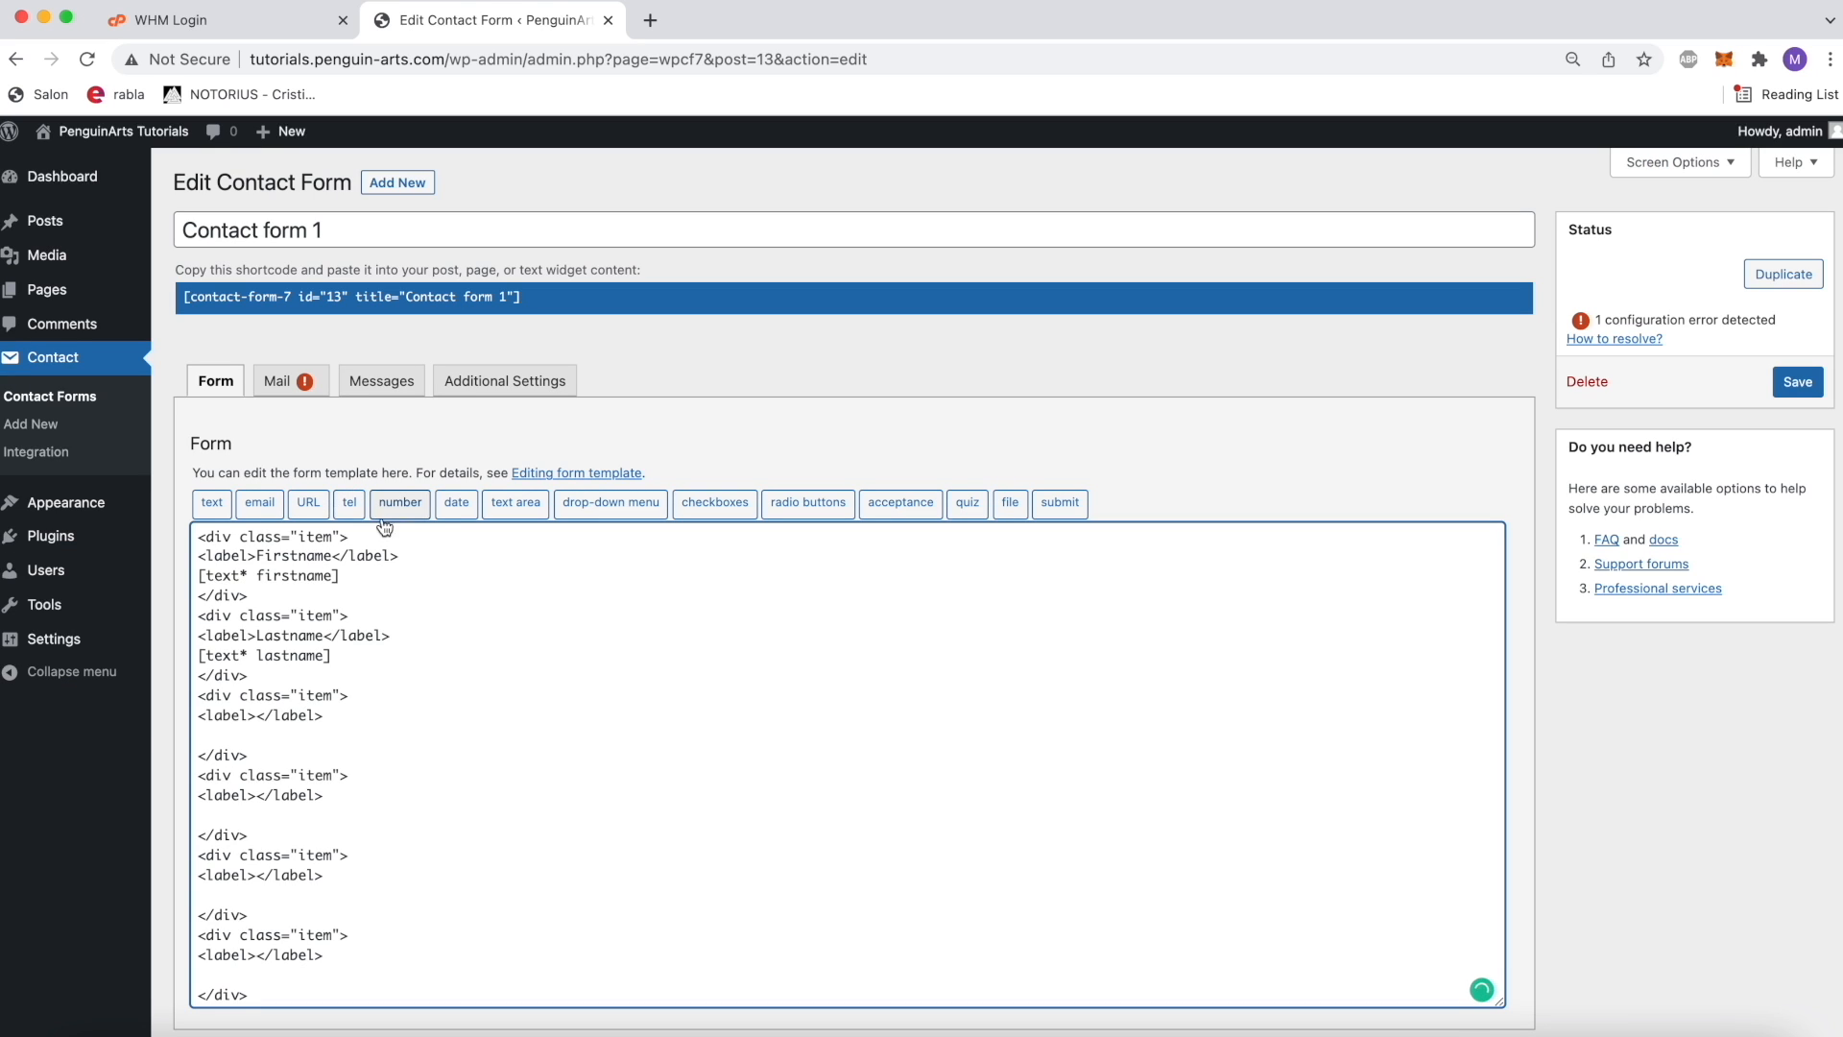
Step: Insert a required email form-tag named email in the third item block
left_click(259, 502)
left_click(862, 443)
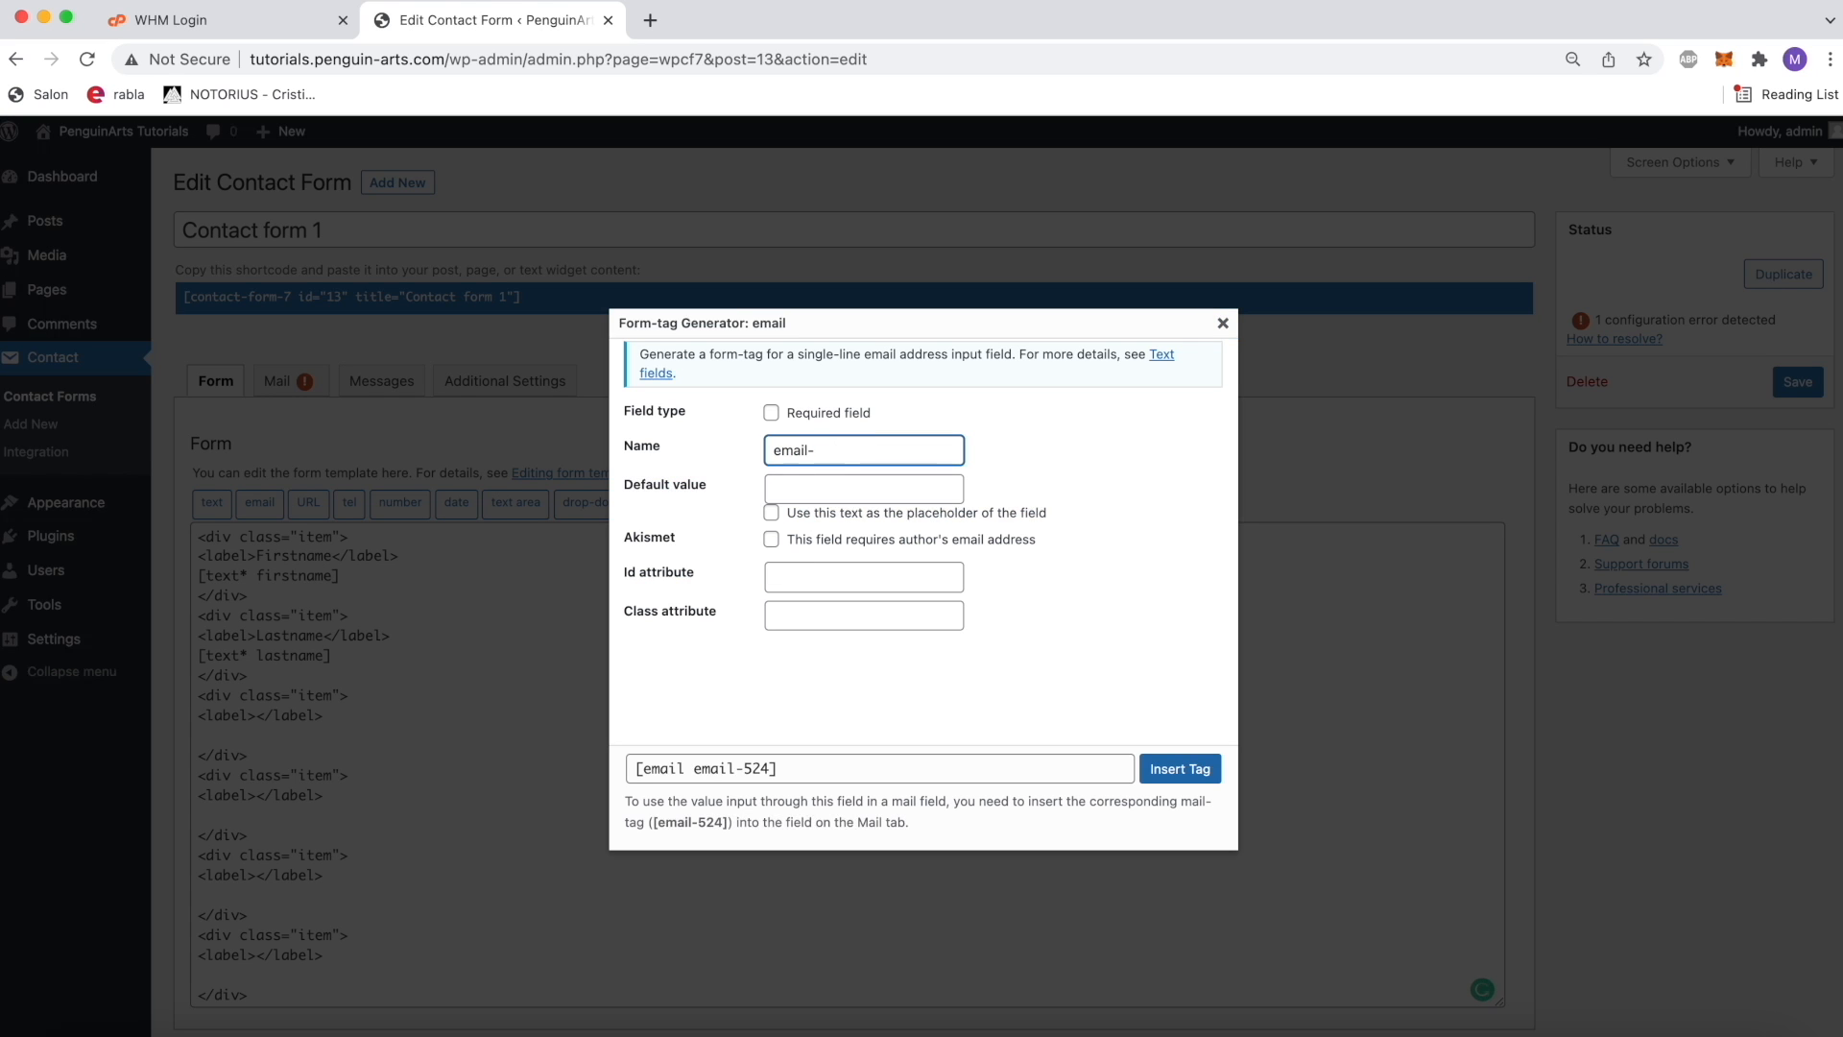
left_click(828, 417)
left_click(1180, 769)
scroll(526, 756, "down", 1)
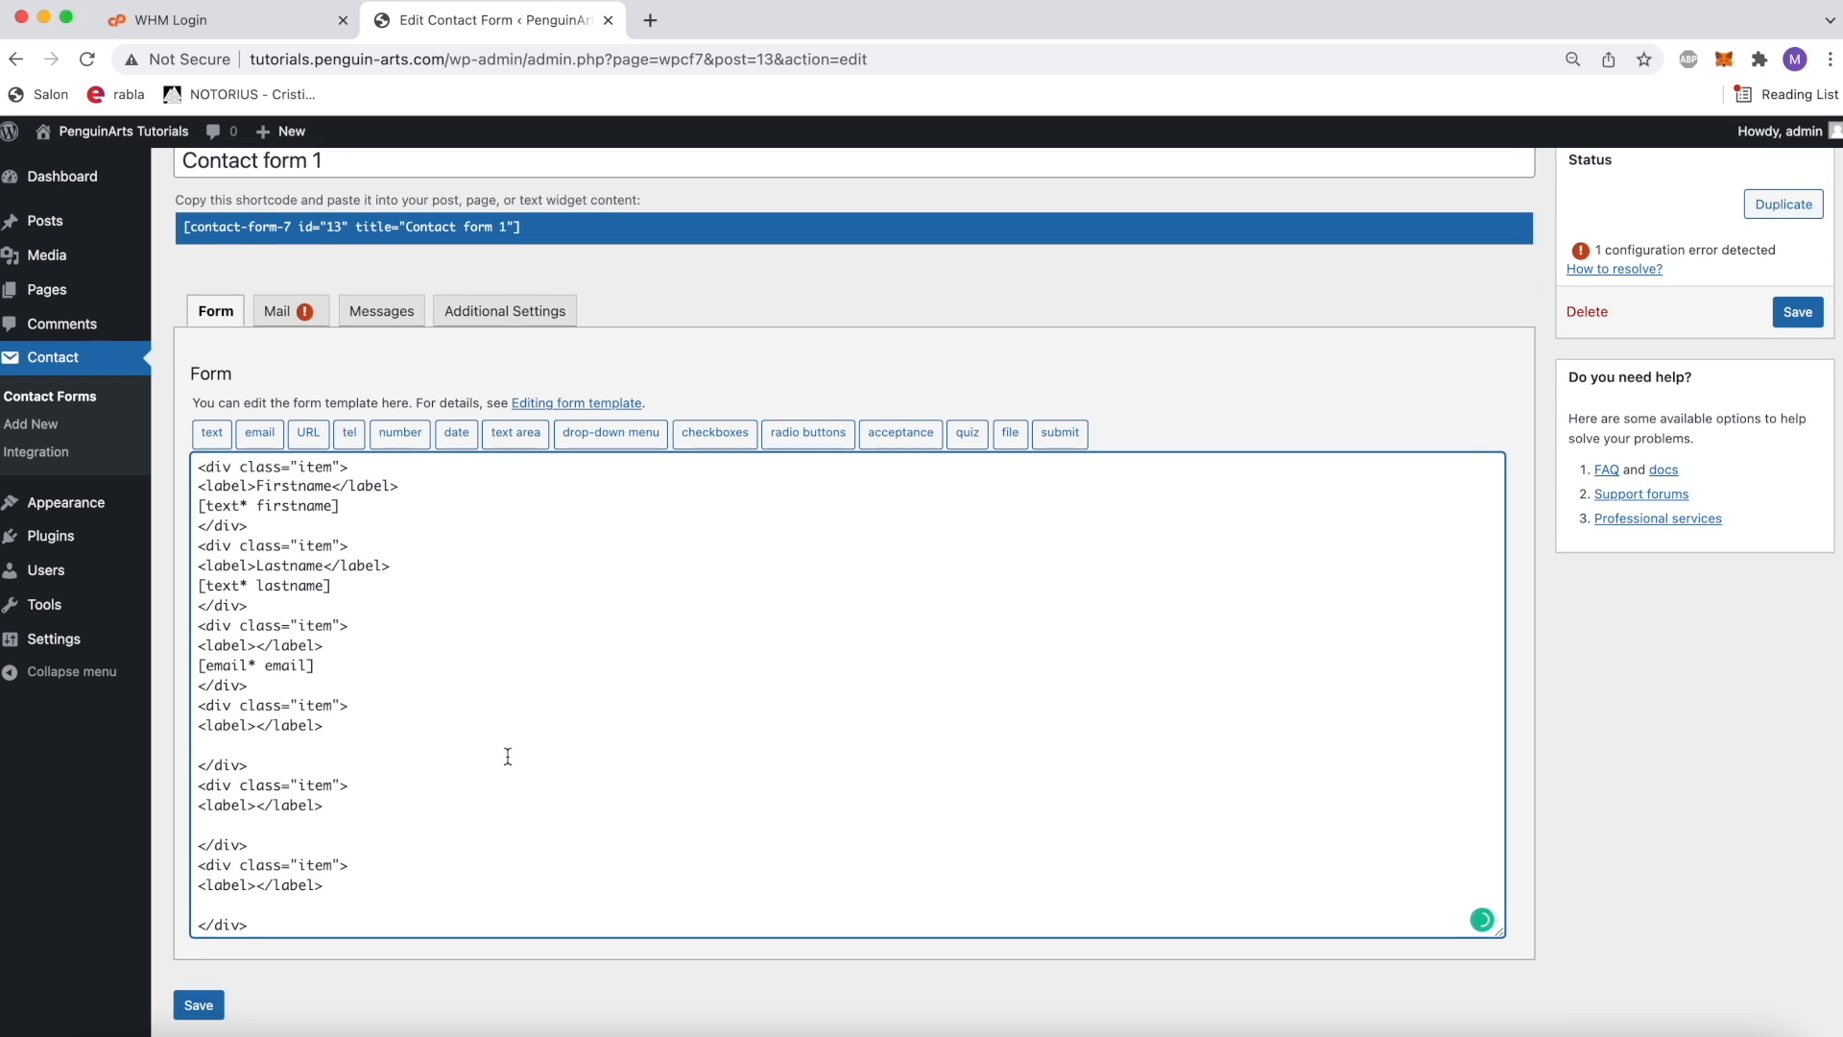
Step: Label the fourth item block Phone and insert a required tel form-tag named phone below it
left_click(257, 726)
type("Phone")
left_click(350, 432)
left_click(842, 443)
key("super+a")
type("ph")
left_click(798, 496)
left_click(864, 413)
left_click(1180, 769)
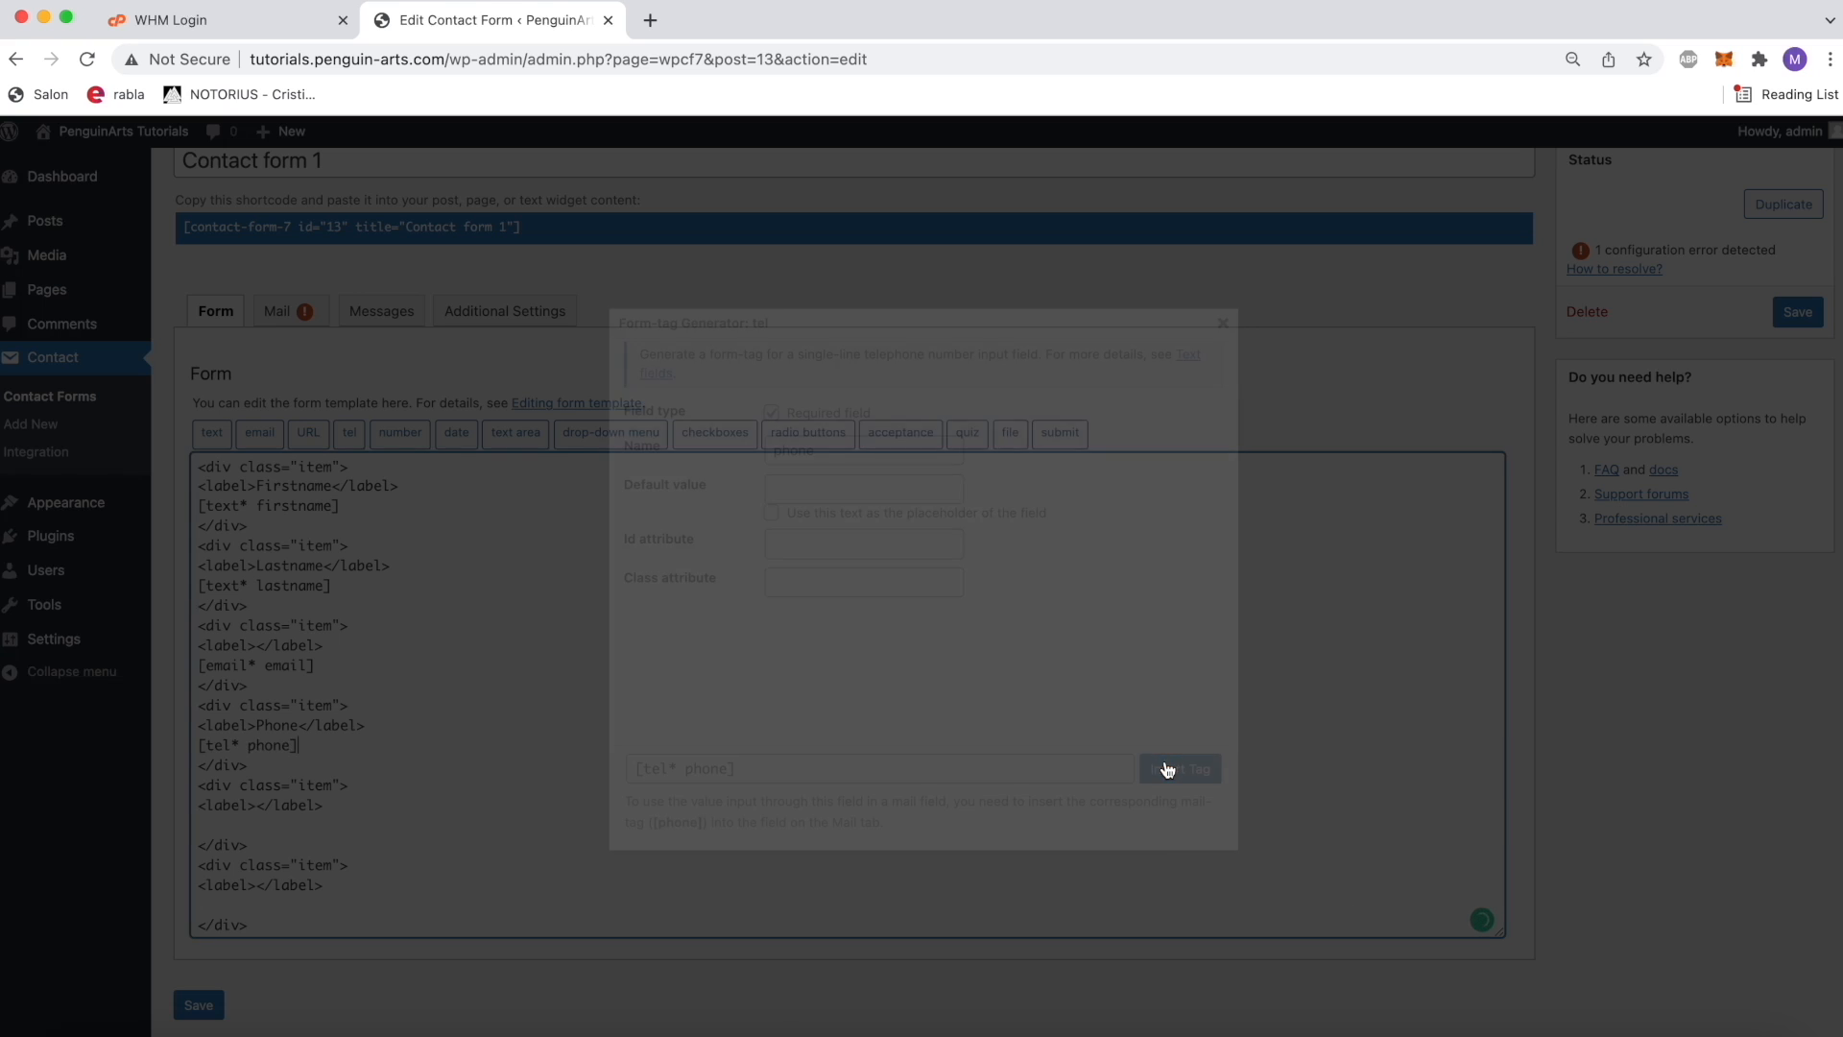
Step: Label the fifth item block "Your file" and insert a required file form-tag named file below it
type("Your file")
left_click(399, 833)
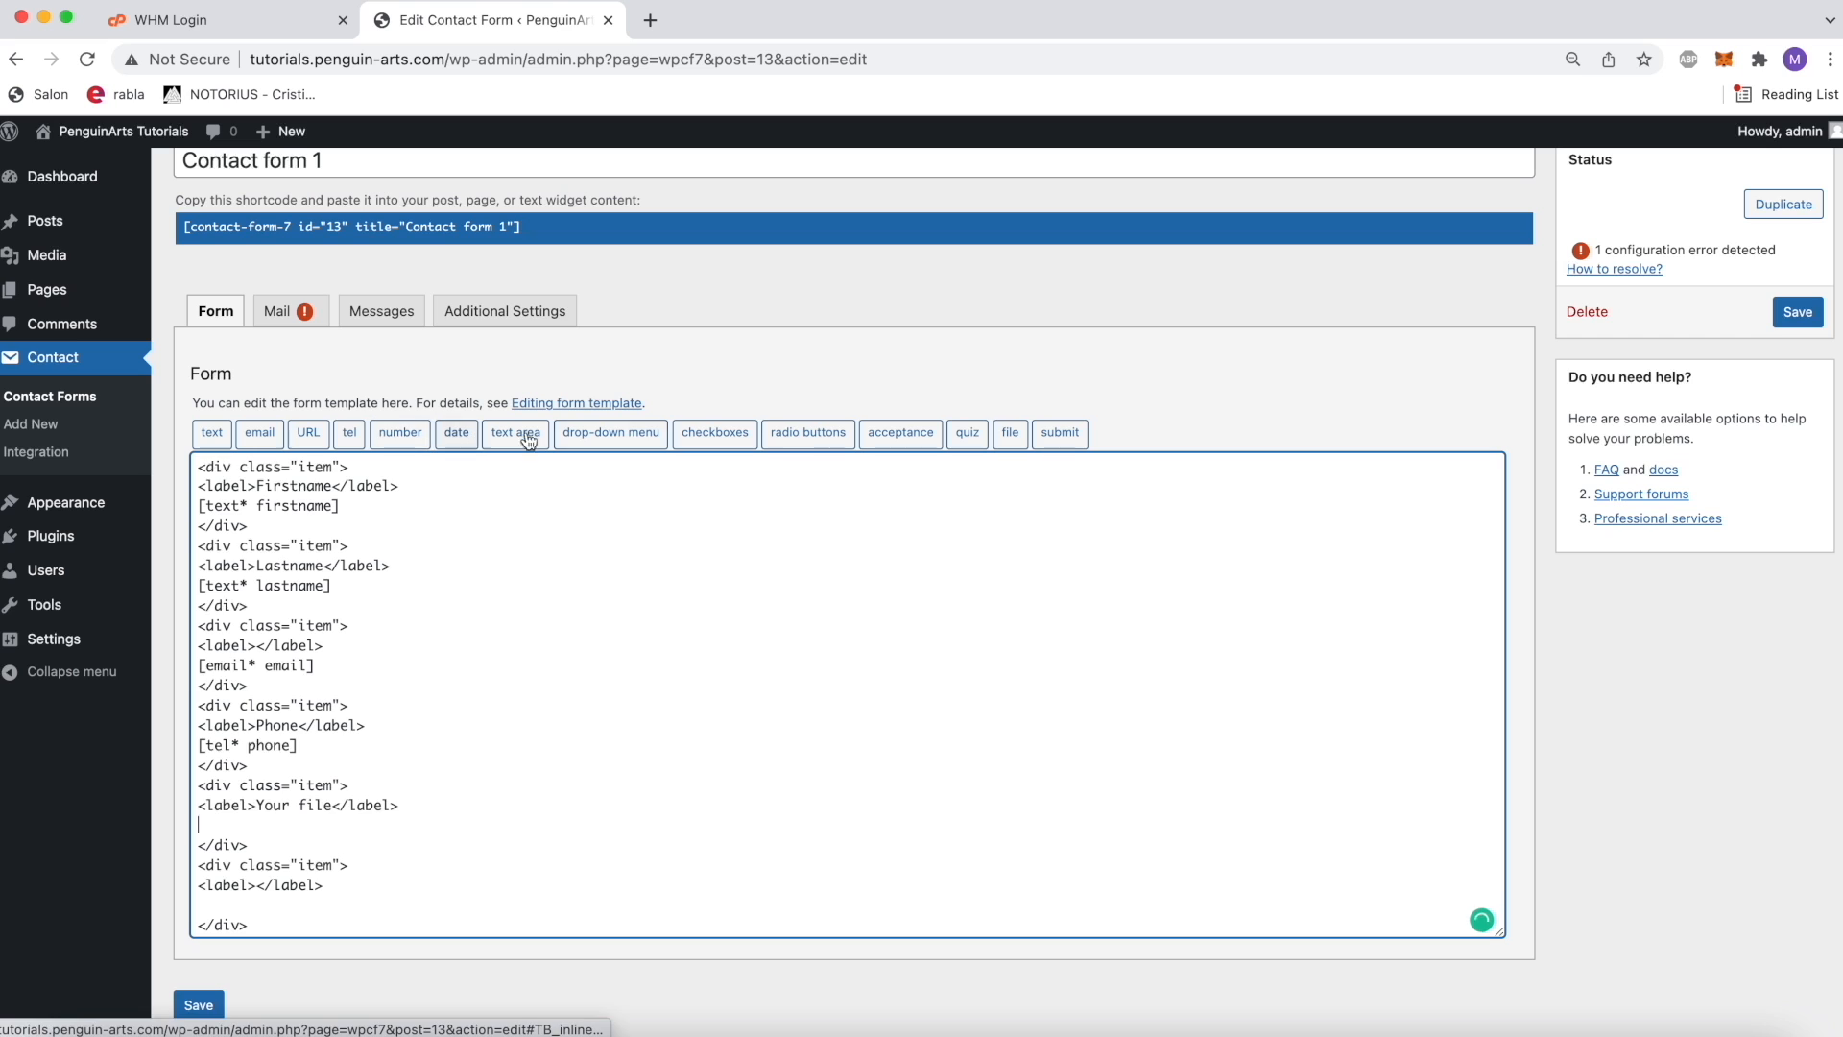
left_click(1010, 433)
left_click(875, 450)
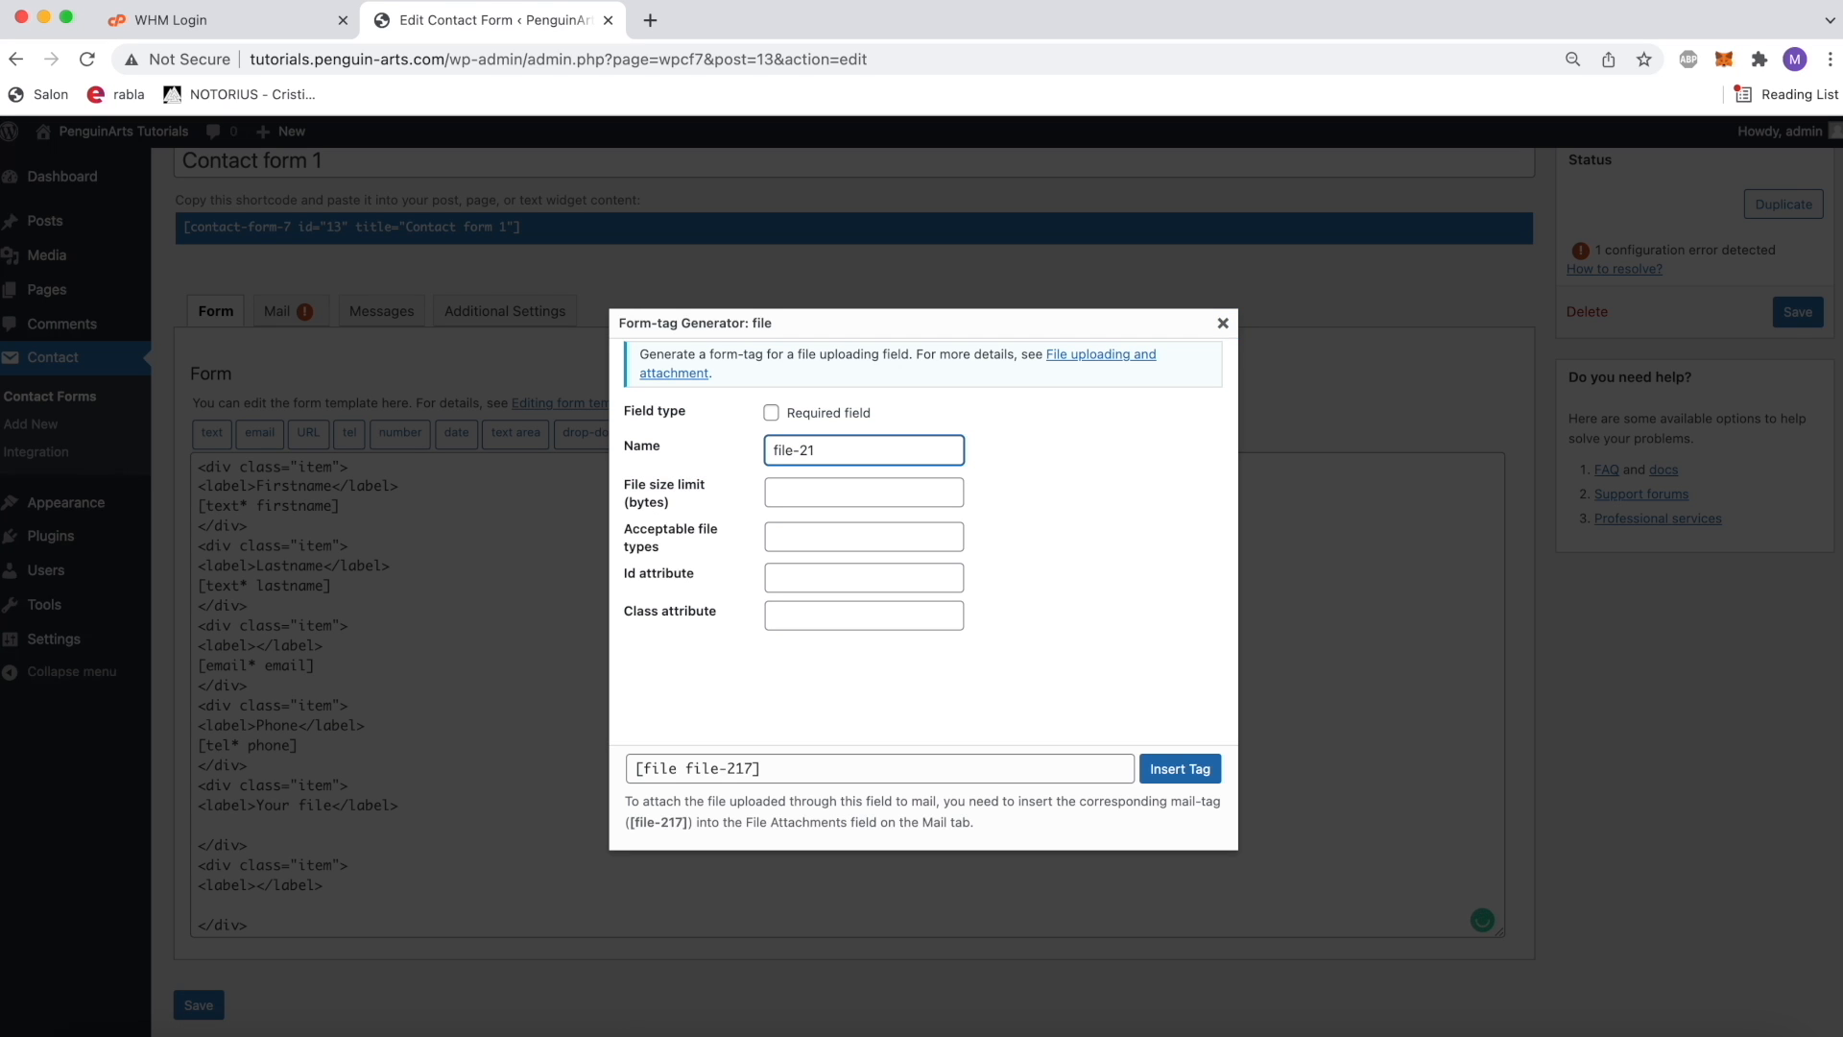
left_click(771, 413)
left_click(1180, 769)
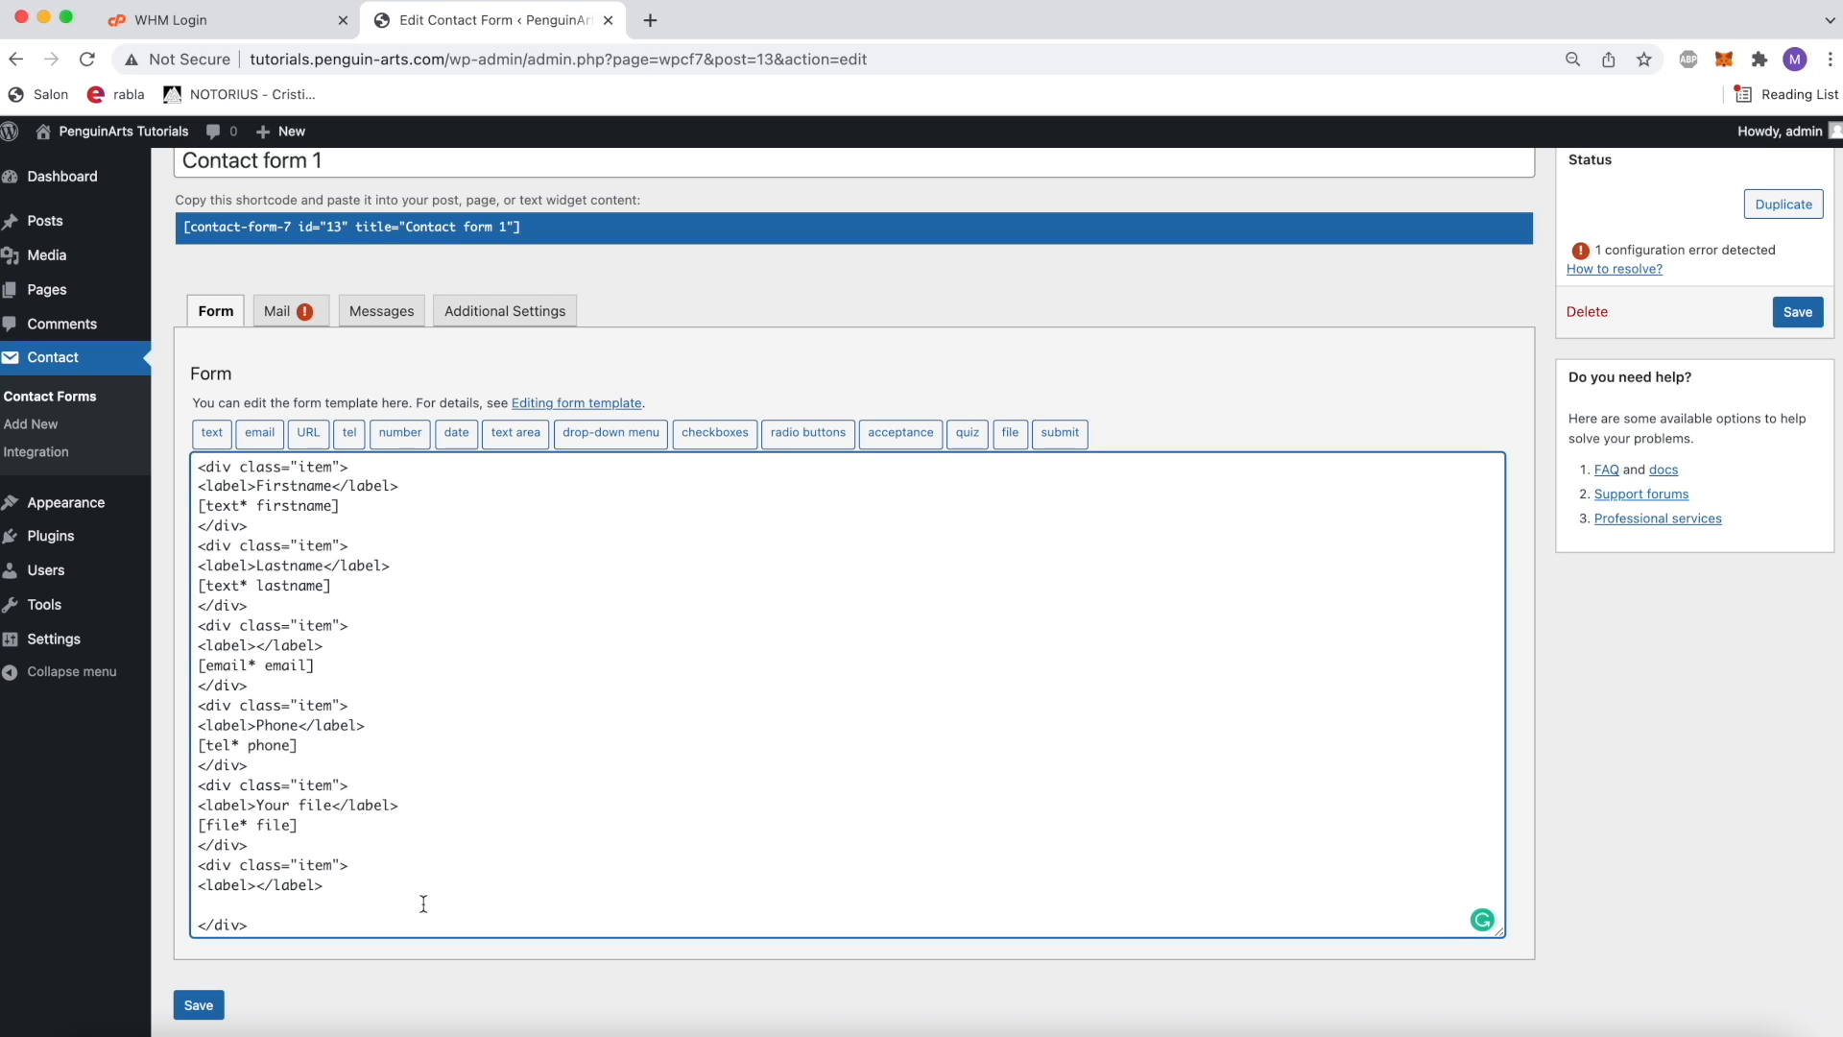
Step: Enter "Select your favourite color" as the label text of the sixth item block
type("Select your favourite color")
left_click(424, 894)
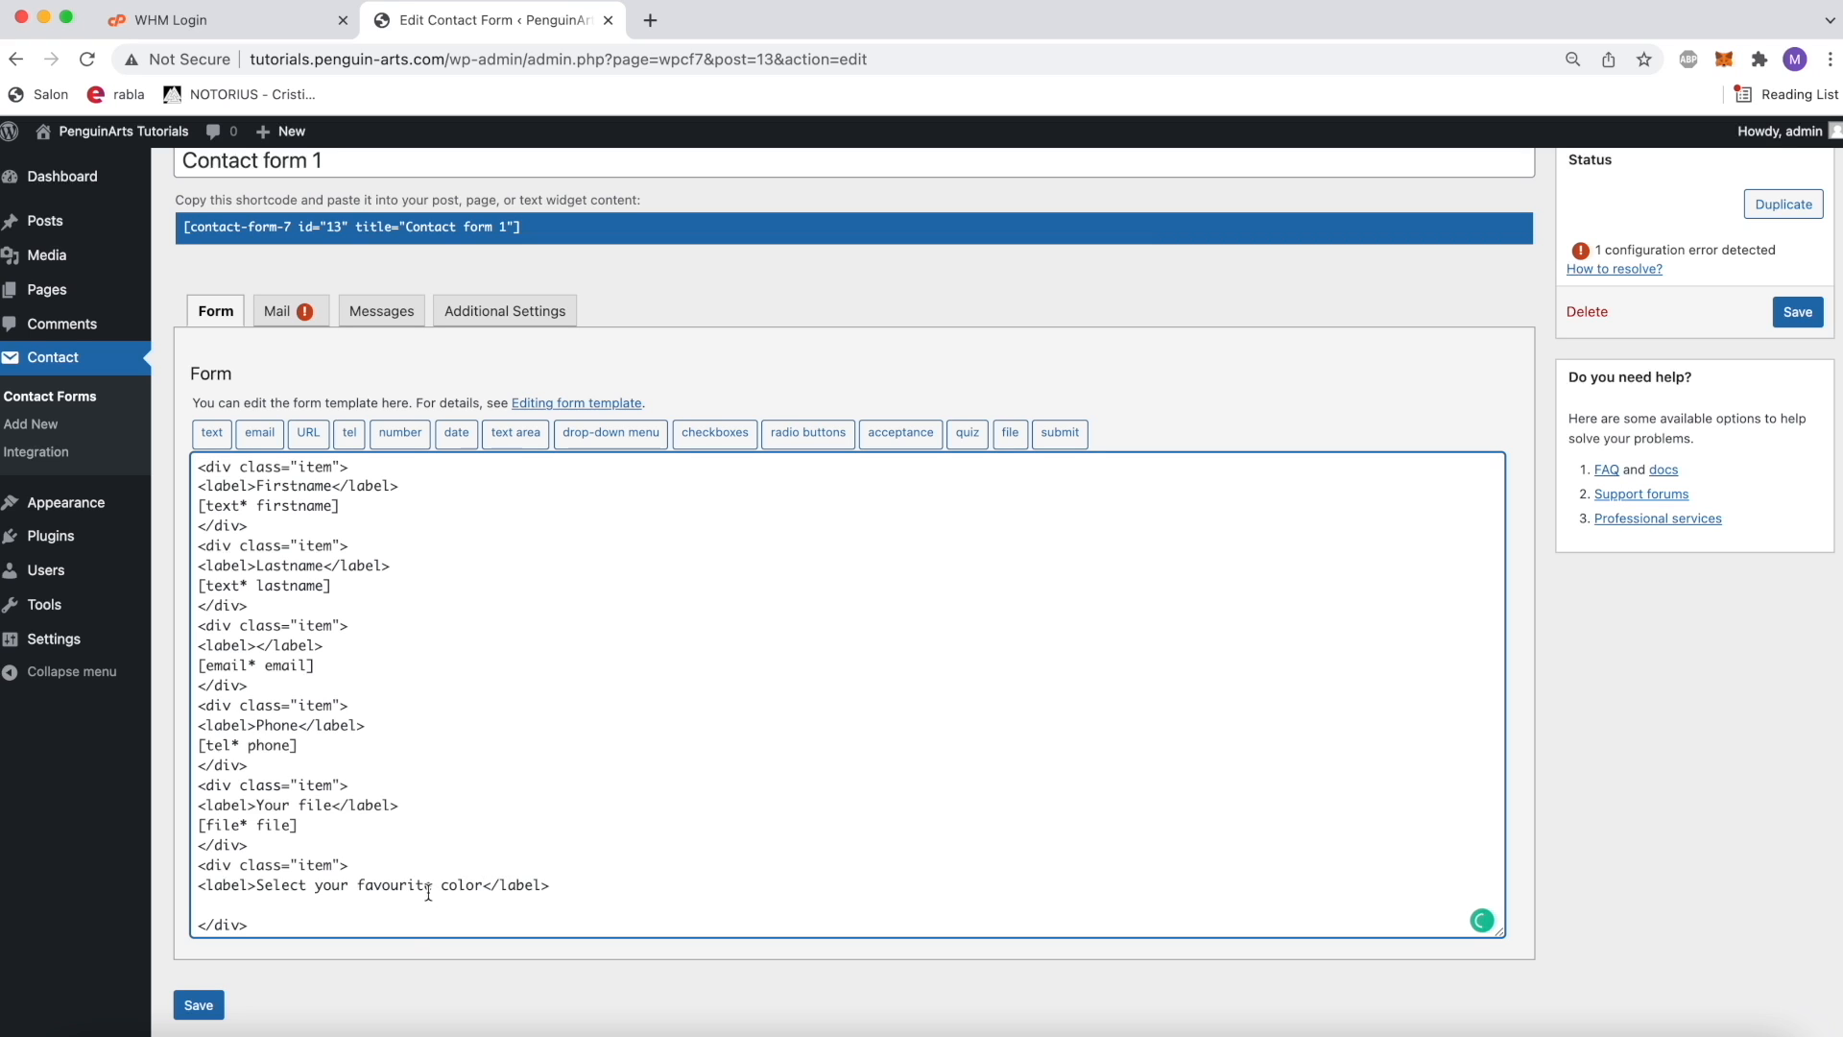
Step: Insert a required checkboxes form-tag named color with the options Orange, Blue and Green below the favourite color label
left_click(725, 433)
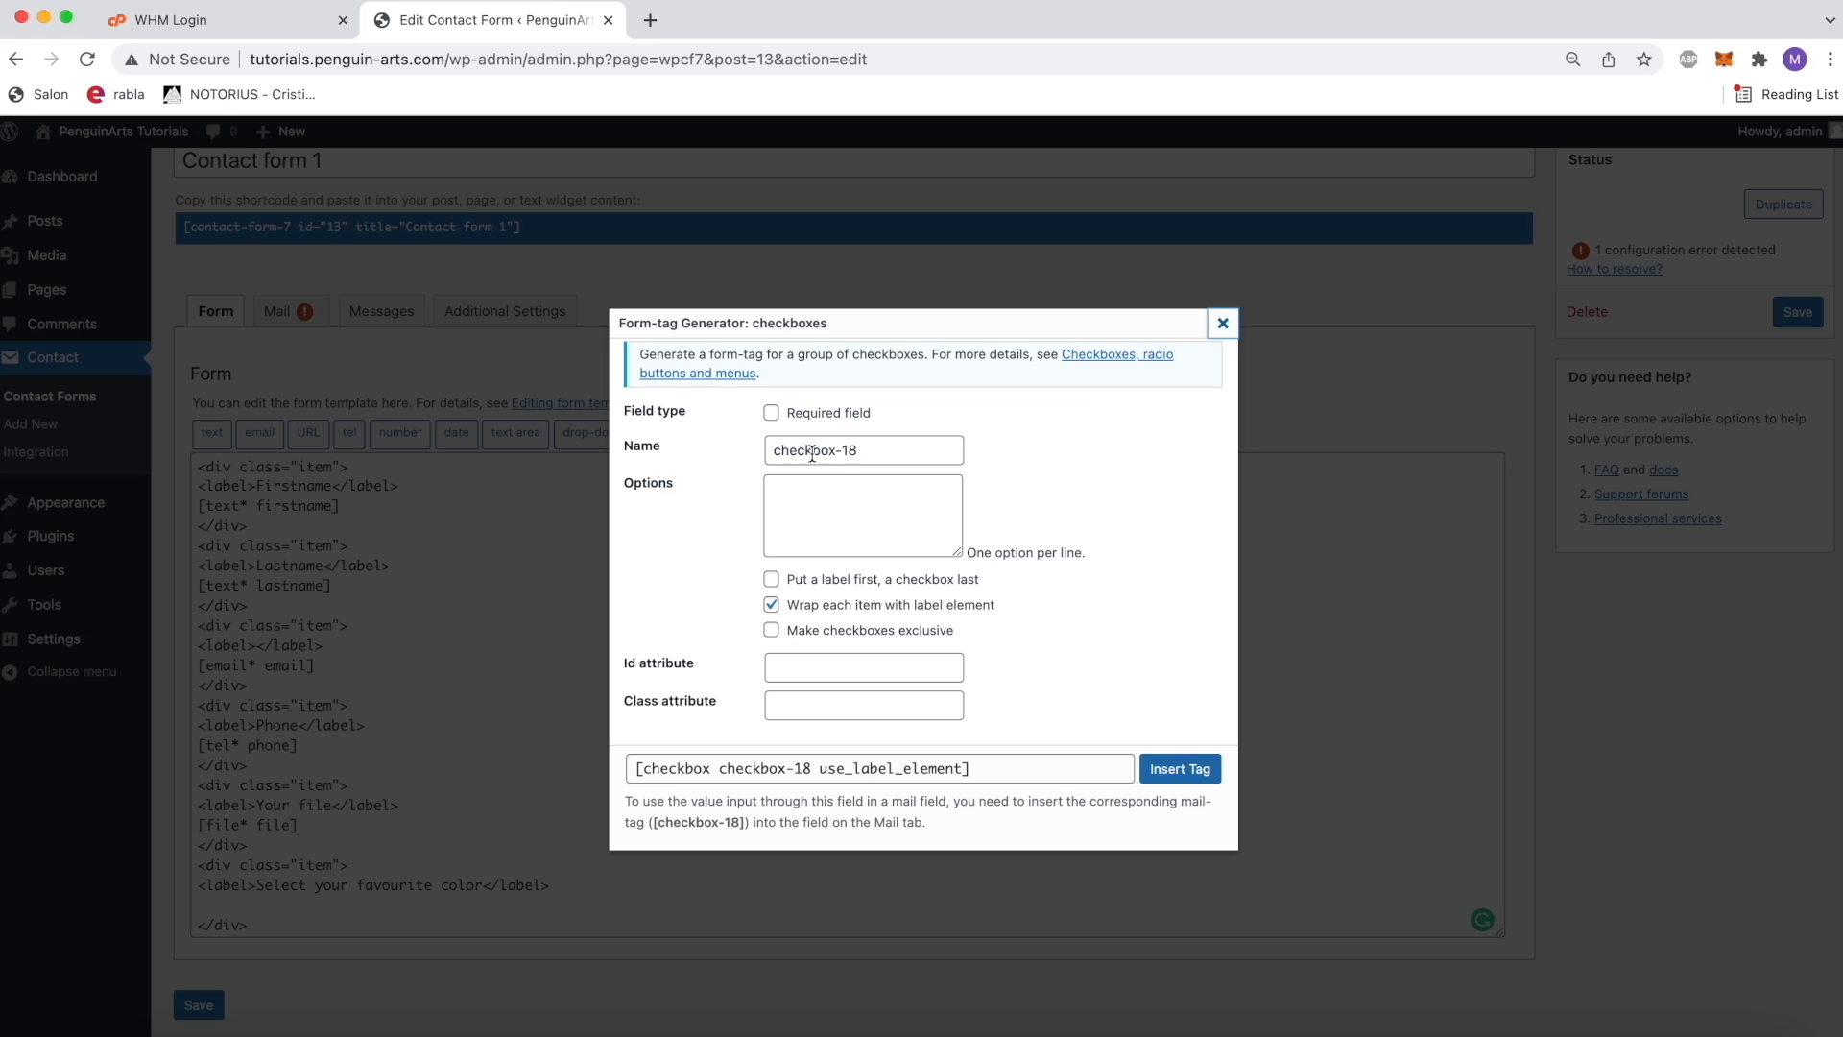
left_click_drag(884, 447, 697, 441)
type("color")
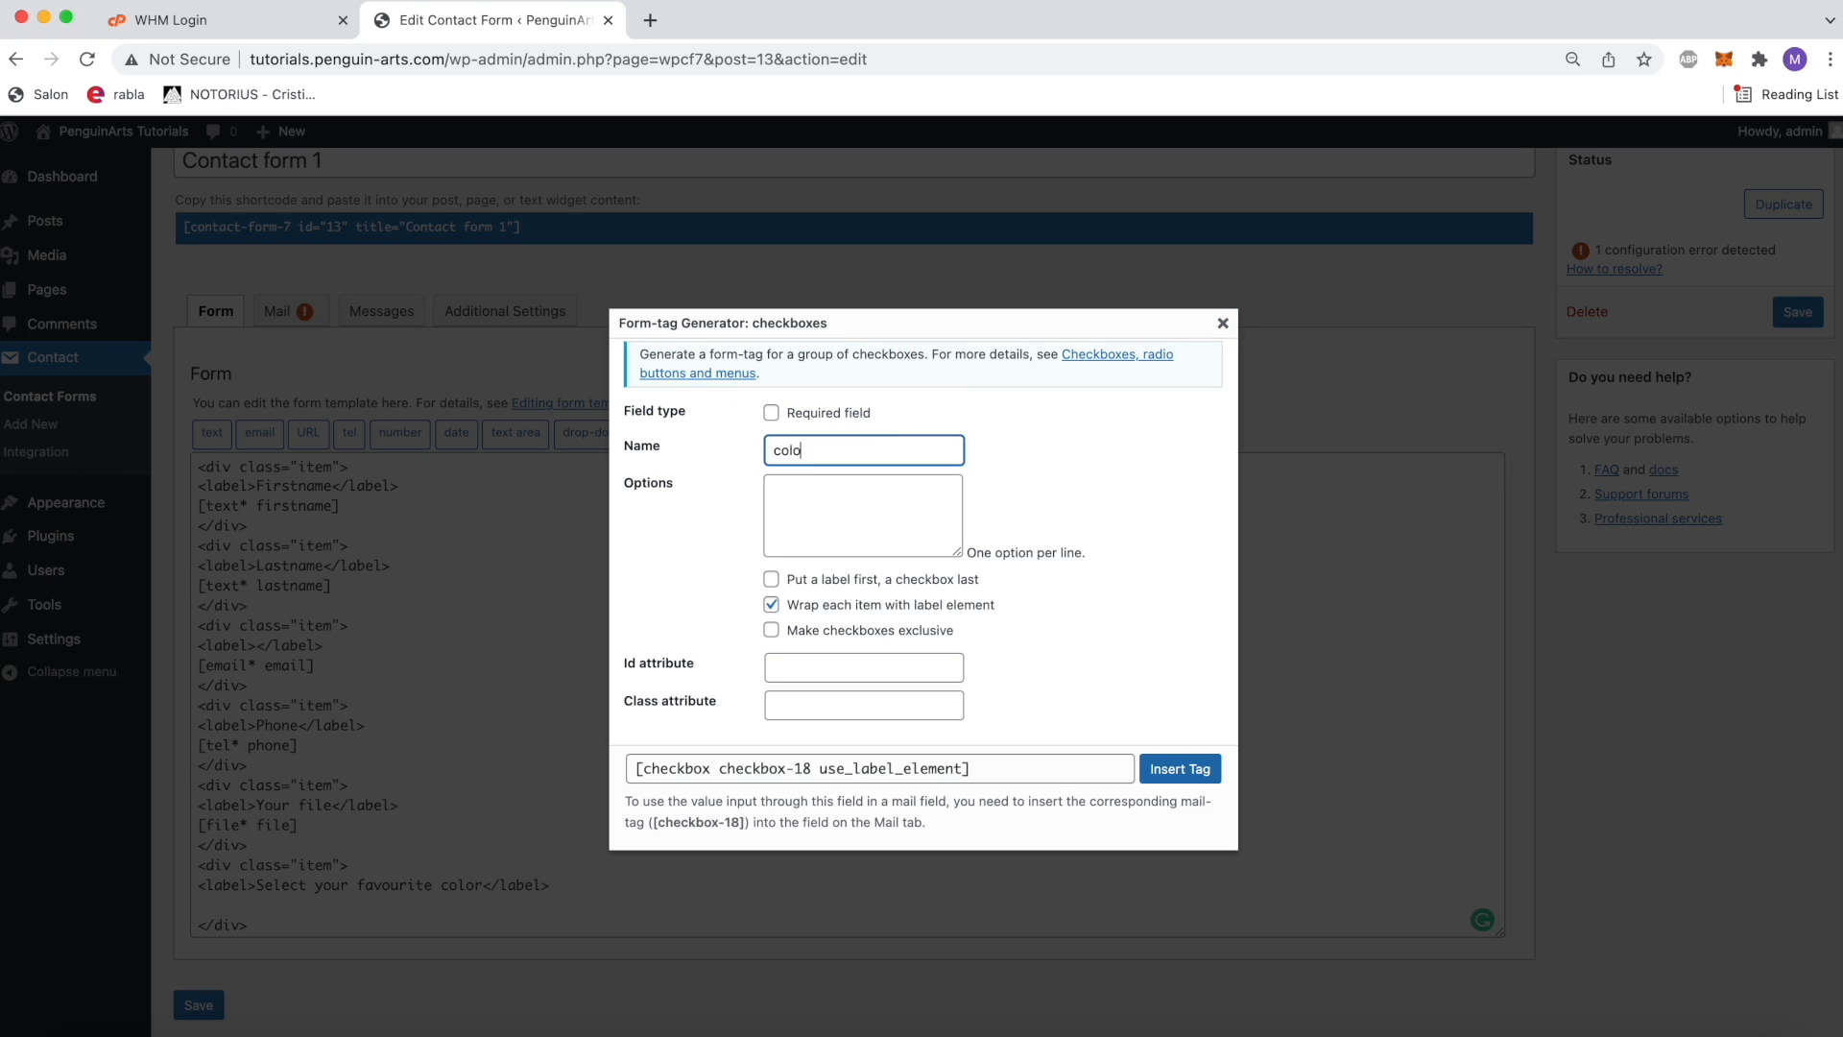
left_click(816, 421)
left_click(824, 502)
type("Orange")
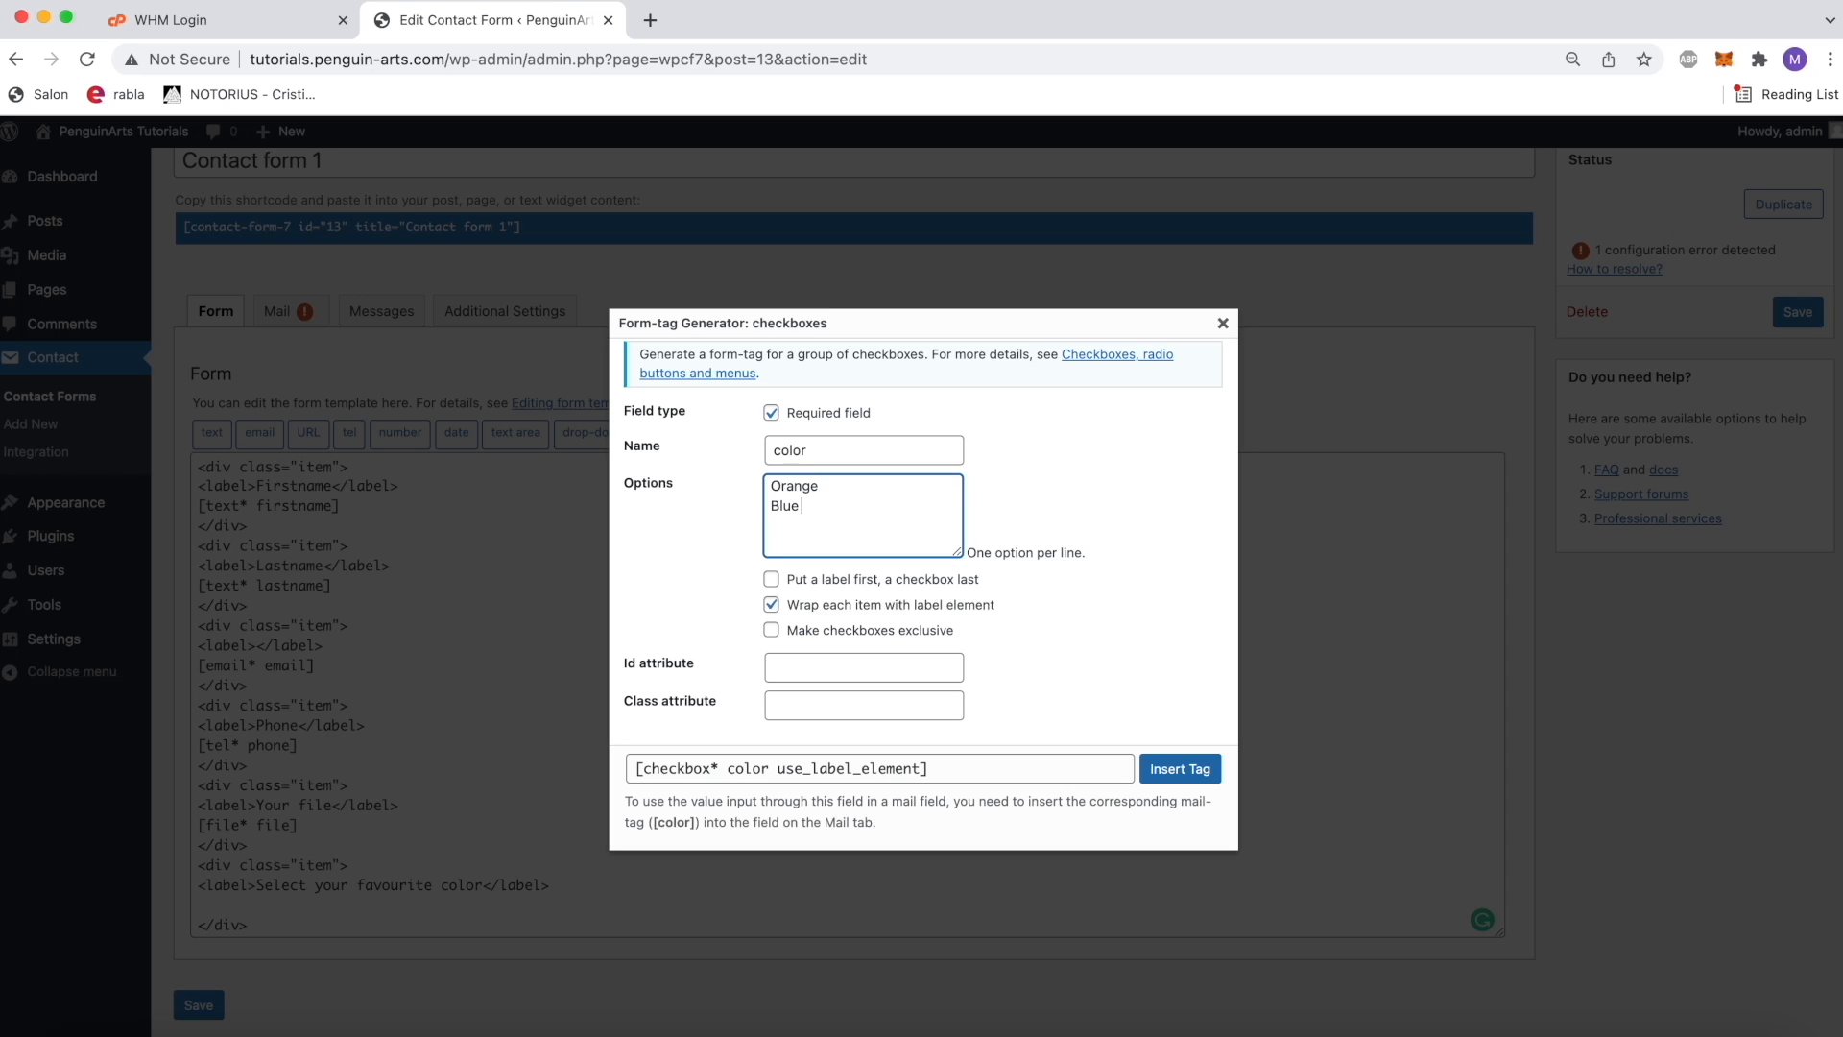
left_click(1180, 768)
Step: Add a seventh div block with class "item" at the end of the form template, leaving an empty line inside it
scroll(720, 741, "down", 1)
left_click(495, 855)
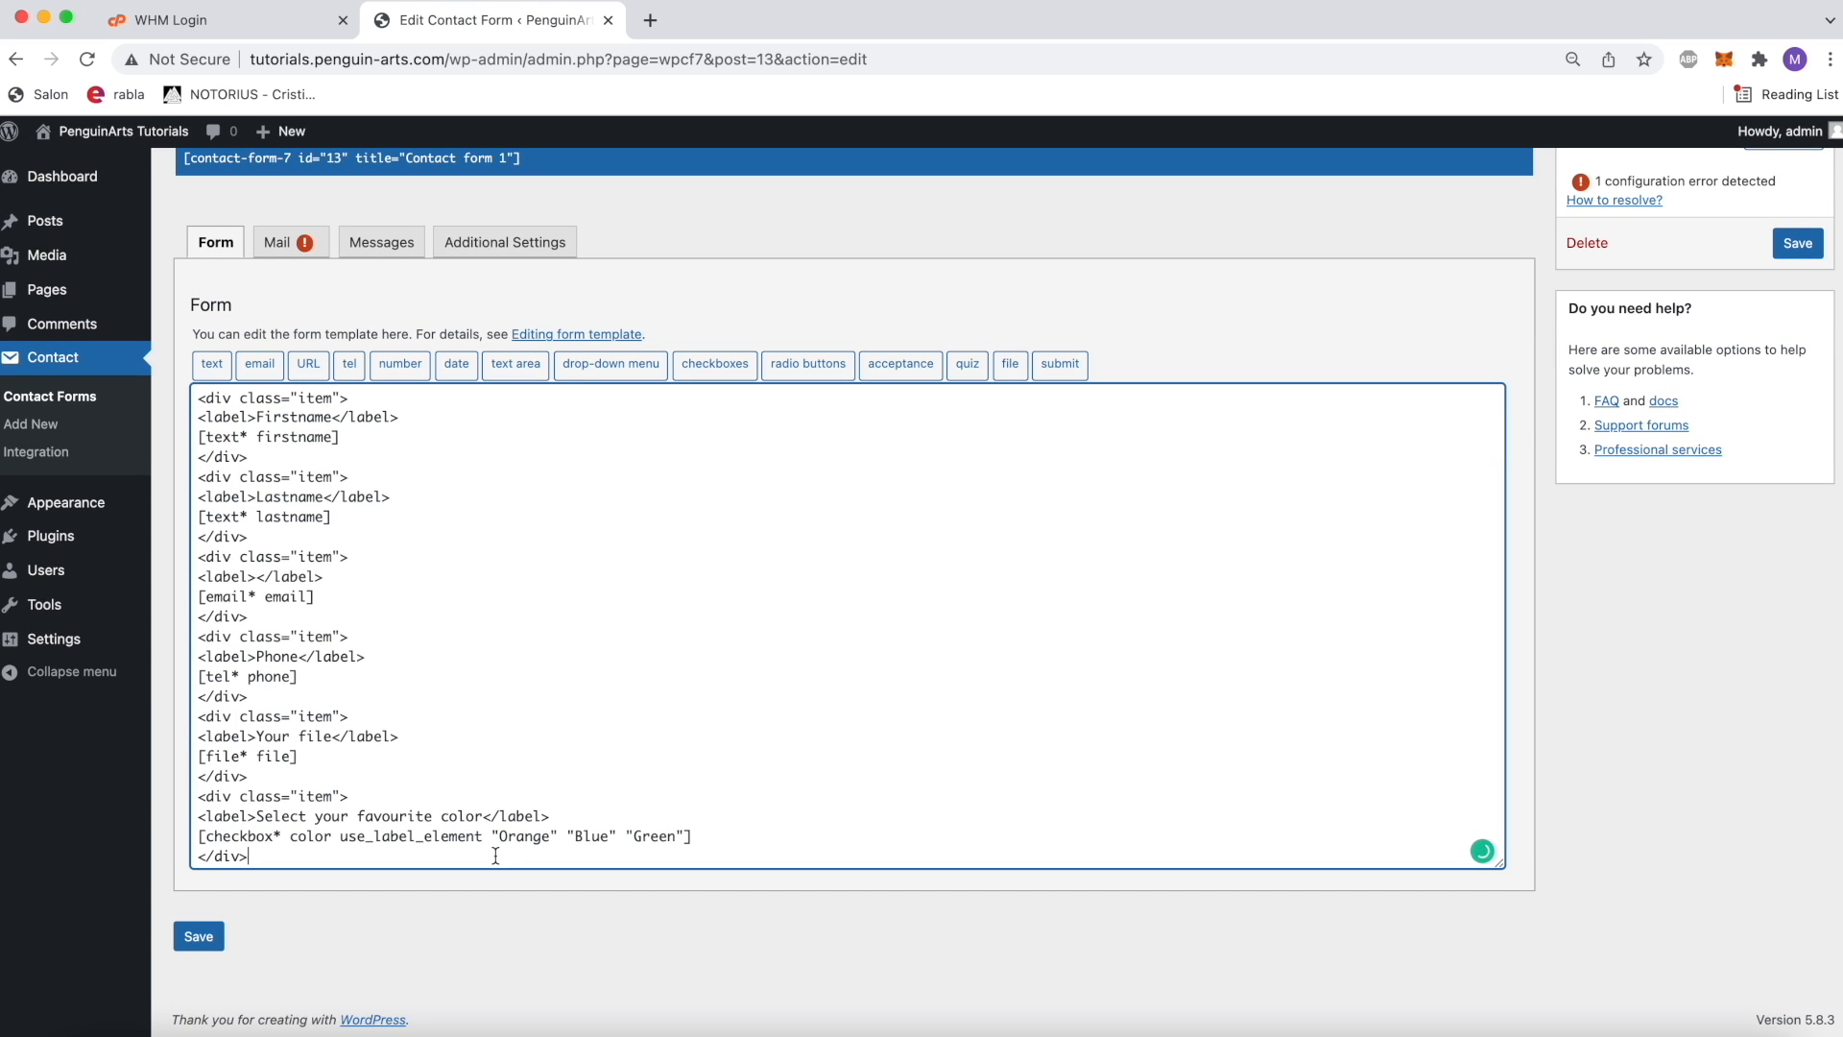
key("Return")
type("<")
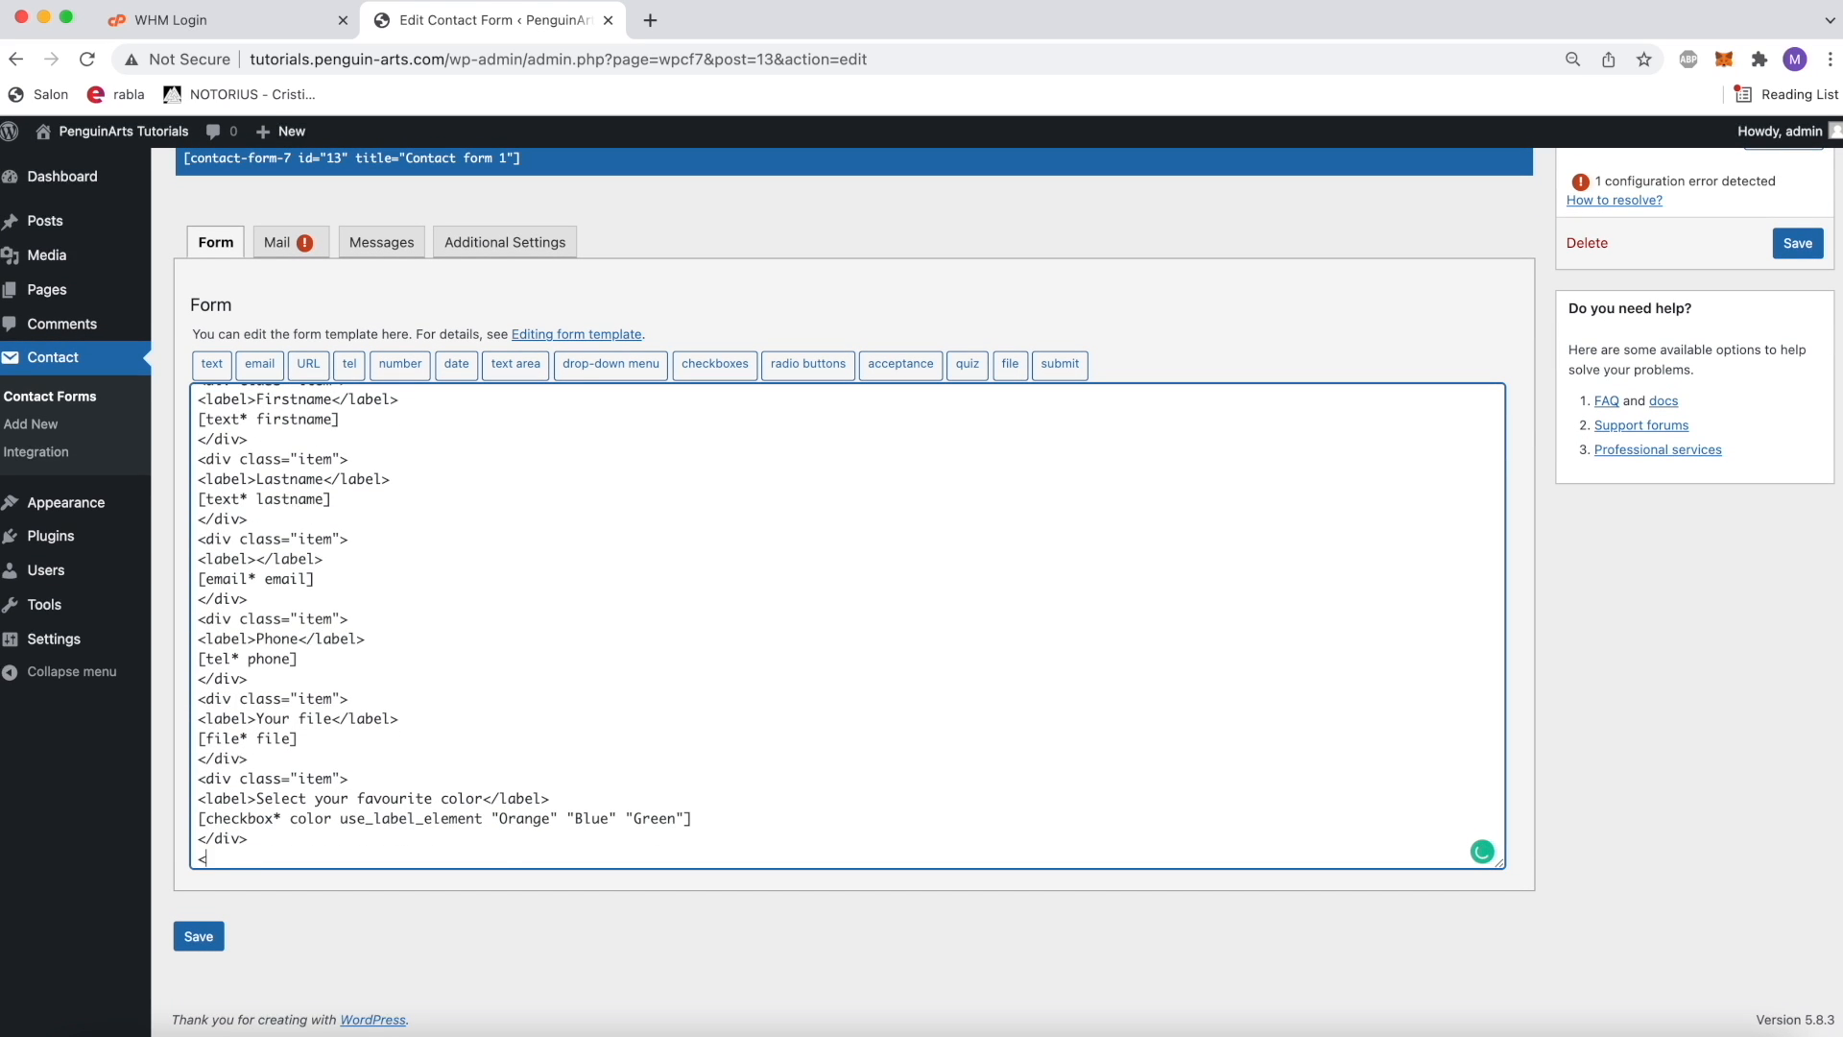
type("div class=\"\">item")
key("End")
key("Return")
key("Return")
type("</div>")
key("Up")
Step: Insert a submit form-tag labelled Send into the last item block and save the contact form
left_click(1066, 371)
left_click(881, 397)
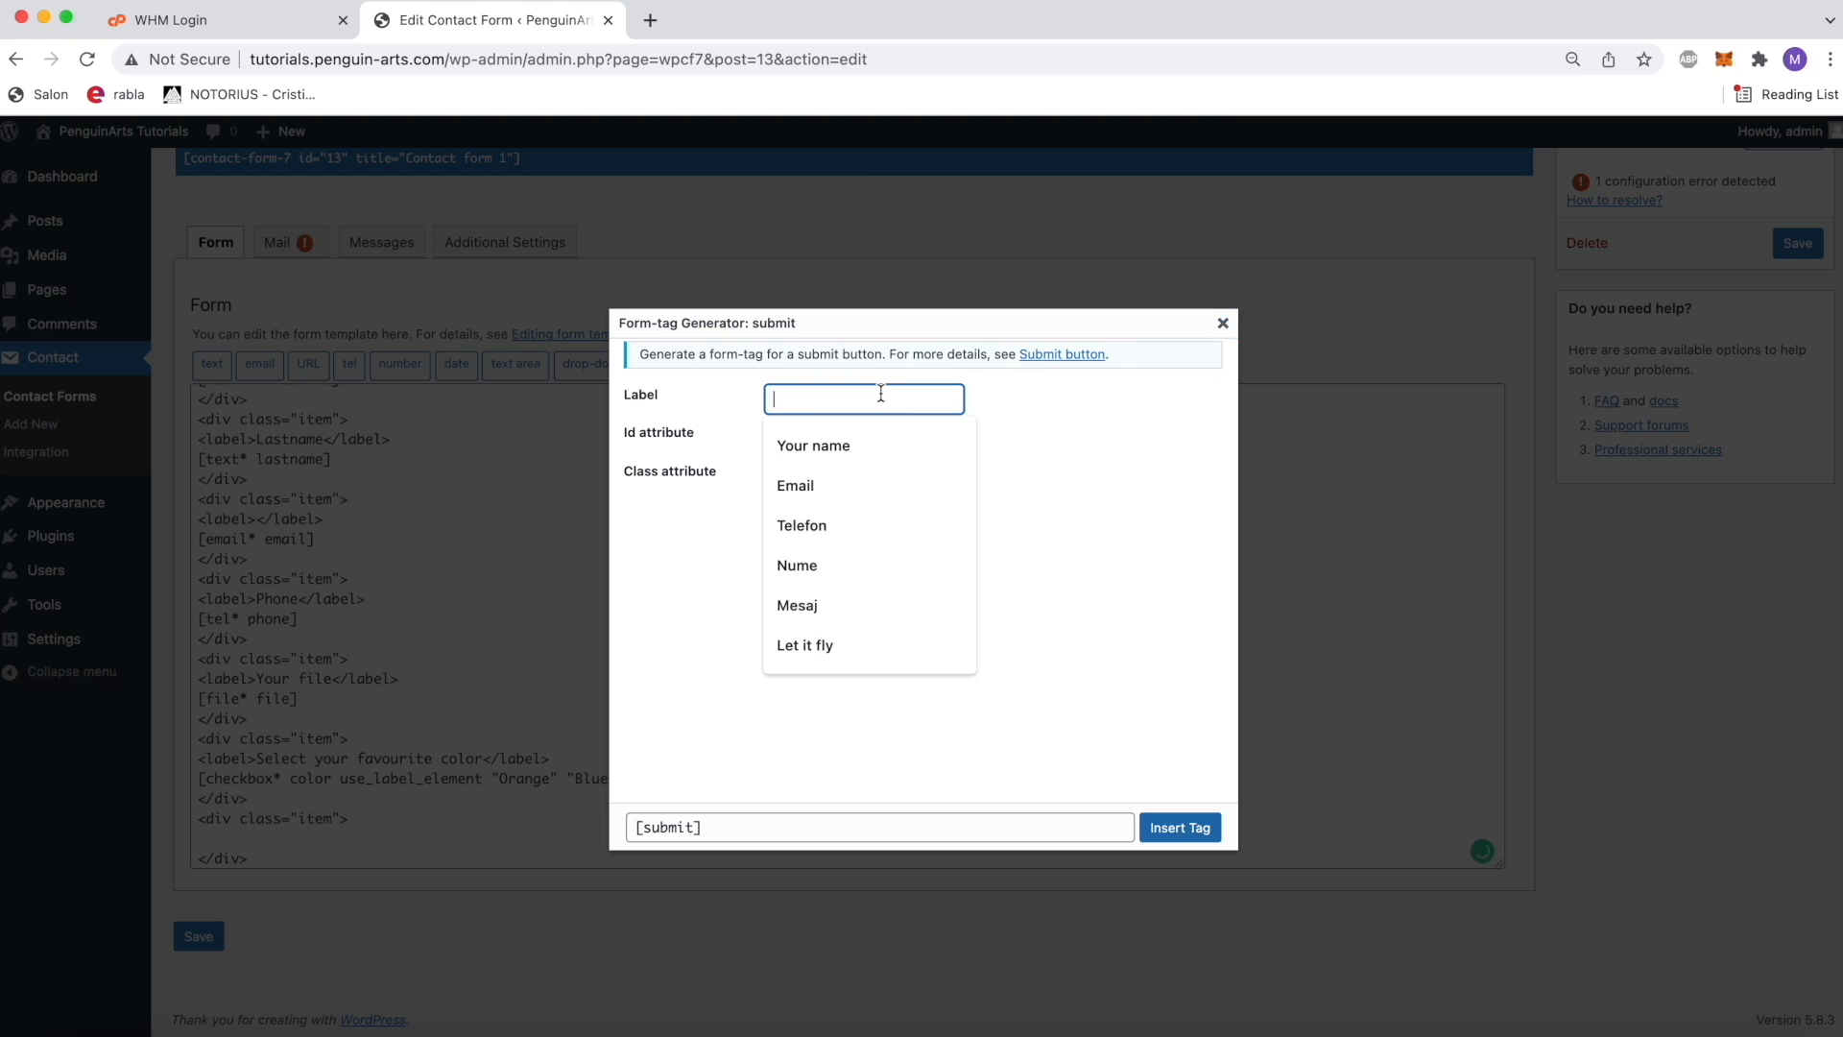
type("Send")
left_click(1111, 791)
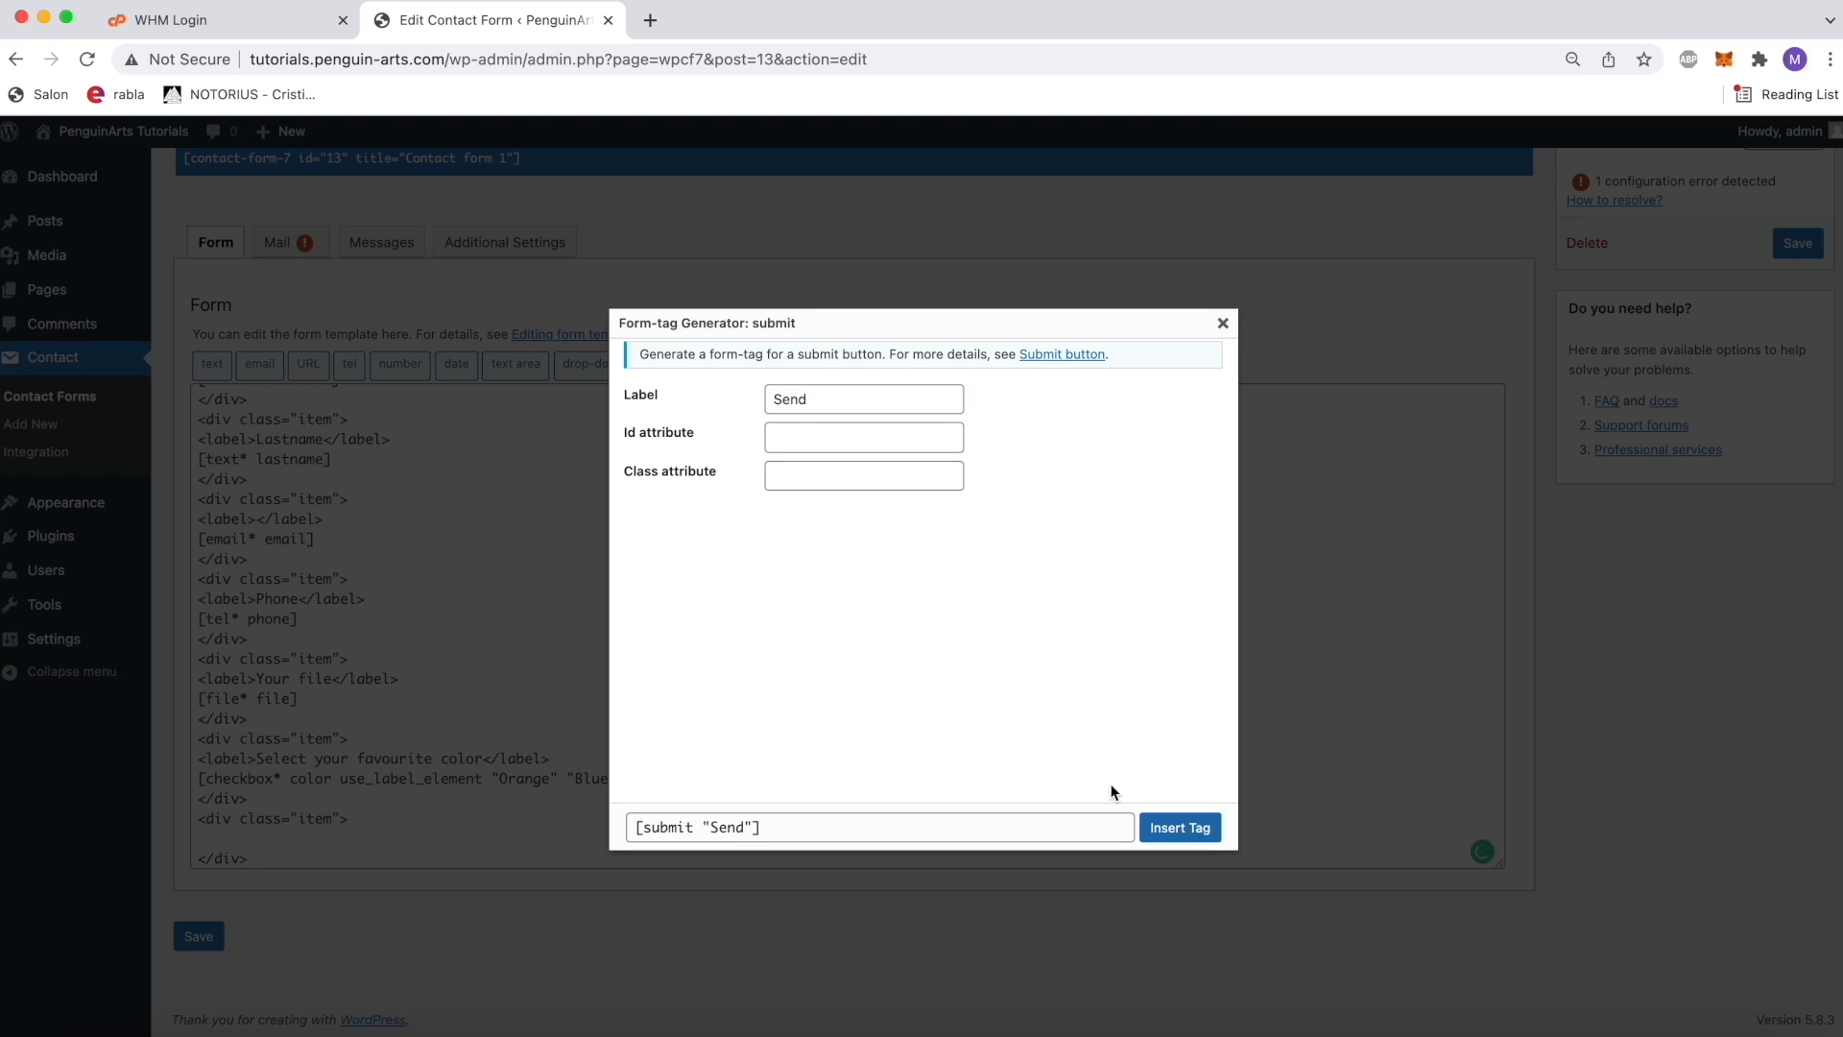
left_click(1208, 837)
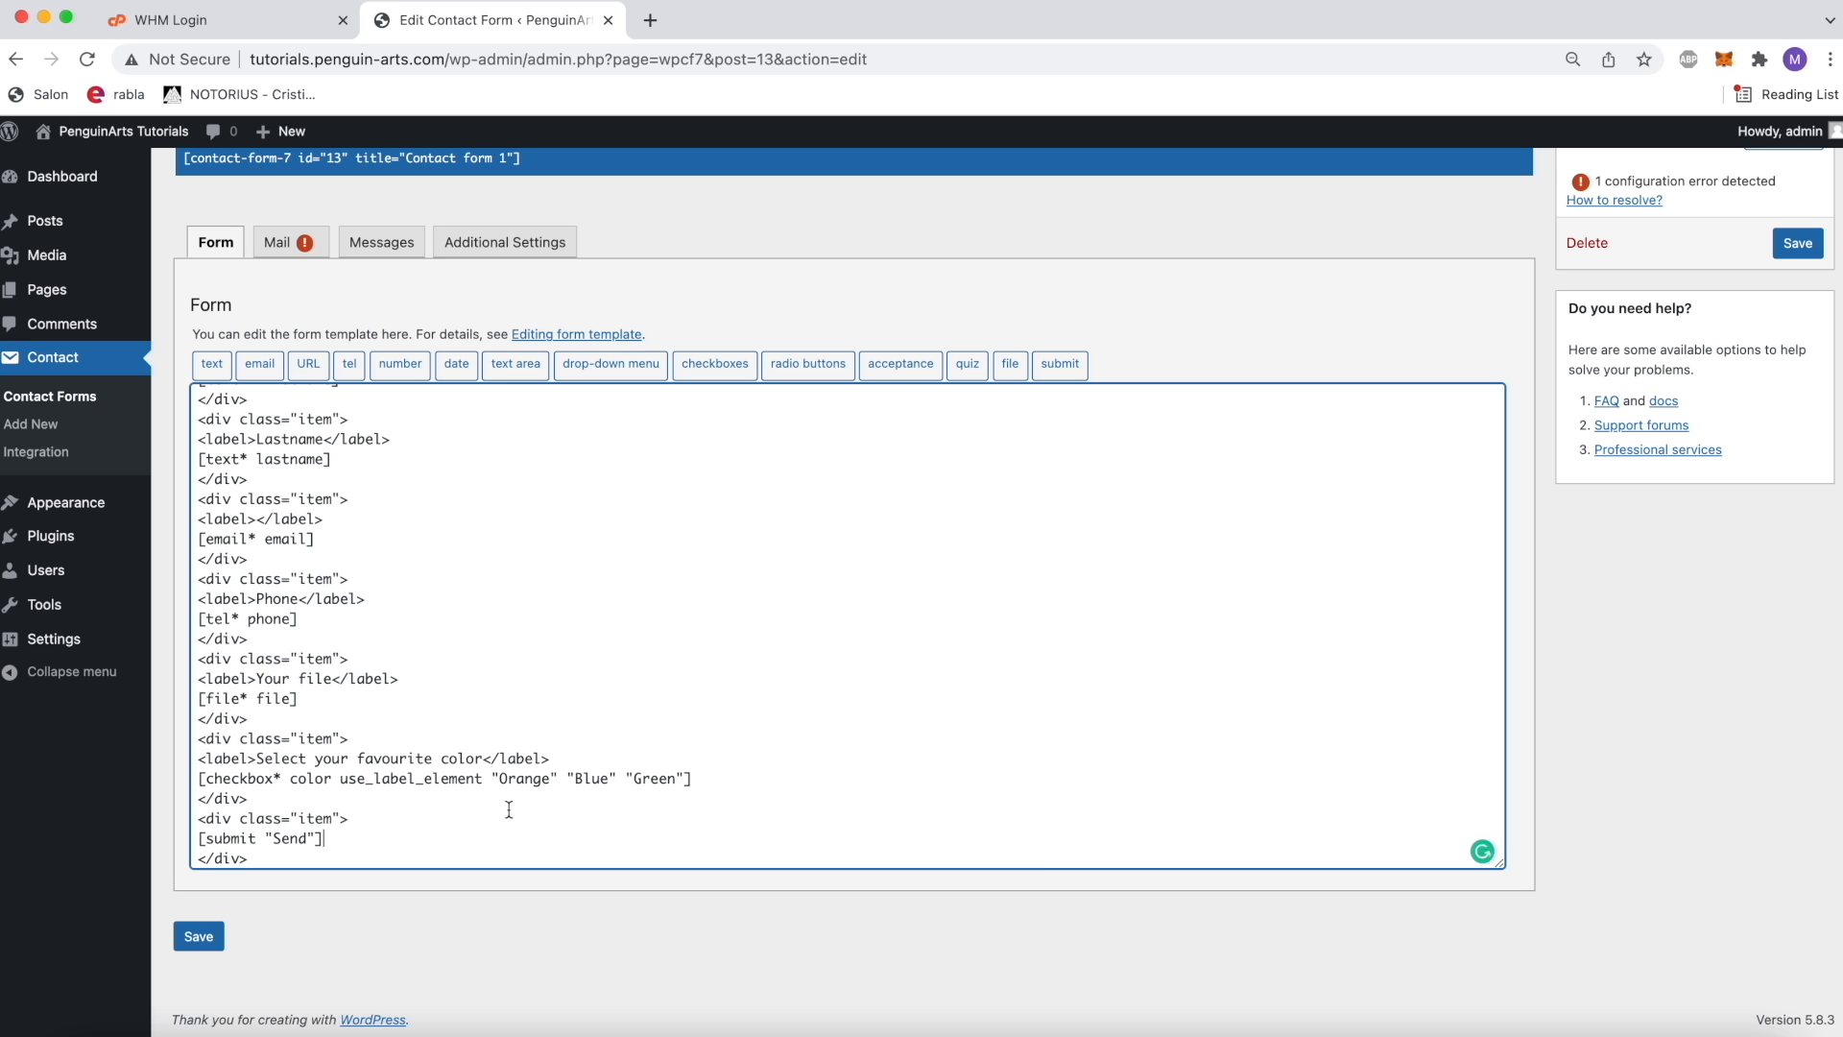
left_click(220, 934)
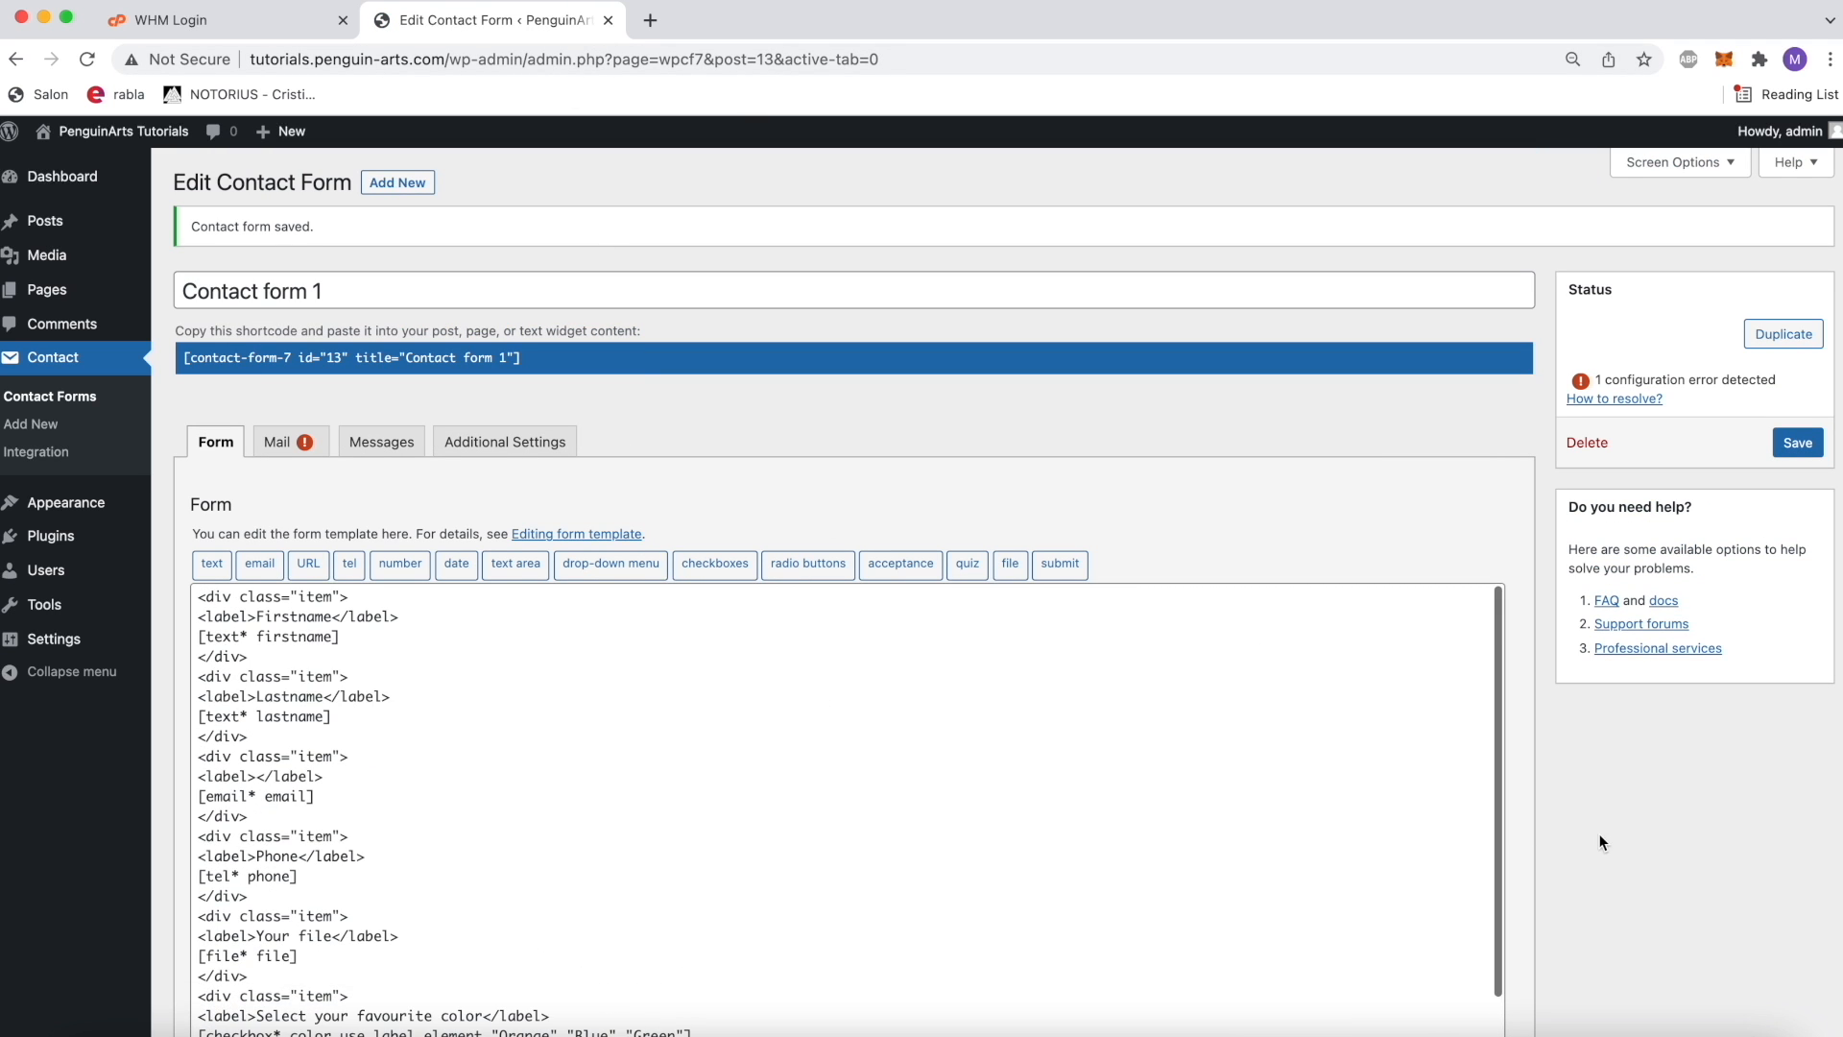
Step: Review the text, email, tel, file, checkbox and submit form-tags in the form template
scroll(1526, 816, "down", 3)
scroll(797, 641, "up", 3)
scroll(798, 638, "down", 2)
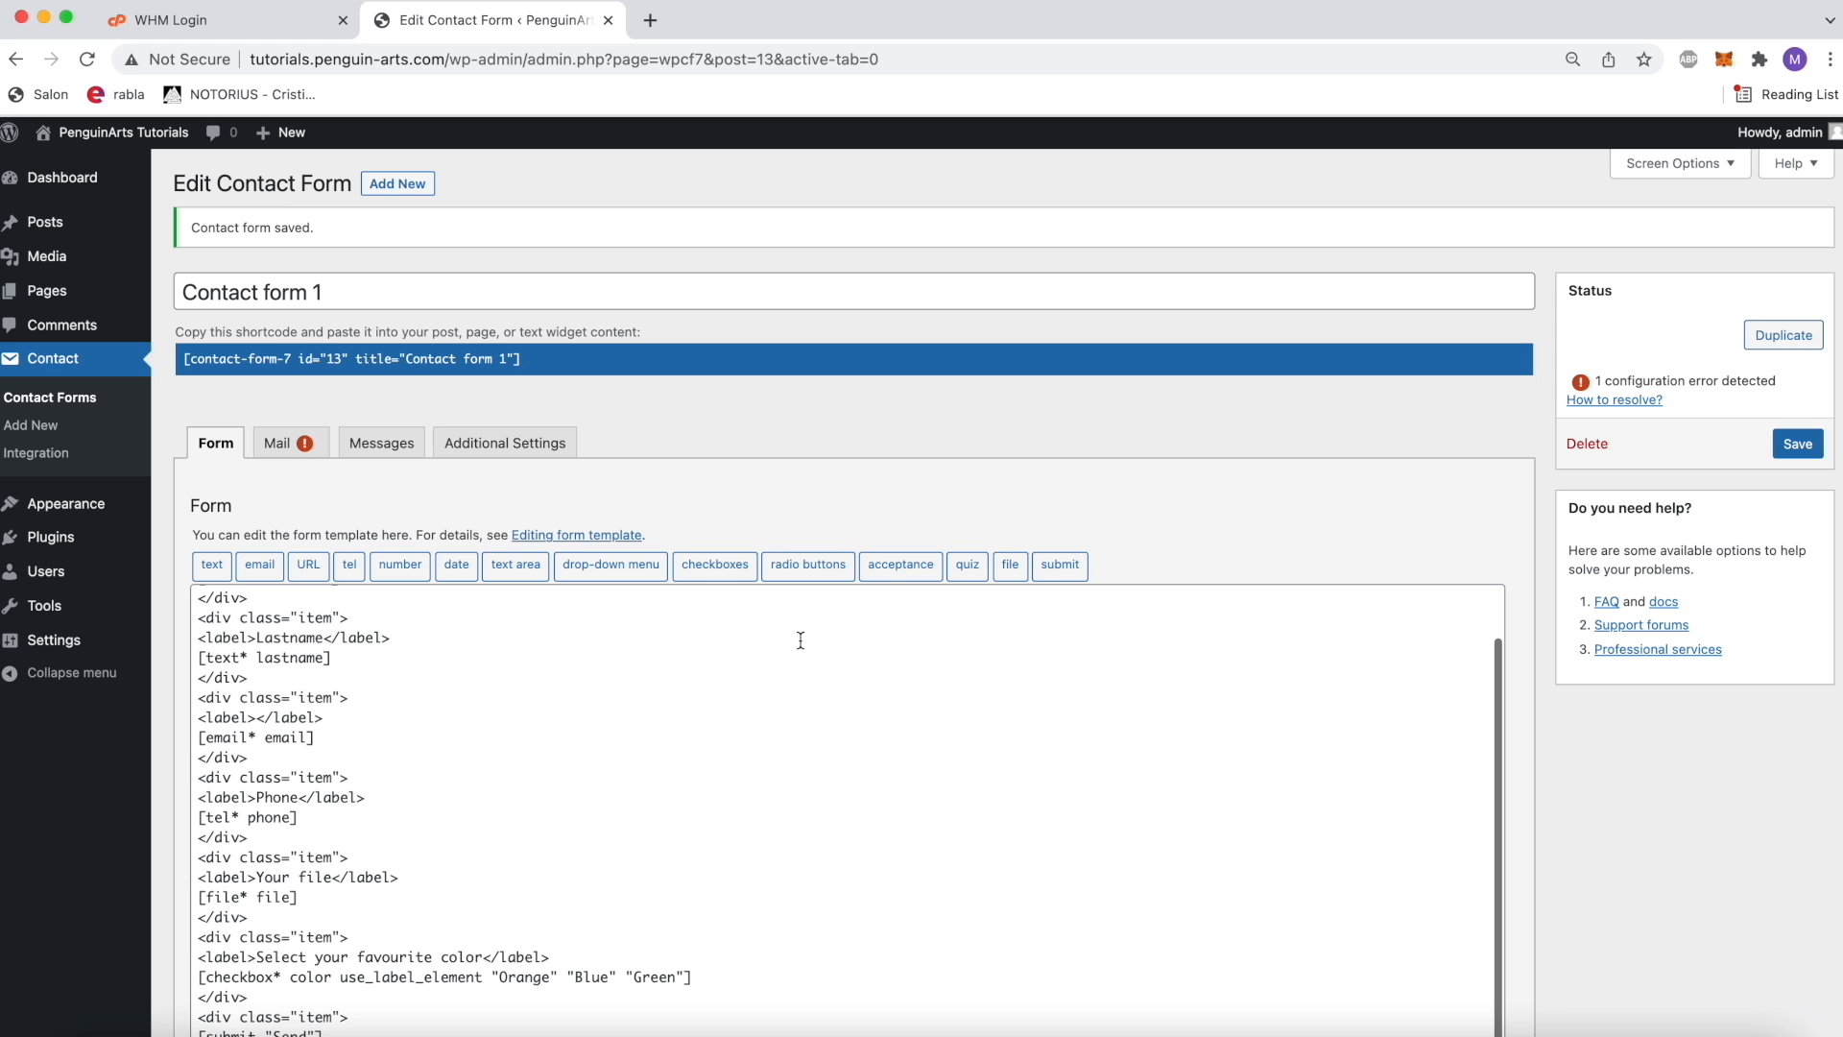
scroll(807, 576, "down", 3)
scroll(813, 516, "up", 1)
double_click(222, 438)
double_click(222, 518)
left_click(234, 597)
double_click(215, 677)
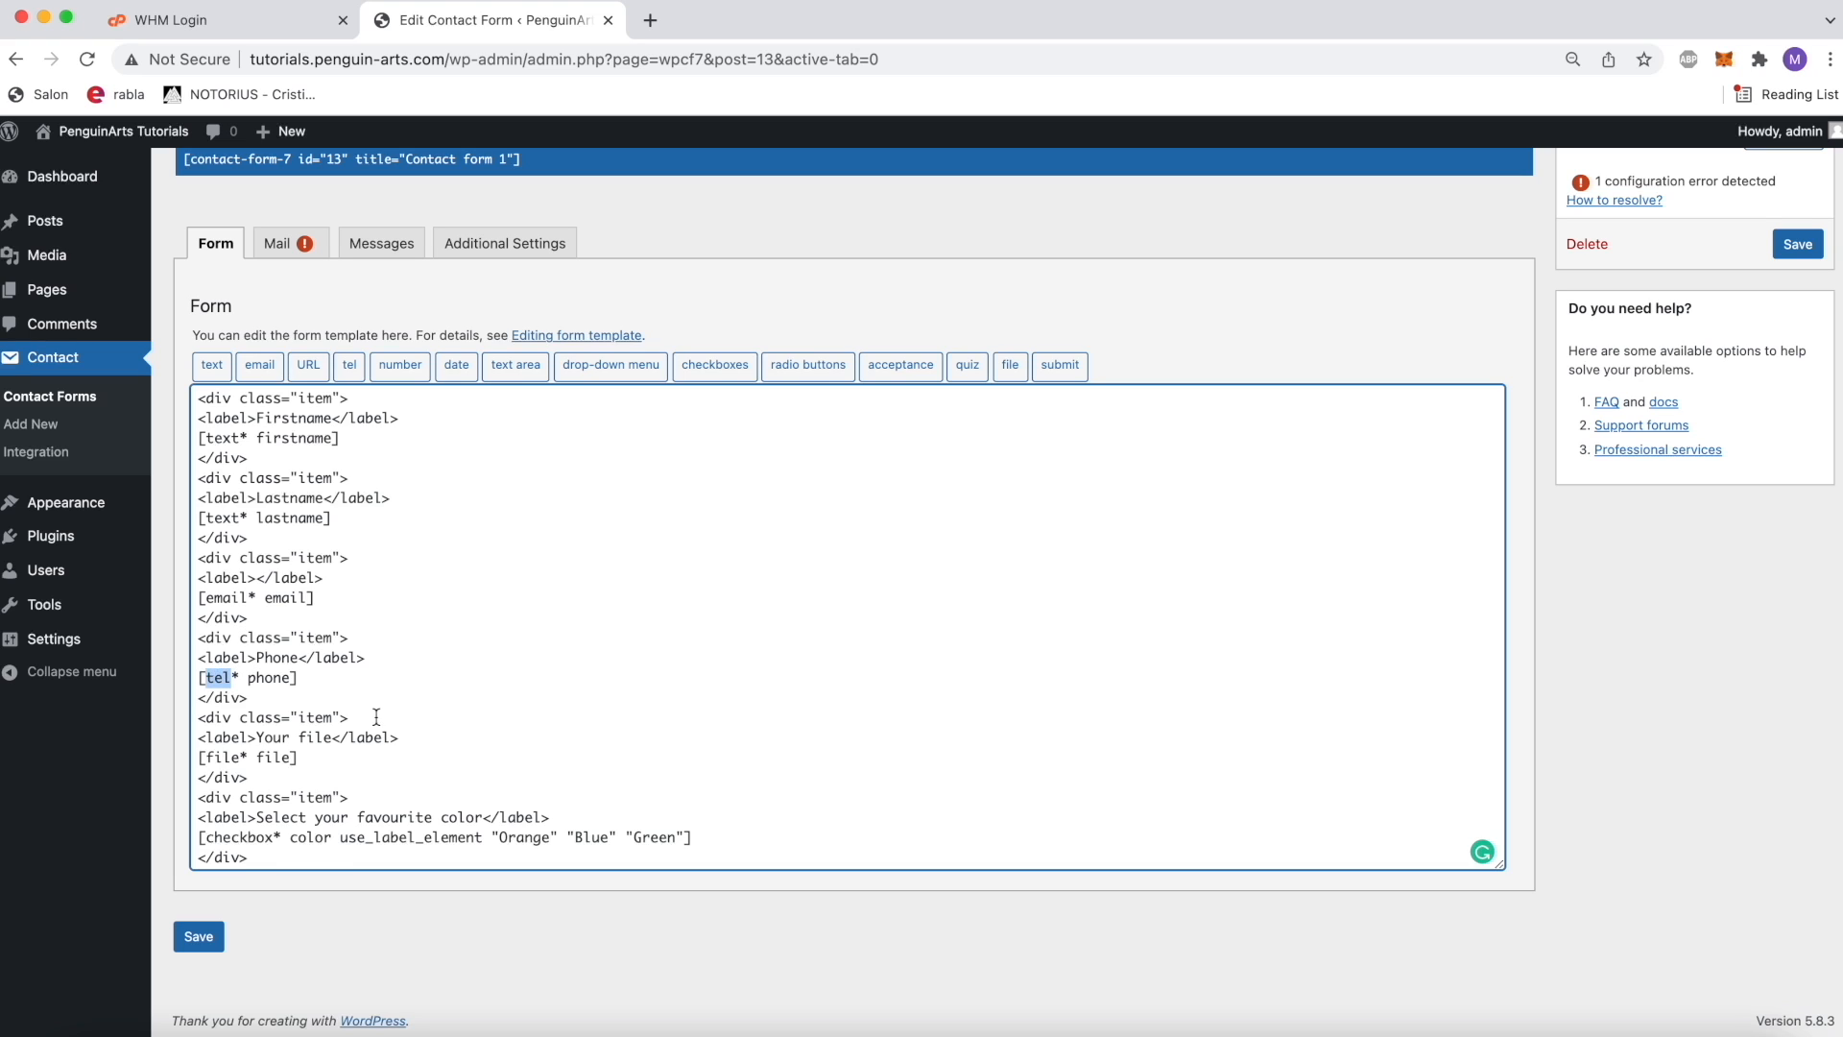
scroll(376, 716, "down", 1)
double_click(222, 697)
left_click_drag(305, 696, 182, 701)
left_click(323, 701)
left_click_drag(200, 787, 740, 782)
left_click(736, 773)
scroll(530, 520, "up", 2)
scroll(596, 810, "down", 2)
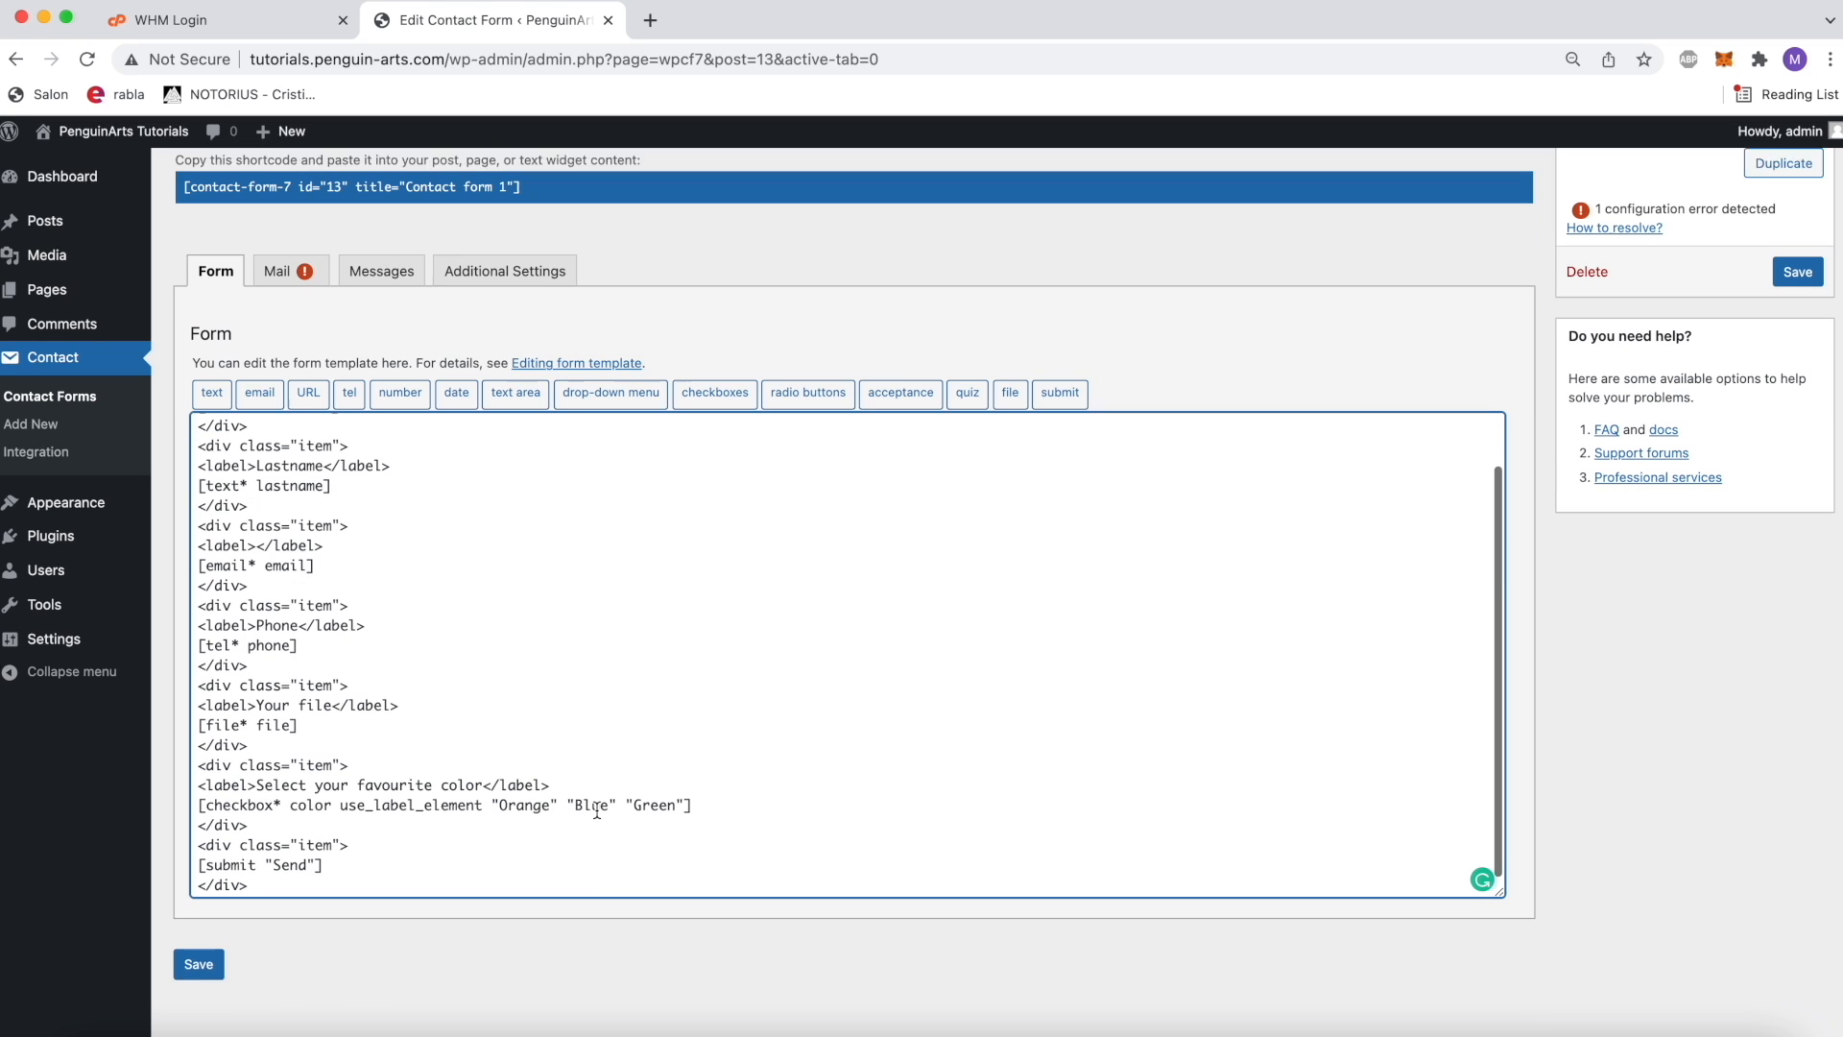
left_click_drag(321, 843, 187, 845)
left_click(301, 847)
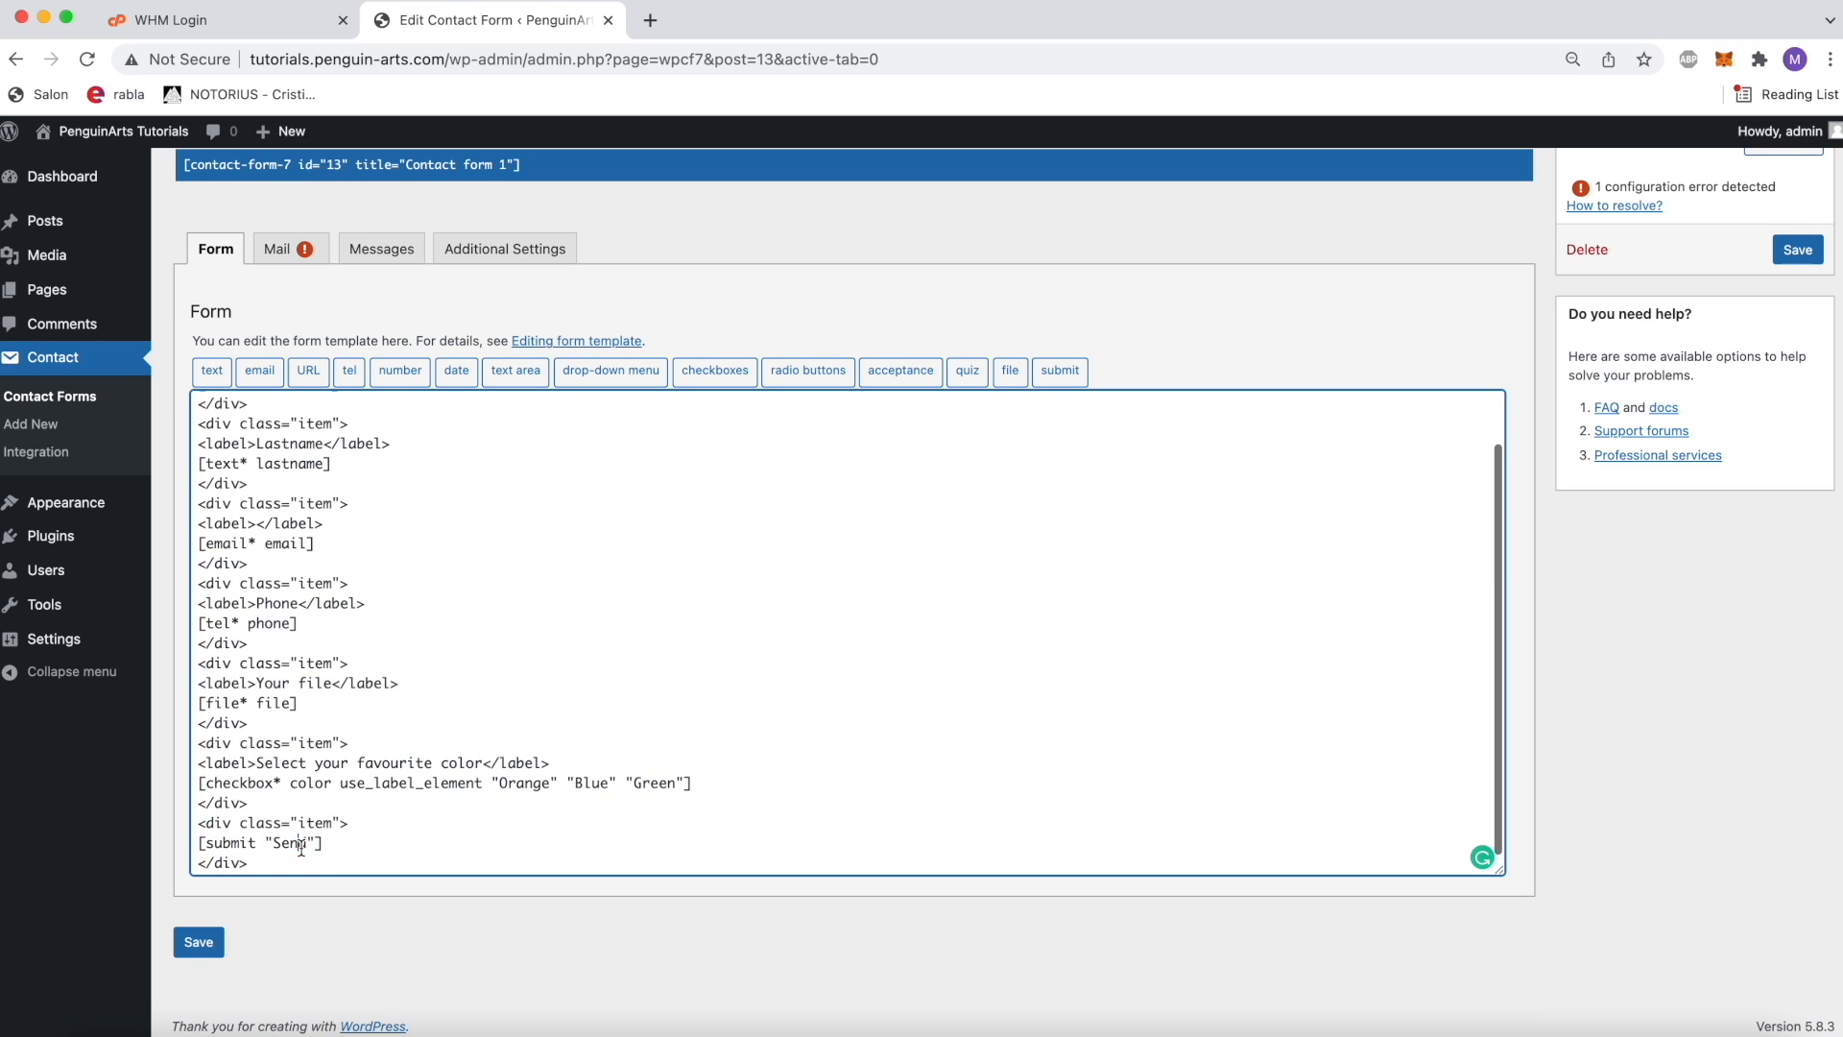
left_click_drag(367, 843, 196, 845)
left_click(352, 826)
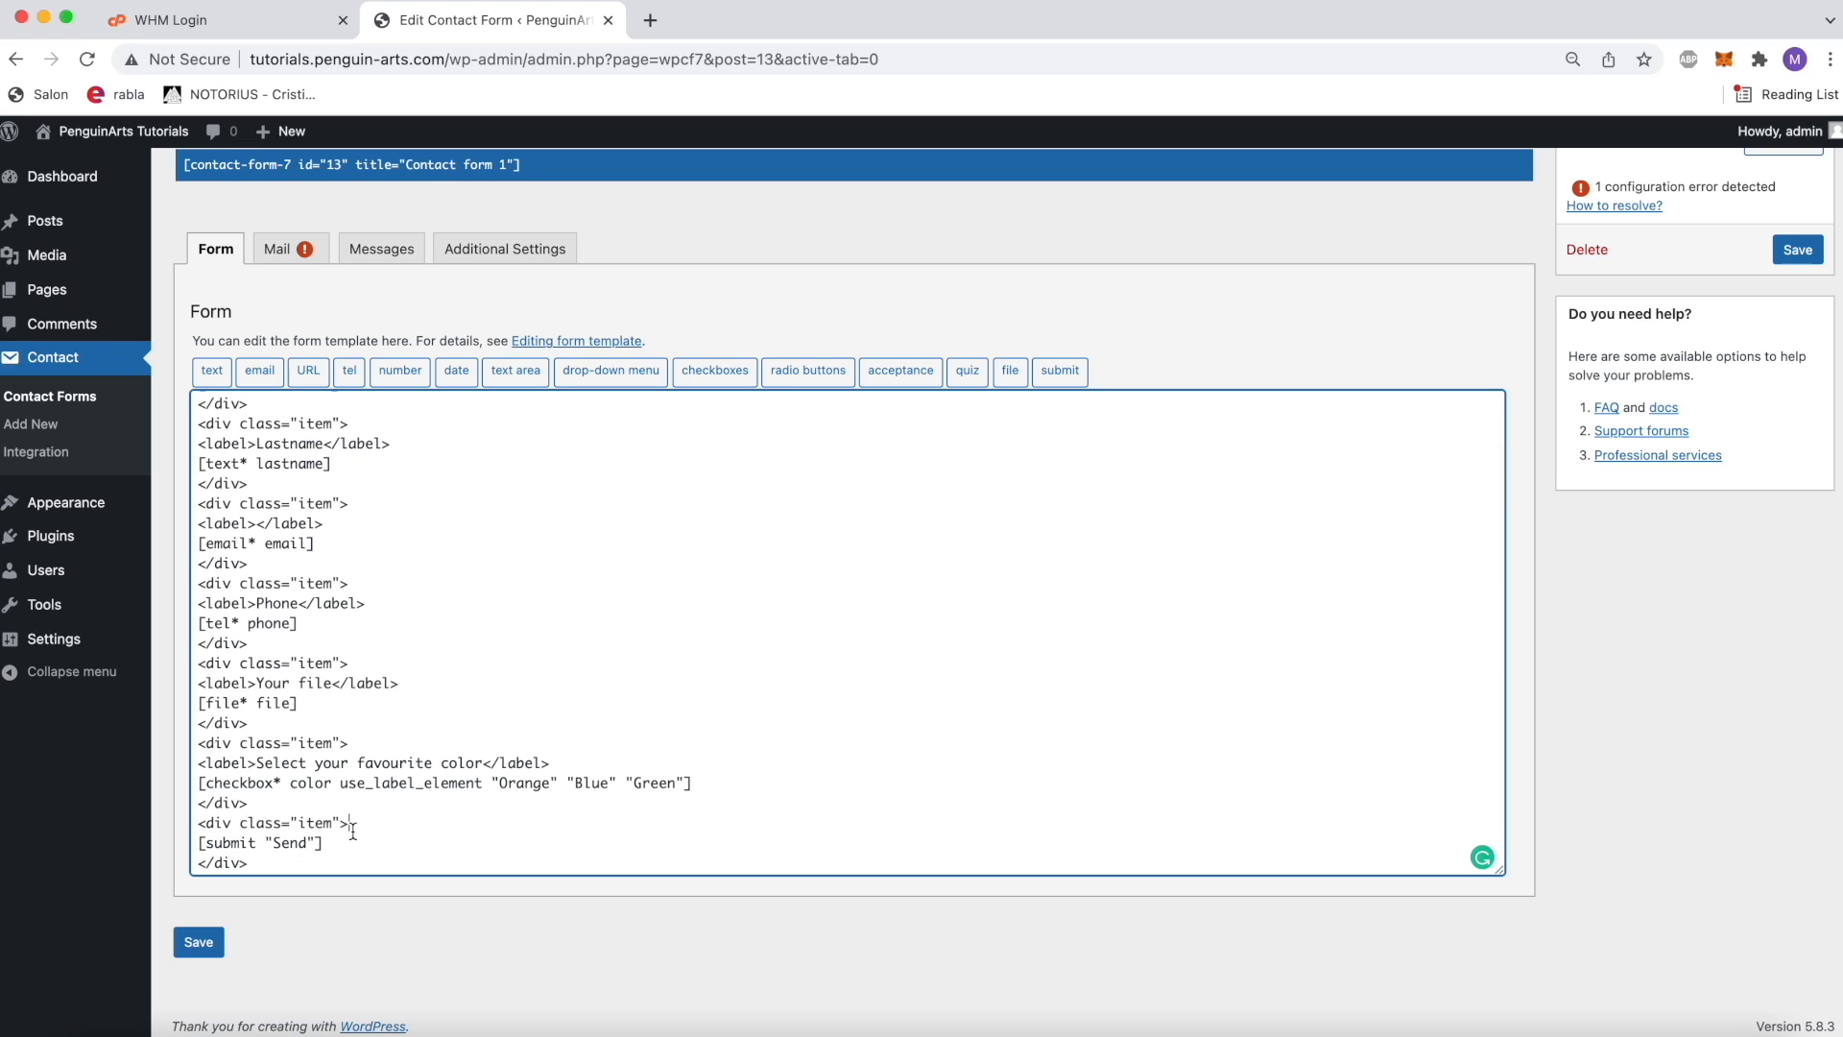
Step: Save Contact form 1 and copy its shortcode
left_click(198, 942)
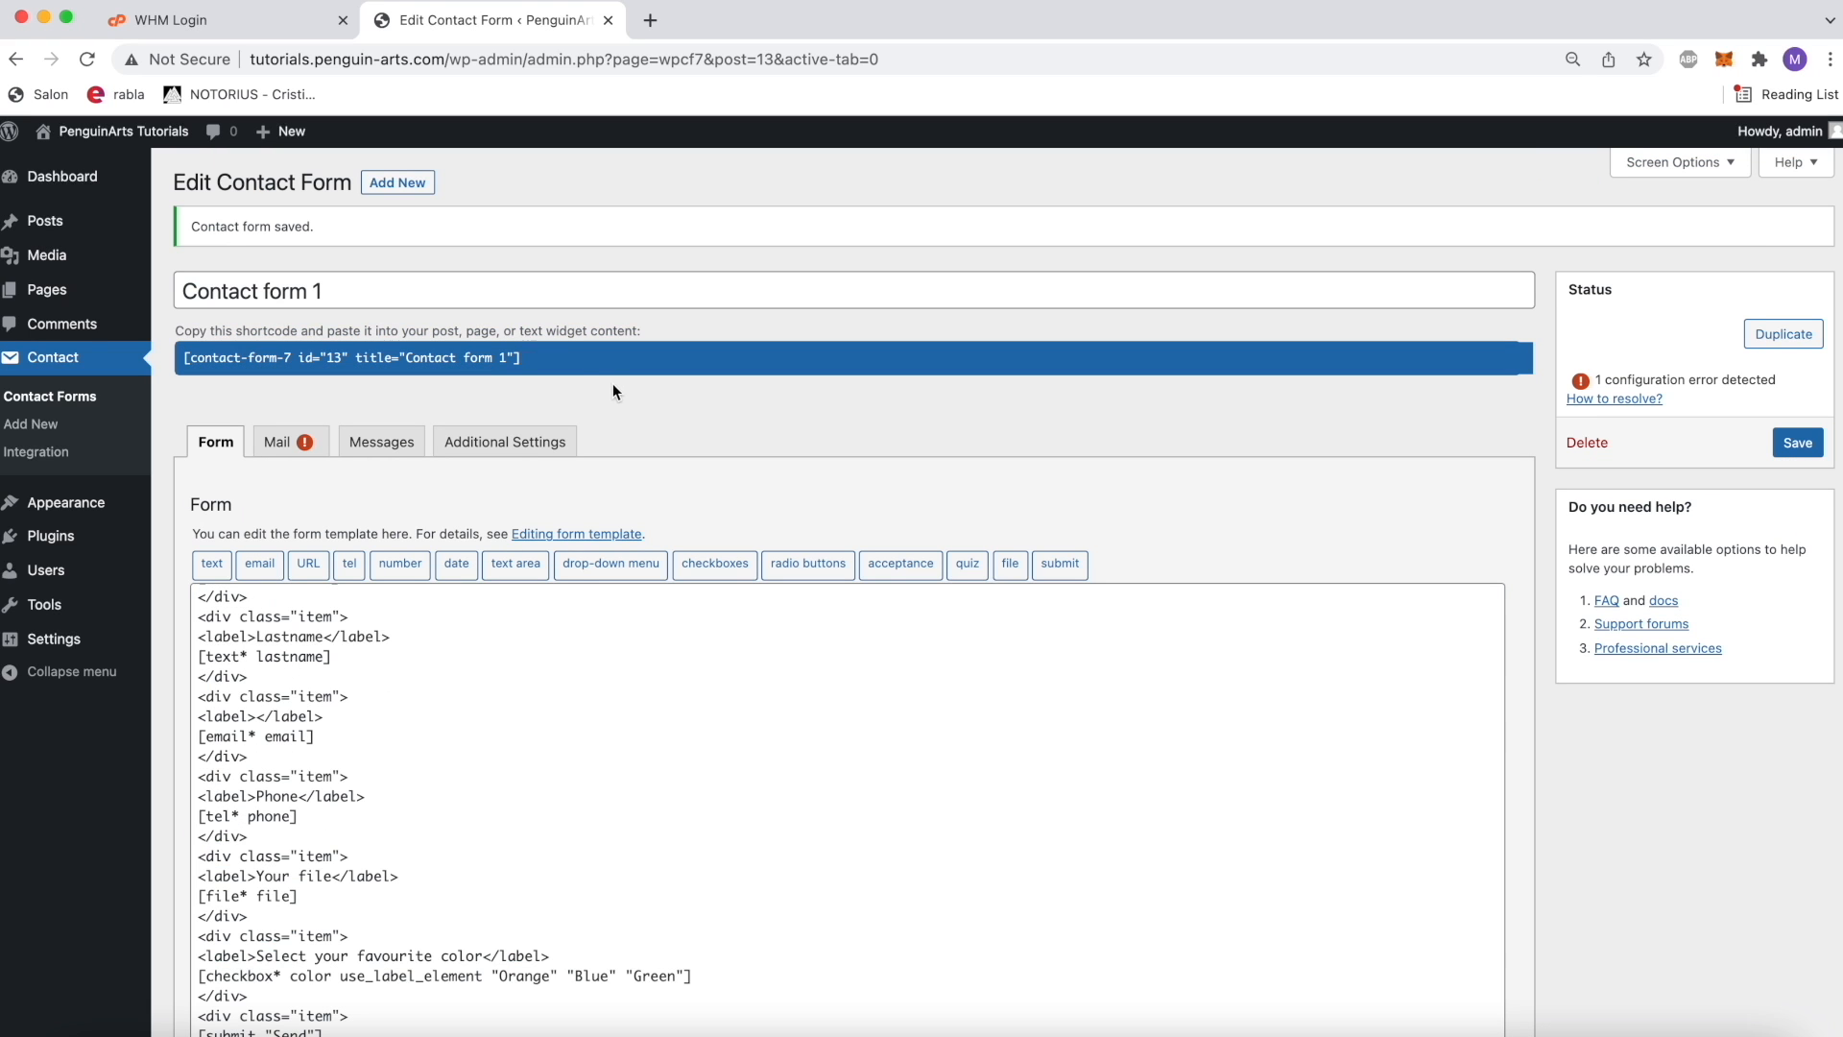
left_click(552, 358)
triple_click(552, 358)
left_click(524, 269)
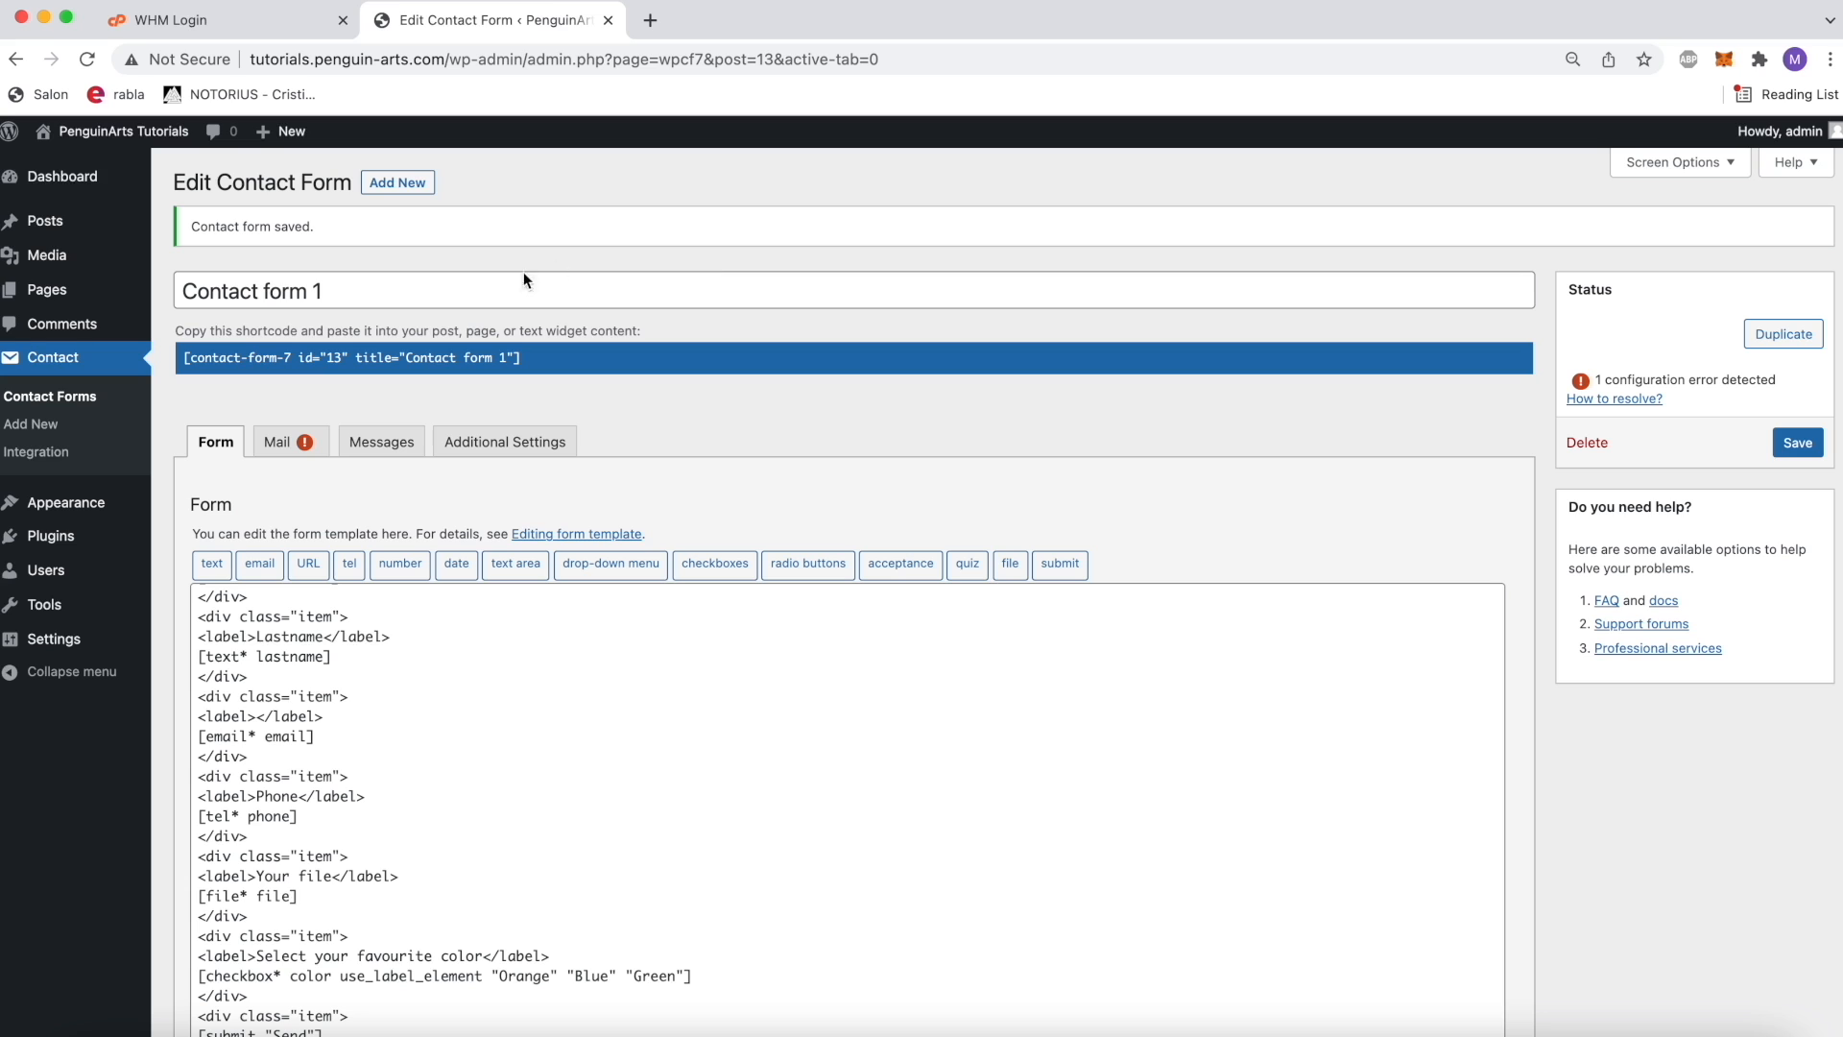
Step: Open the Pages list in a new browser tab and open the Tutorial page for editing
right_click(48, 288)
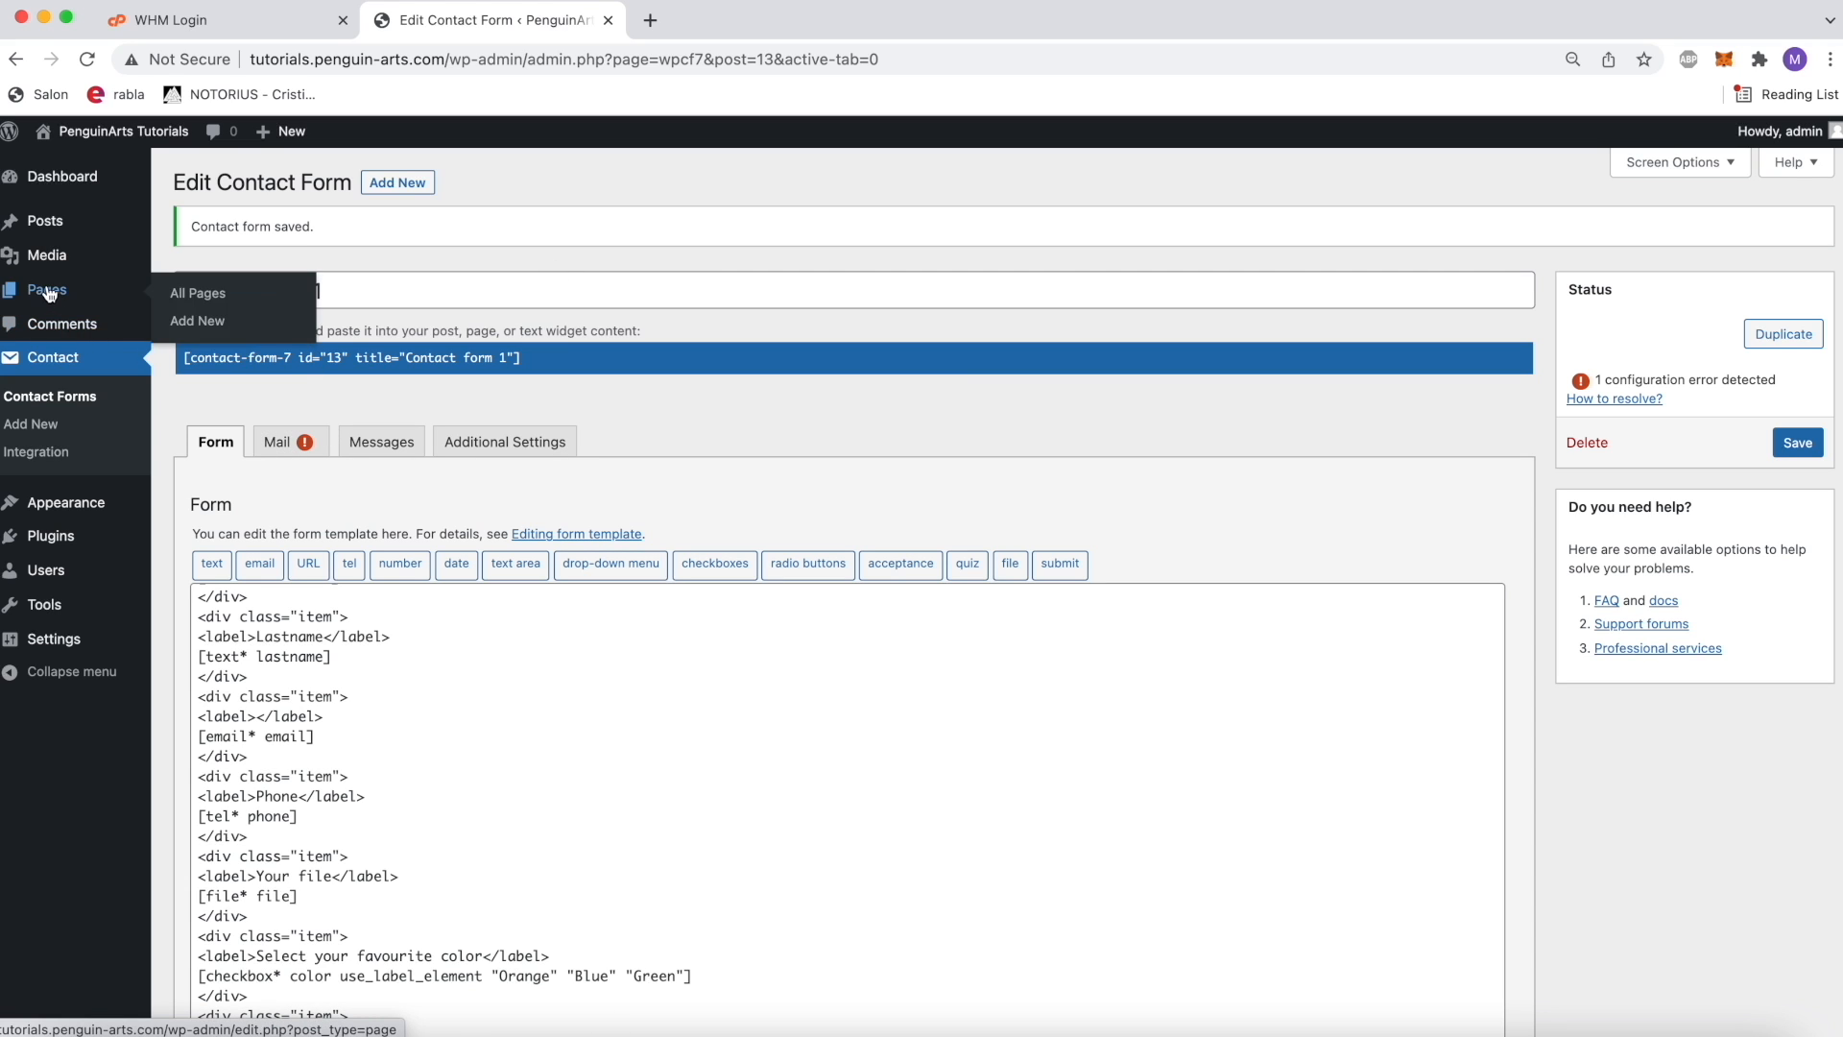
left_click(112, 299)
left_click(759, 23)
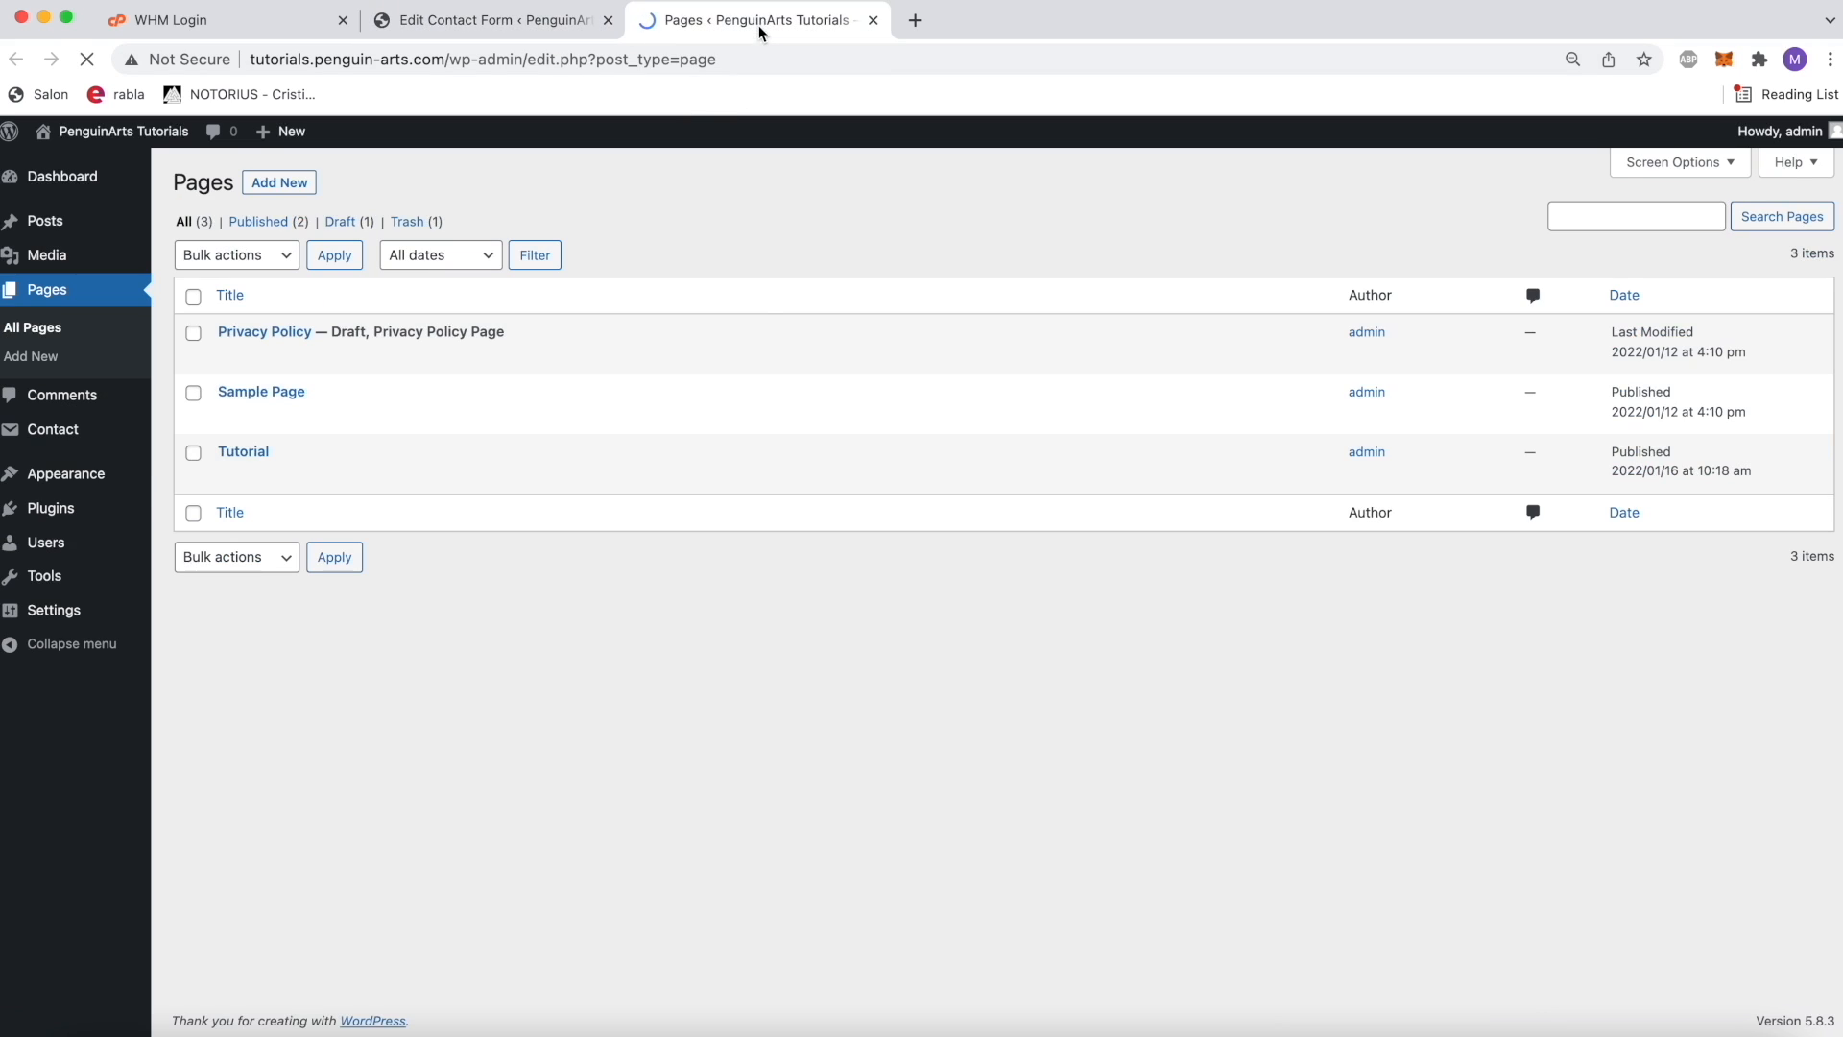
left_click(246, 452)
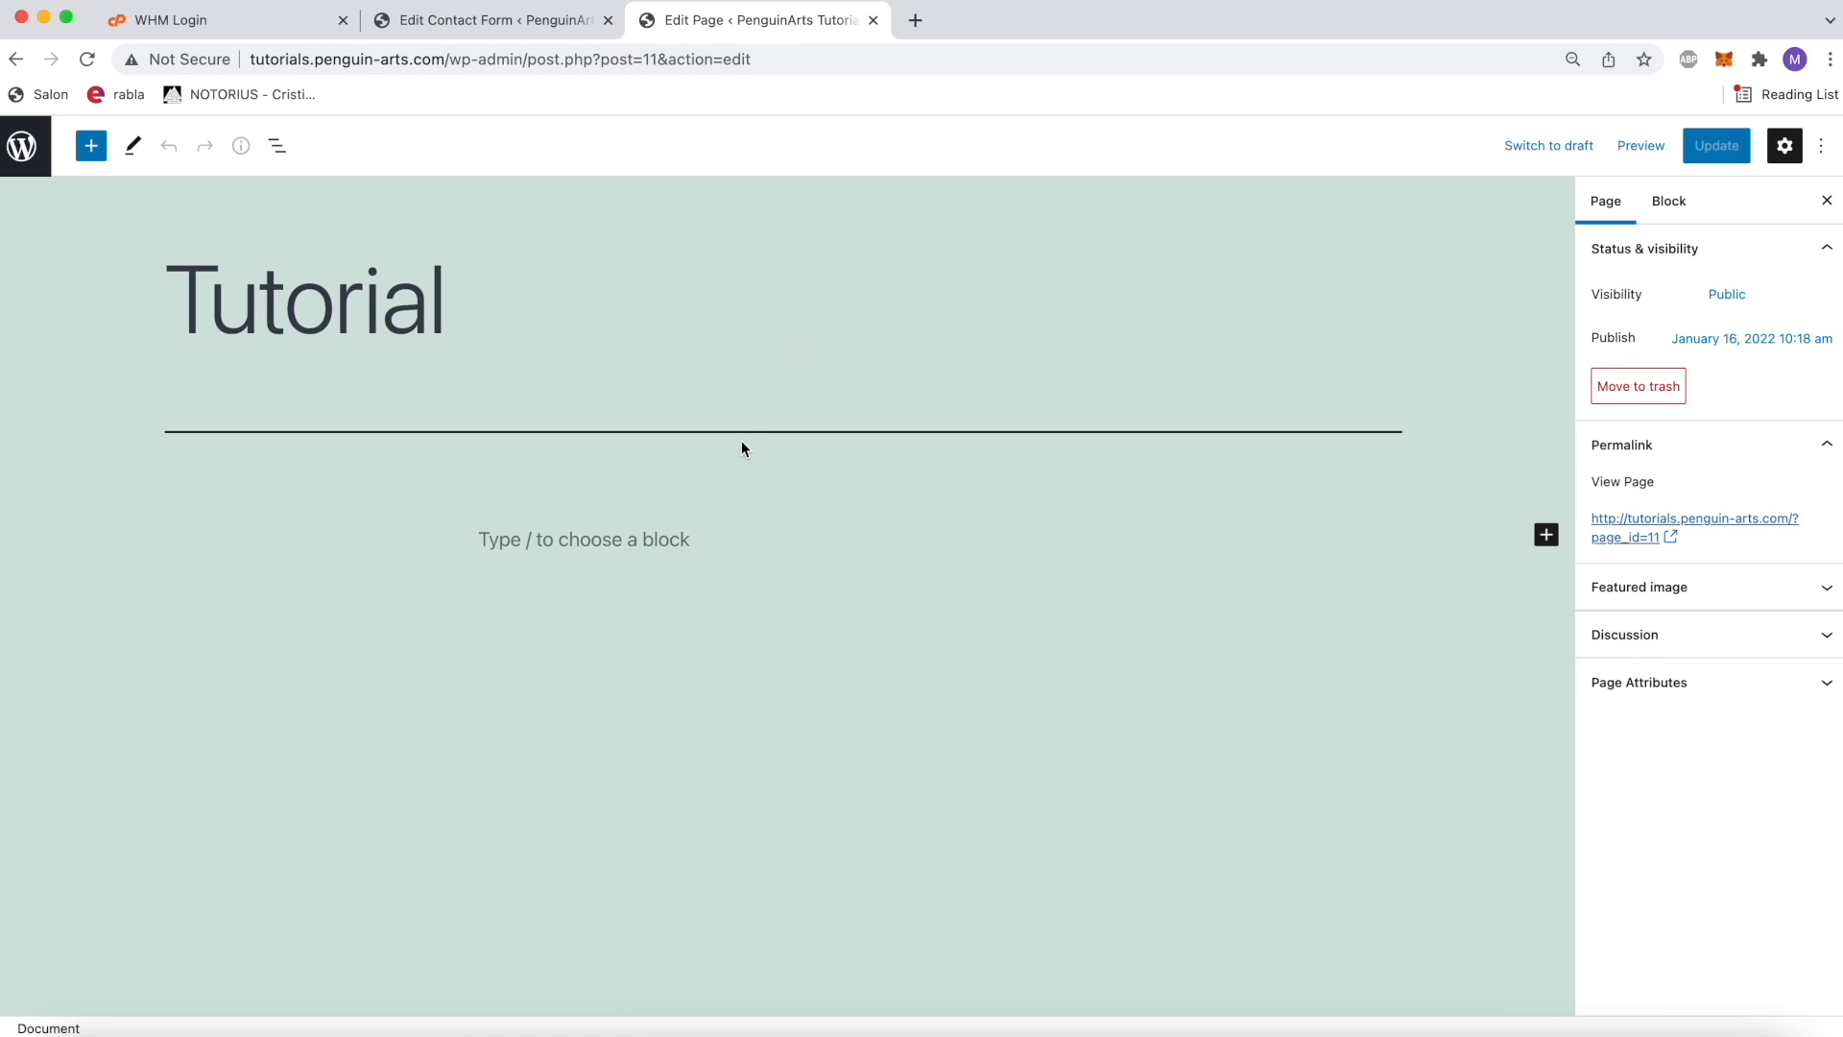
Step: Paste the Contact form 1 shortcode into the Tutorial page's empty block and update the page
left_click(634, 546)
key("super+v")
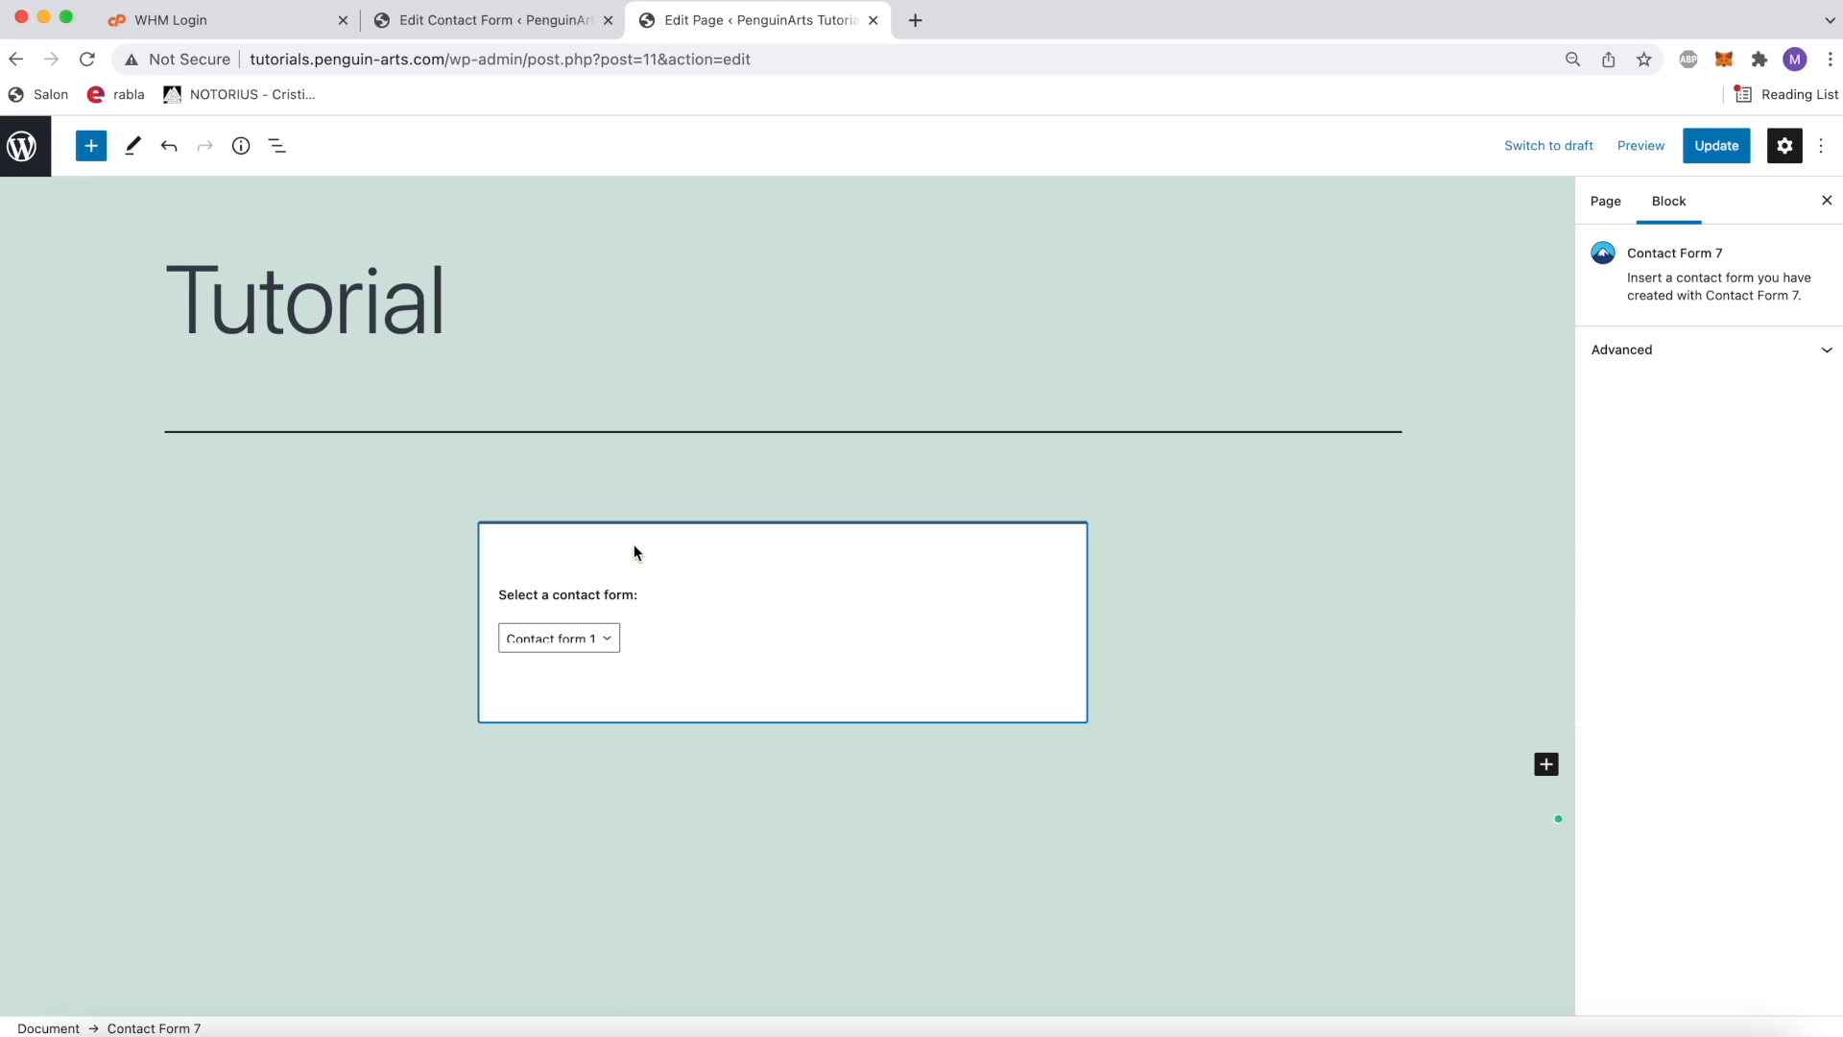
left_click(1717, 145)
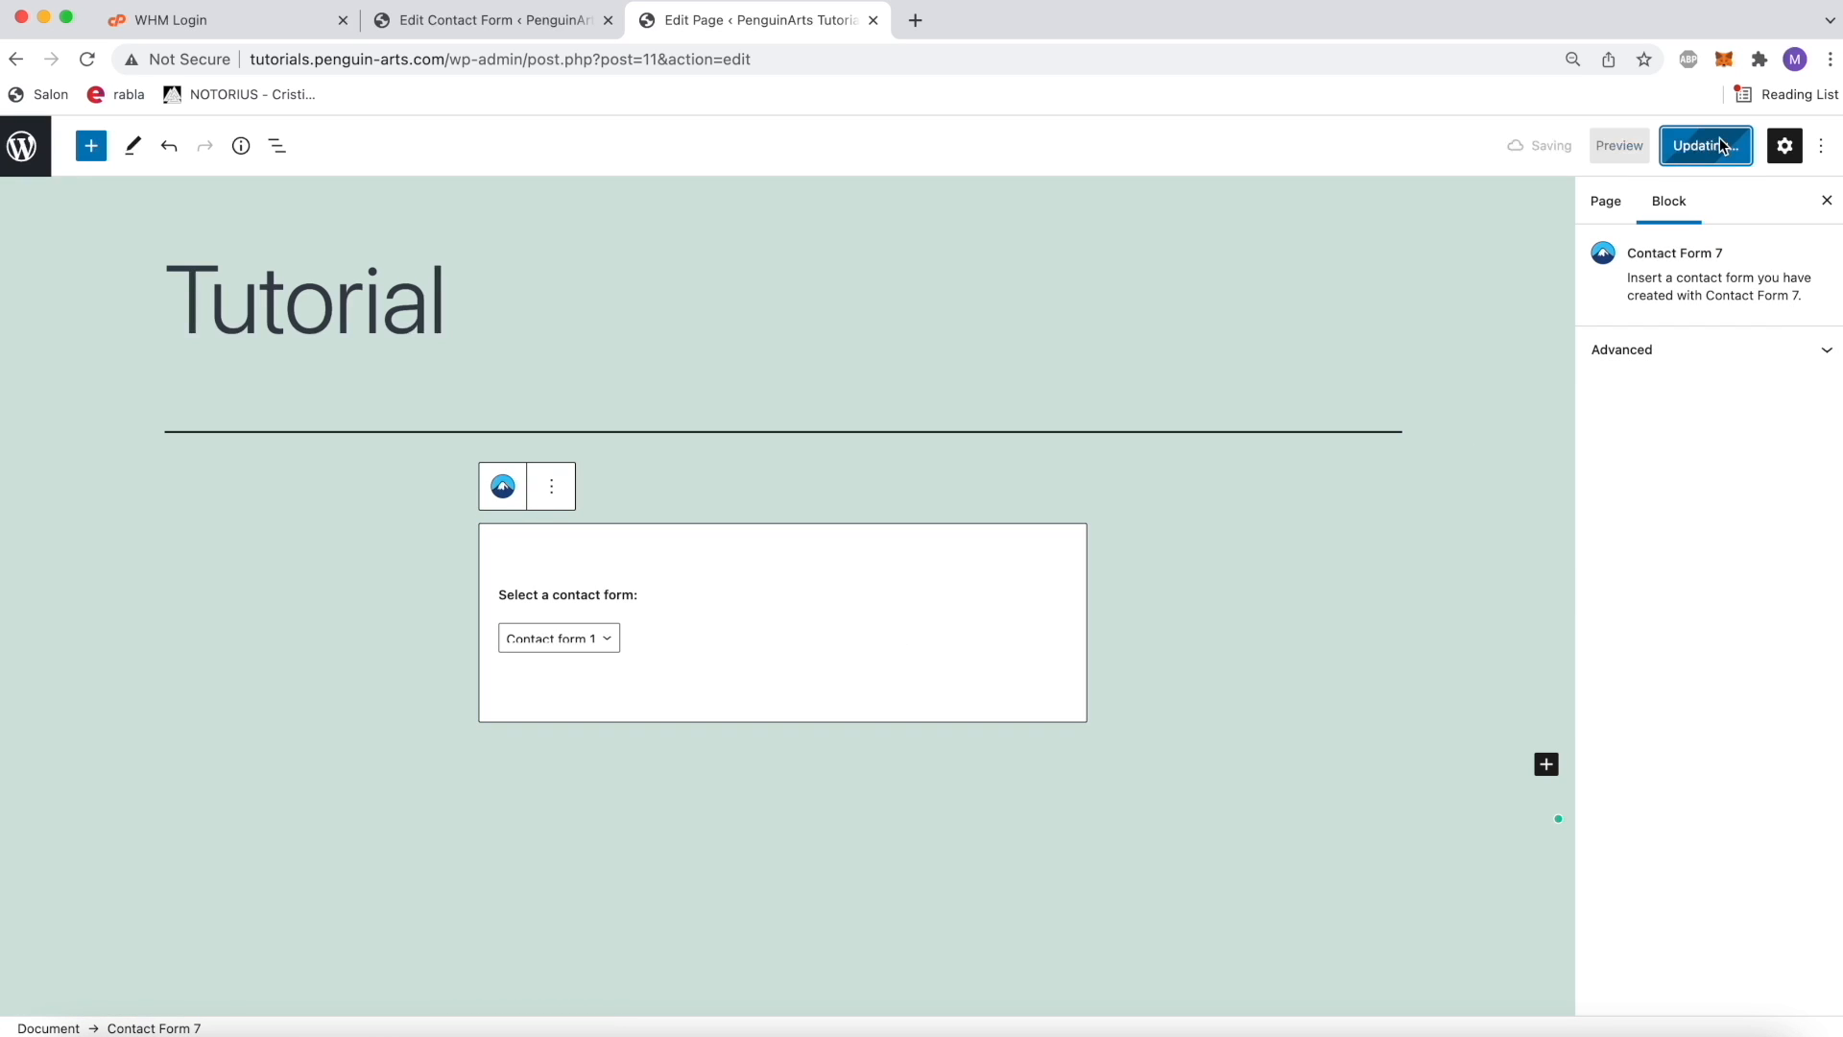
Step: Open the published Tutorial page from its permalink in a new browser tab
left_click(1605, 201)
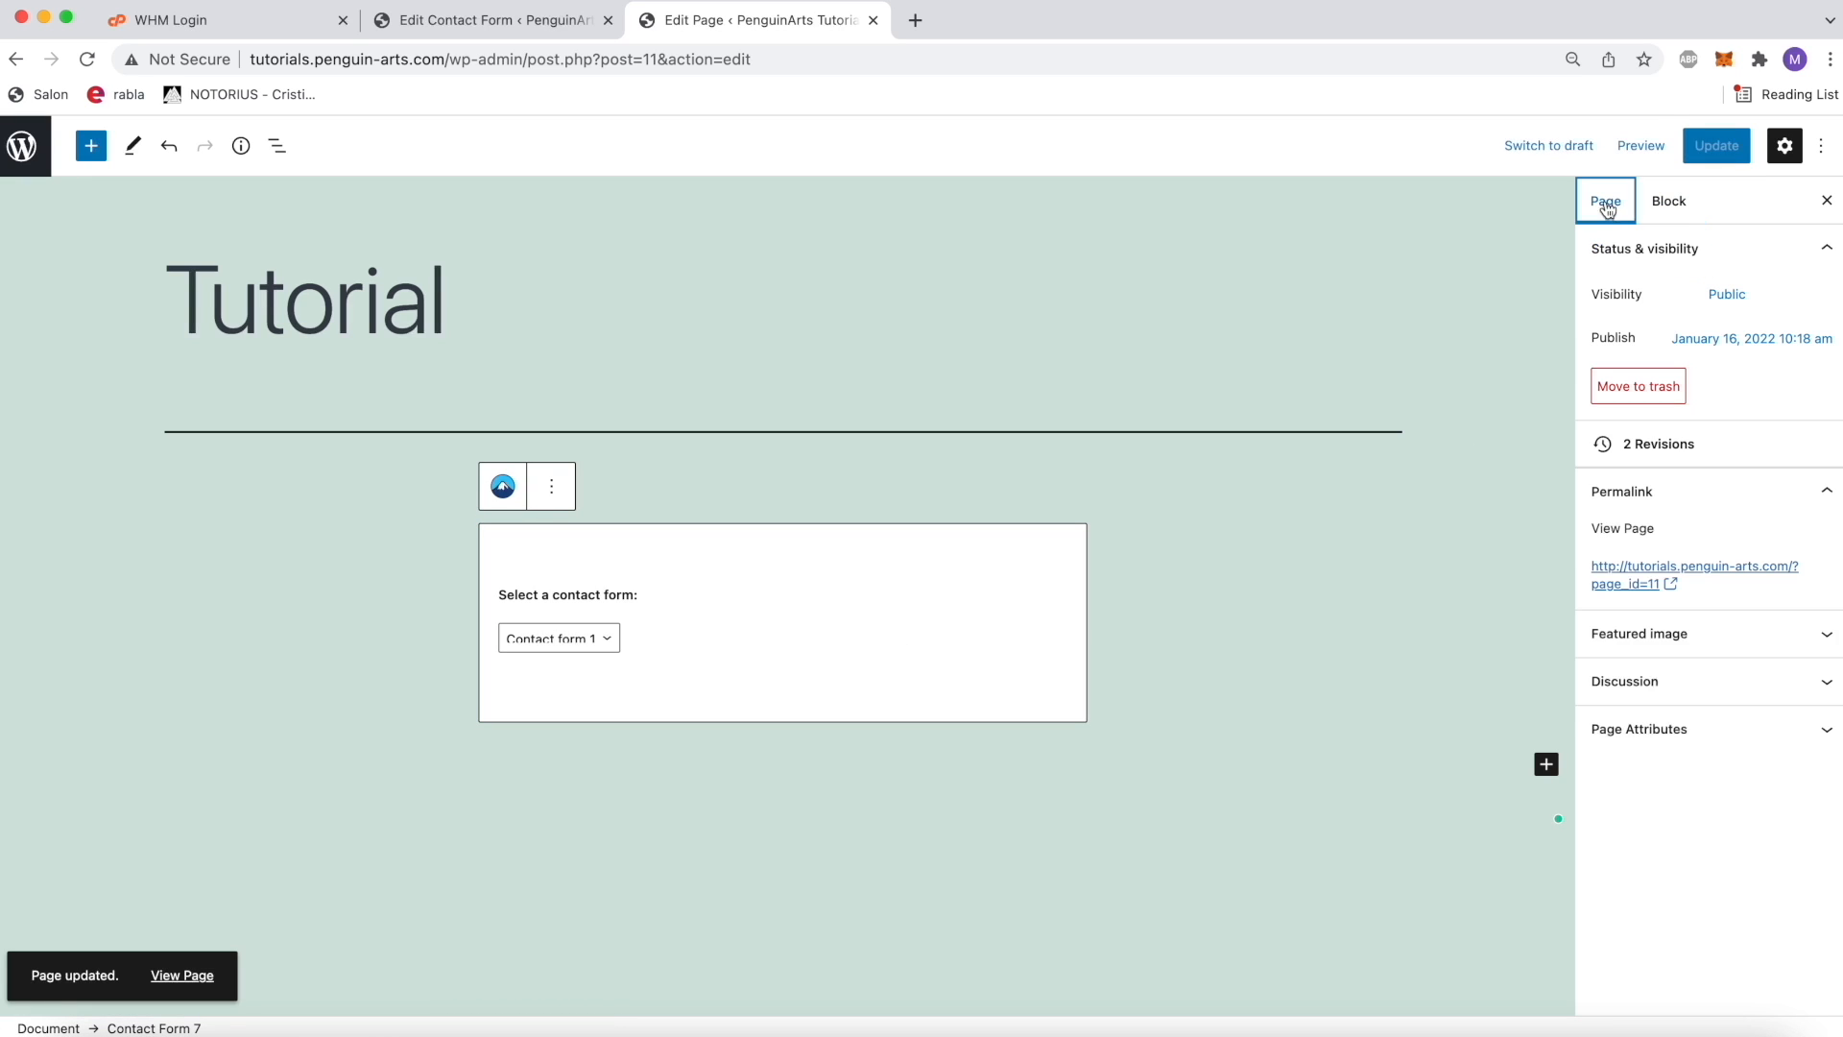
right_click(1711, 573)
left_click(1576, 586)
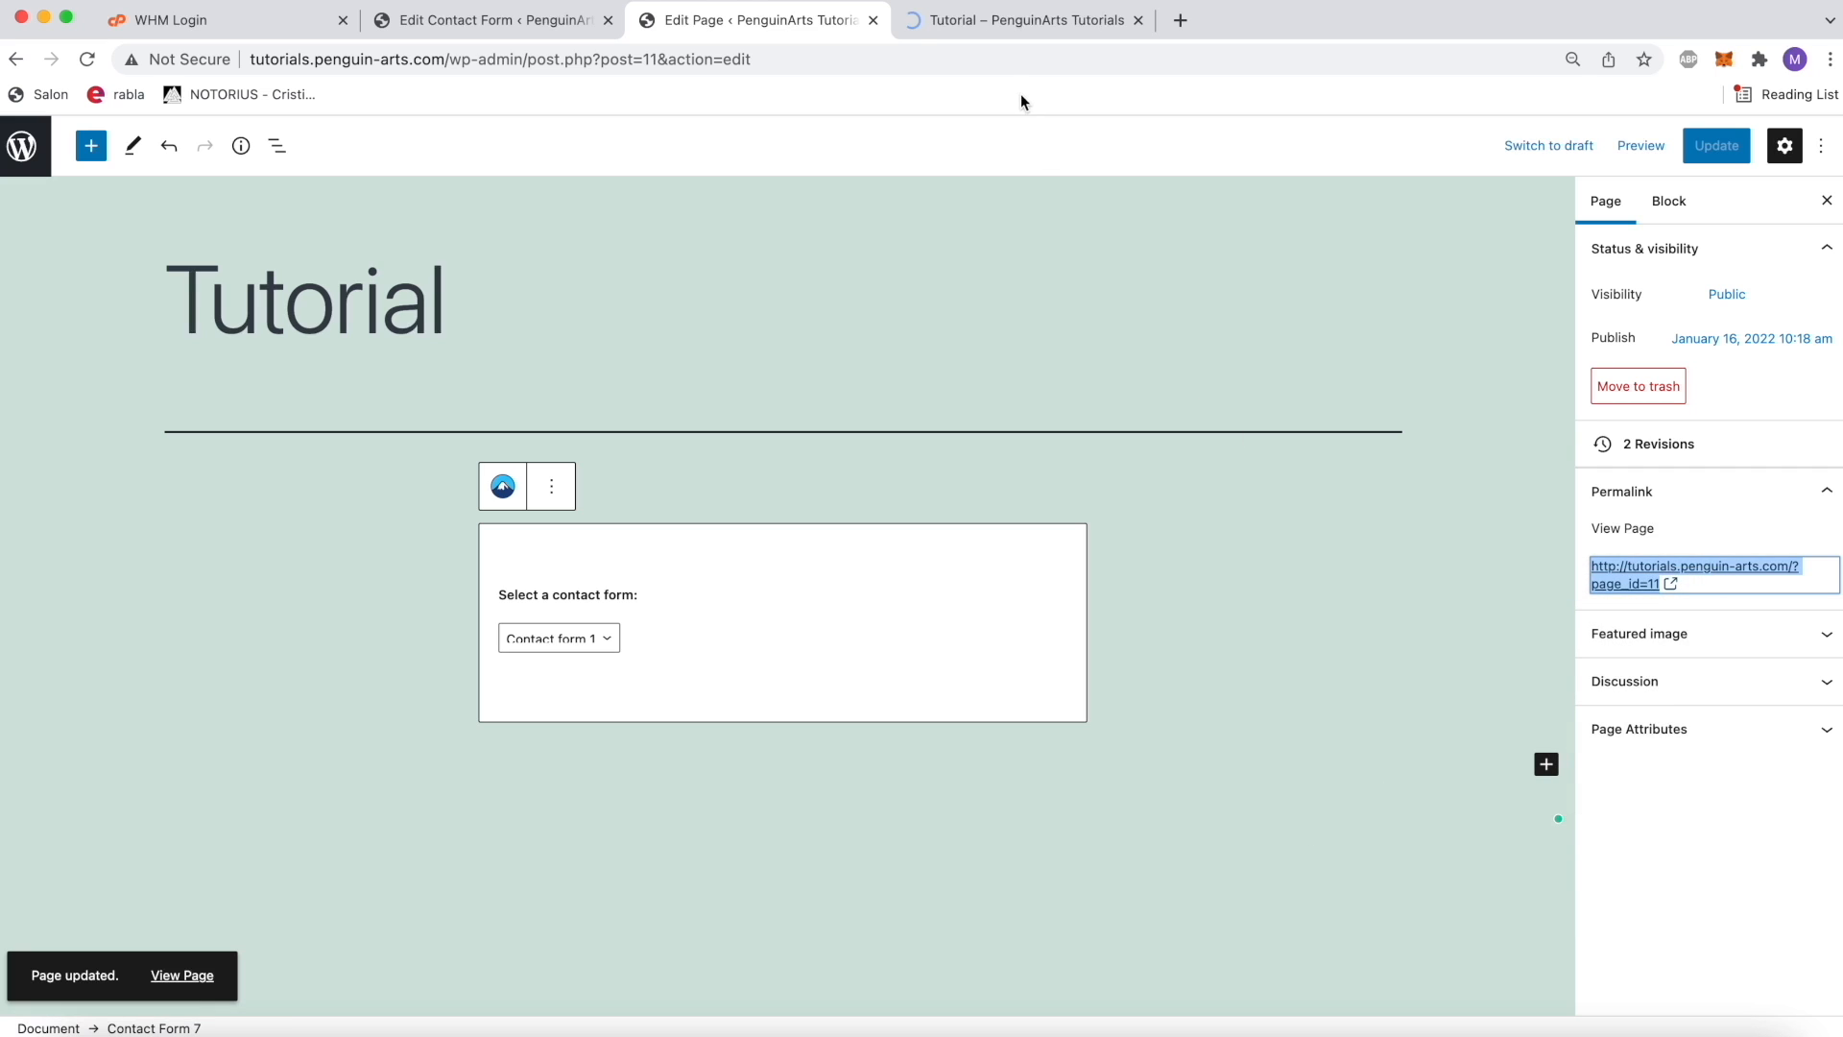
left_click(1011, 37)
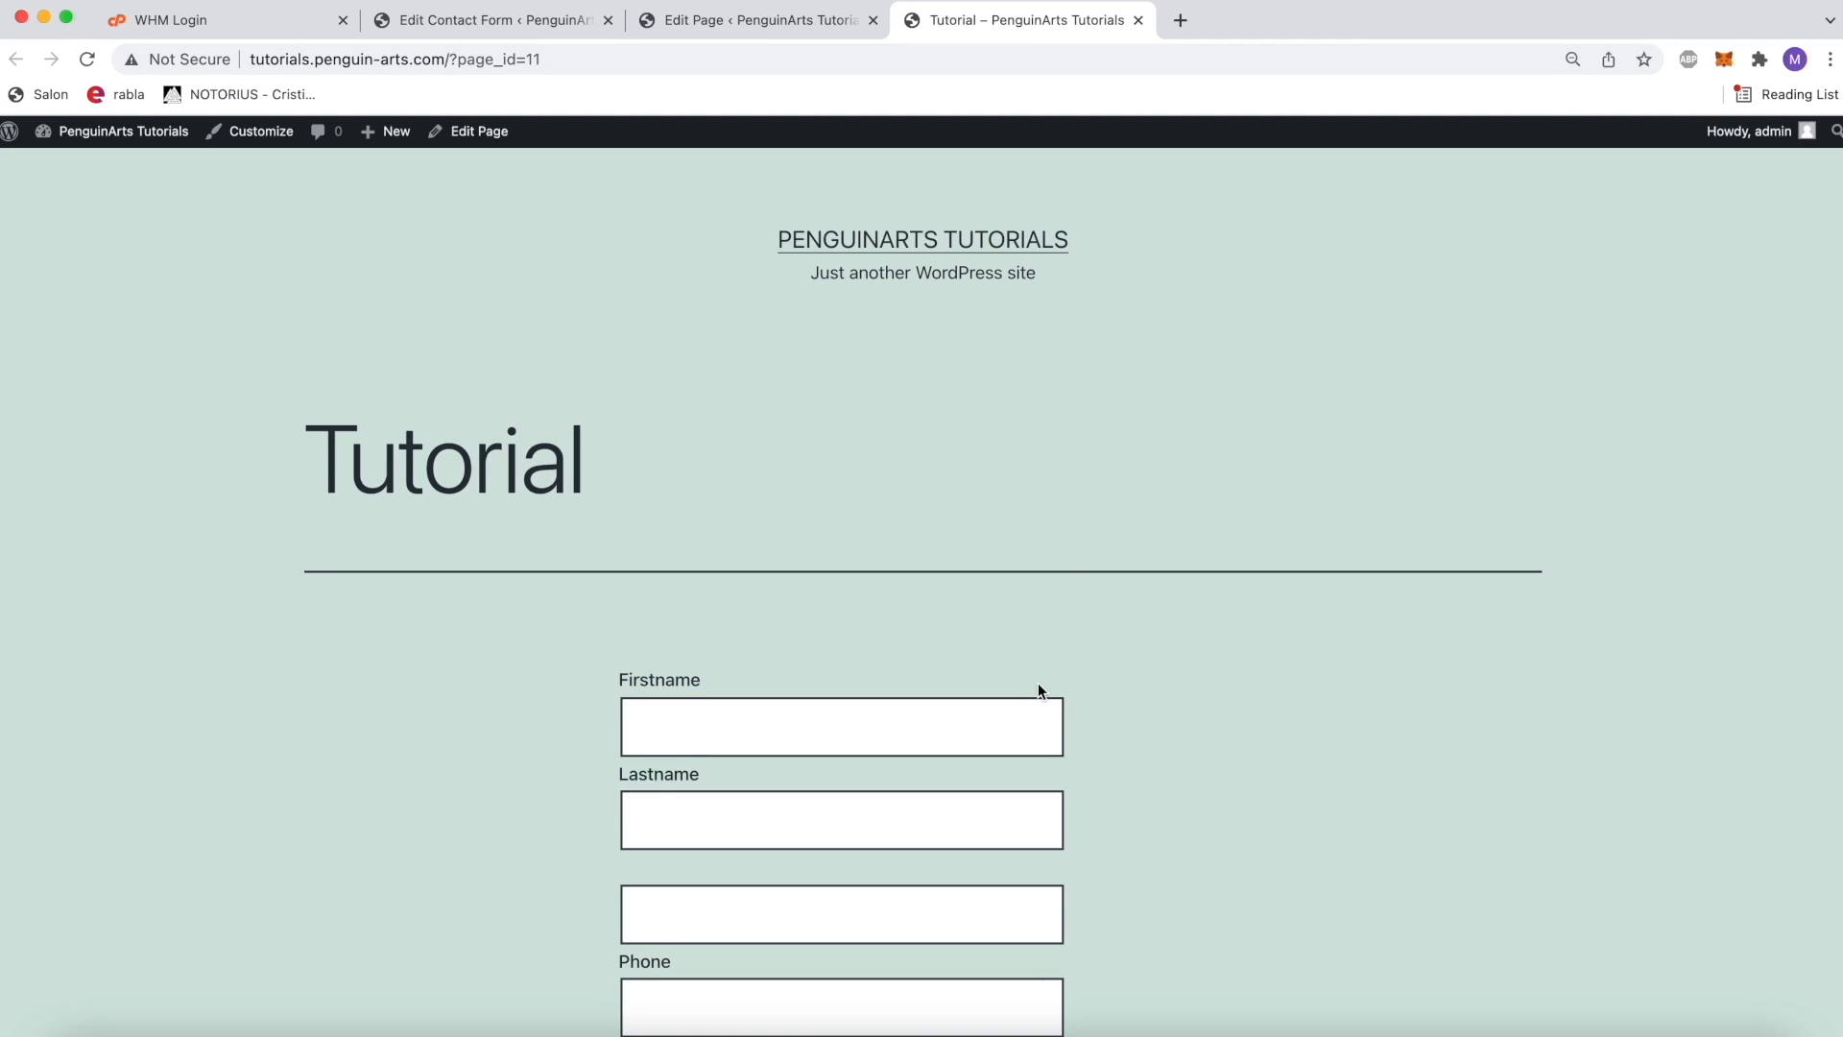
Step: Examine the fields and Send button of the contact form on the published Tutorial page
scroll(1038, 685, "down", 4)
scroll(1010, 745, "down", 2)
left_click(761, 293)
left_click(1144, 338)
left_click(936, 396)
left_click(1110, 432)
left_click(1027, 473)
left_click(1168, 427)
scroll(1209, 416, "up", 2)
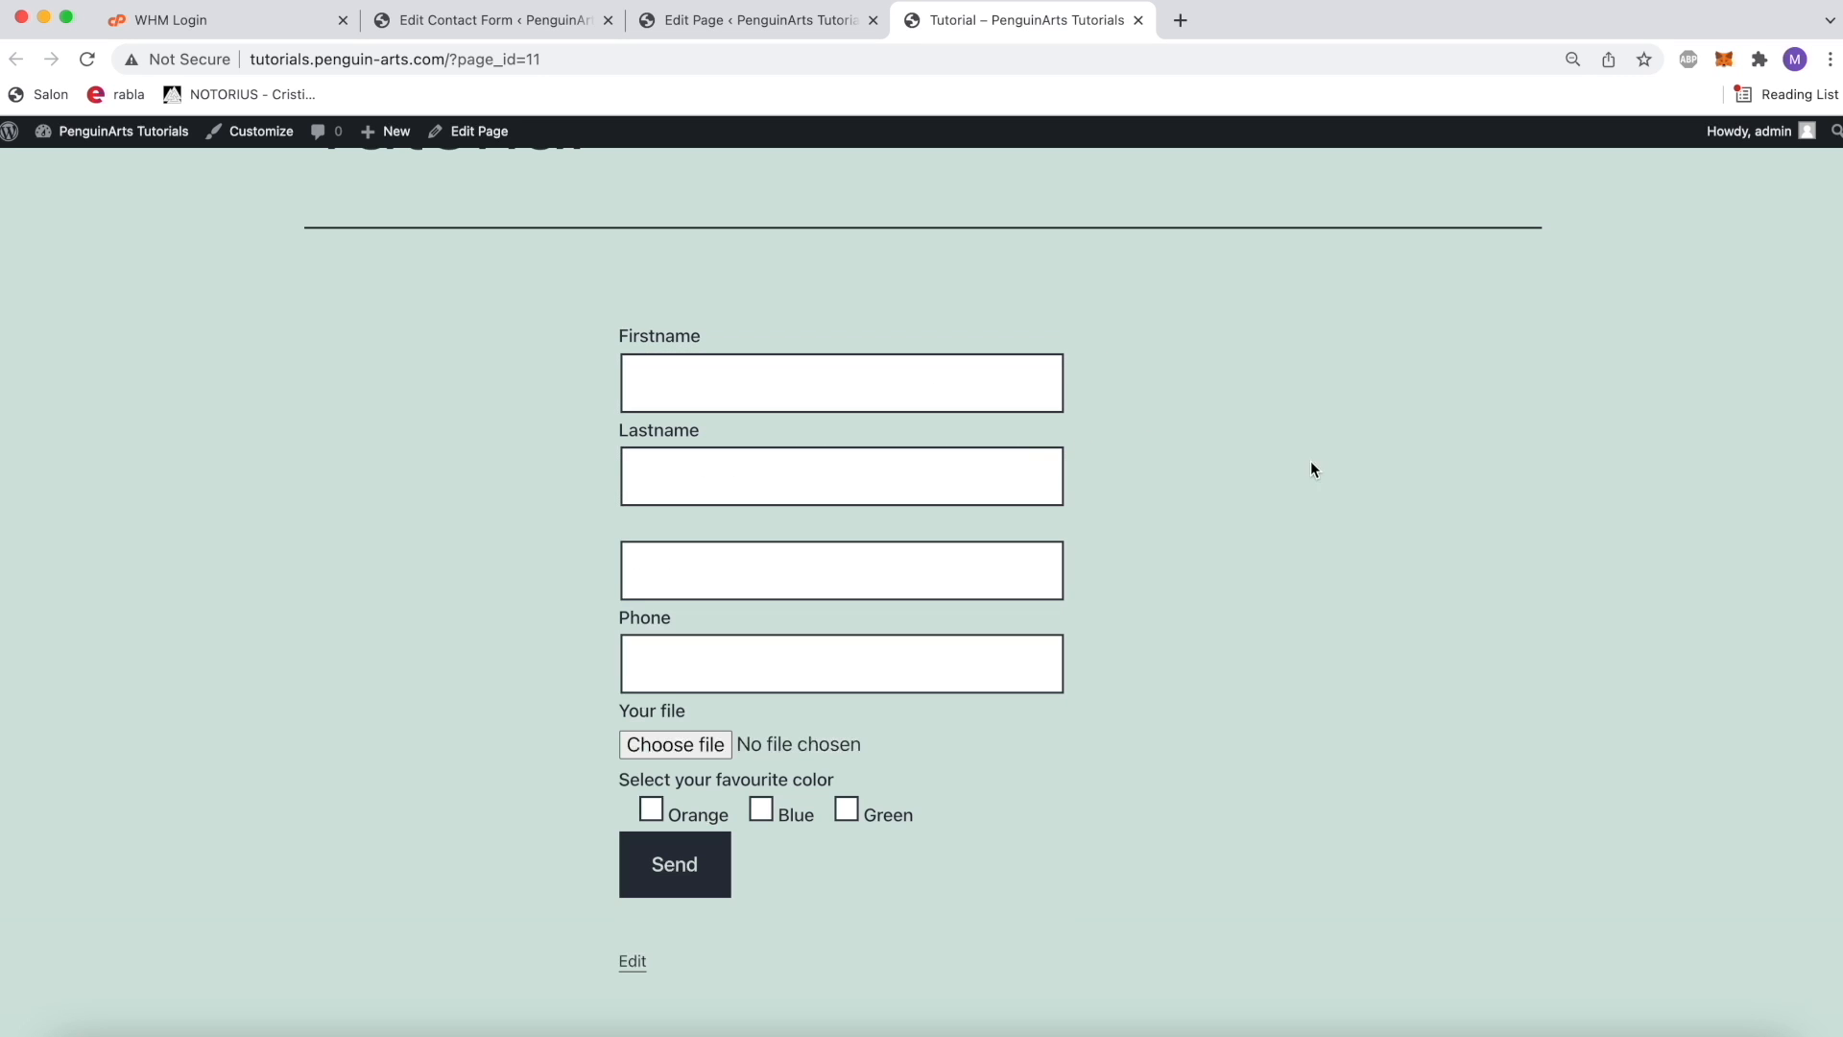
Step: Begin a test entry on the published form with Penguin as Firstname and Arts as Lastname
left_click(971, 390)
type("Ji")
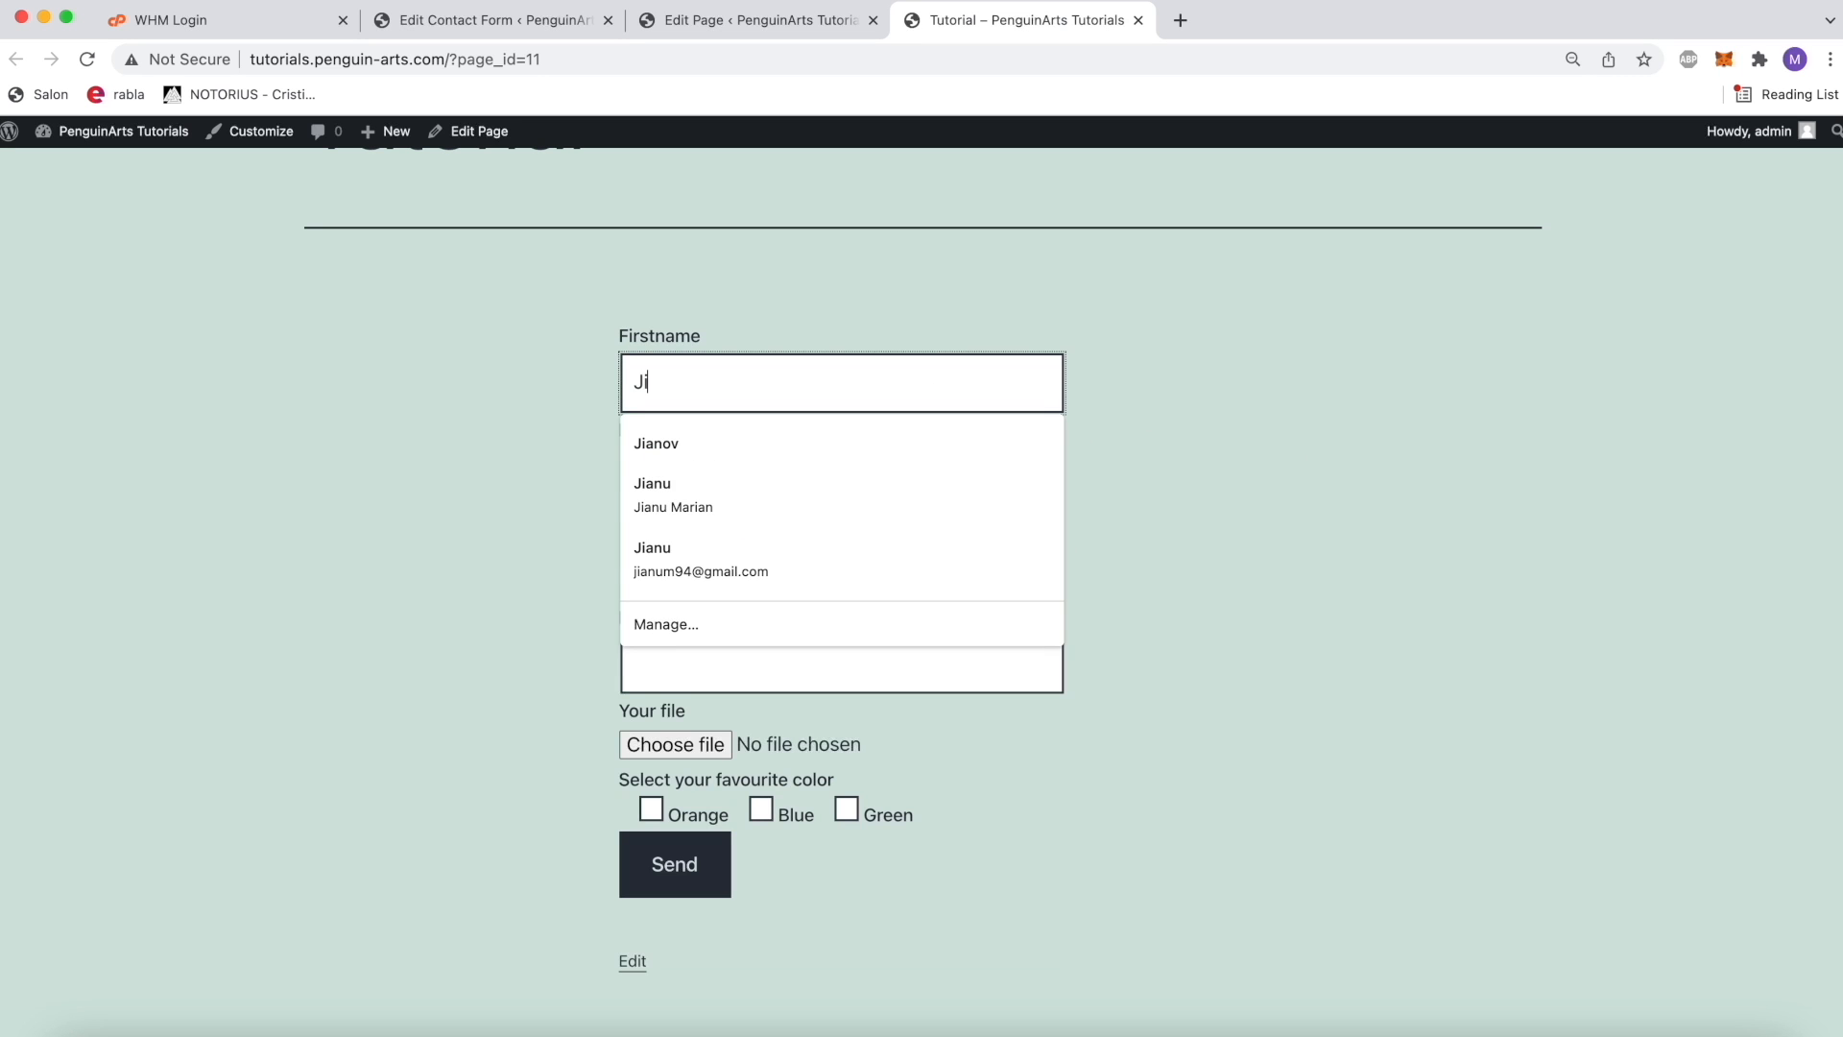
key("BackSpace")
type("Penguin")
key("Tab")
type("Arts")
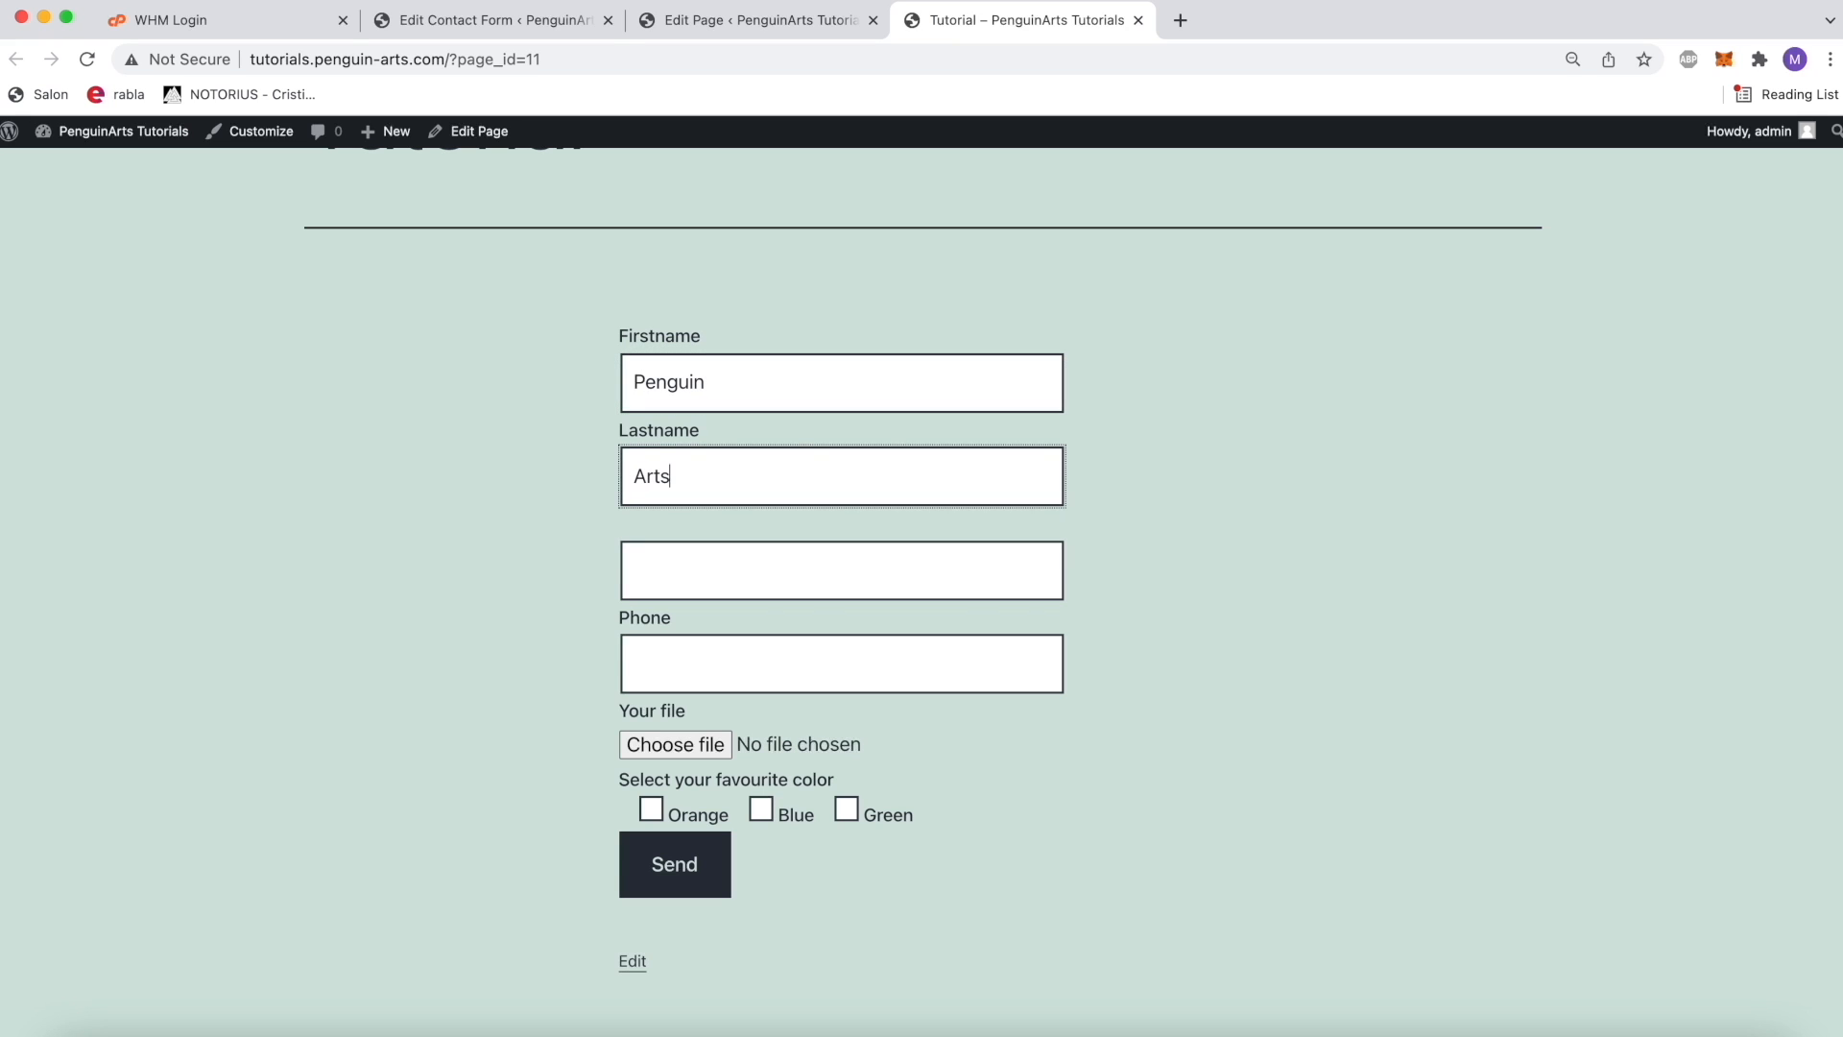
key("Tab")
left_click(613, 526)
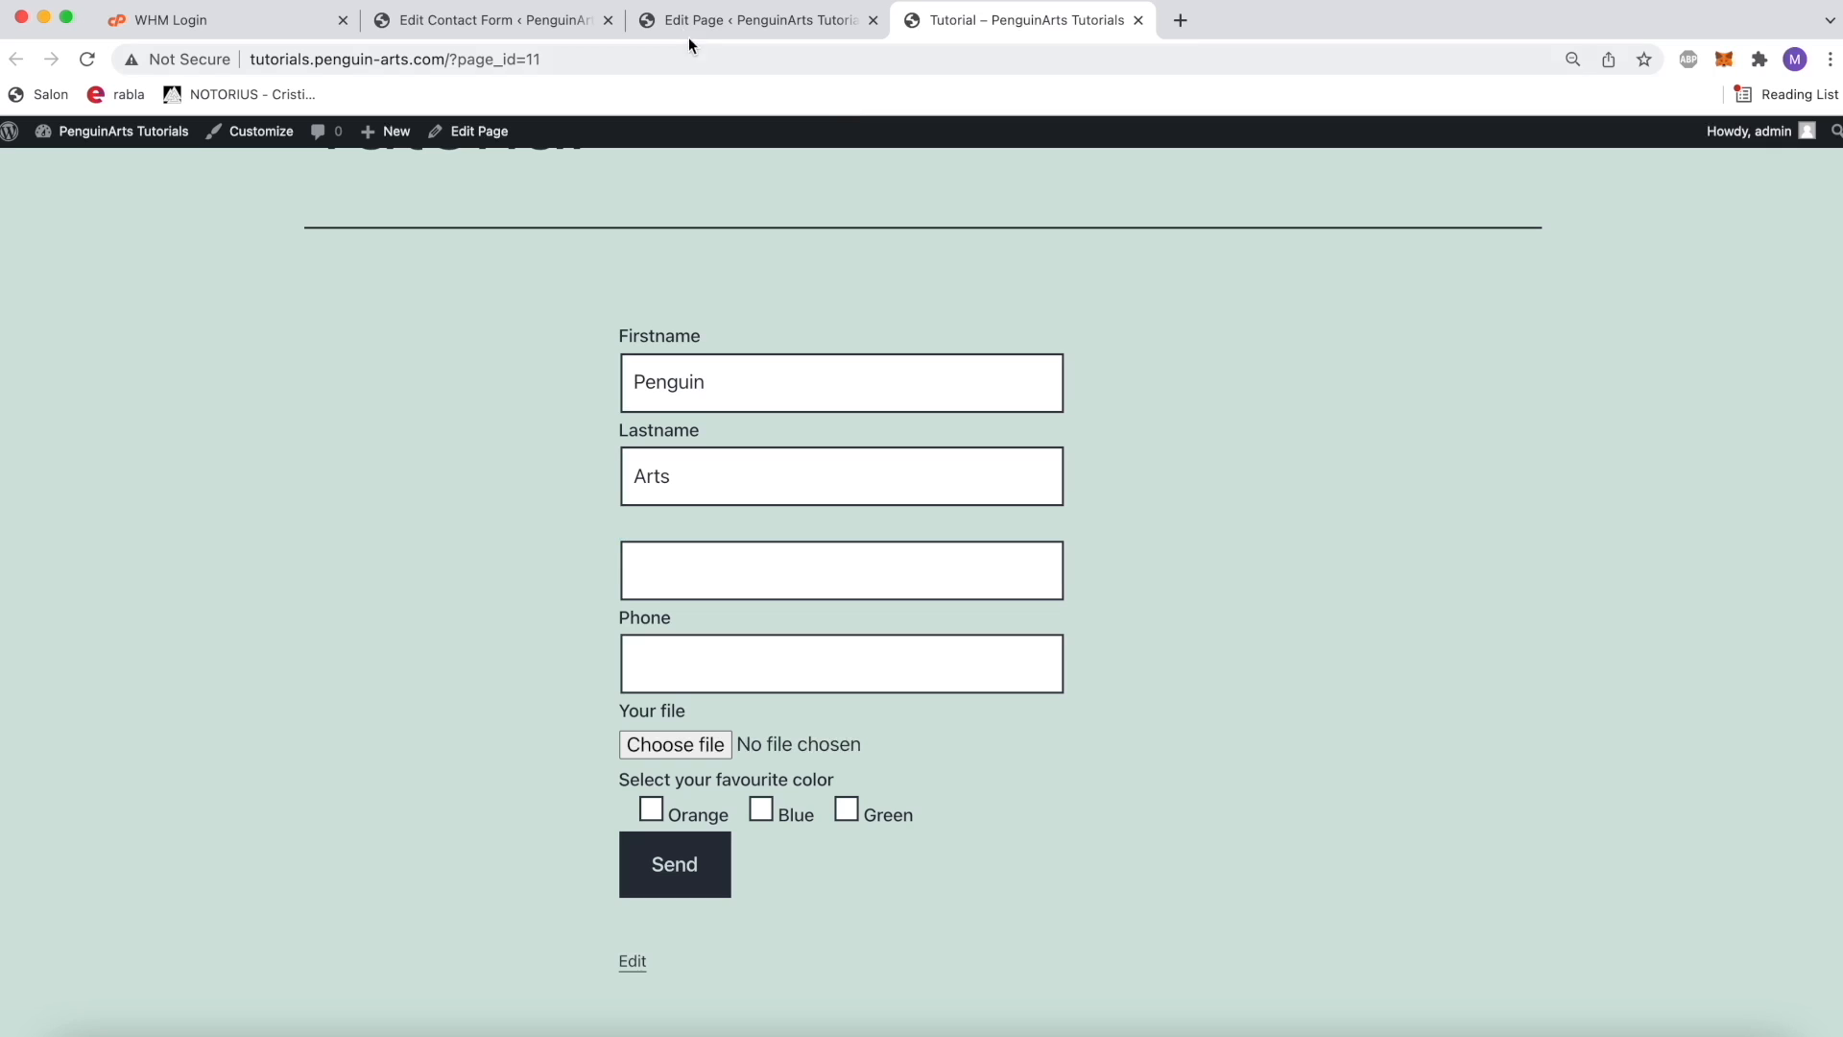
Step: Return to the contact form editor, fill the email block's empty label with Email and save the form
left_click(475, 29)
scroll(424, 724, "down", 2)
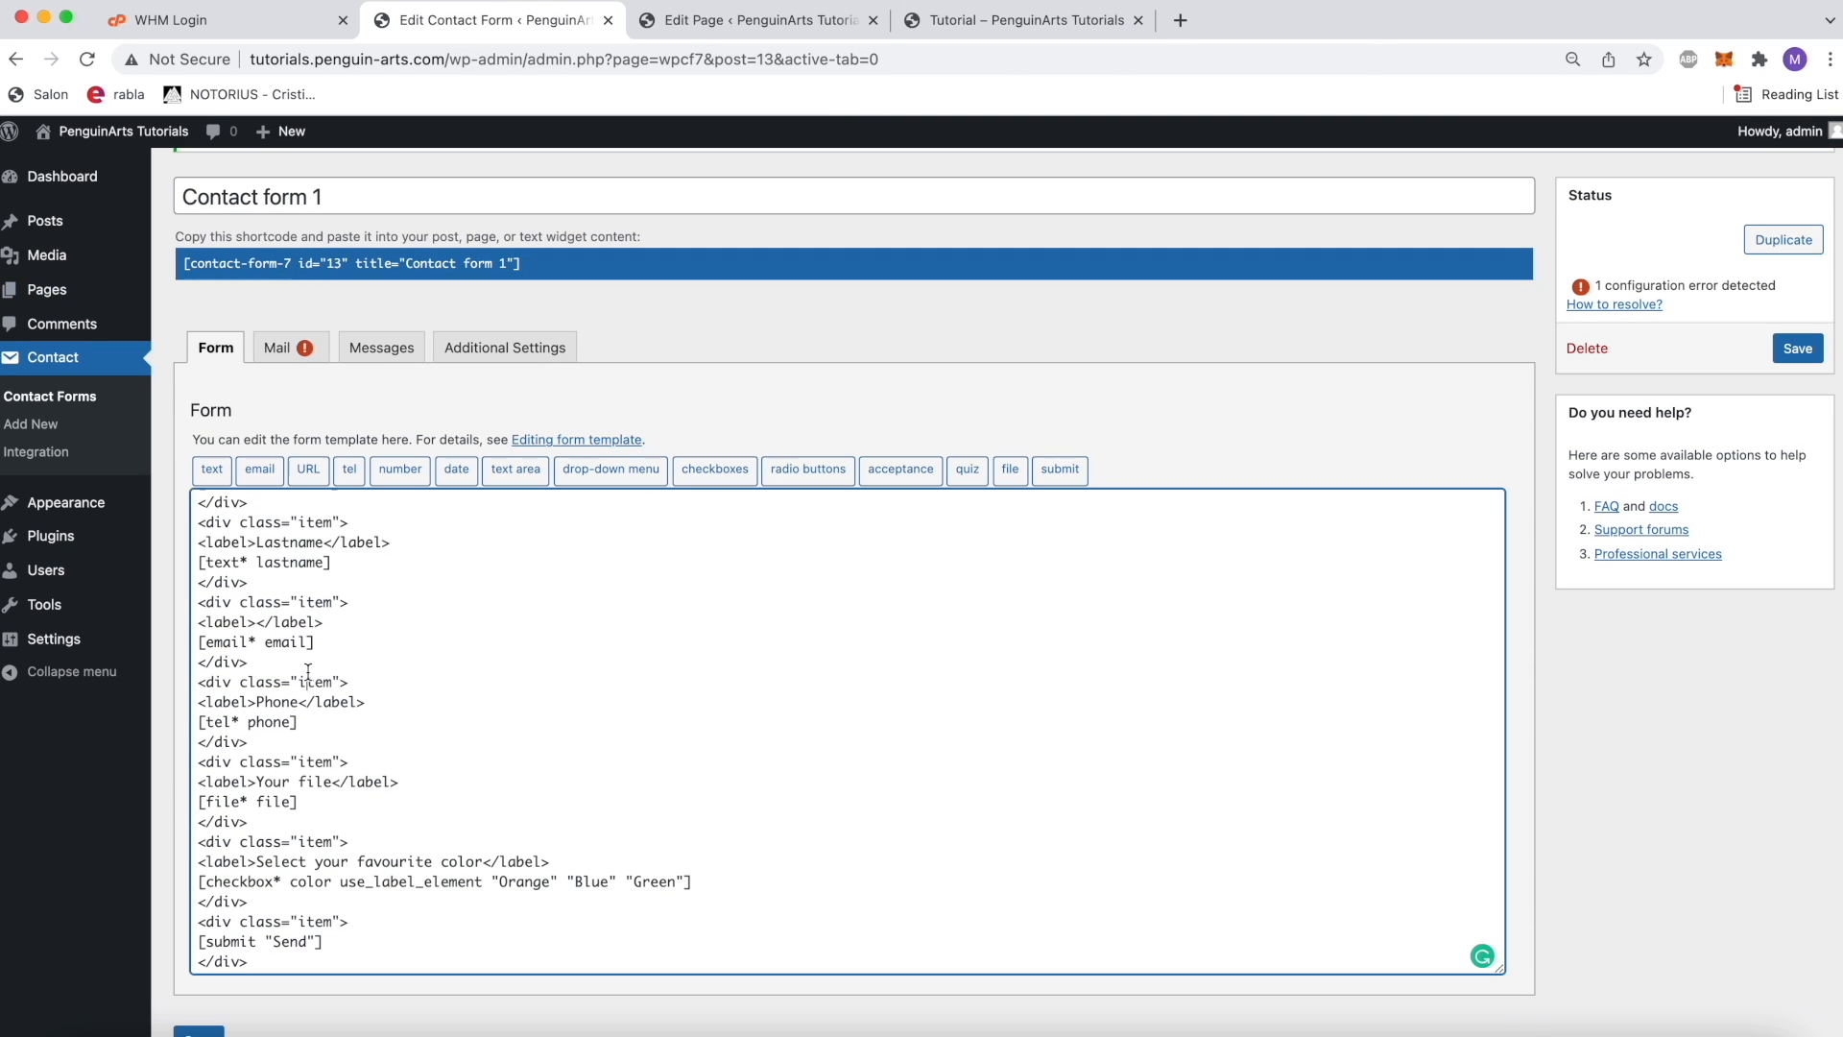
left_click(256, 622)
type("Email")
left_click(1786, 347)
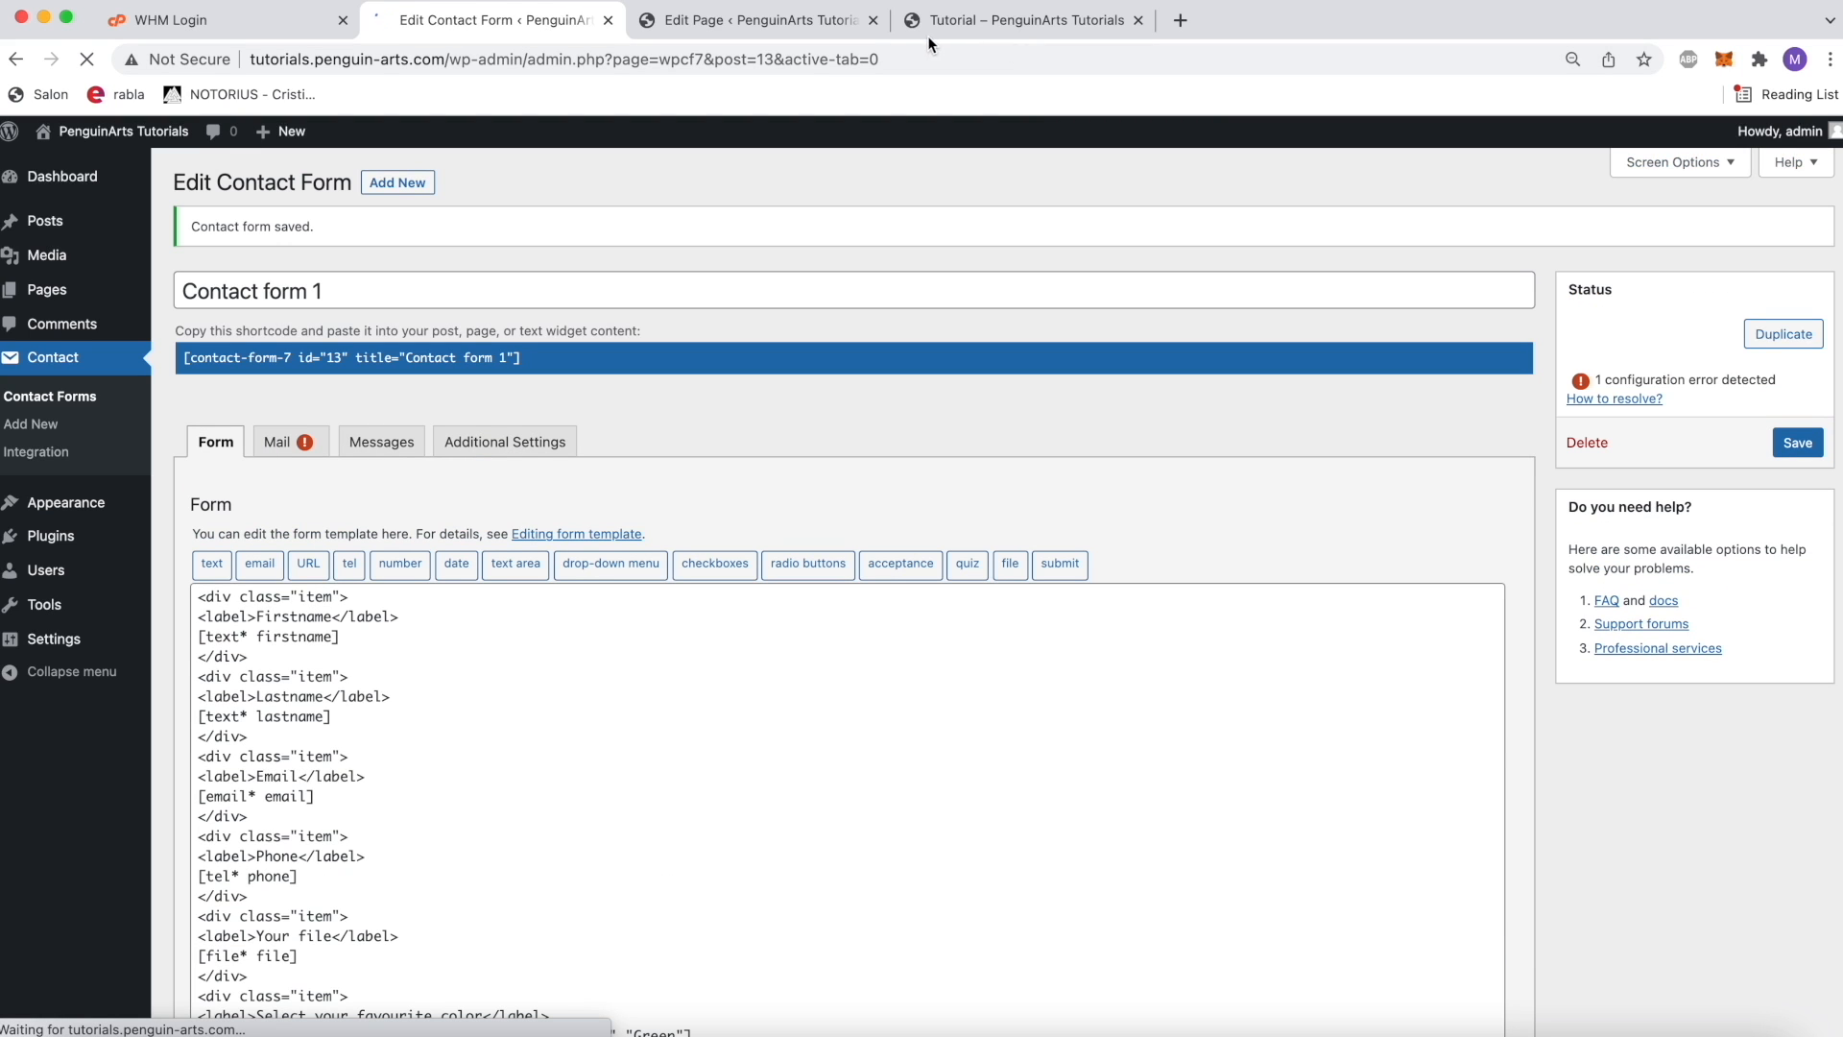
Step: Reload the published Tutorial page and enter Penguin as Firstname, Arts as Lastname, plus a contact email and phone number
left_click(941, 27)
key("super+r")
left_click(819, 374)
type("Penguin")
key("Tab")
type("Arts")
key("Tab")
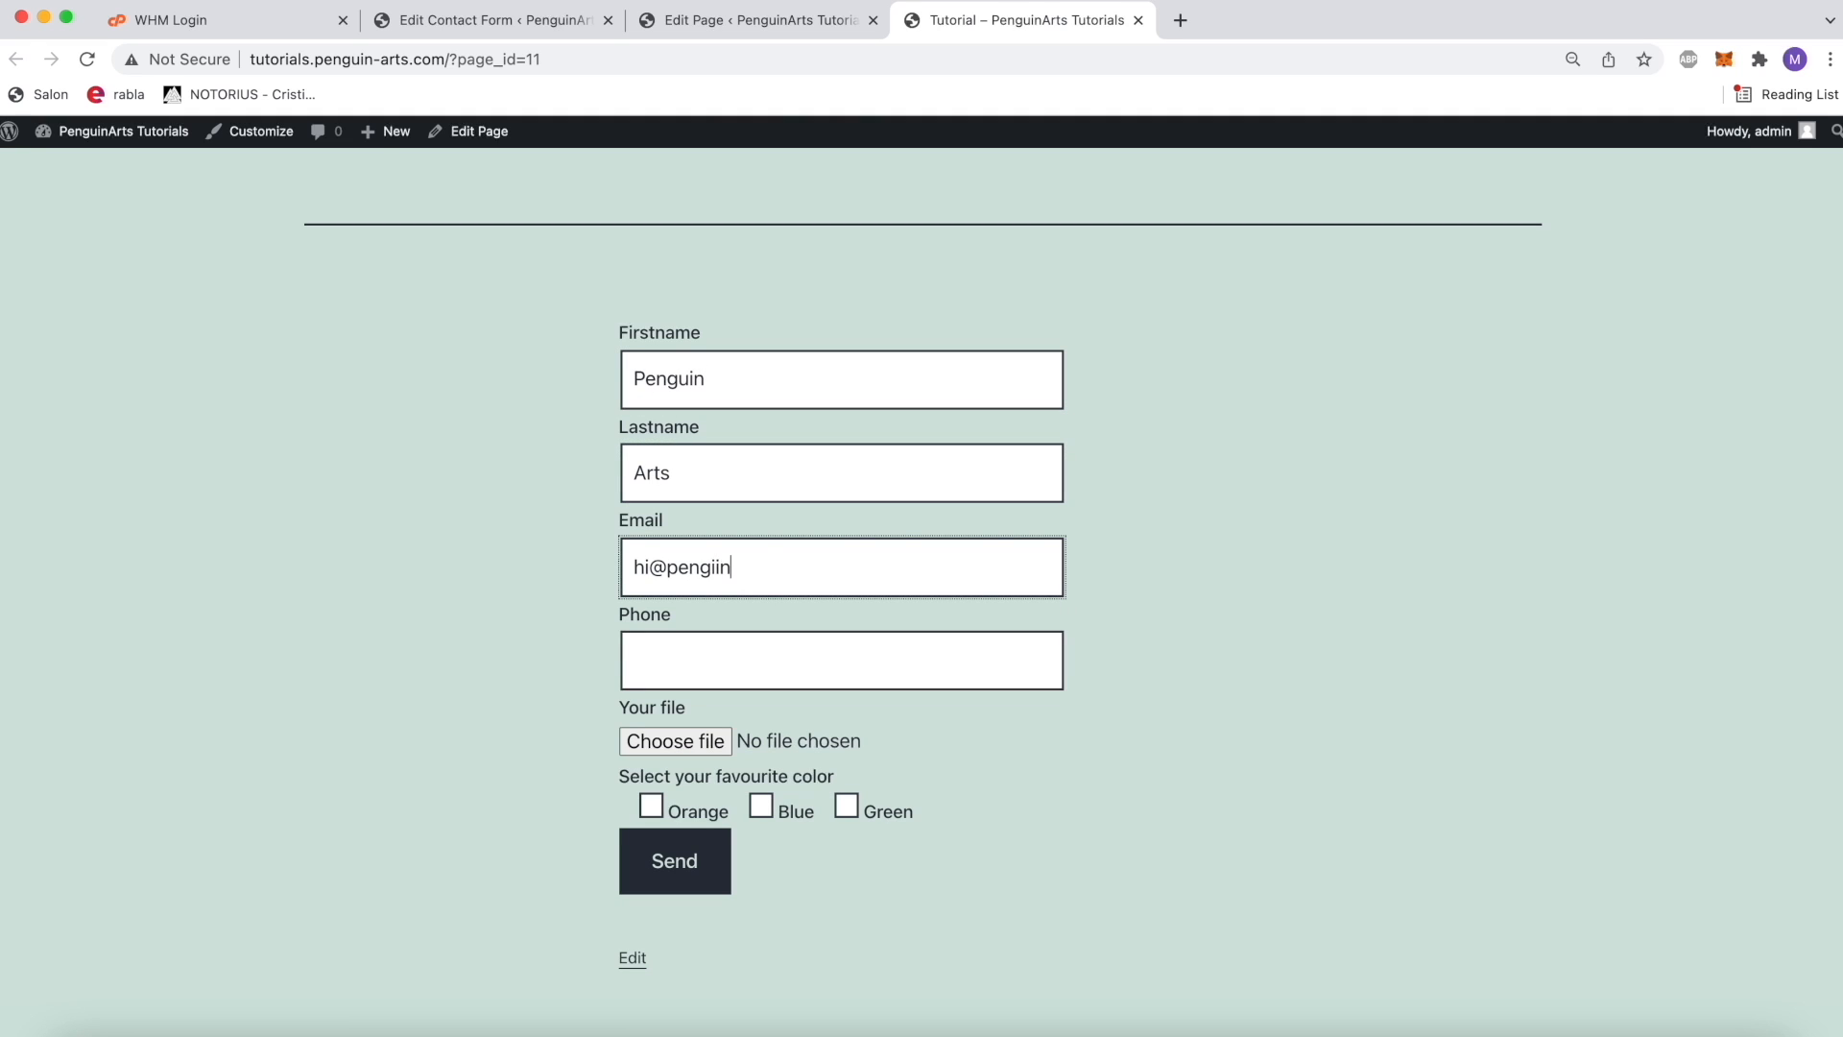
key("Tab")
type("00")
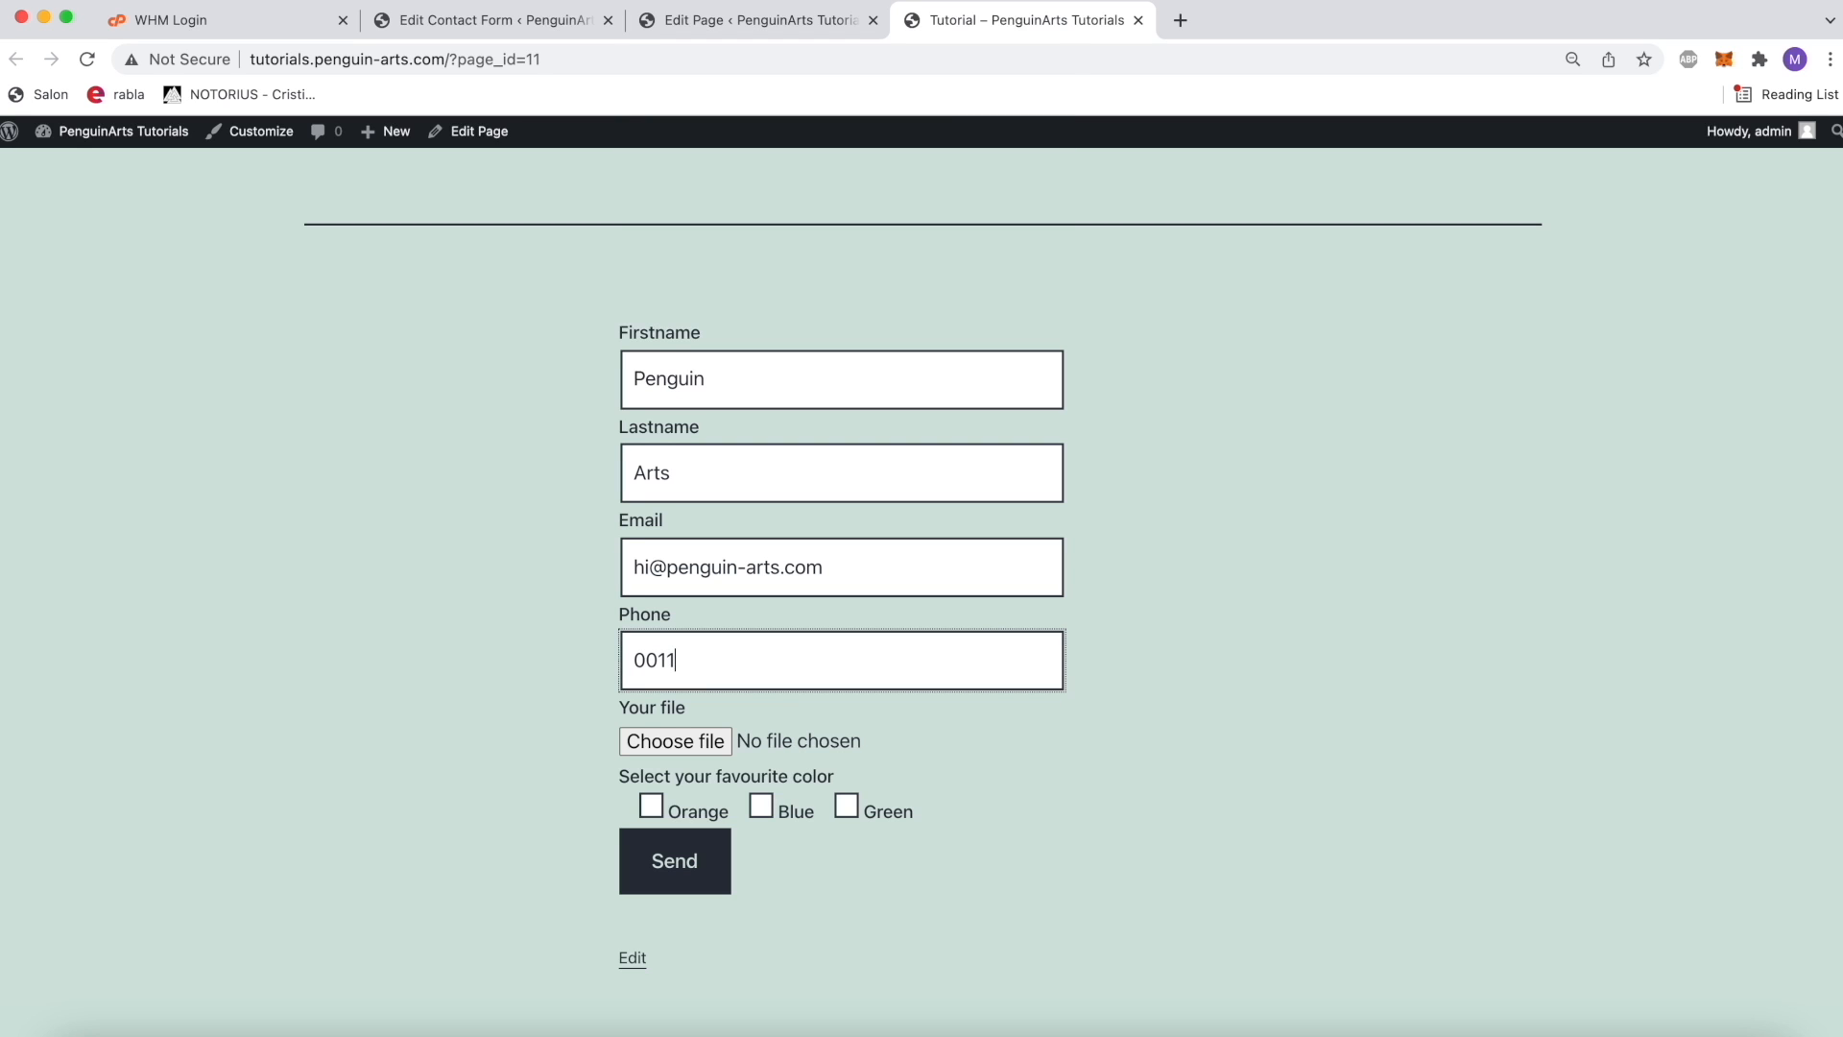
Step: Try to submit the form with Orange as the favourite color and IMG_6763.jpg as the attached file
left_click(670, 813)
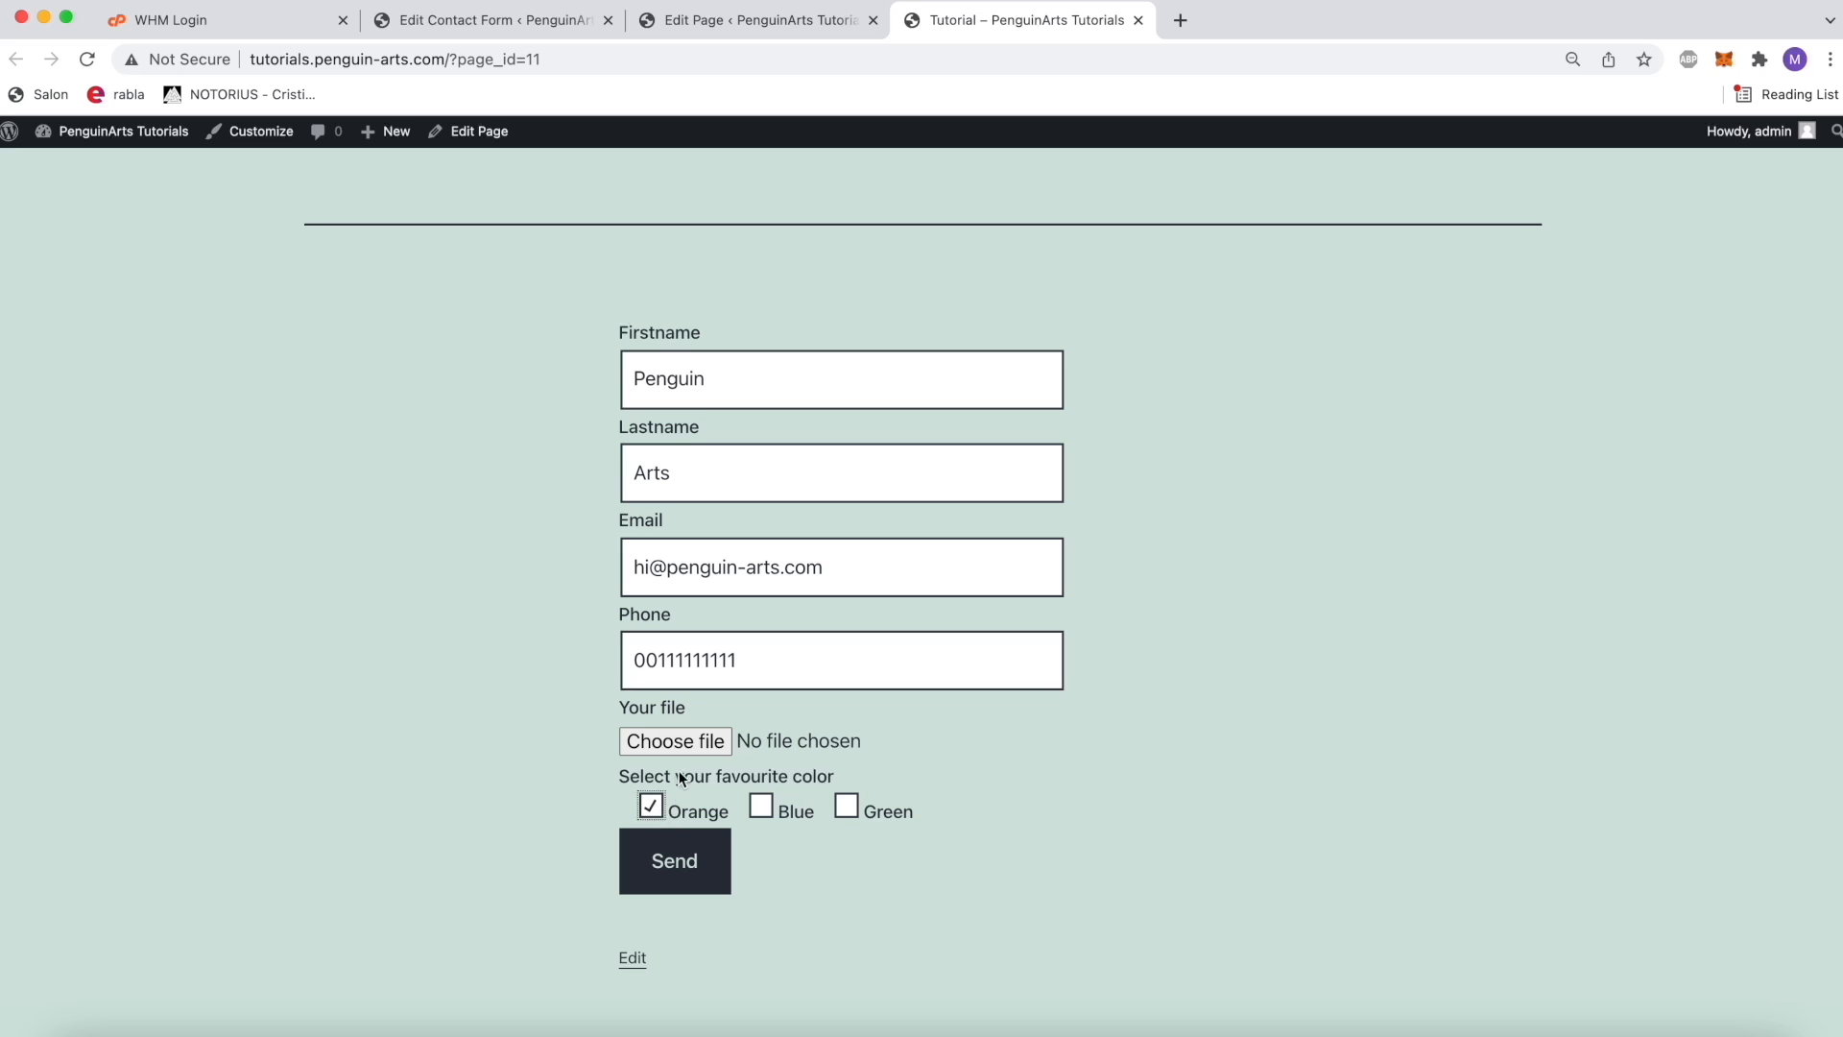
left_click(684, 747)
double_click(876, 577)
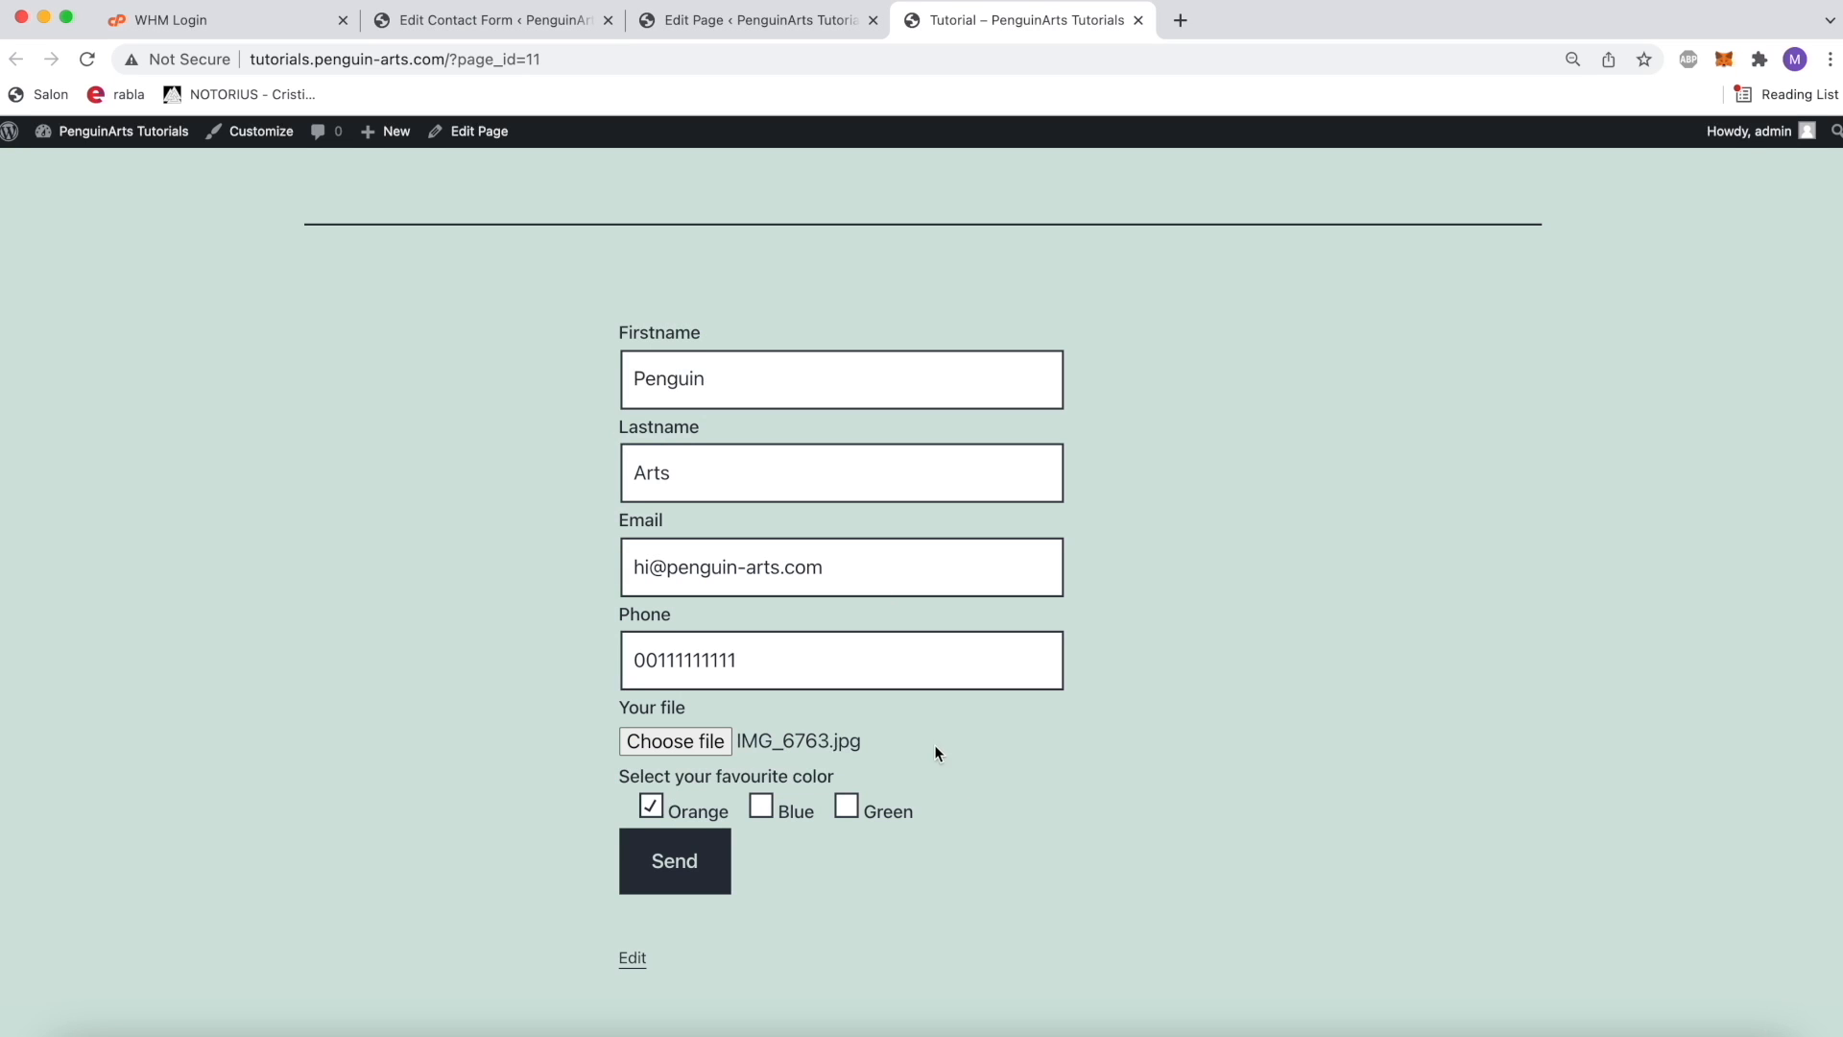
left_click(701, 865)
scroll(1194, 876, "down", 2)
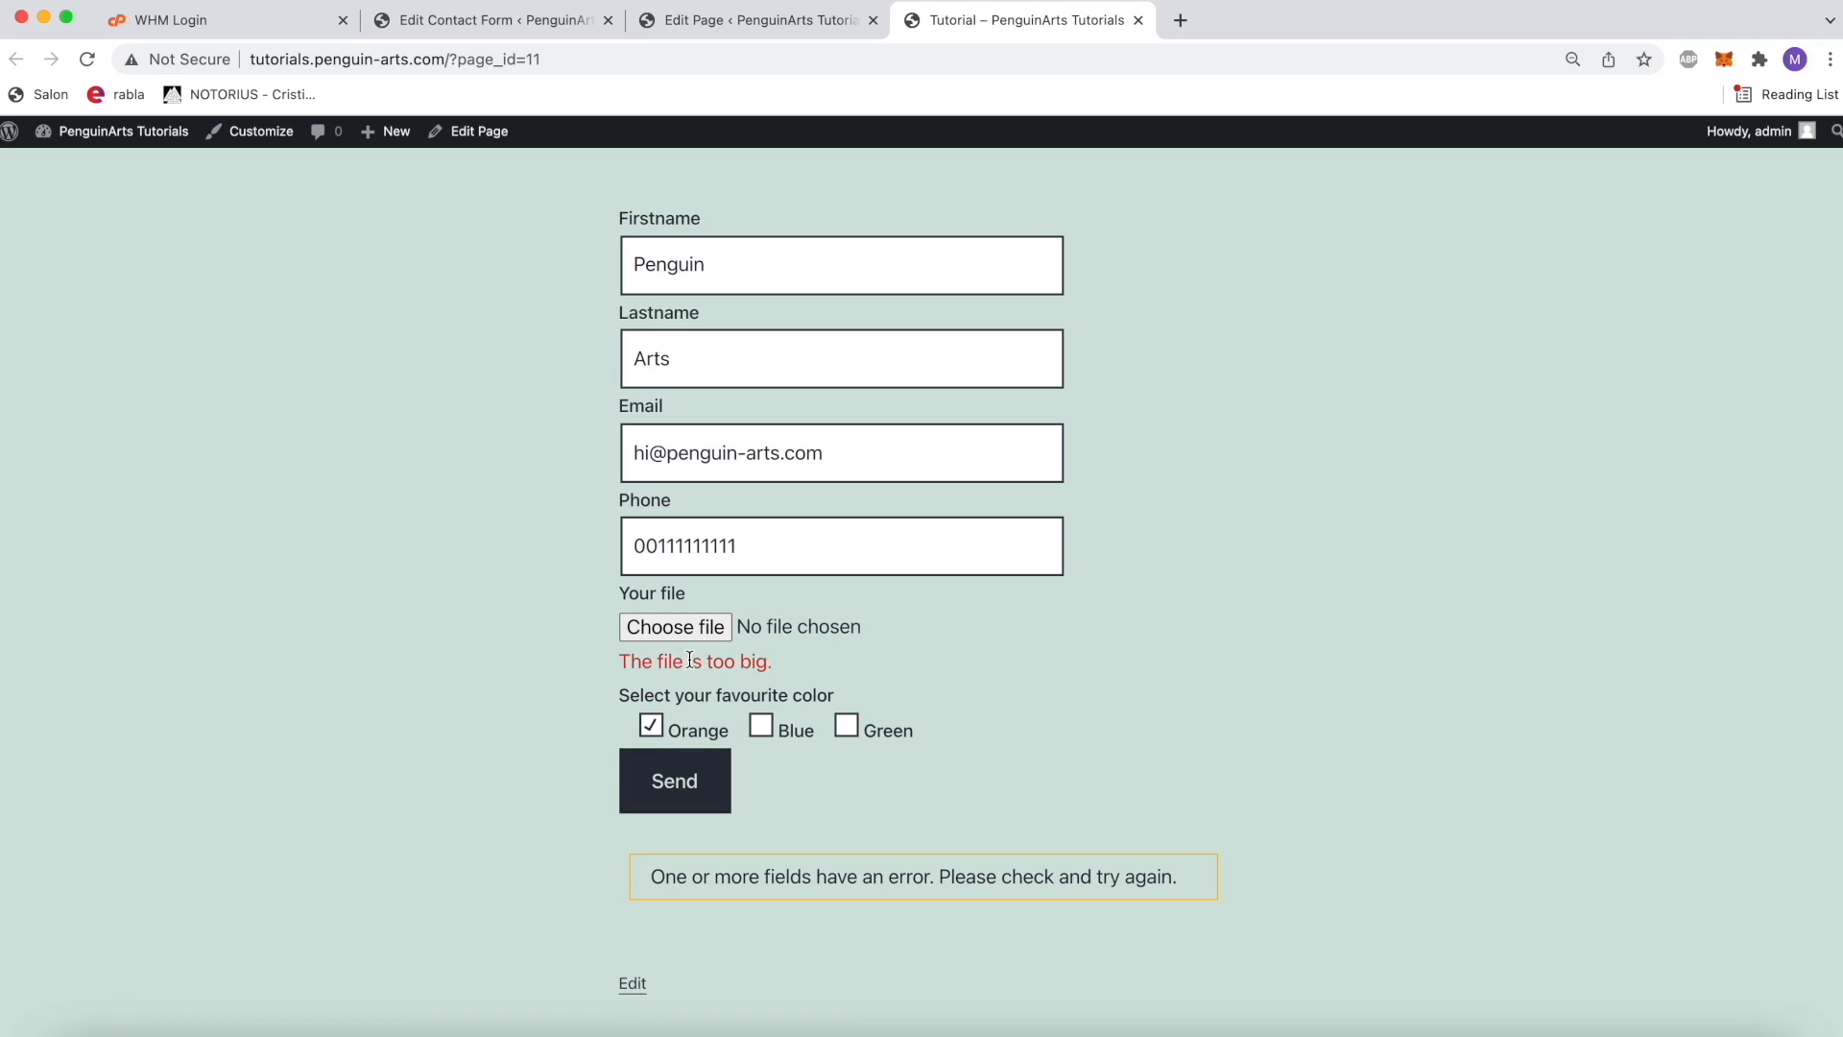
Step: Attach the JPG image starting with 271421699 from Downloads as the file and submit the form again
left_click(706, 629)
double_click(872, 444)
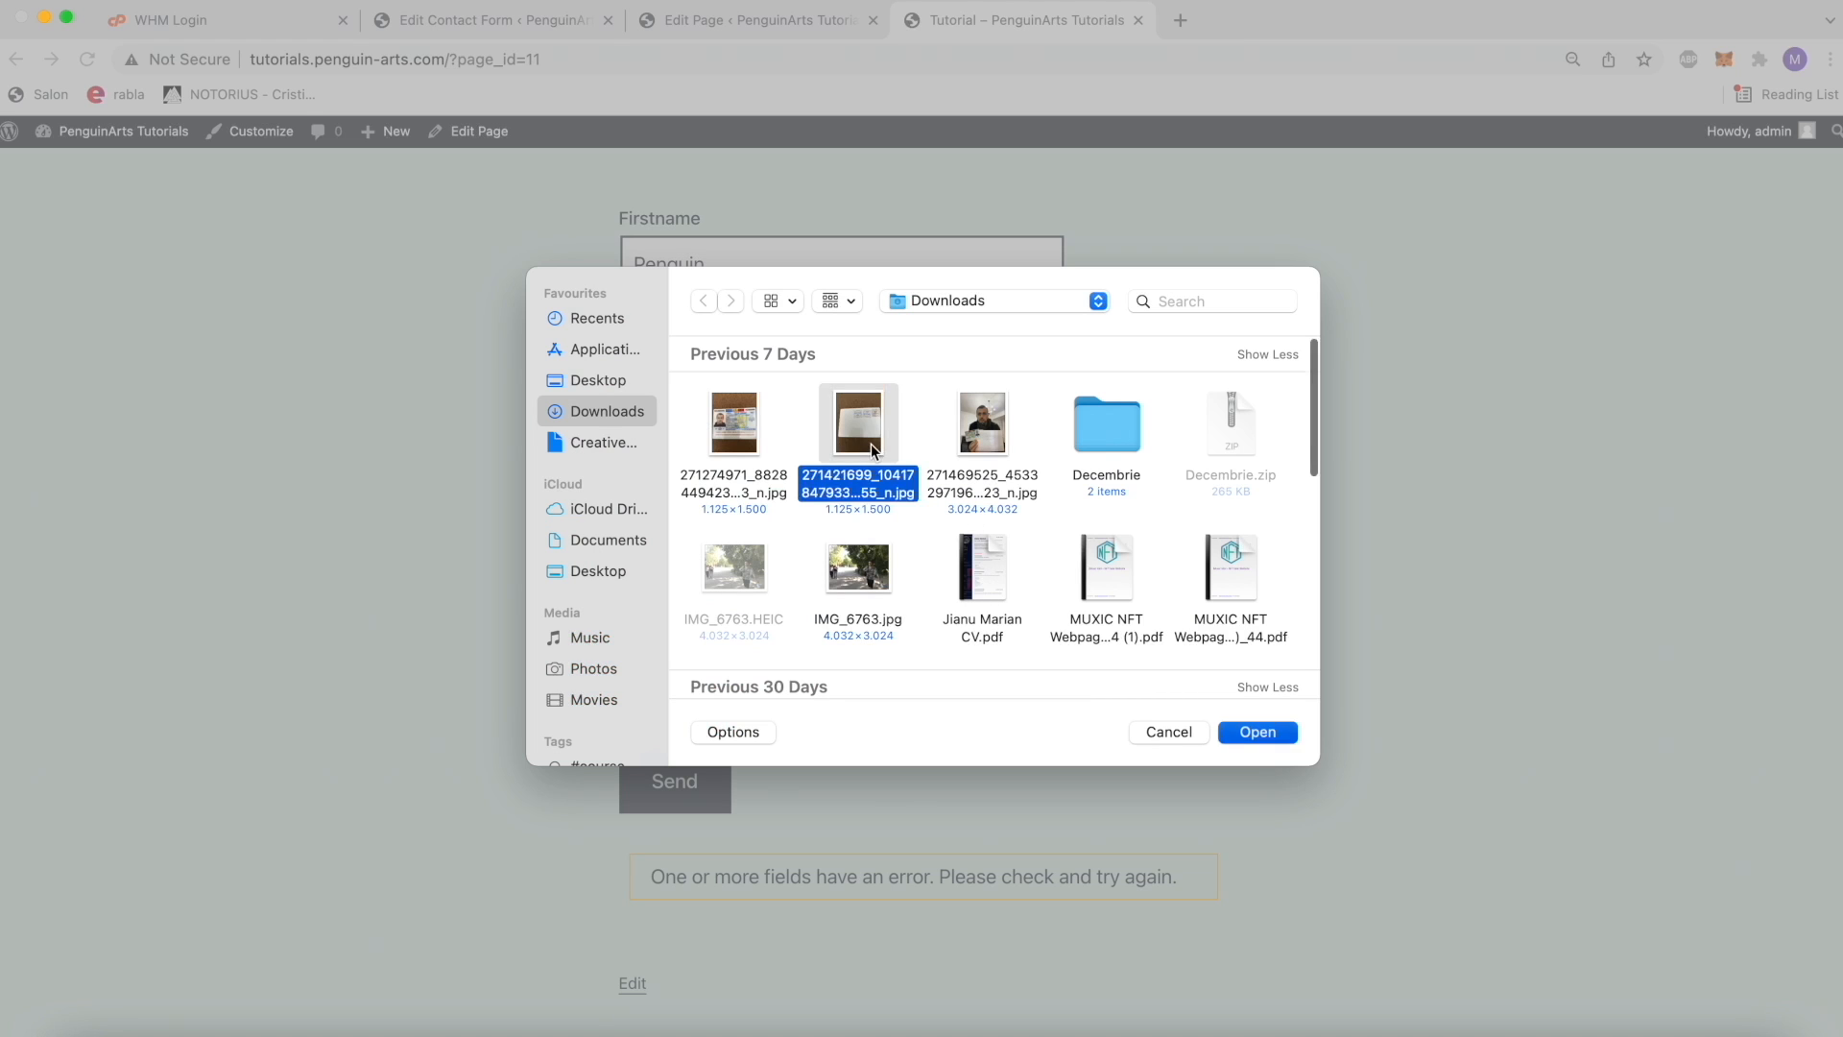
left_click(675, 780)
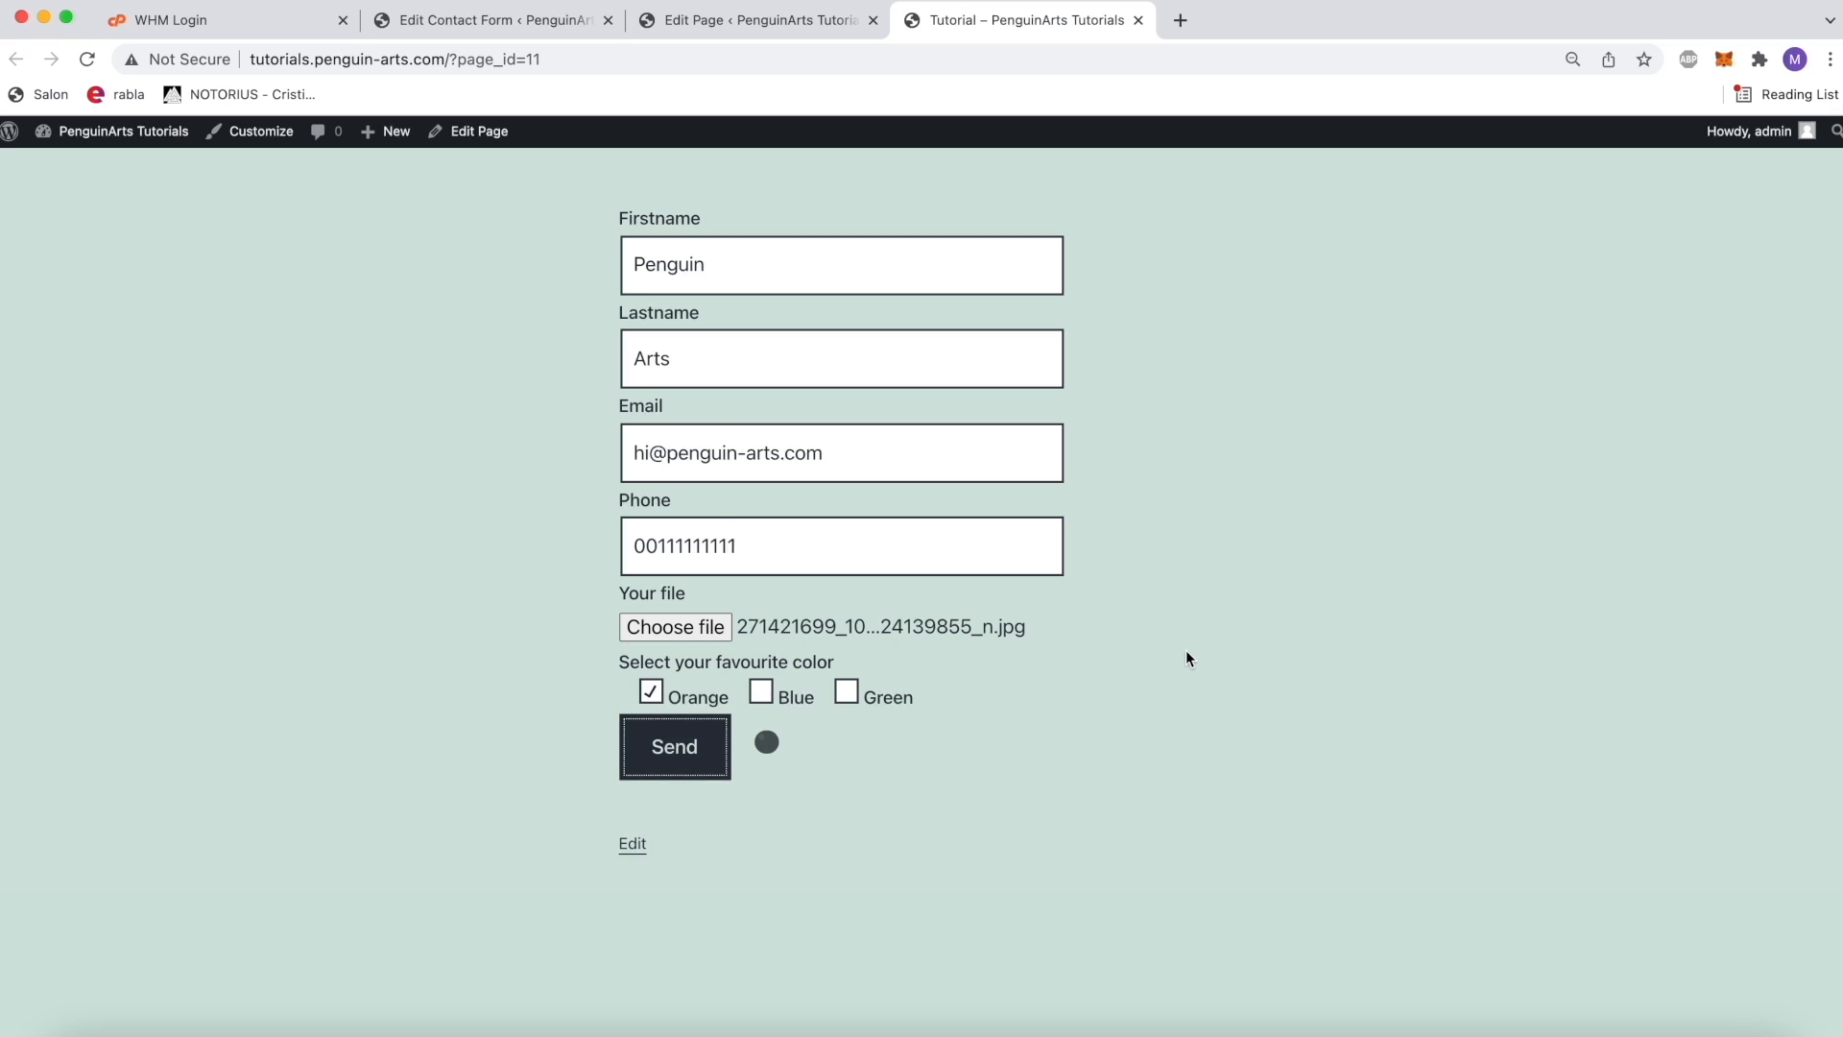
left_click_drag(641, 843, 1062, 845)
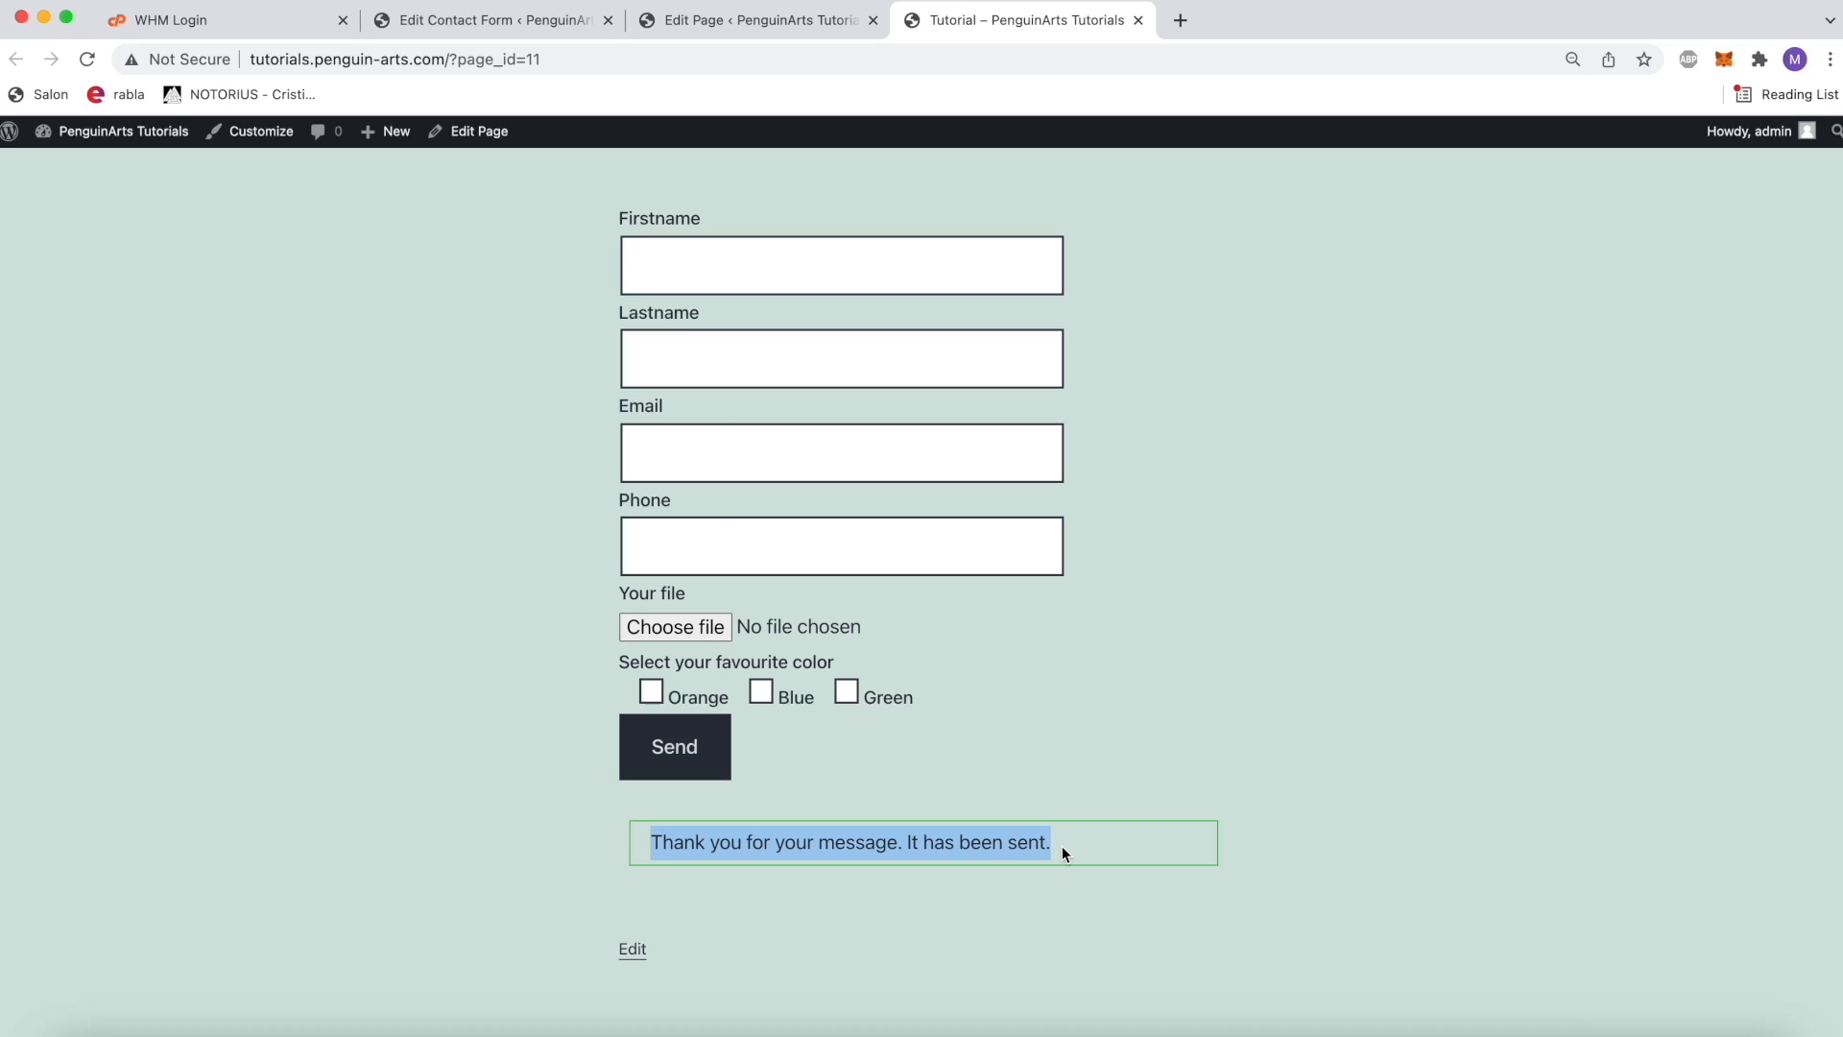
Step: Return to the contact form editor, replace the mail recipient with the business email address and save the form
left_click(1062, 845)
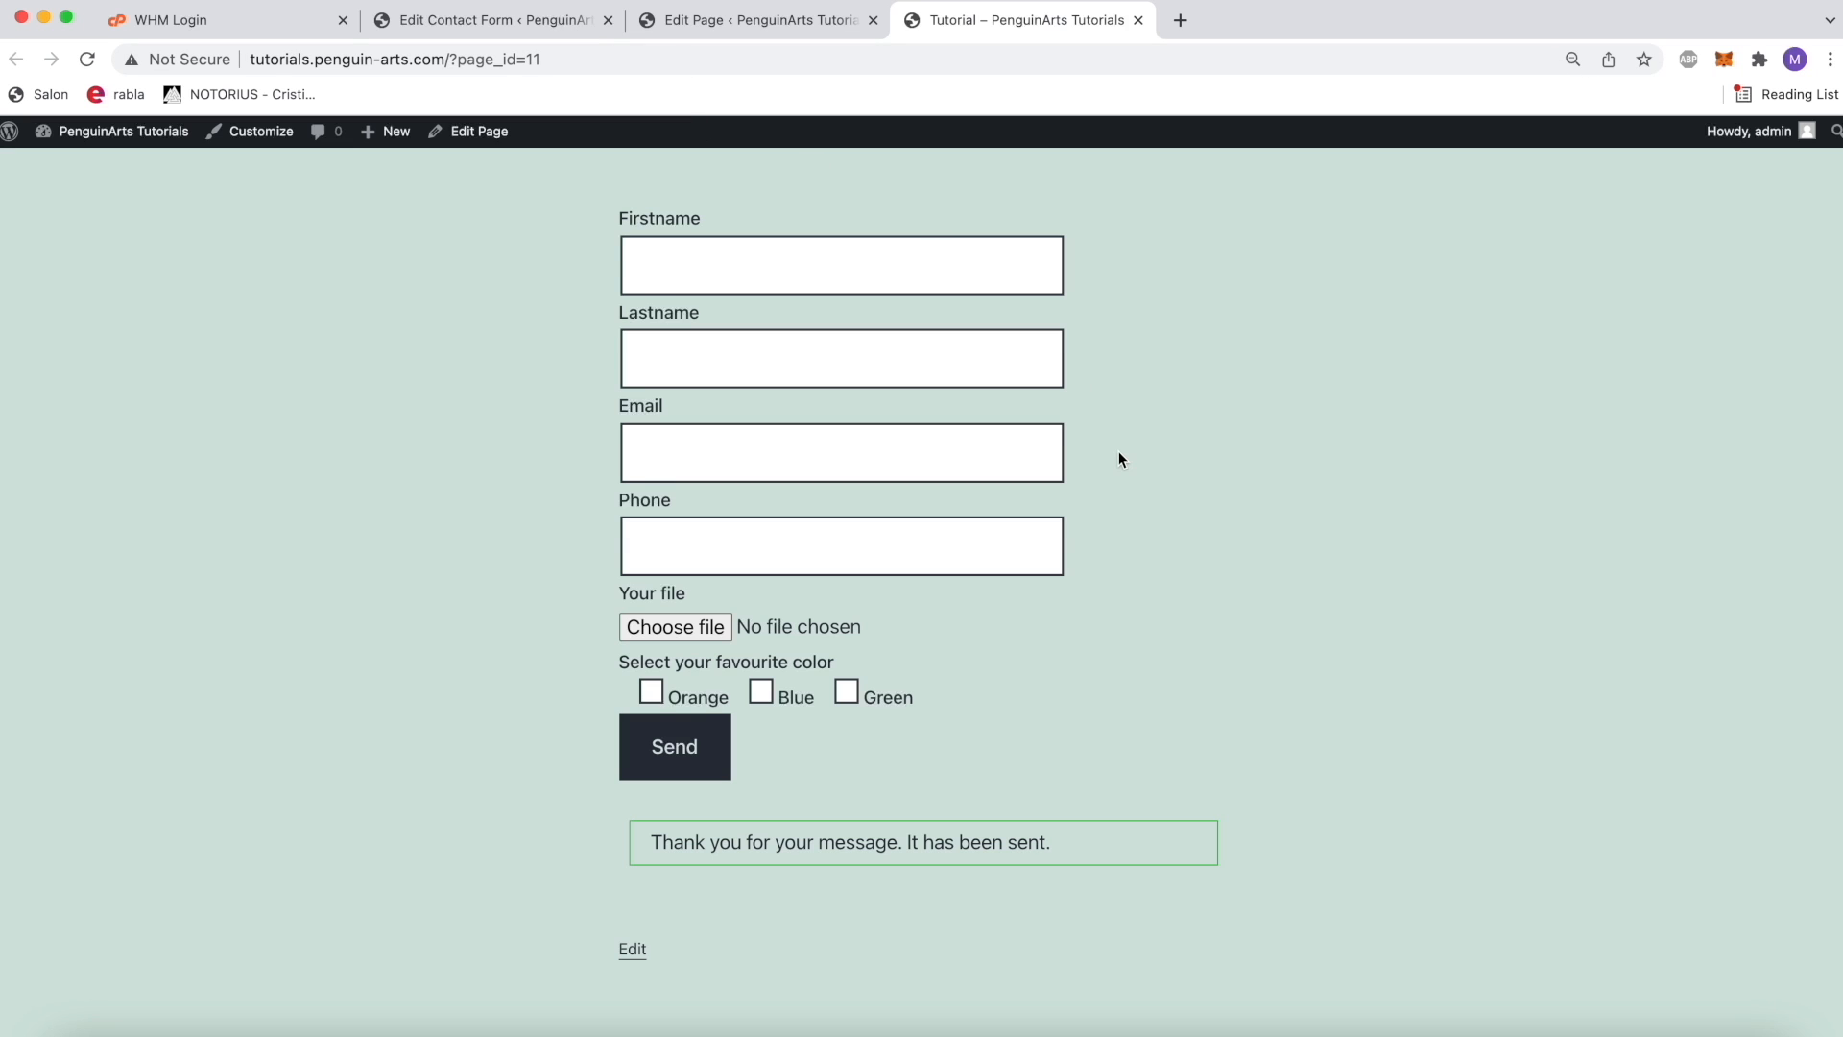
scroll(1119, 451, "up", 5)
left_click(536, 27)
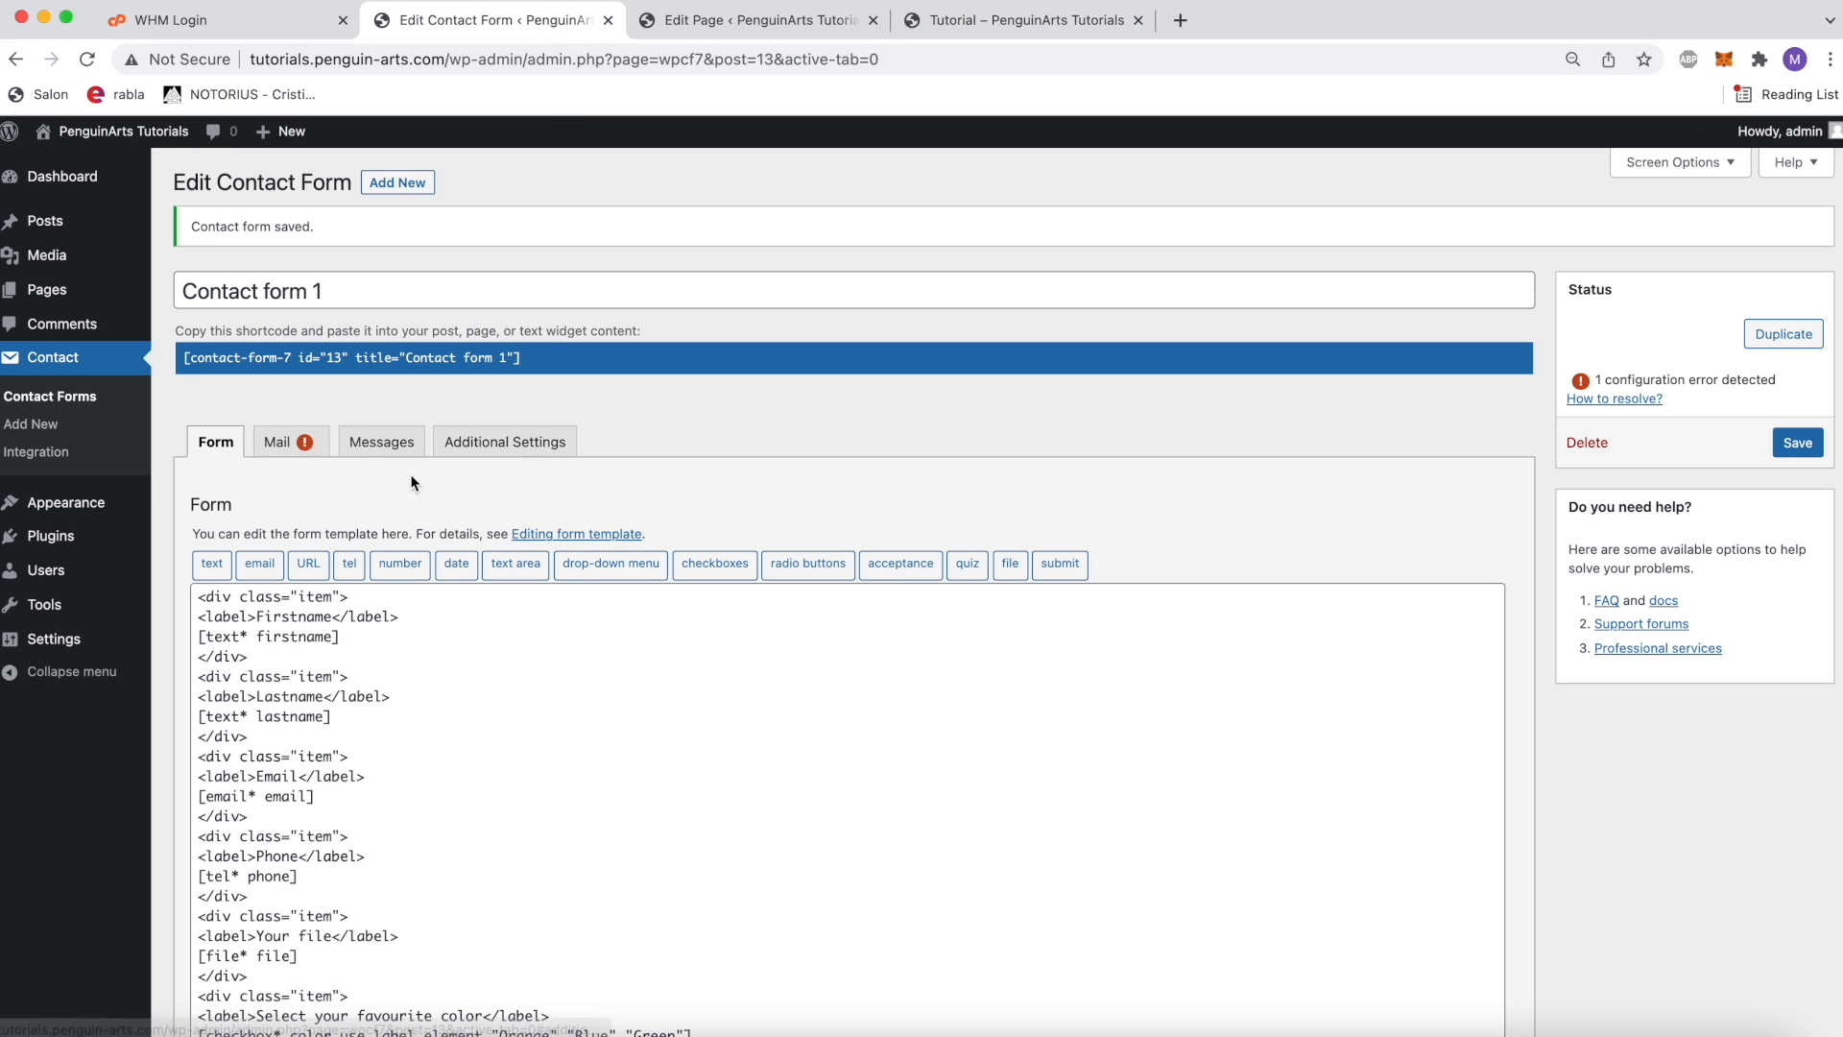
scroll(609, 650, "down", 1)
scroll(608, 650, "up", 1)
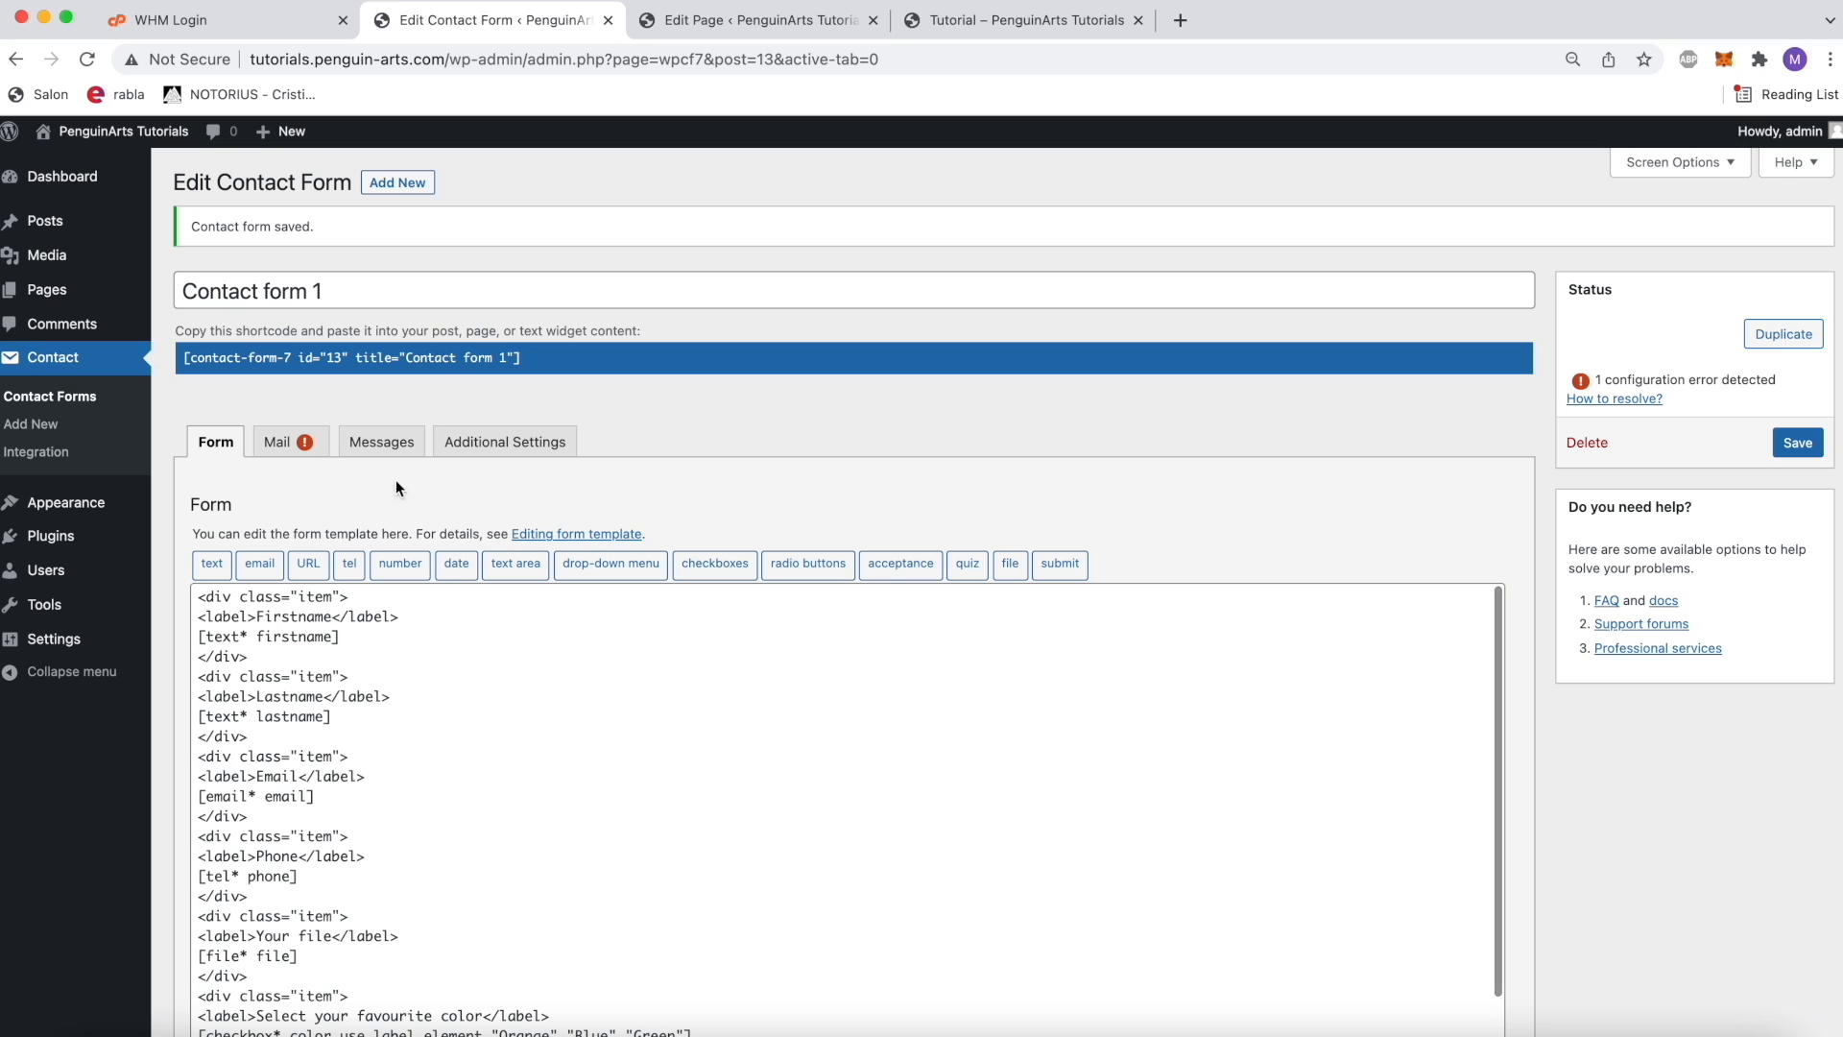
left_click(279, 442)
triple_click(537, 652)
key("BackSpace")
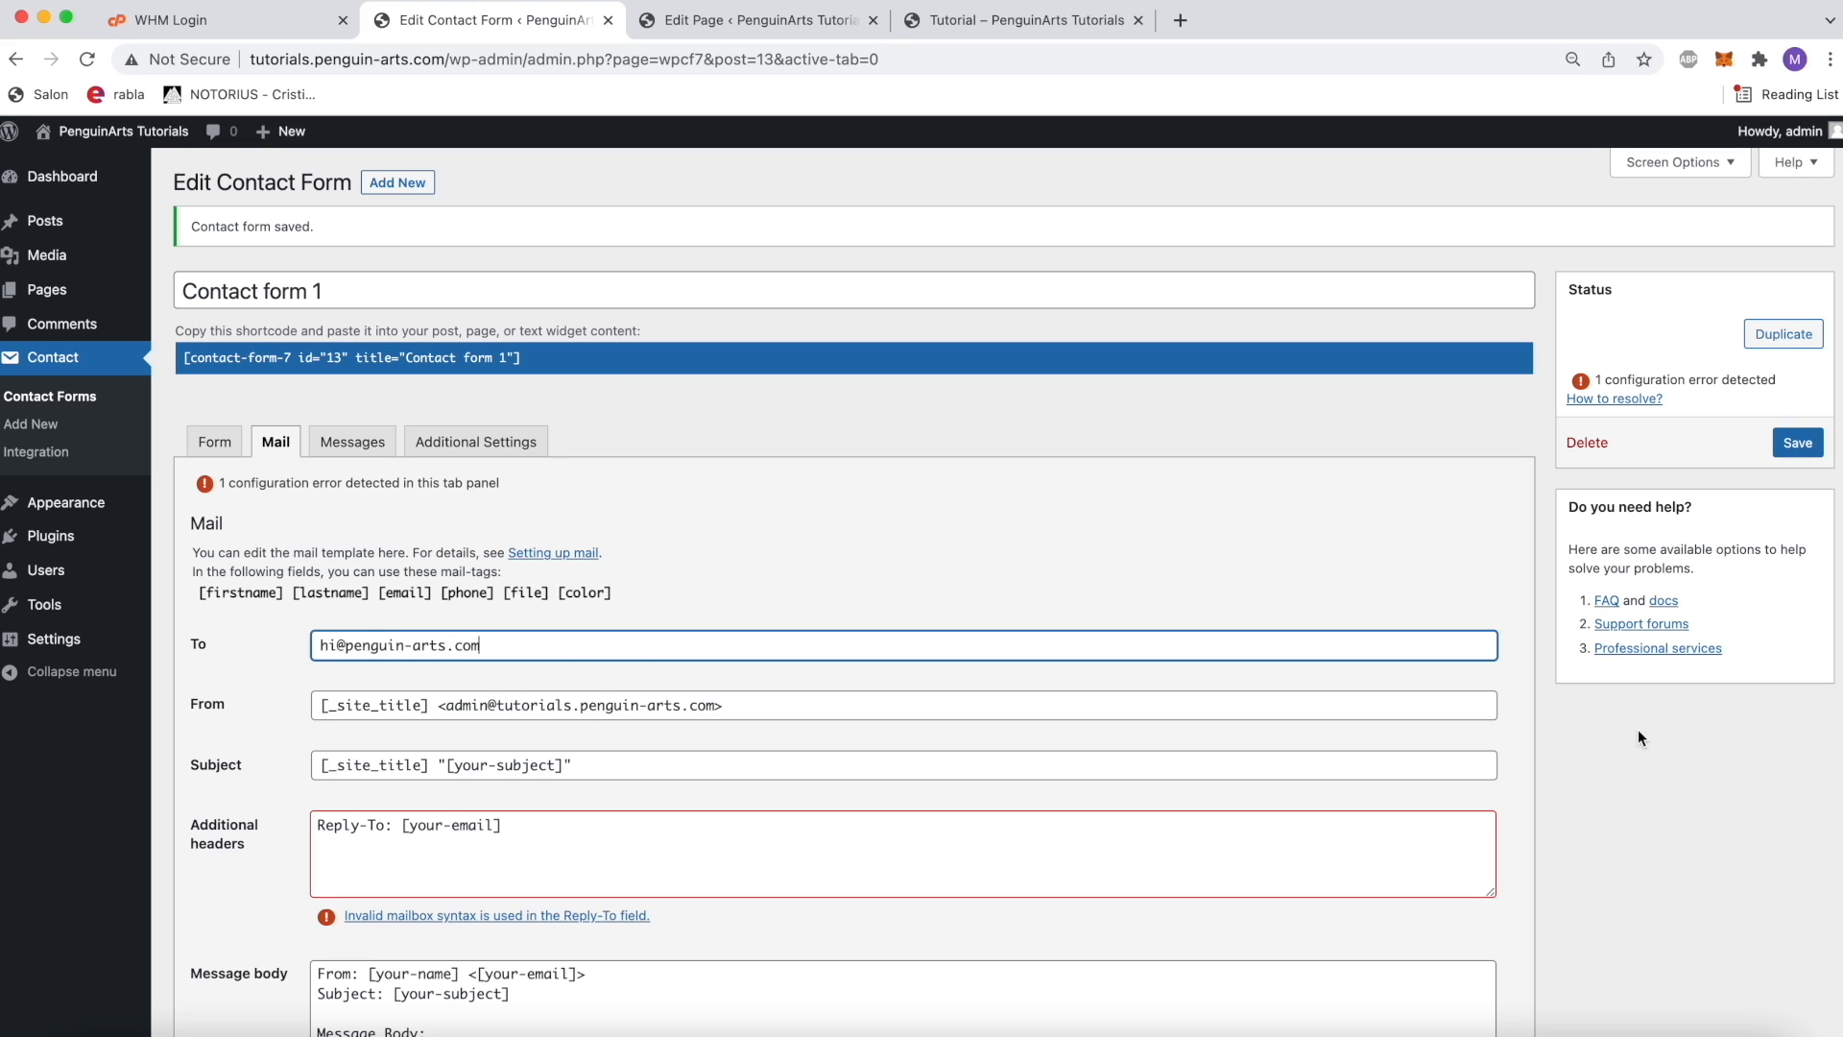
left_click(1792, 444)
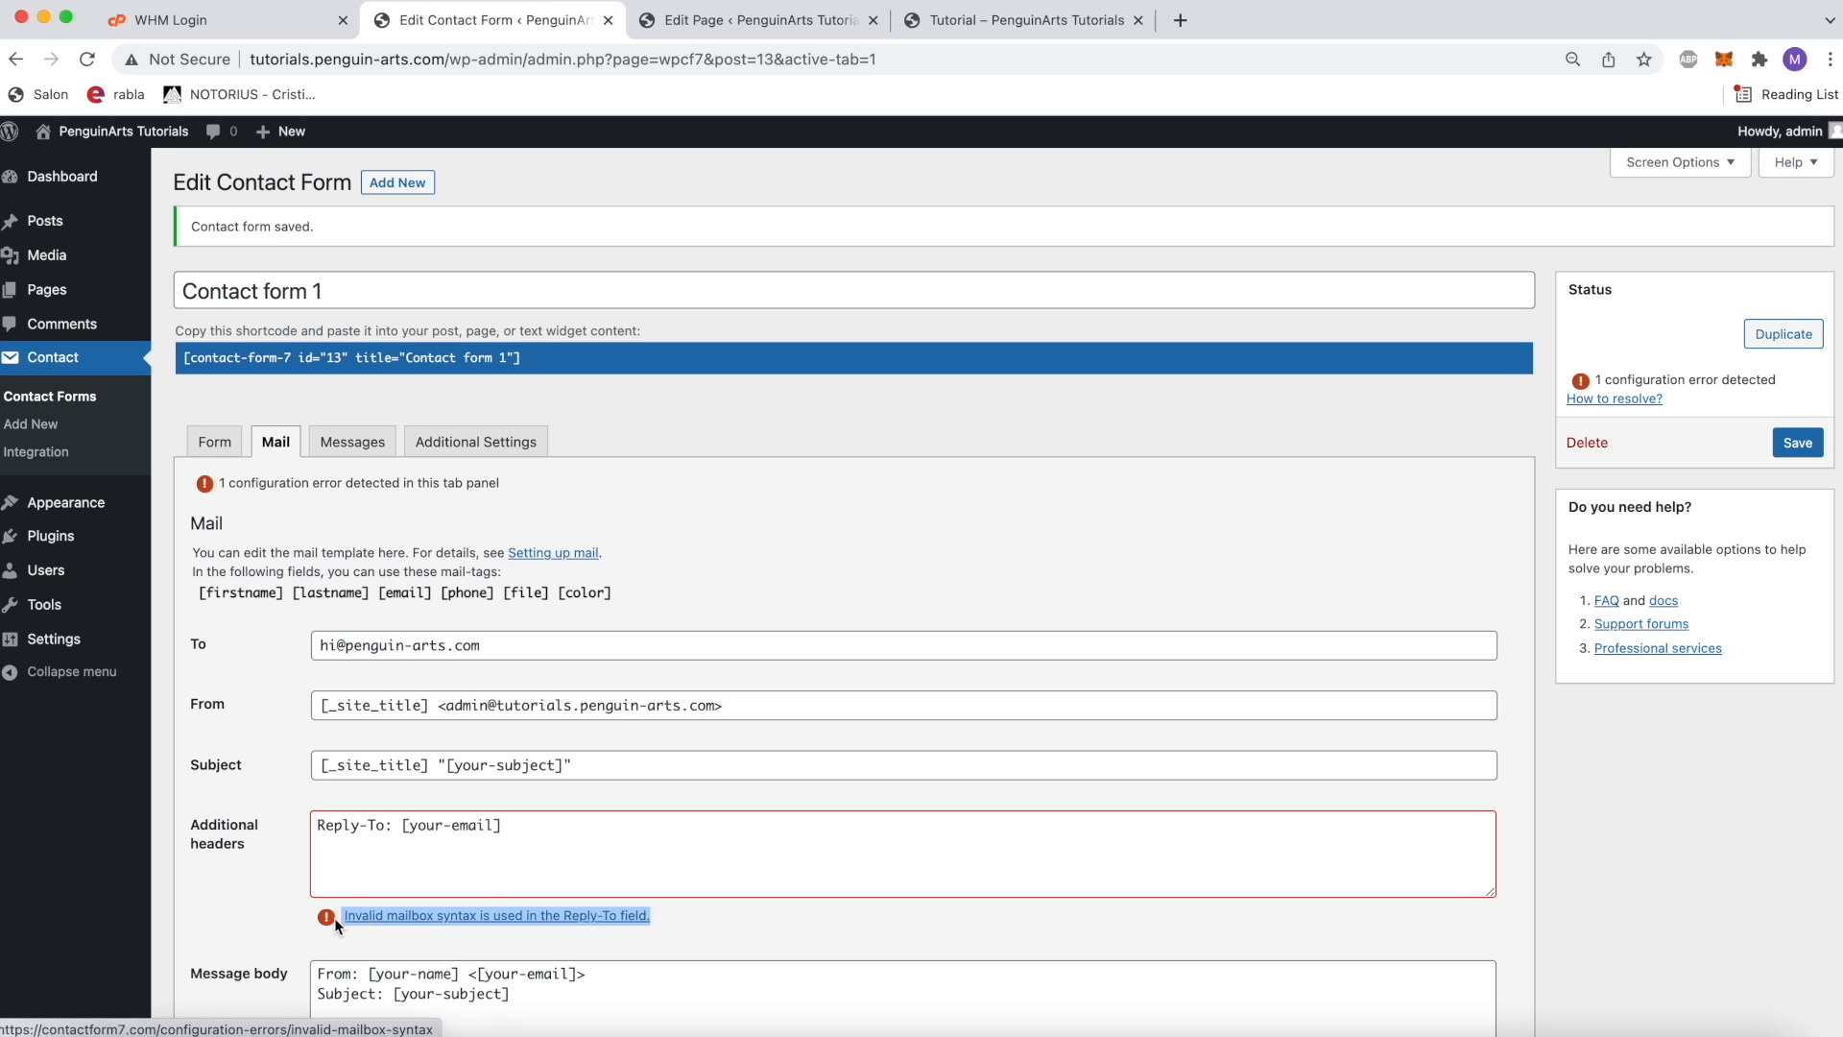
Step: Change the Reply-To mail tag in the additional headers to [email] and save the contact form
left_click_drag(497, 822, 416, 827)
left_click(534, 826)
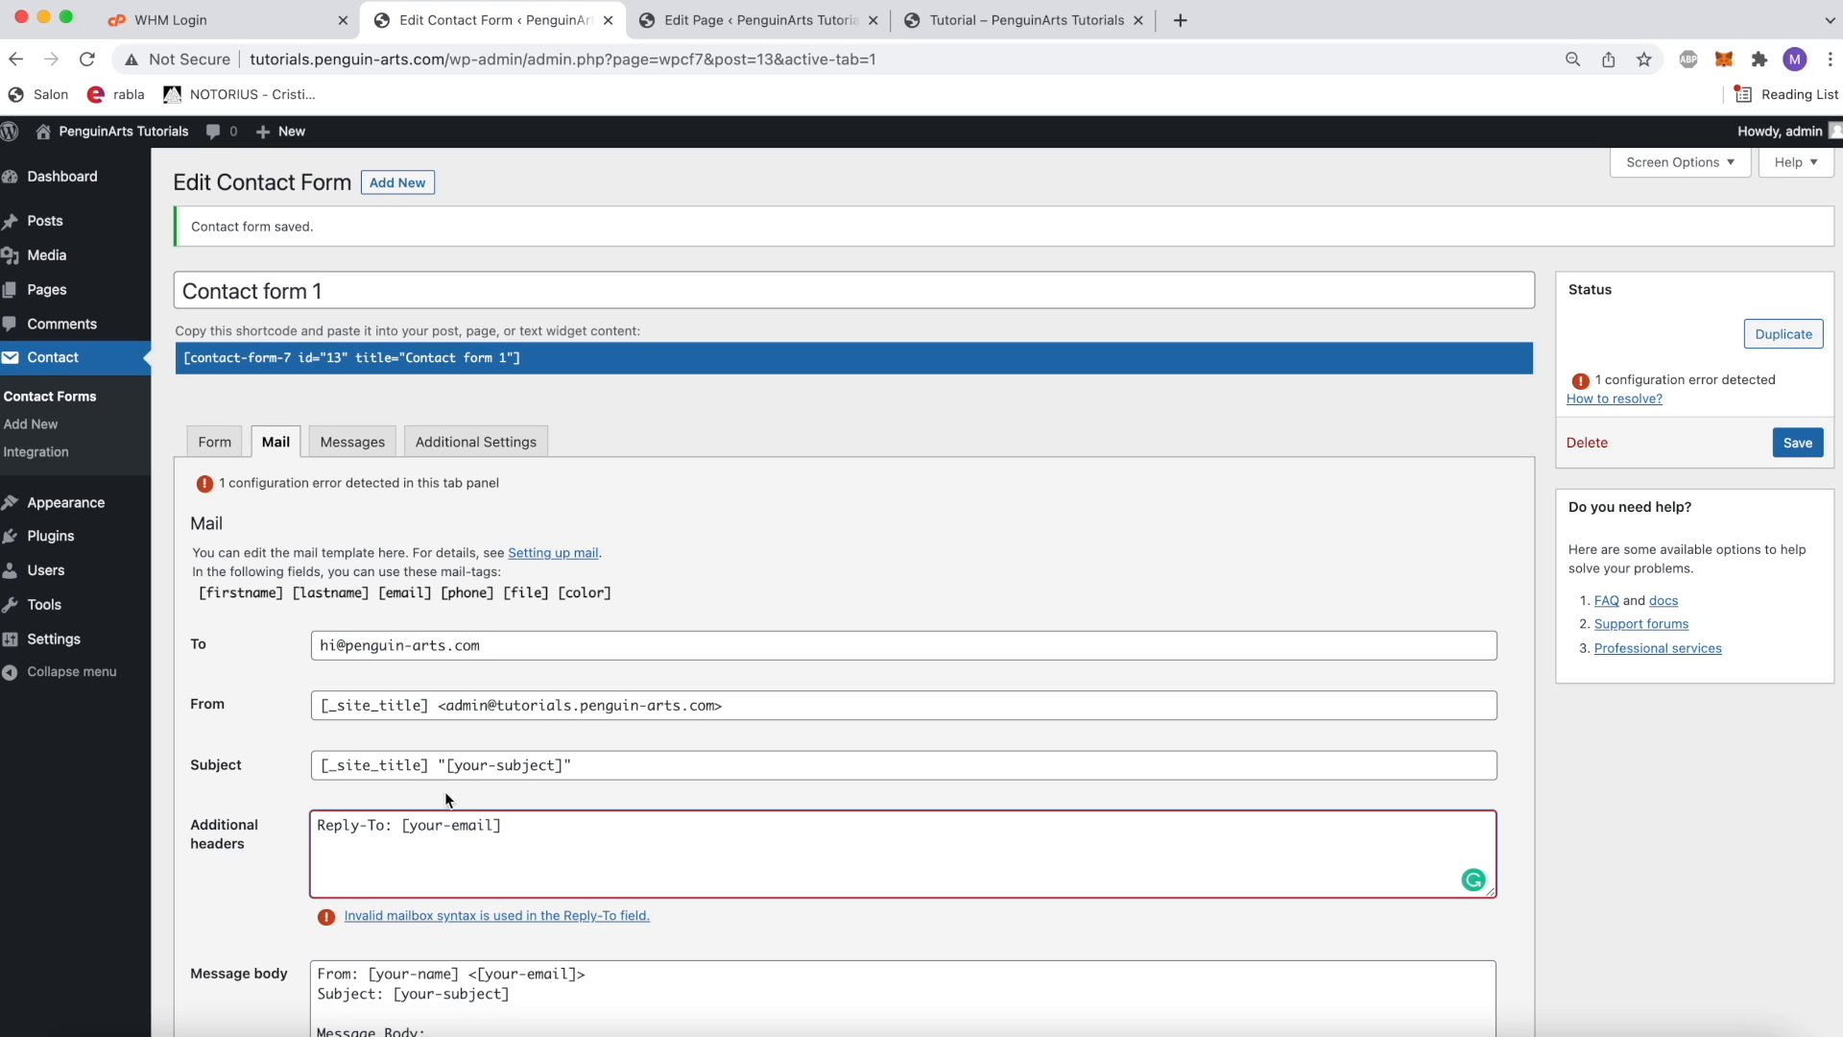
left_click_drag(497, 826, 408, 827)
double_click(410, 593)
left_click(445, 827)
key("BackSpace")
key("BackSpace")
key("BackSpace")
key("BackSpace")
key("BackSpace")
left_click(272, 922)
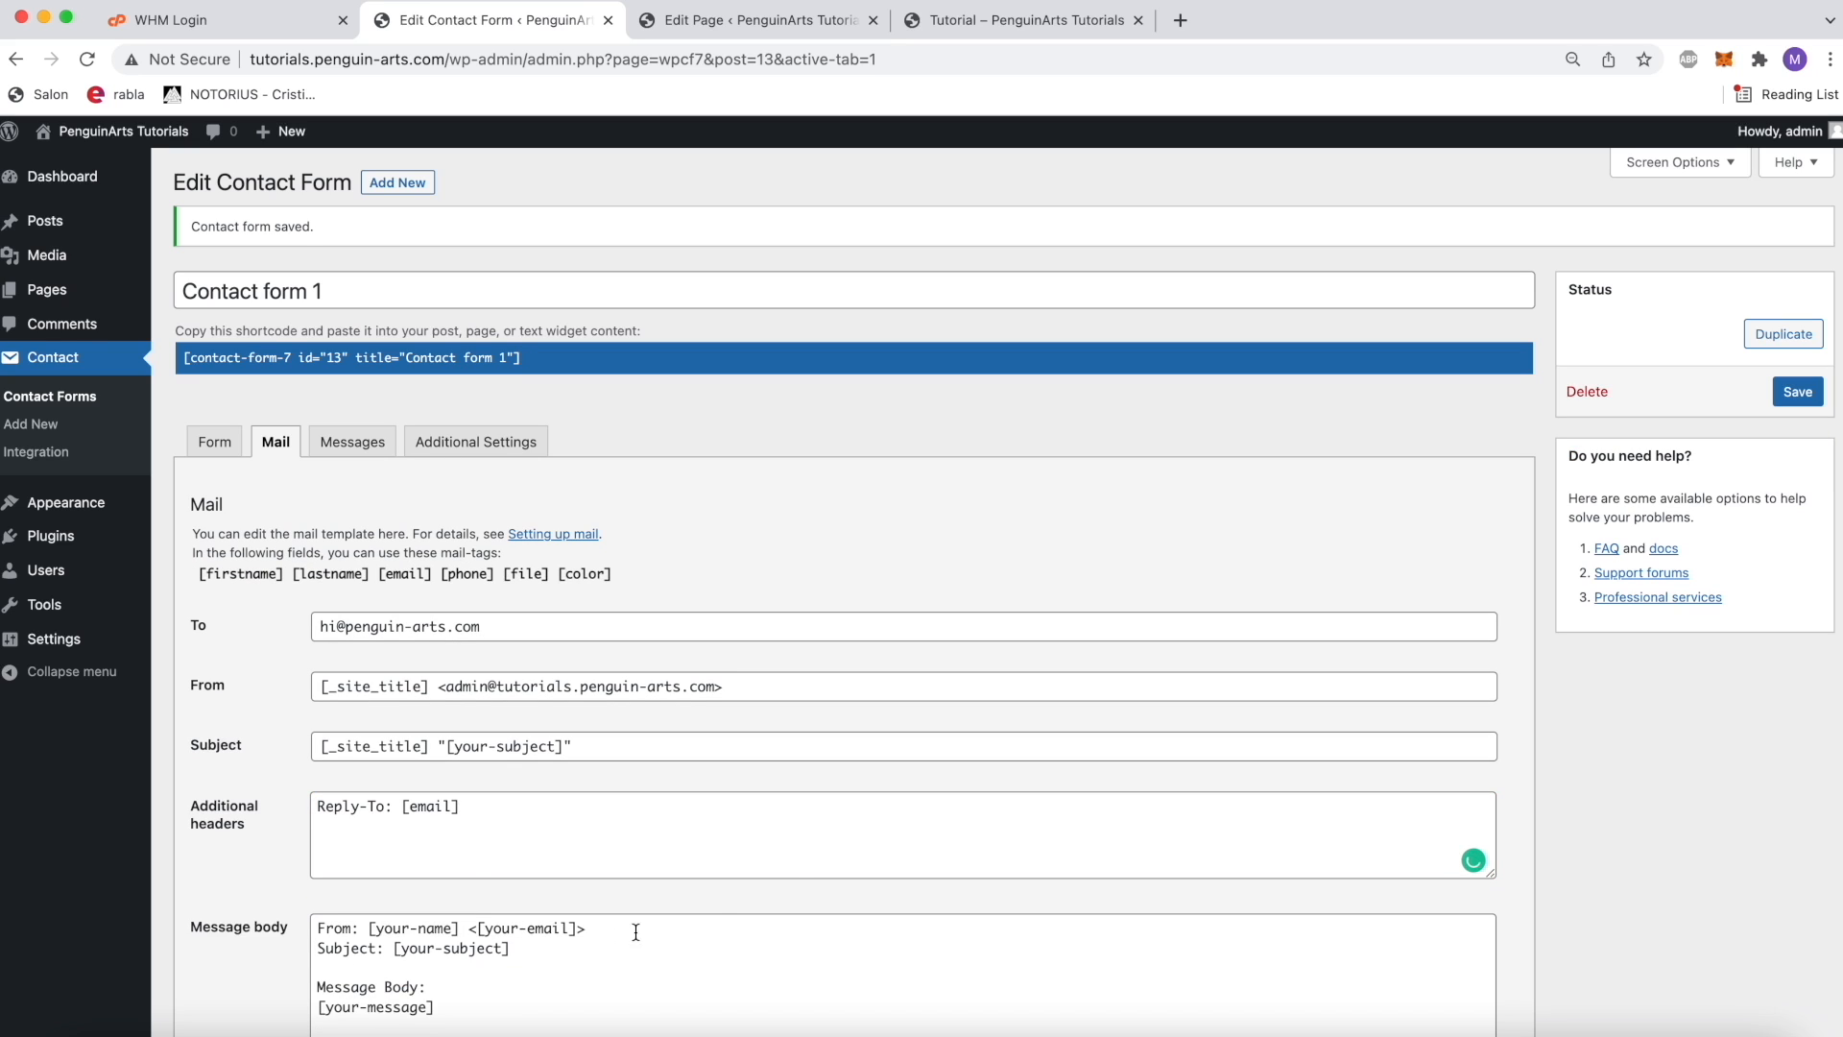
left_click(1795, 392)
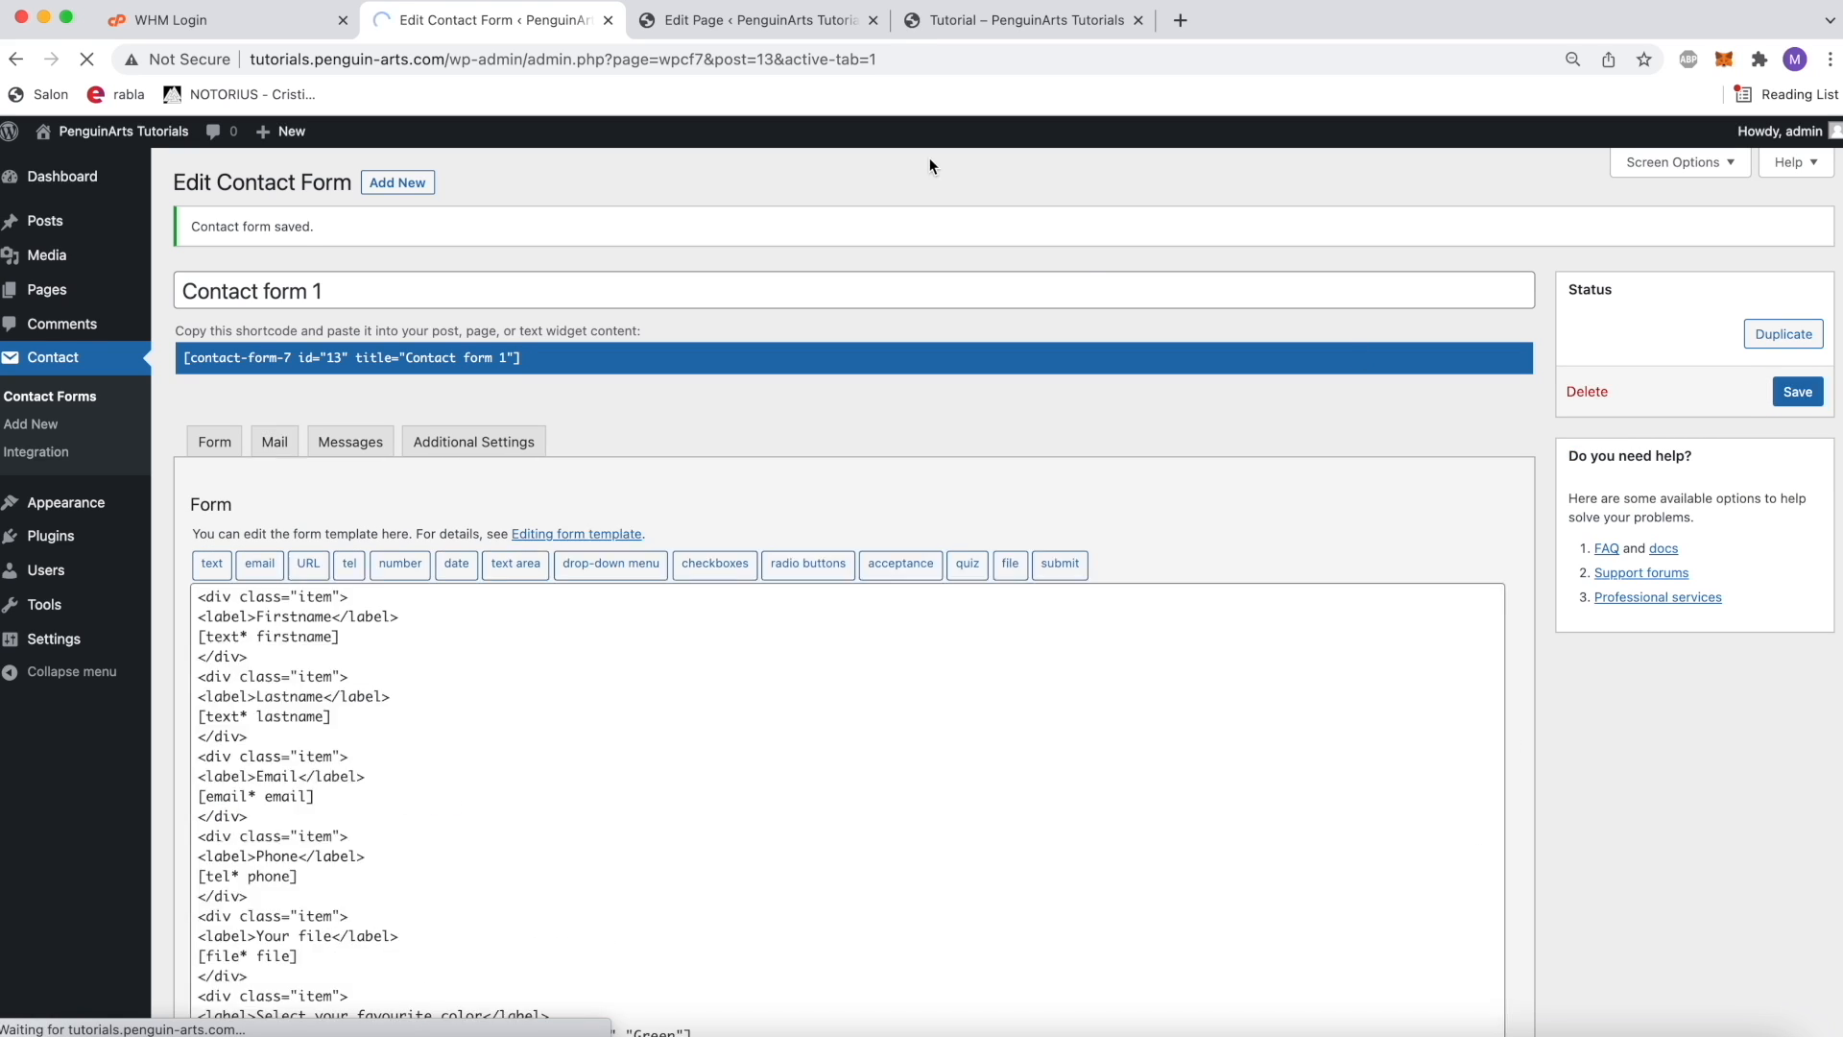
Step: On the published Tutorial page, enter Penguin as Firstname and Arts as Lastname, plus the contact email and phone number
left_click(1003, 20)
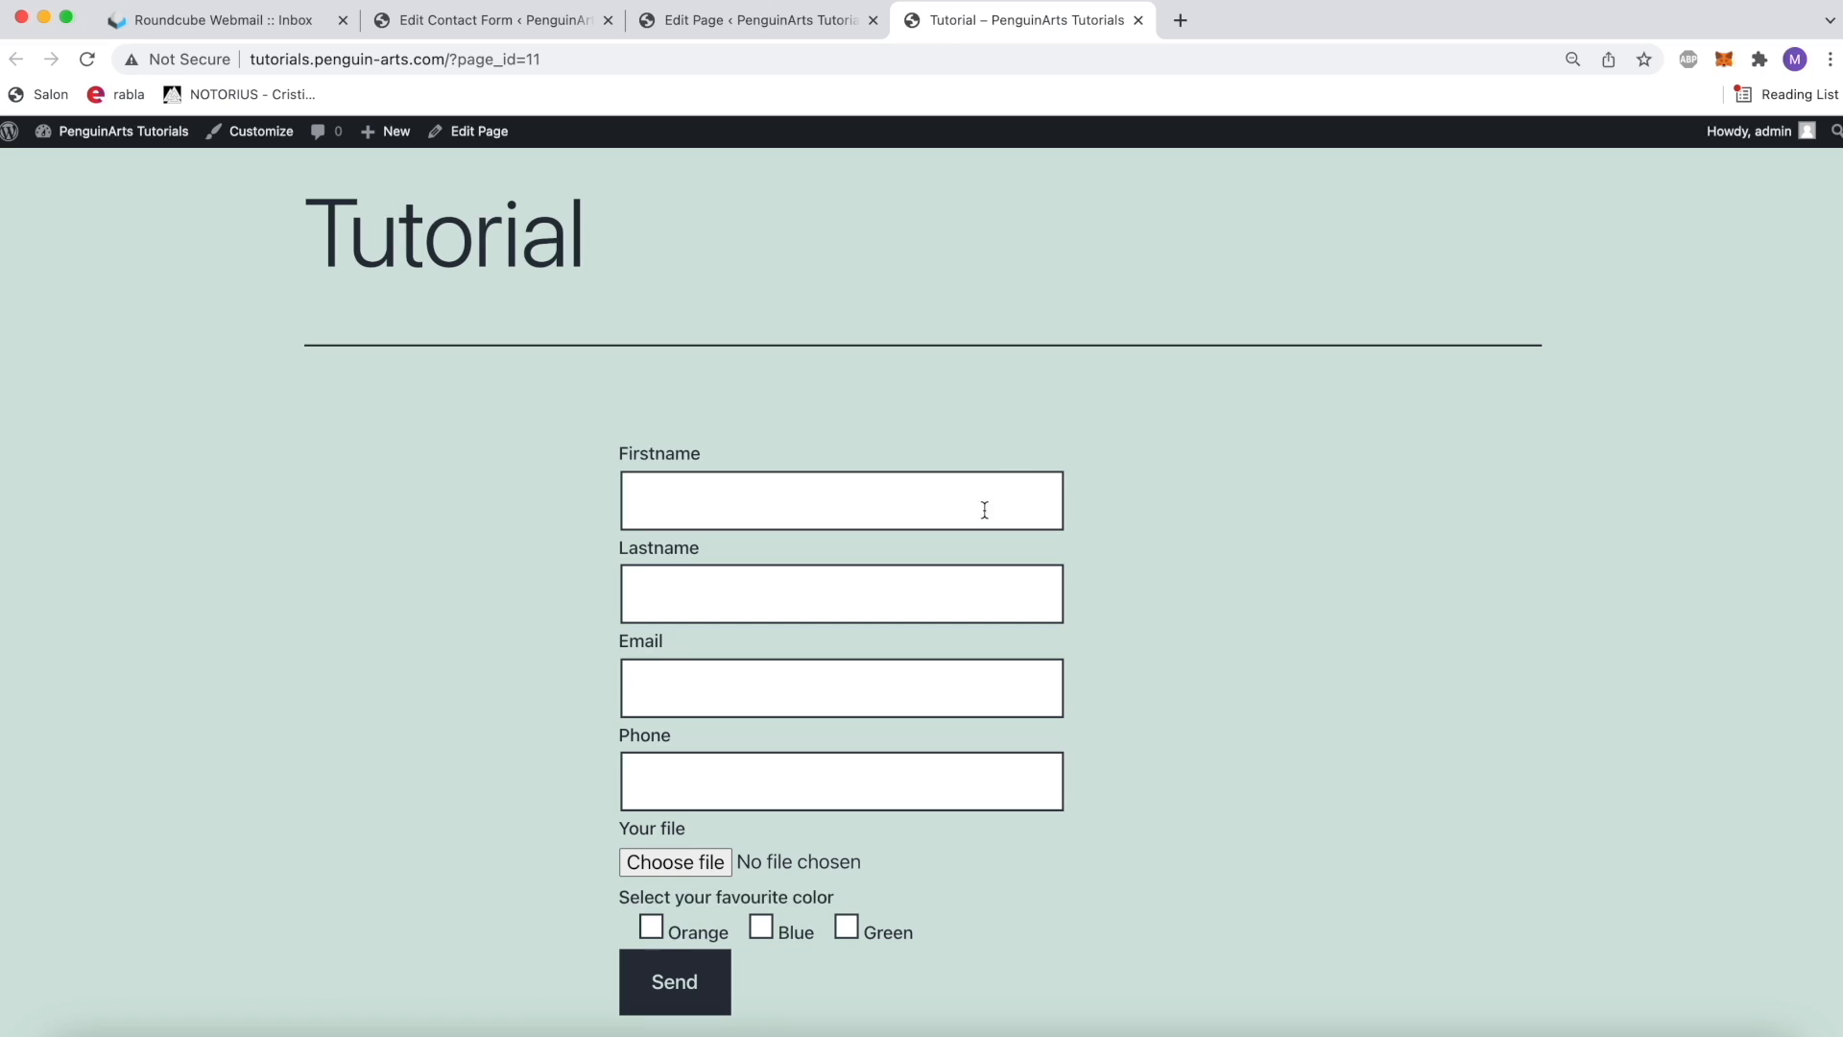
left_click(1011, 493)
type("Penguin")
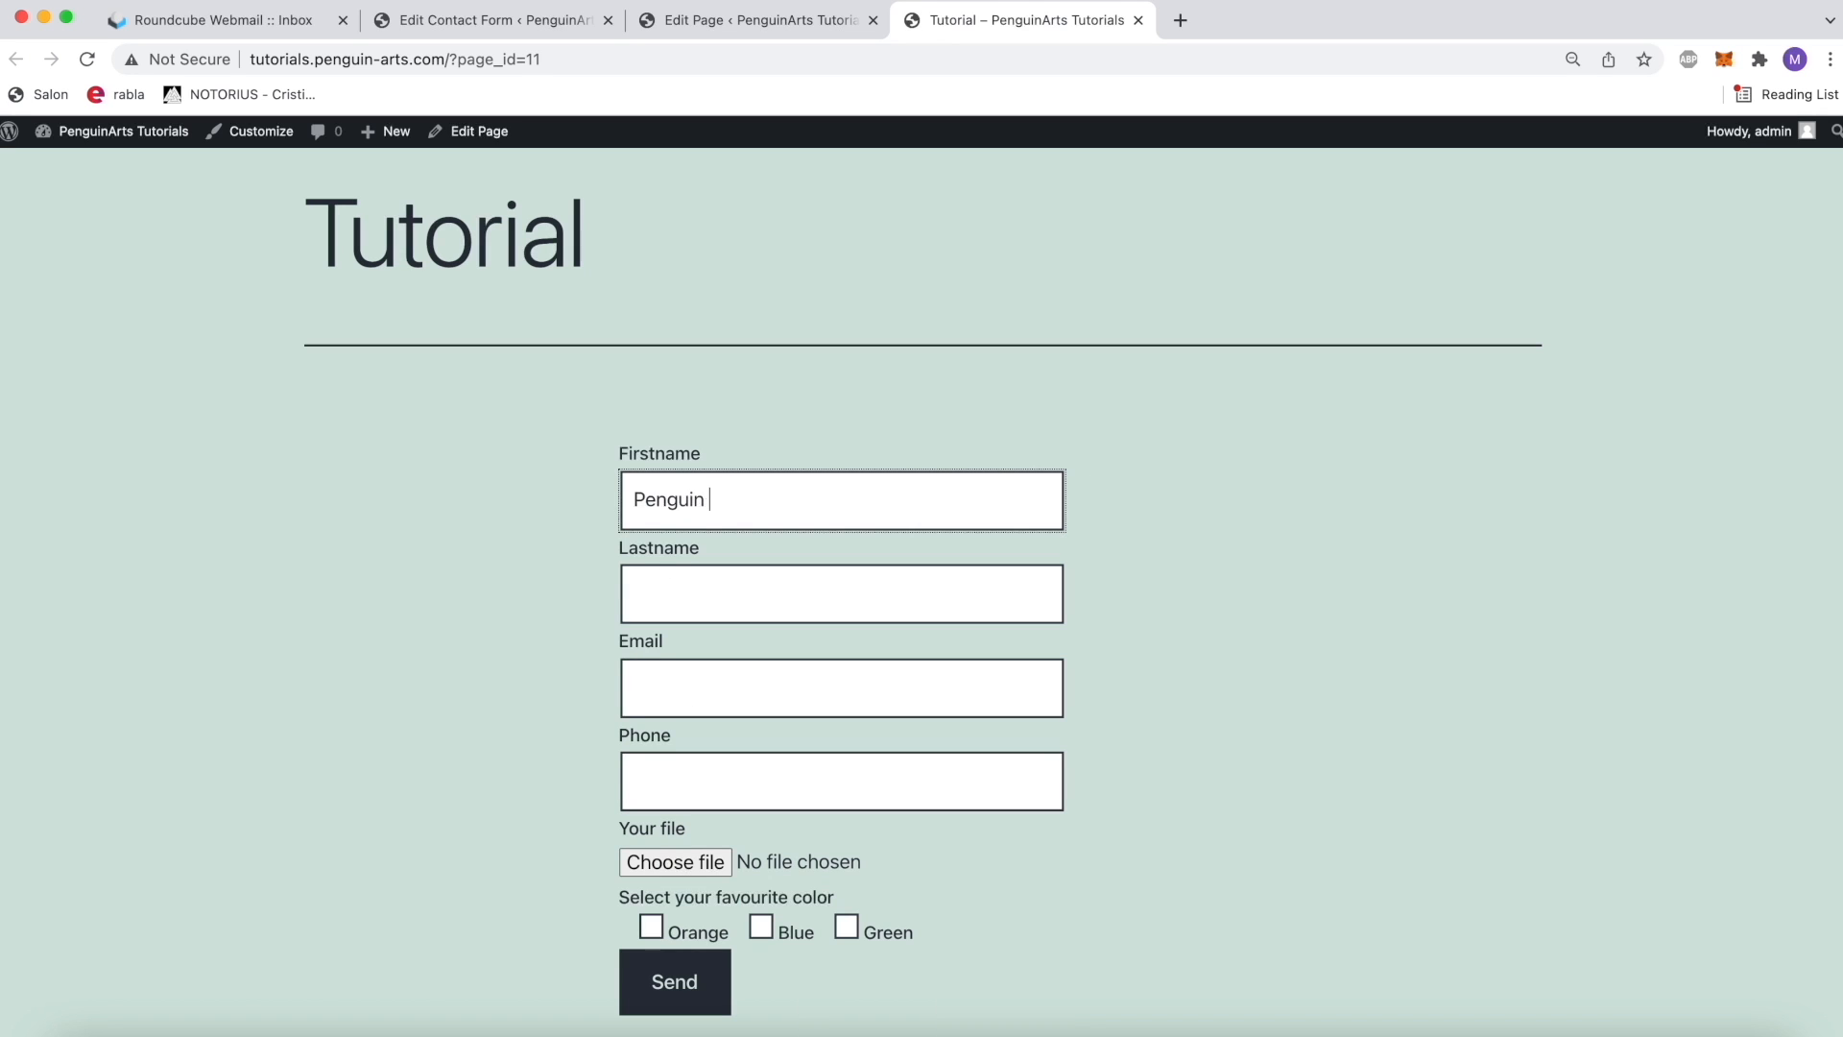
key("Tab")
type("Arts")
key("Tab")
type("hi@pe")
key("Down")
key("Return")
key("Tab")
type("097222222222")
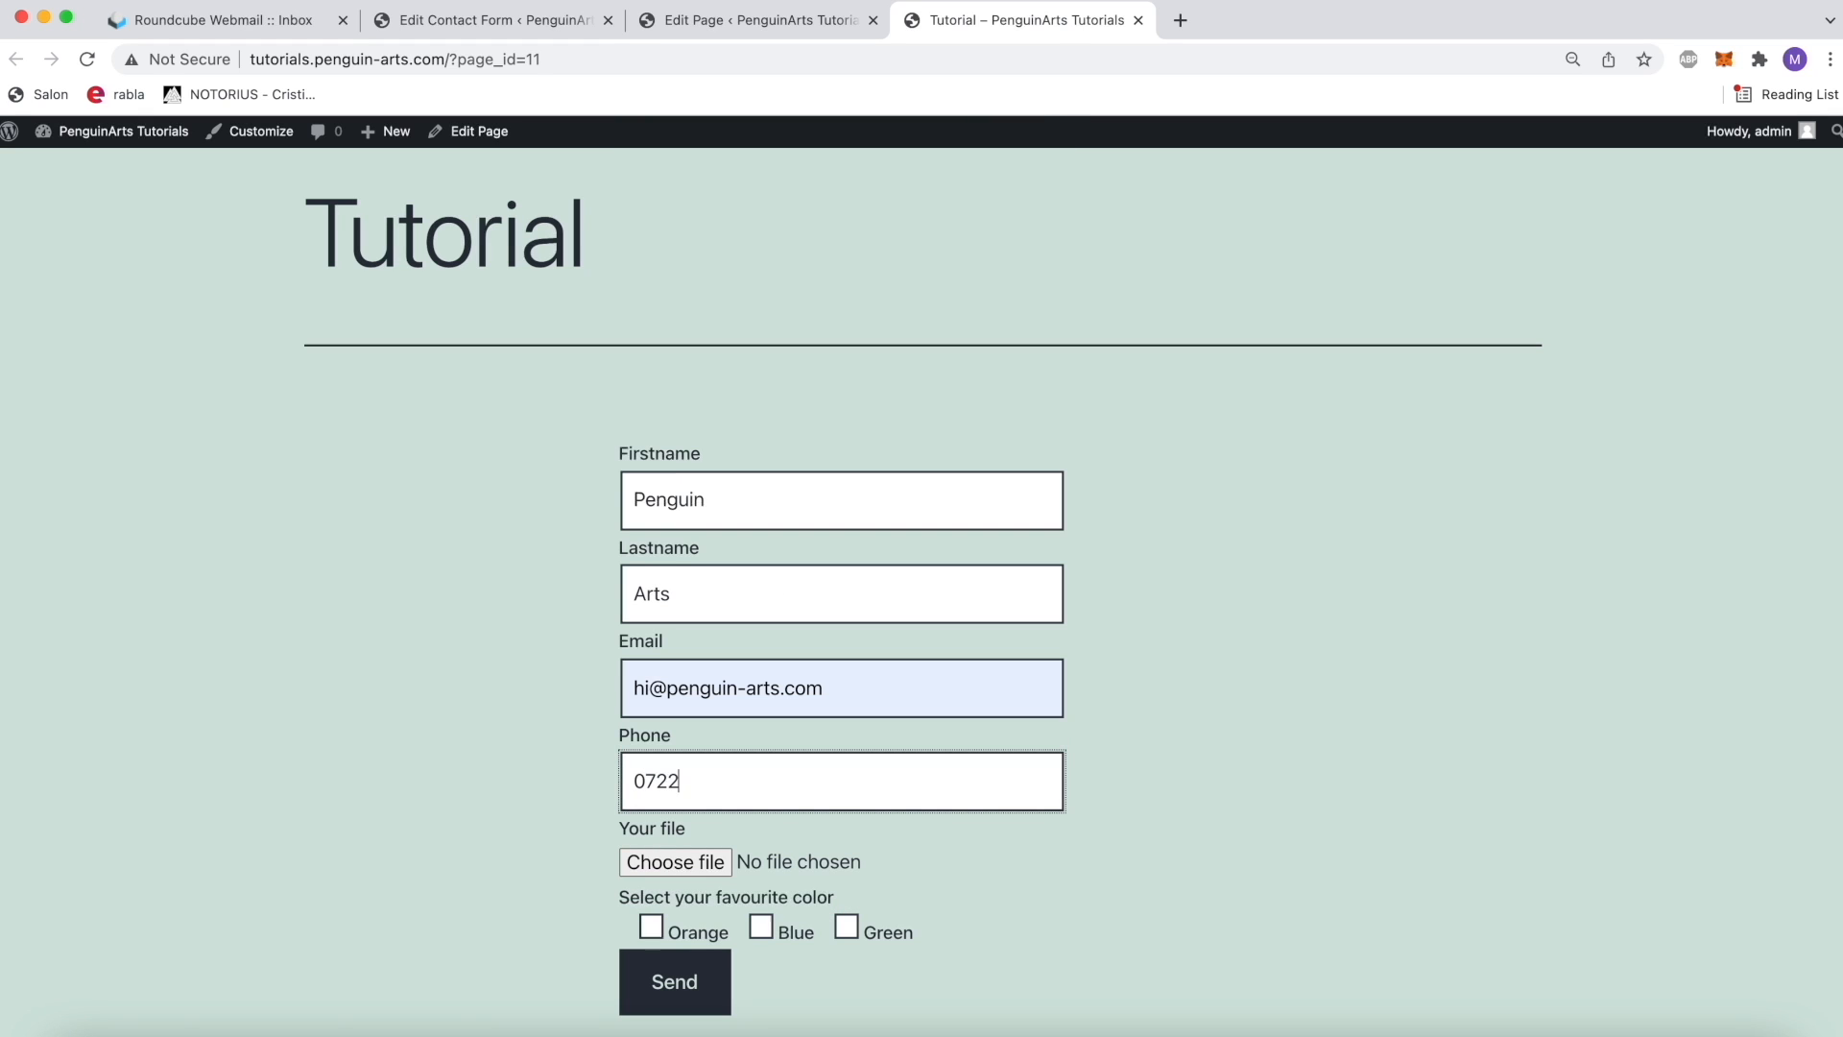
Step: Choose Green as the favourite color, attach the JPG image starting with 271421699 and submit the form
left_click(875, 936)
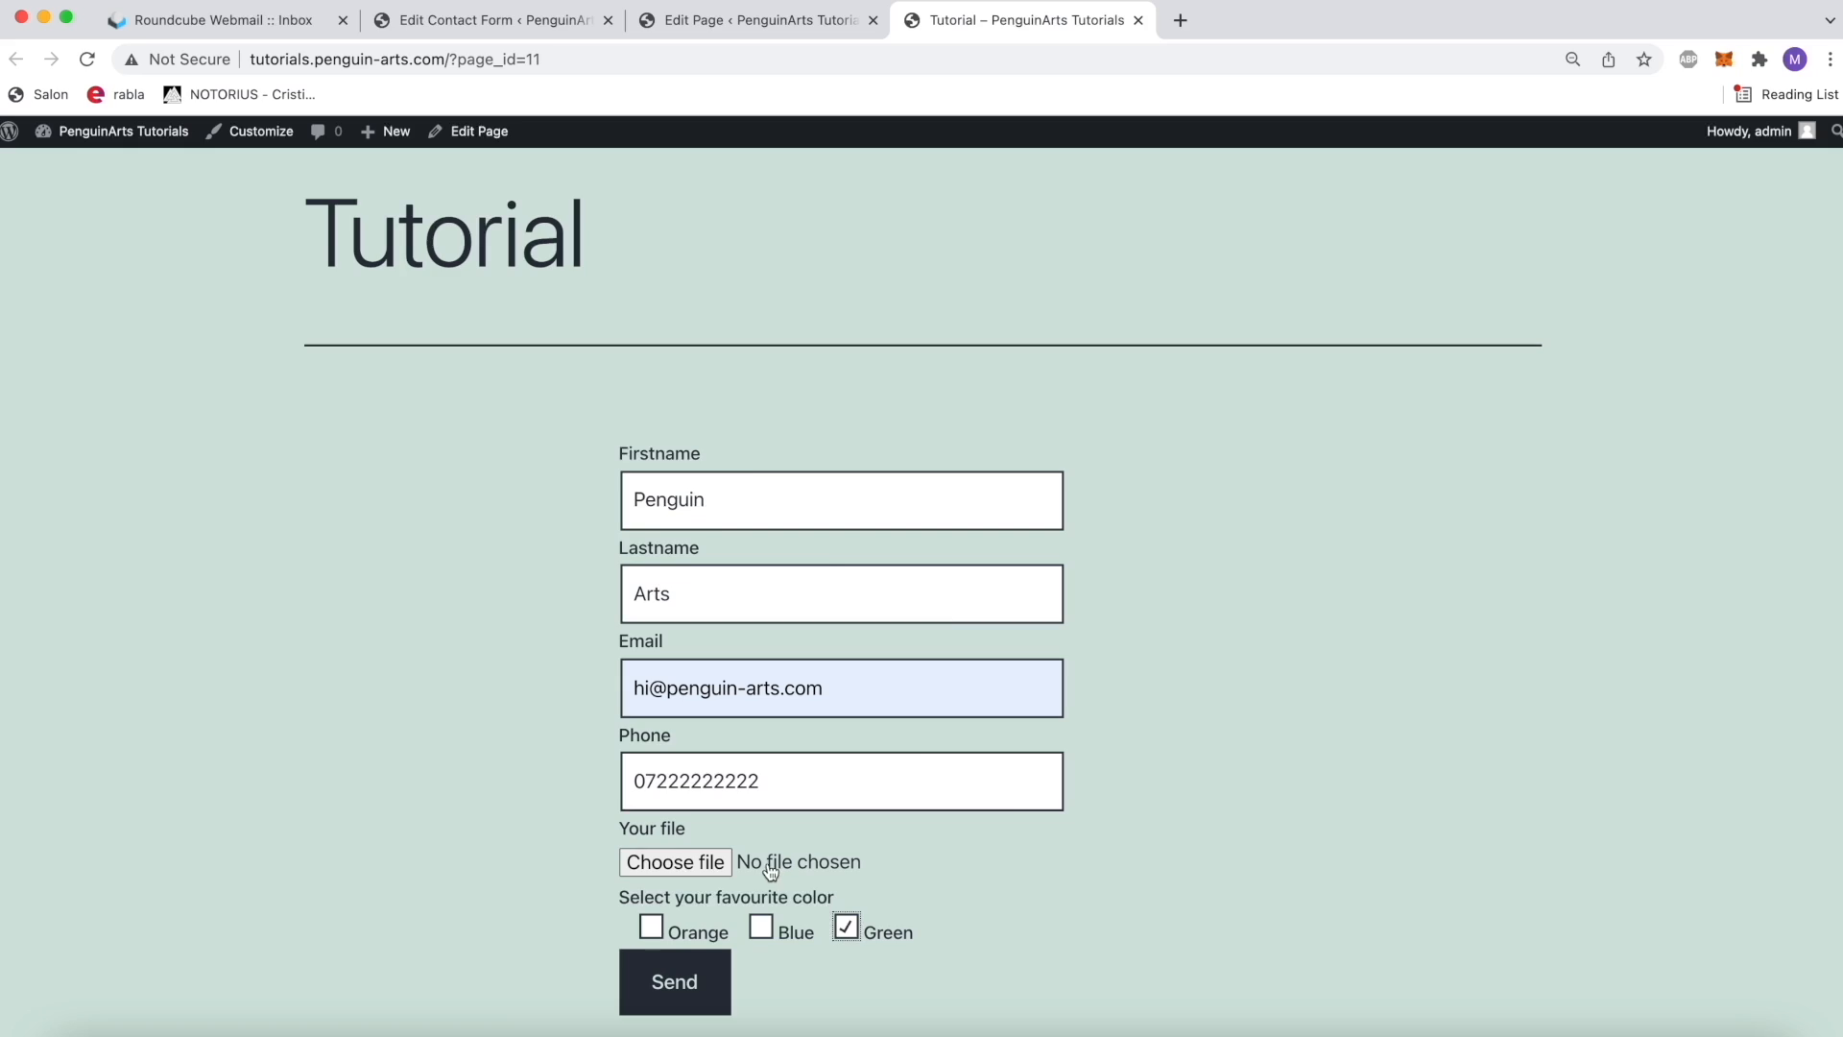
left_click(767, 862)
double_click(866, 457)
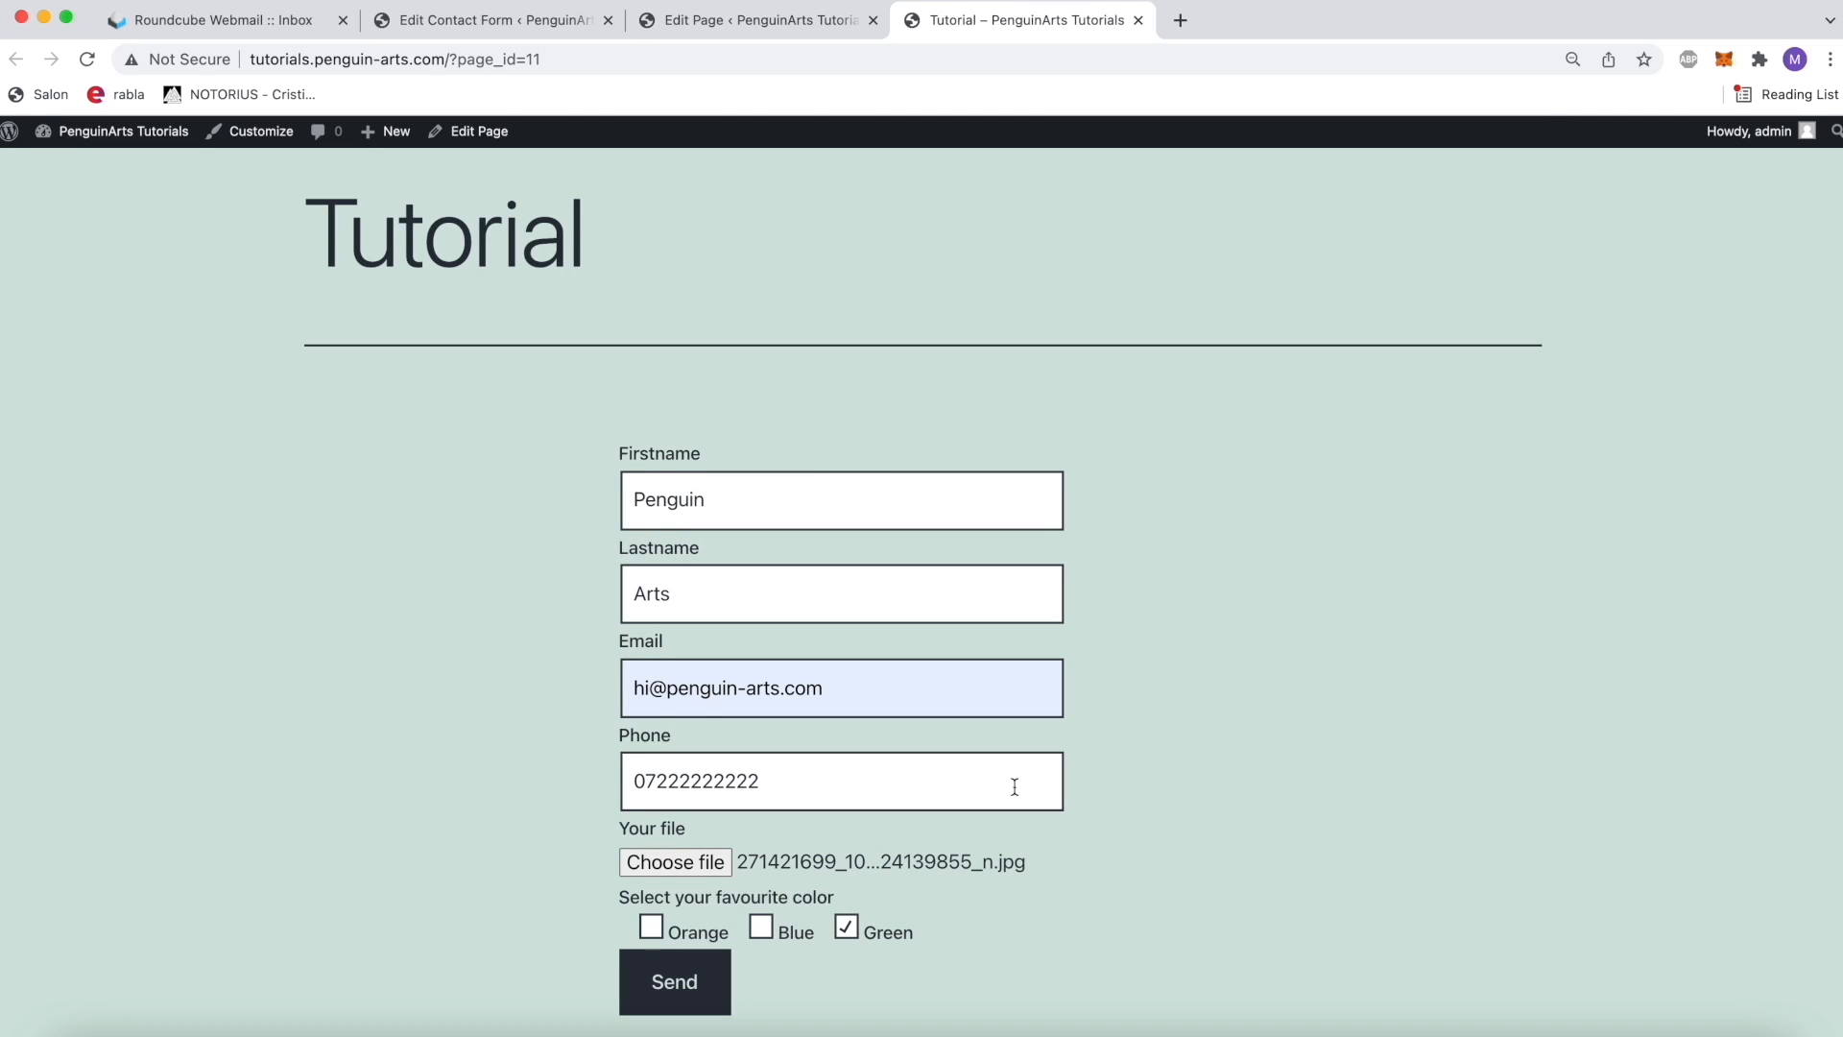
scroll(1074, 705, "down", 2)
left_click(675, 858)
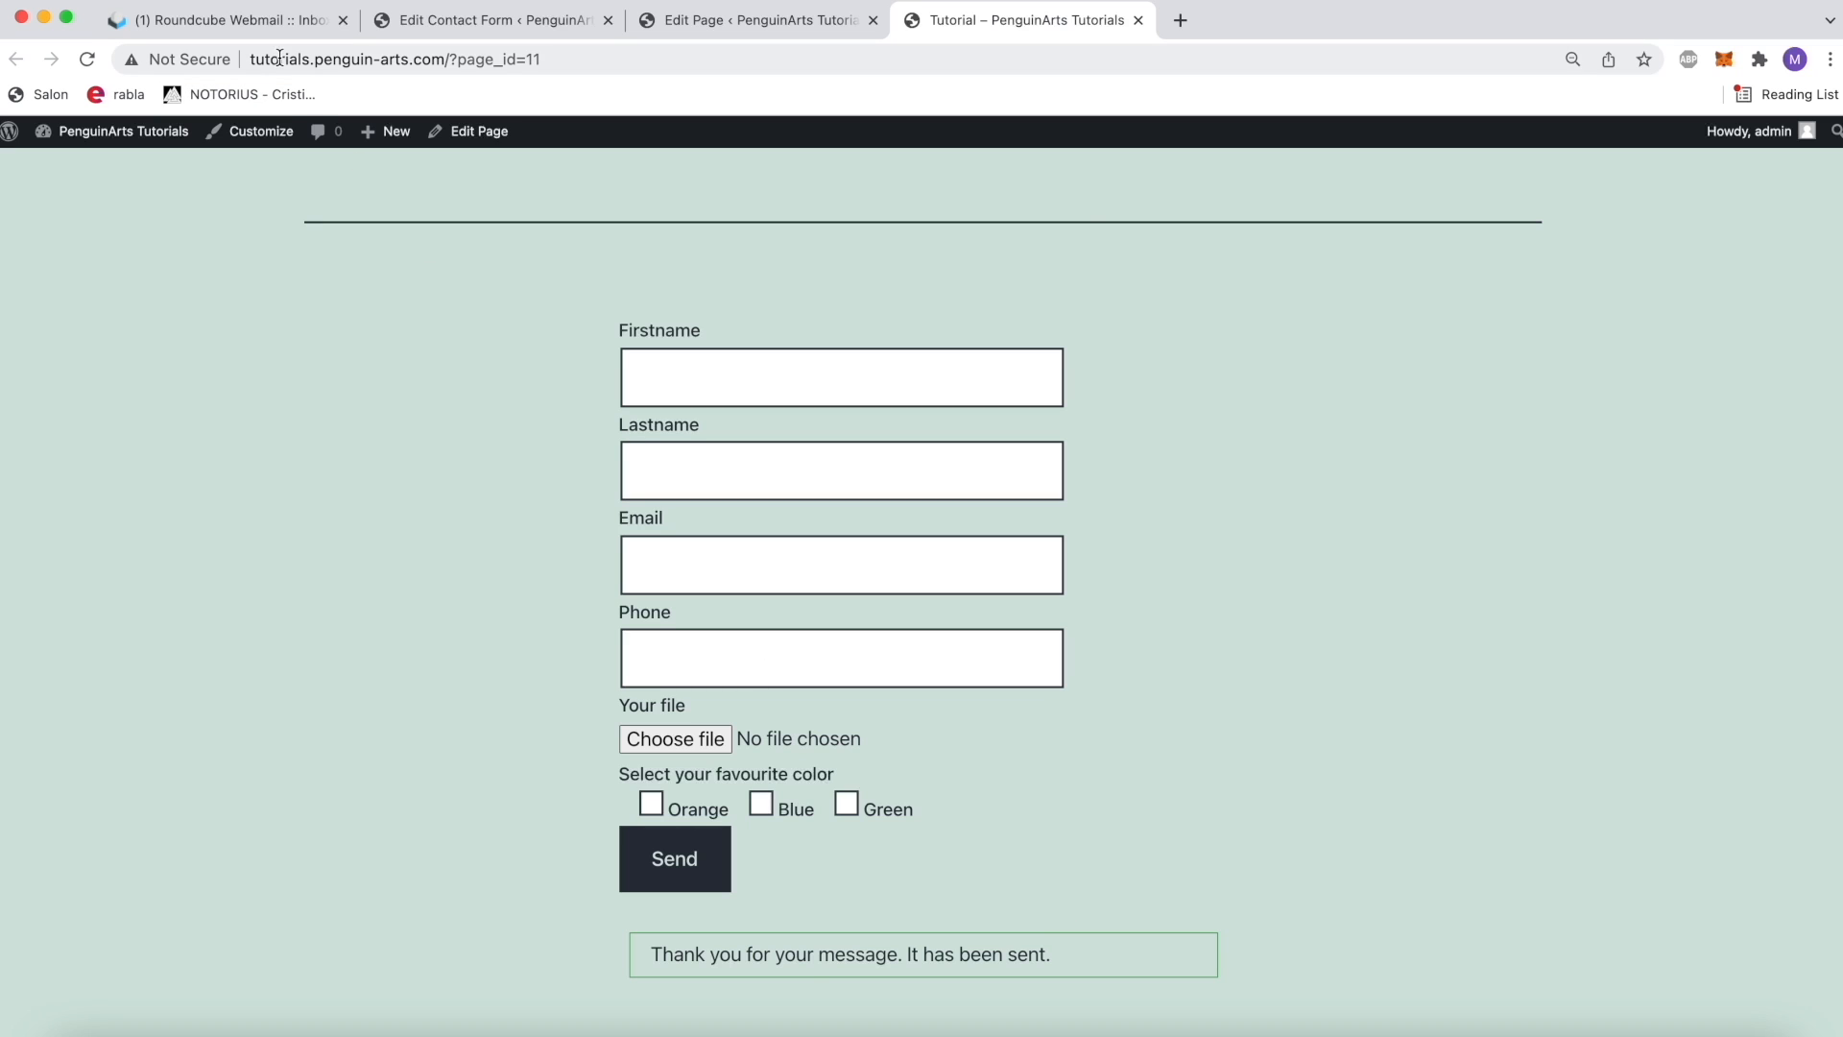
Step: Switch to the Roundcube webmail inbox, open the message sent by the contact form and examine its body
left_click(240, 22)
left_click(43, 295)
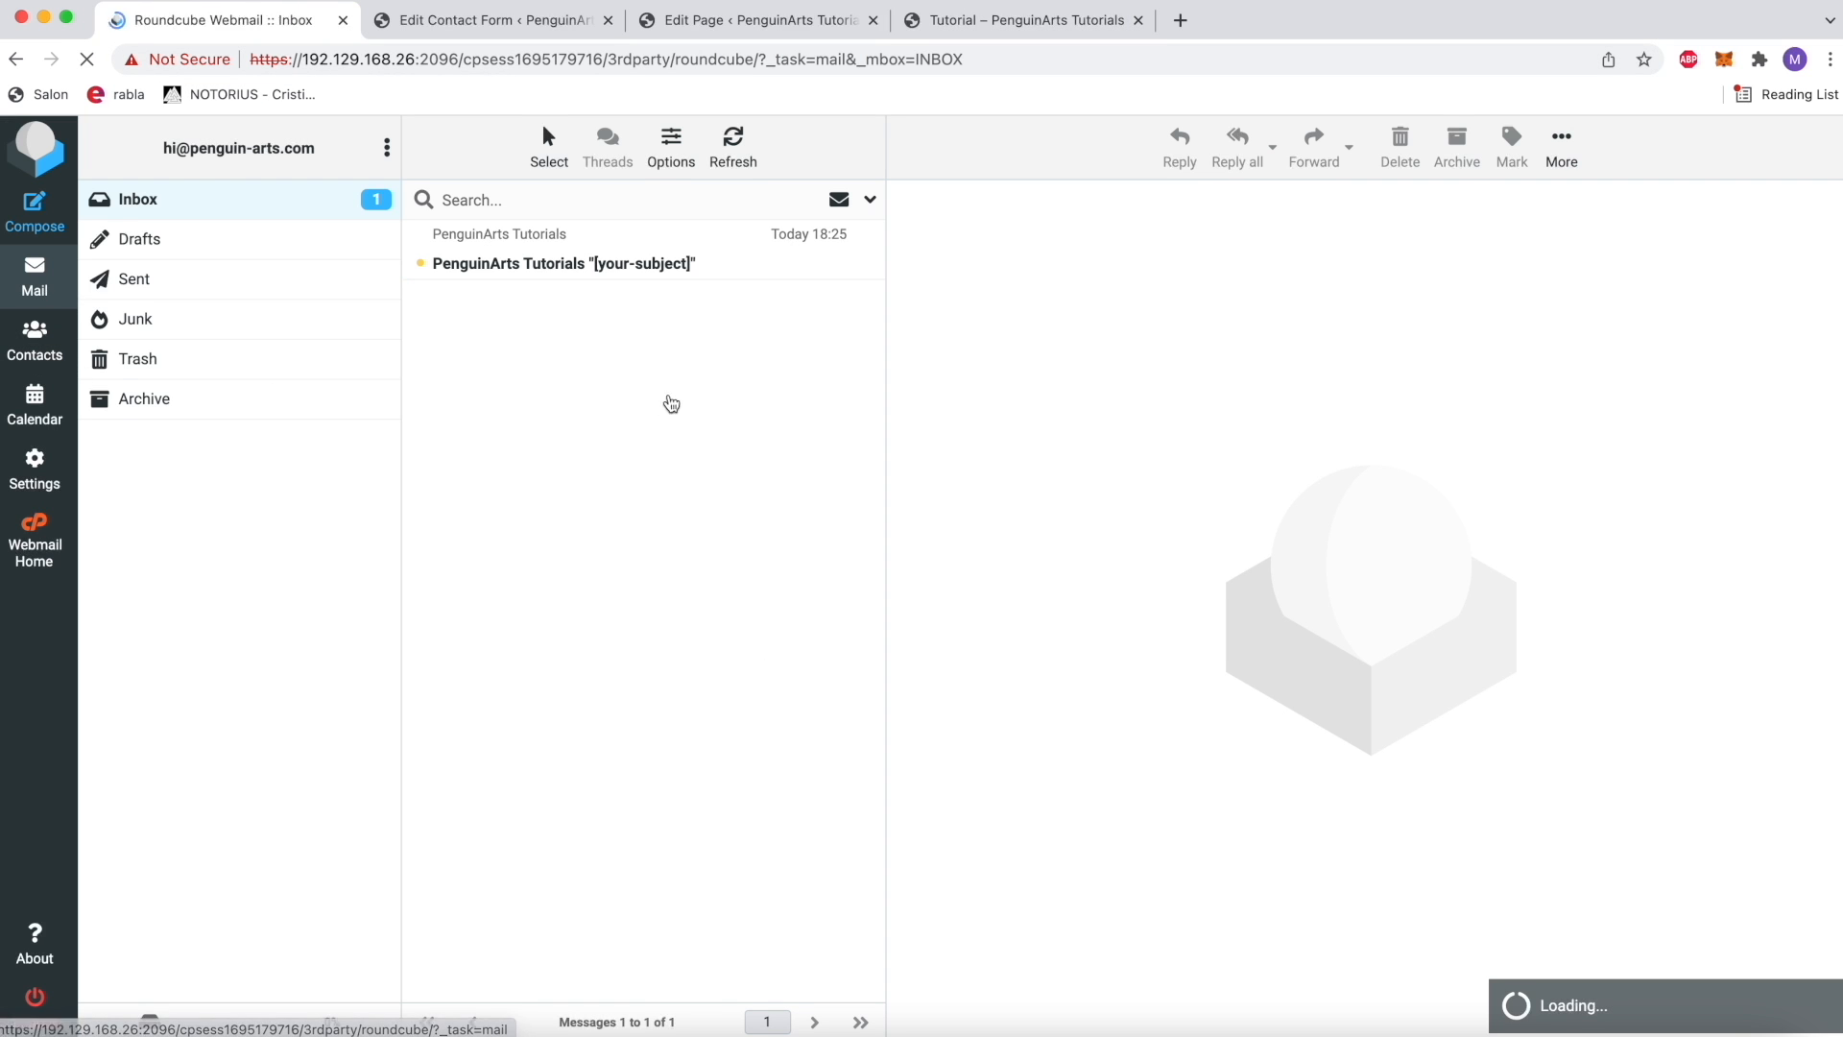
left_click(537, 272)
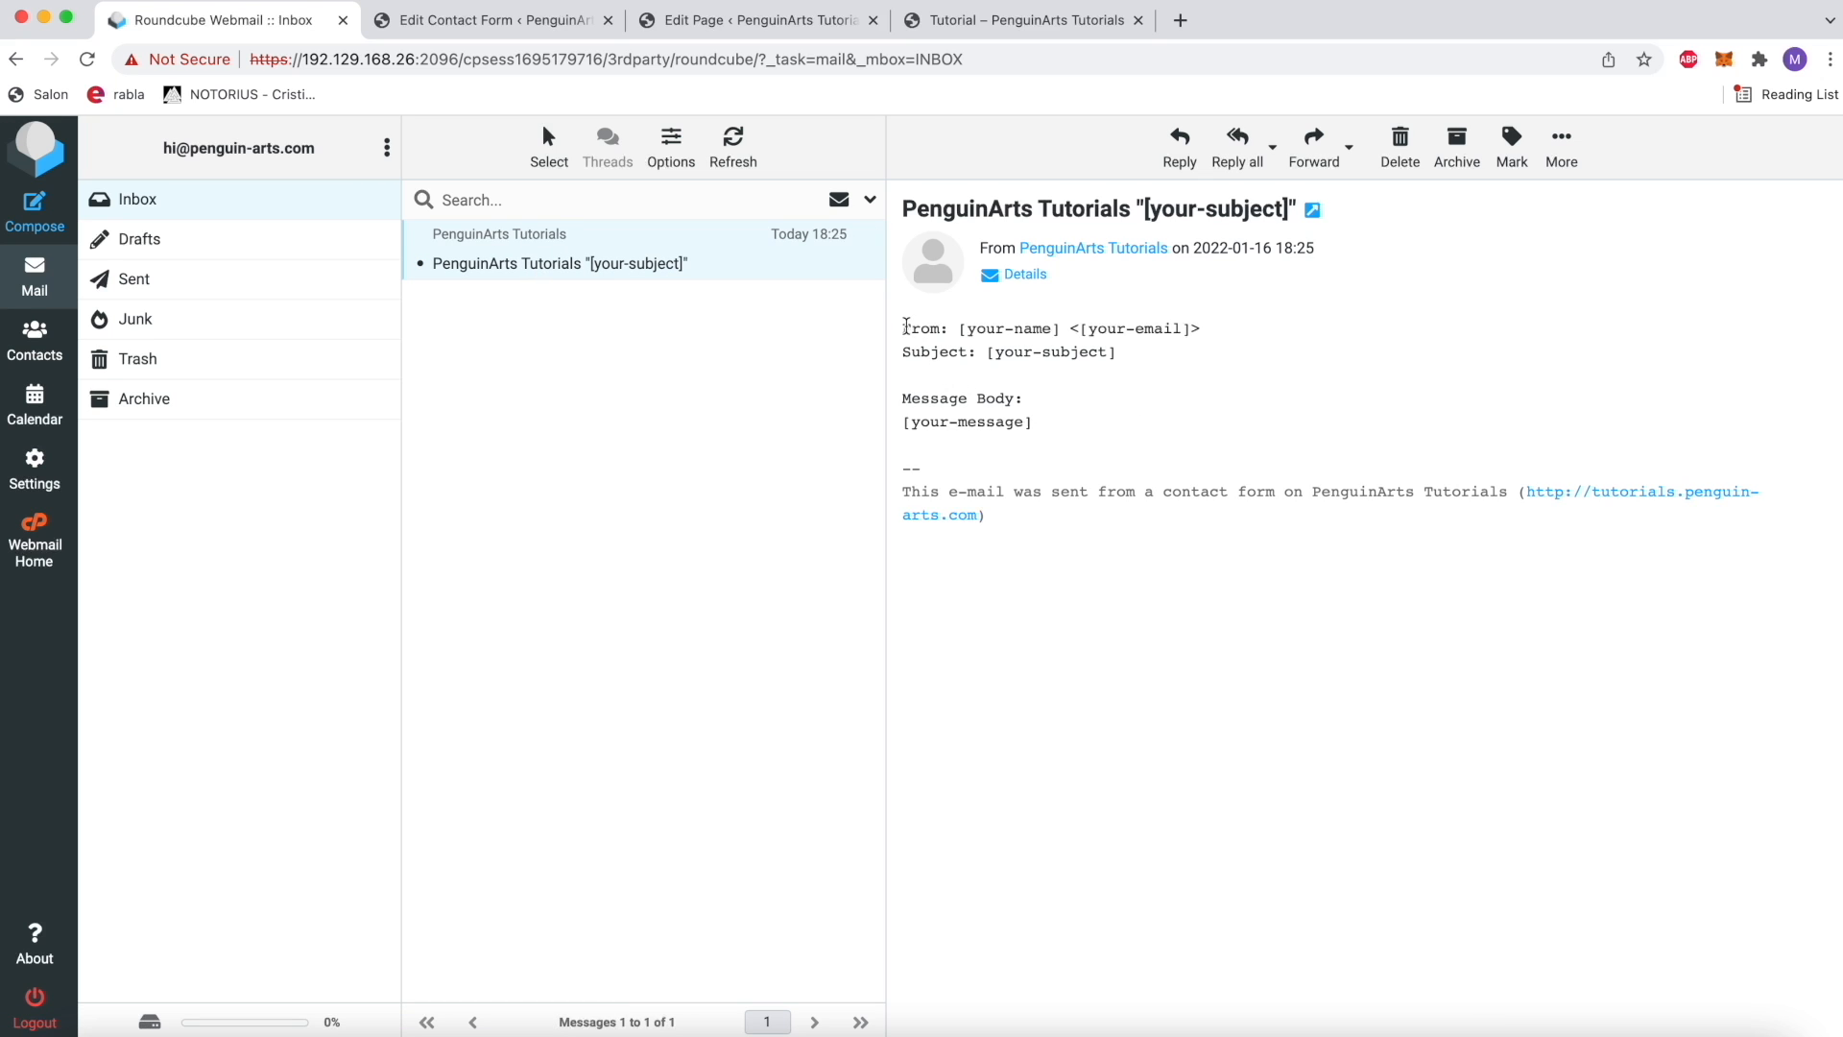
left_click_drag(902, 331, 1067, 496)
left_click(1070, 497)
Step: Return to the contact form's mail template and replace the [_site_title] tag in the sender with Tutorials Page
left_click(442, 30)
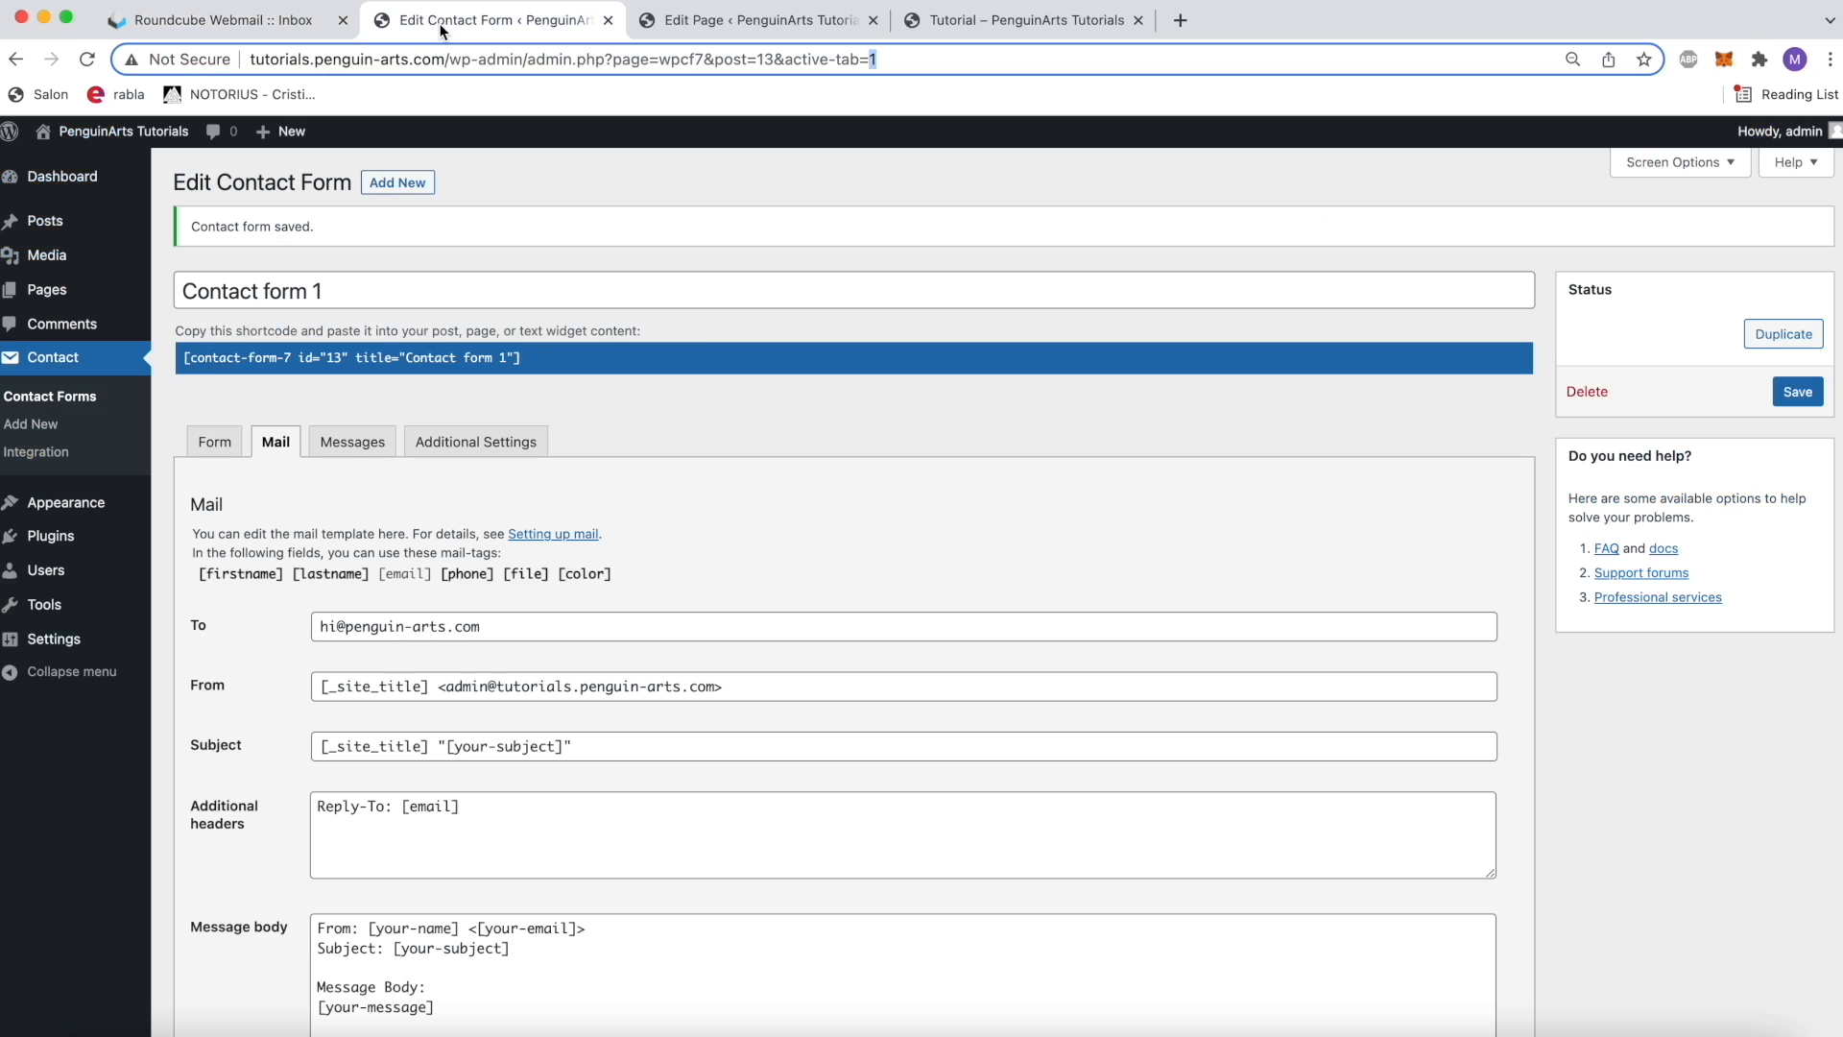
scroll(517, 521, "down", 2)
scroll(379, 429, "up", 2)
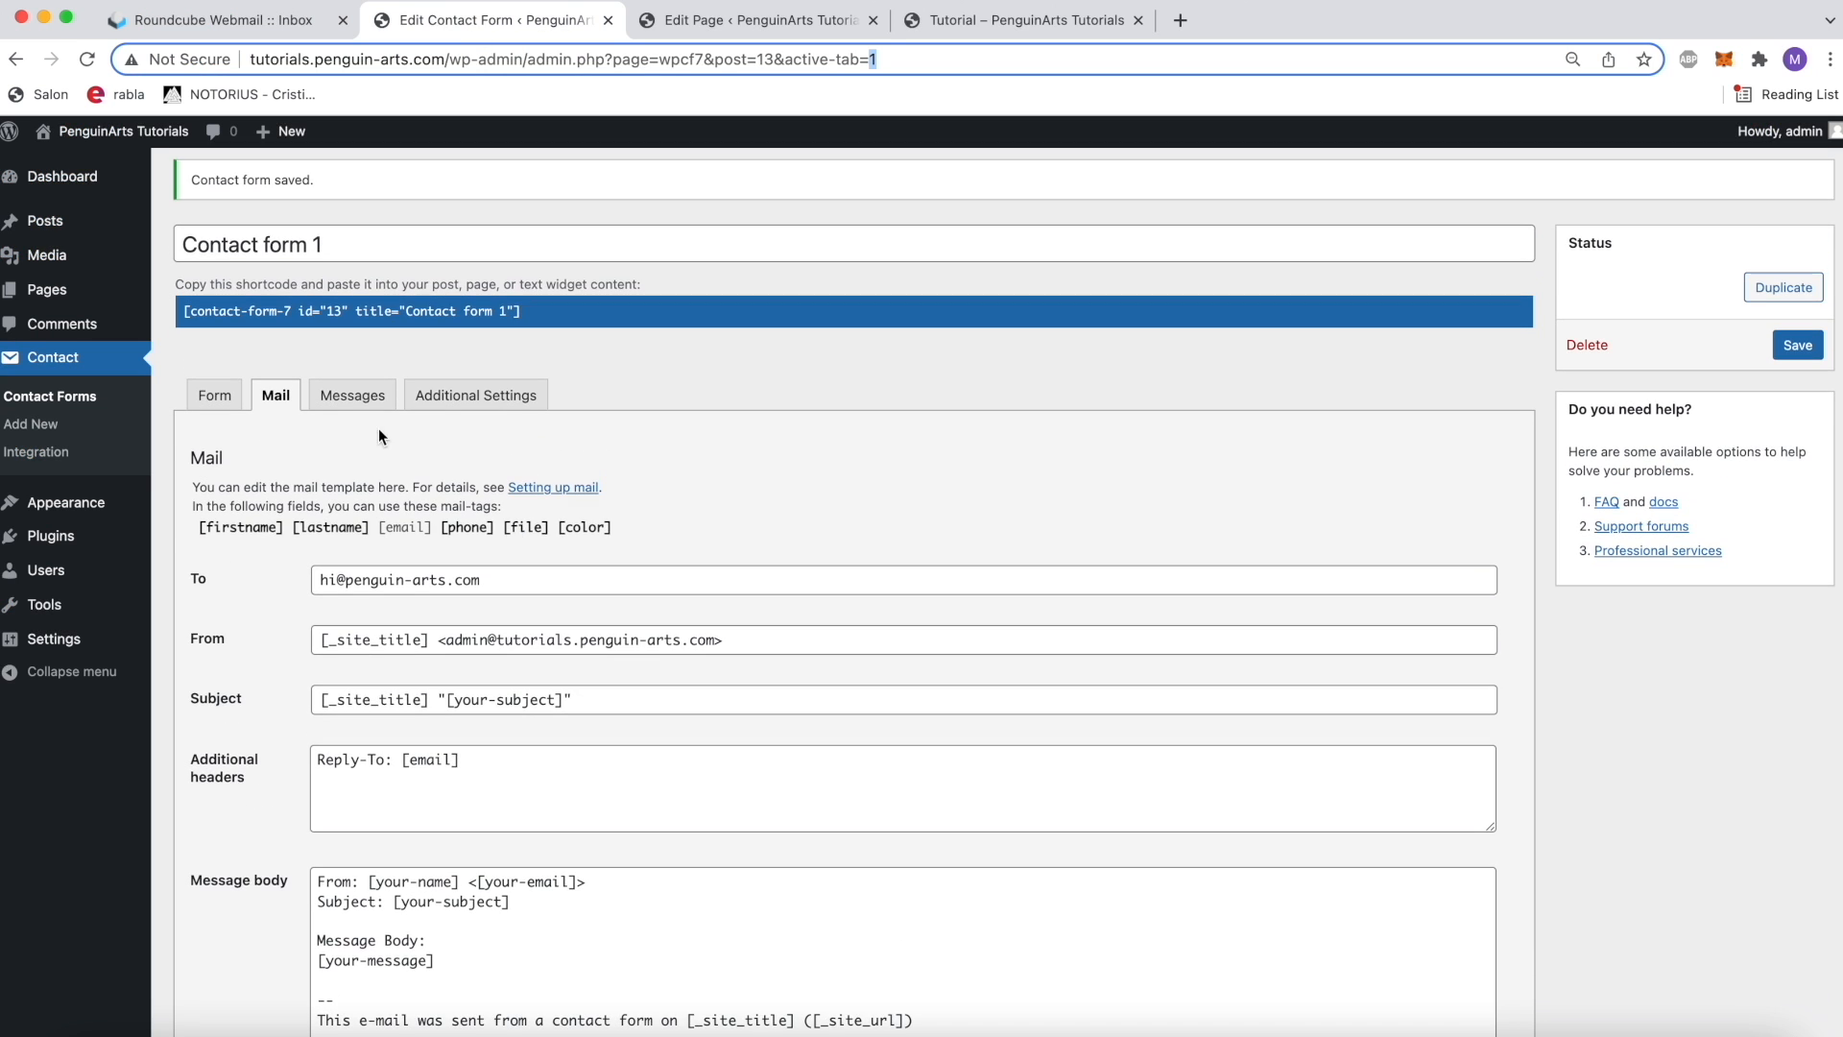
left_click(368, 249)
left_click(271, 404)
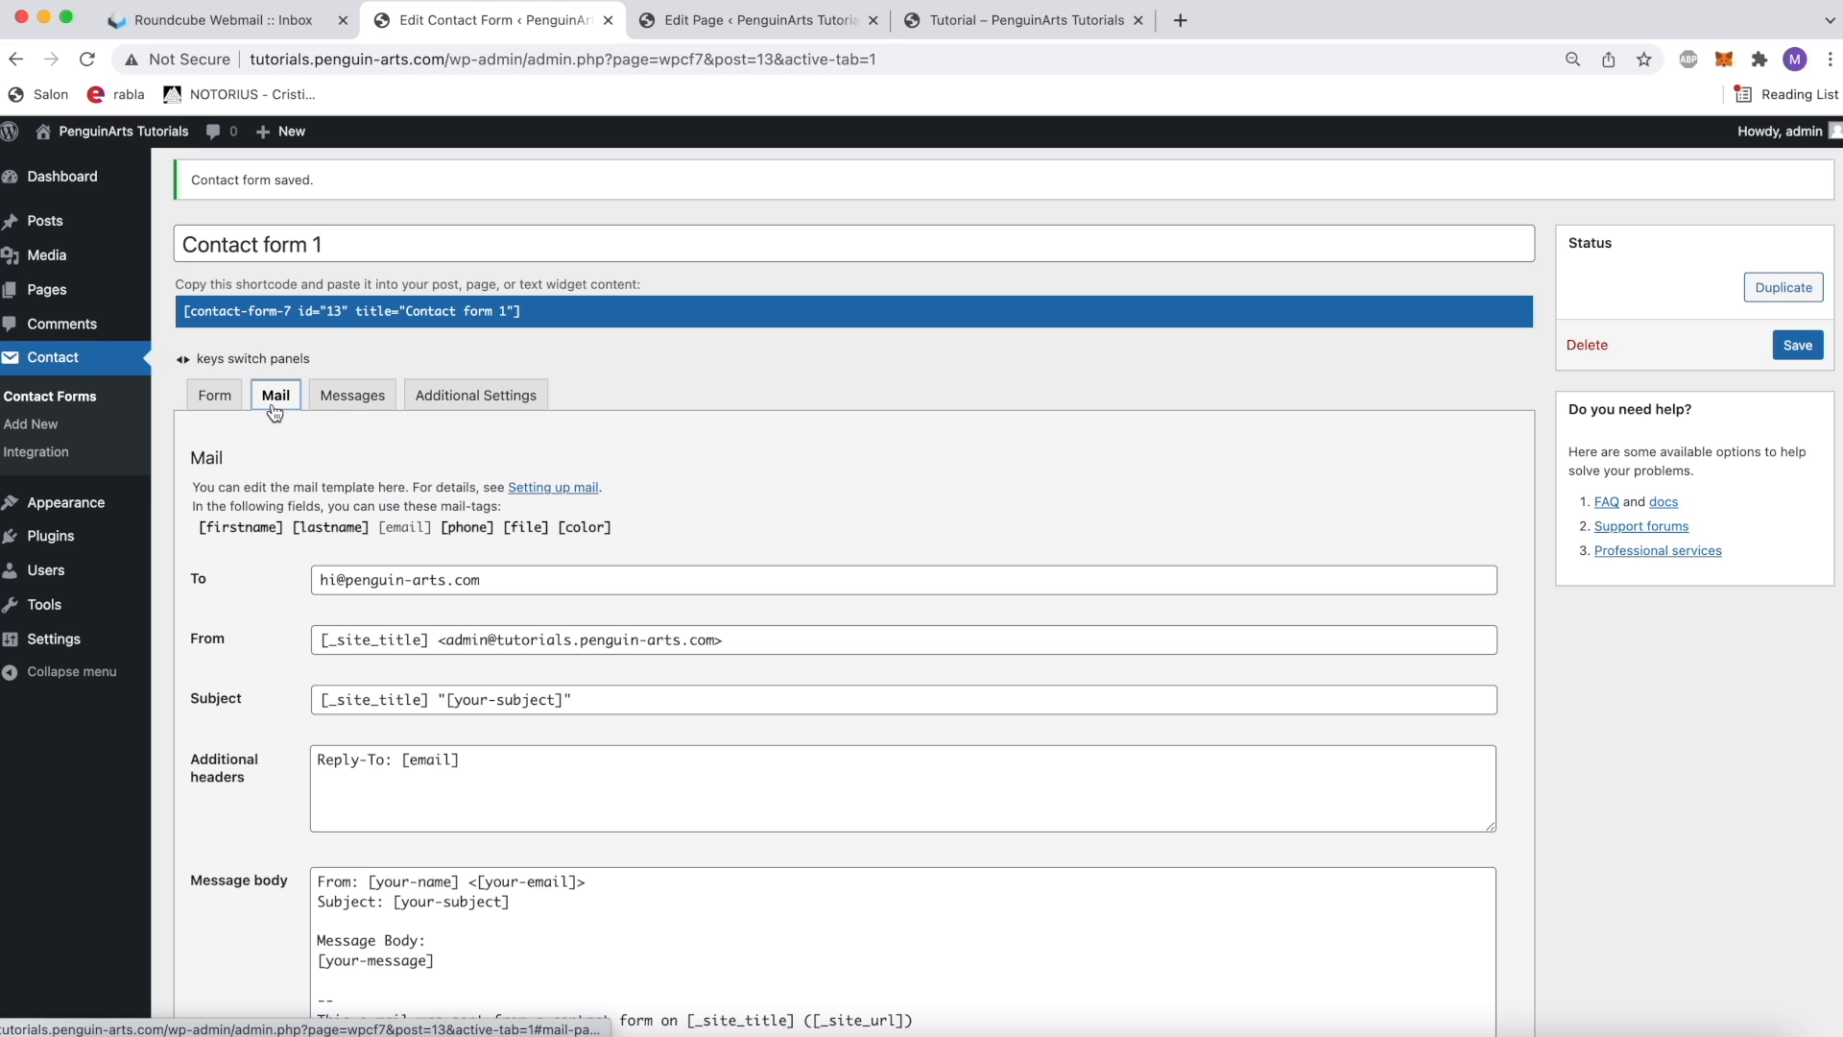
scroll(394, 490, "down", 2)
left_click_drag(319, 458, 893, 459)
key("Left")
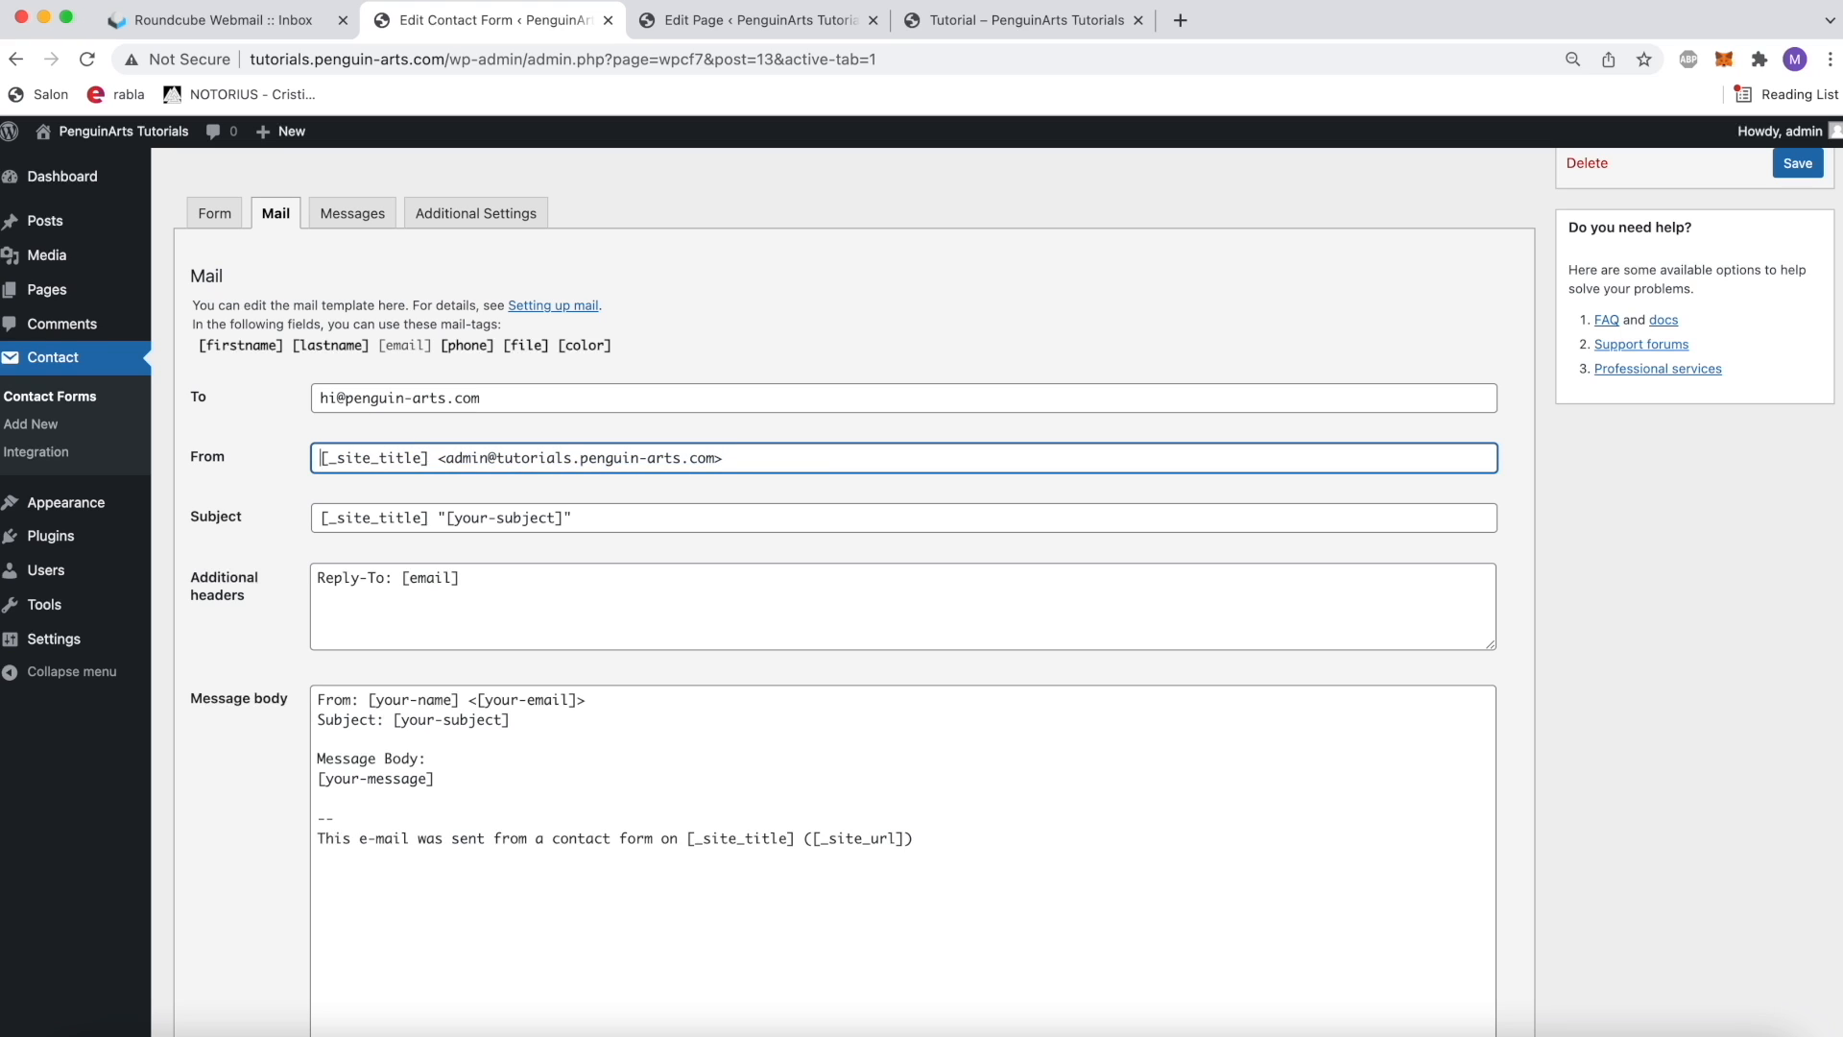
left_click_drag(432, 459, 303, 459)
key("BackSpace")
type("Tutorials Page")
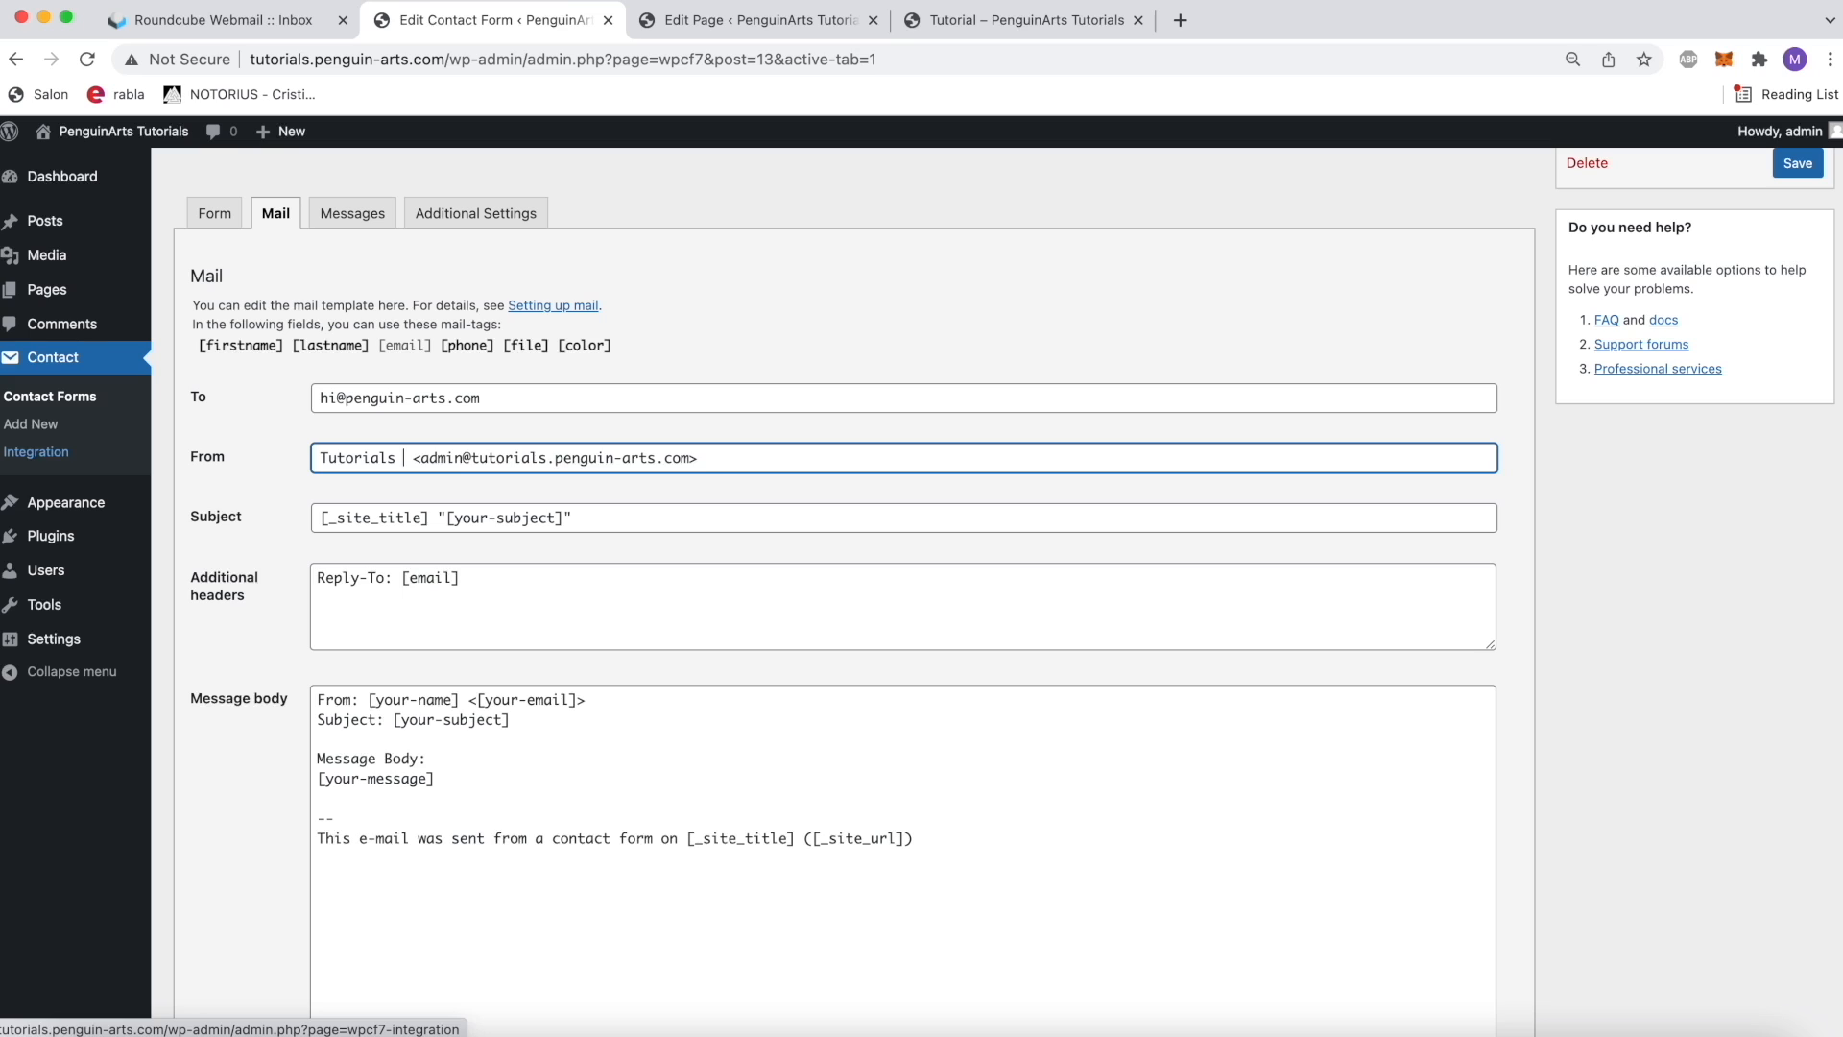
Step: Set the mail subject to Tutorials Page Contact Form
left_click_drag(576, 519, 319, 519)
key("BackSpace")
type("Tutorials Page Contact")
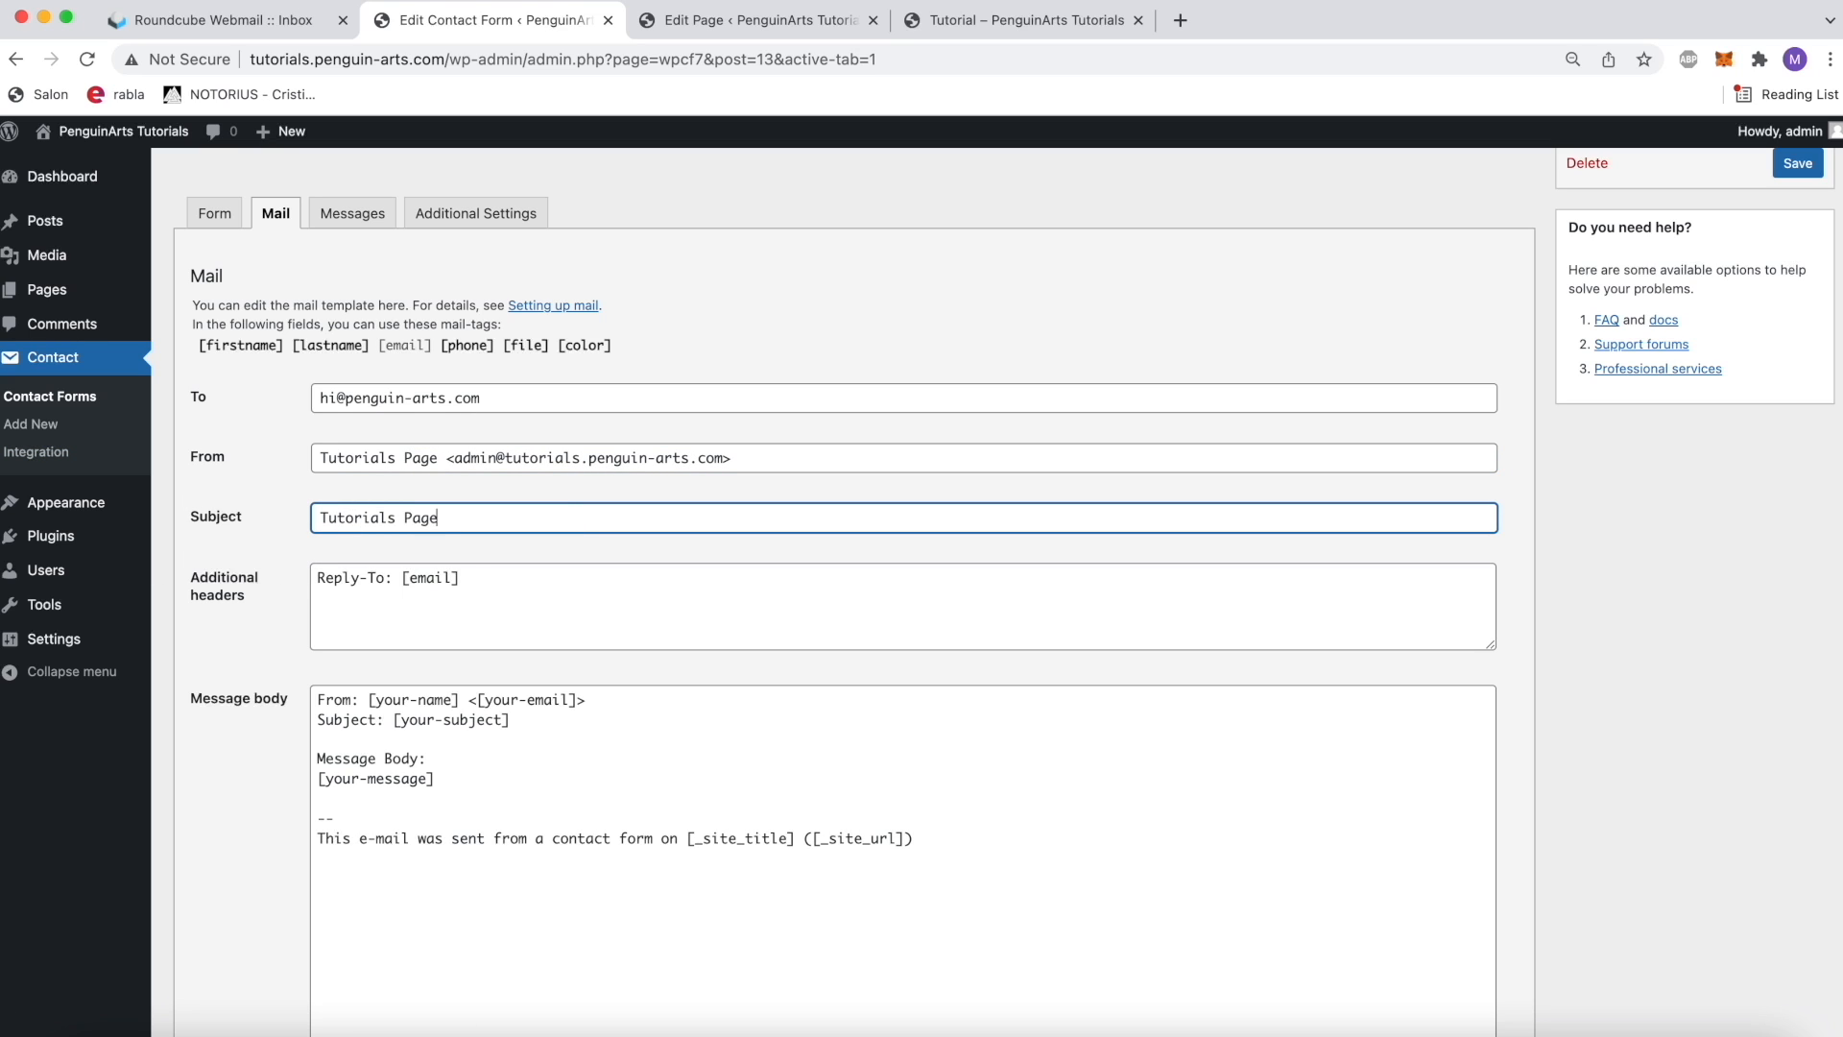
left_click(535, 588)
triple_click(534, 588)
left_click(564, 589)
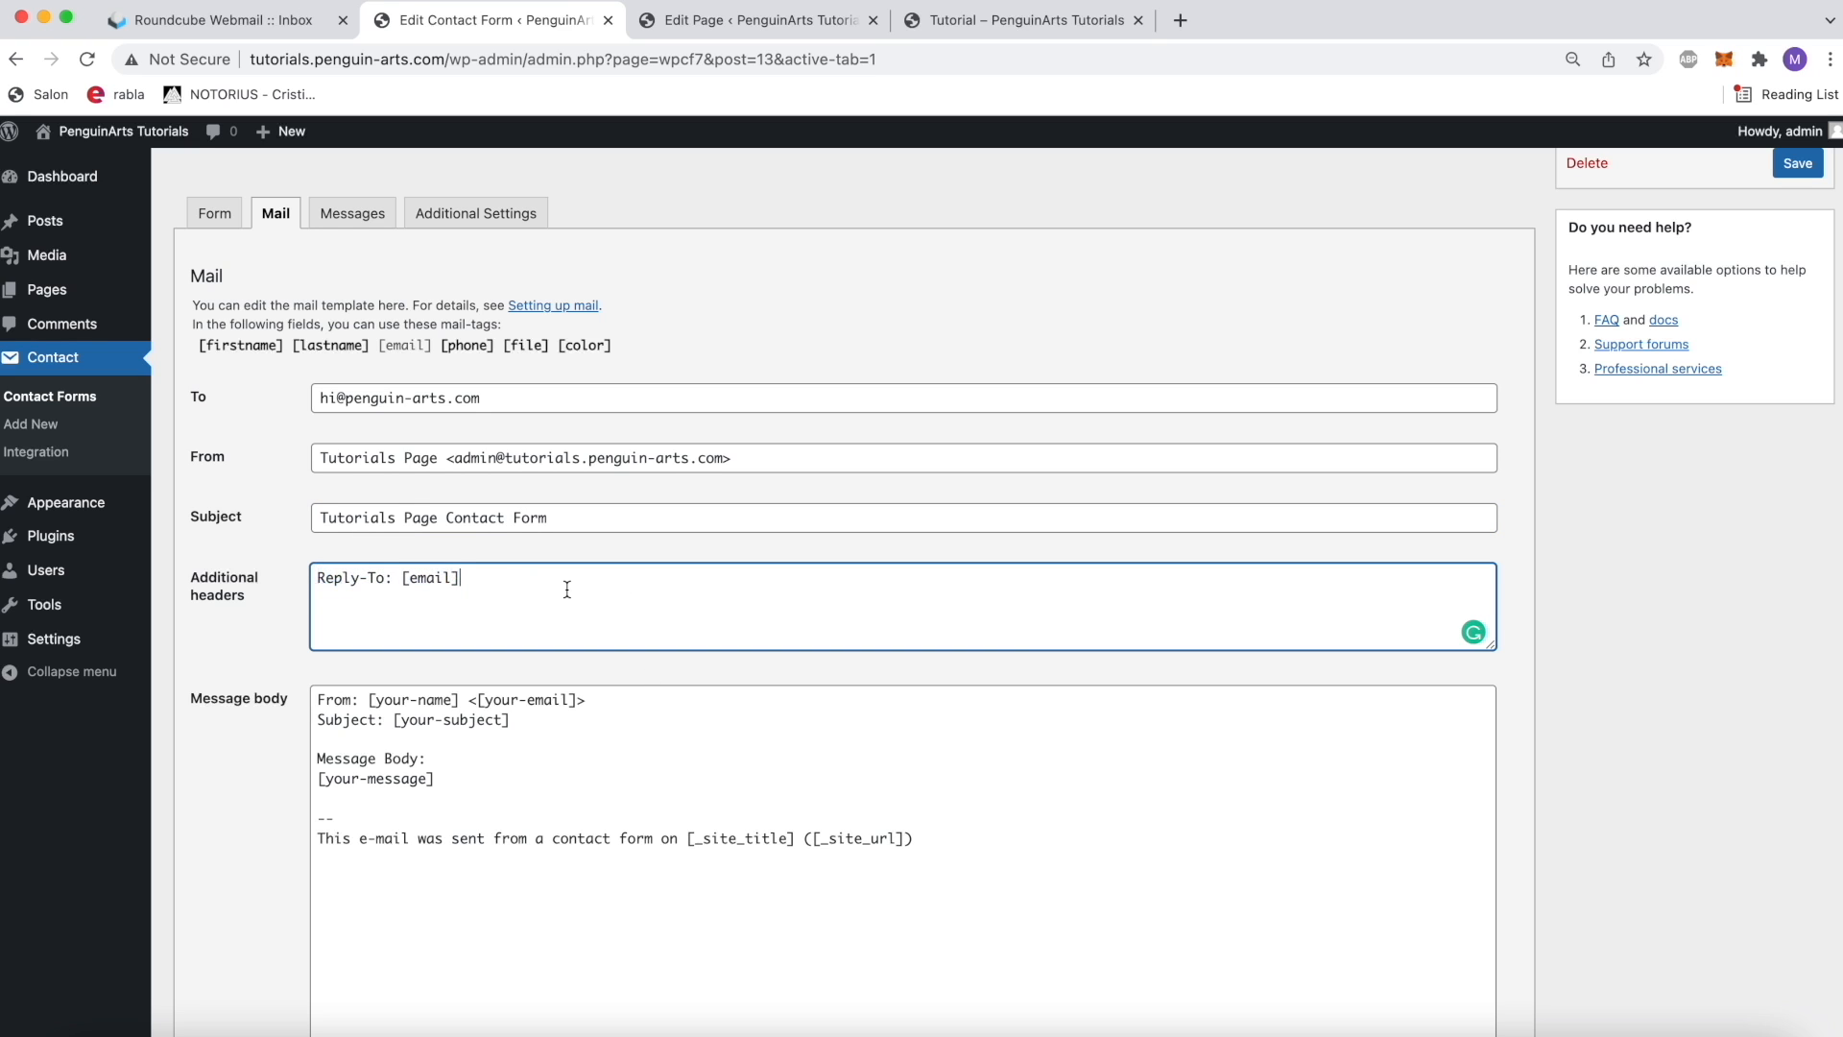
Step: Replace the default message body with the labels Firstname:, Lastname:, Email:, Phone: and Color: on separate lines
scroll(565, 589, "down", 3)
left_click(566, 590)
key("super+a")
key("BackSpace")
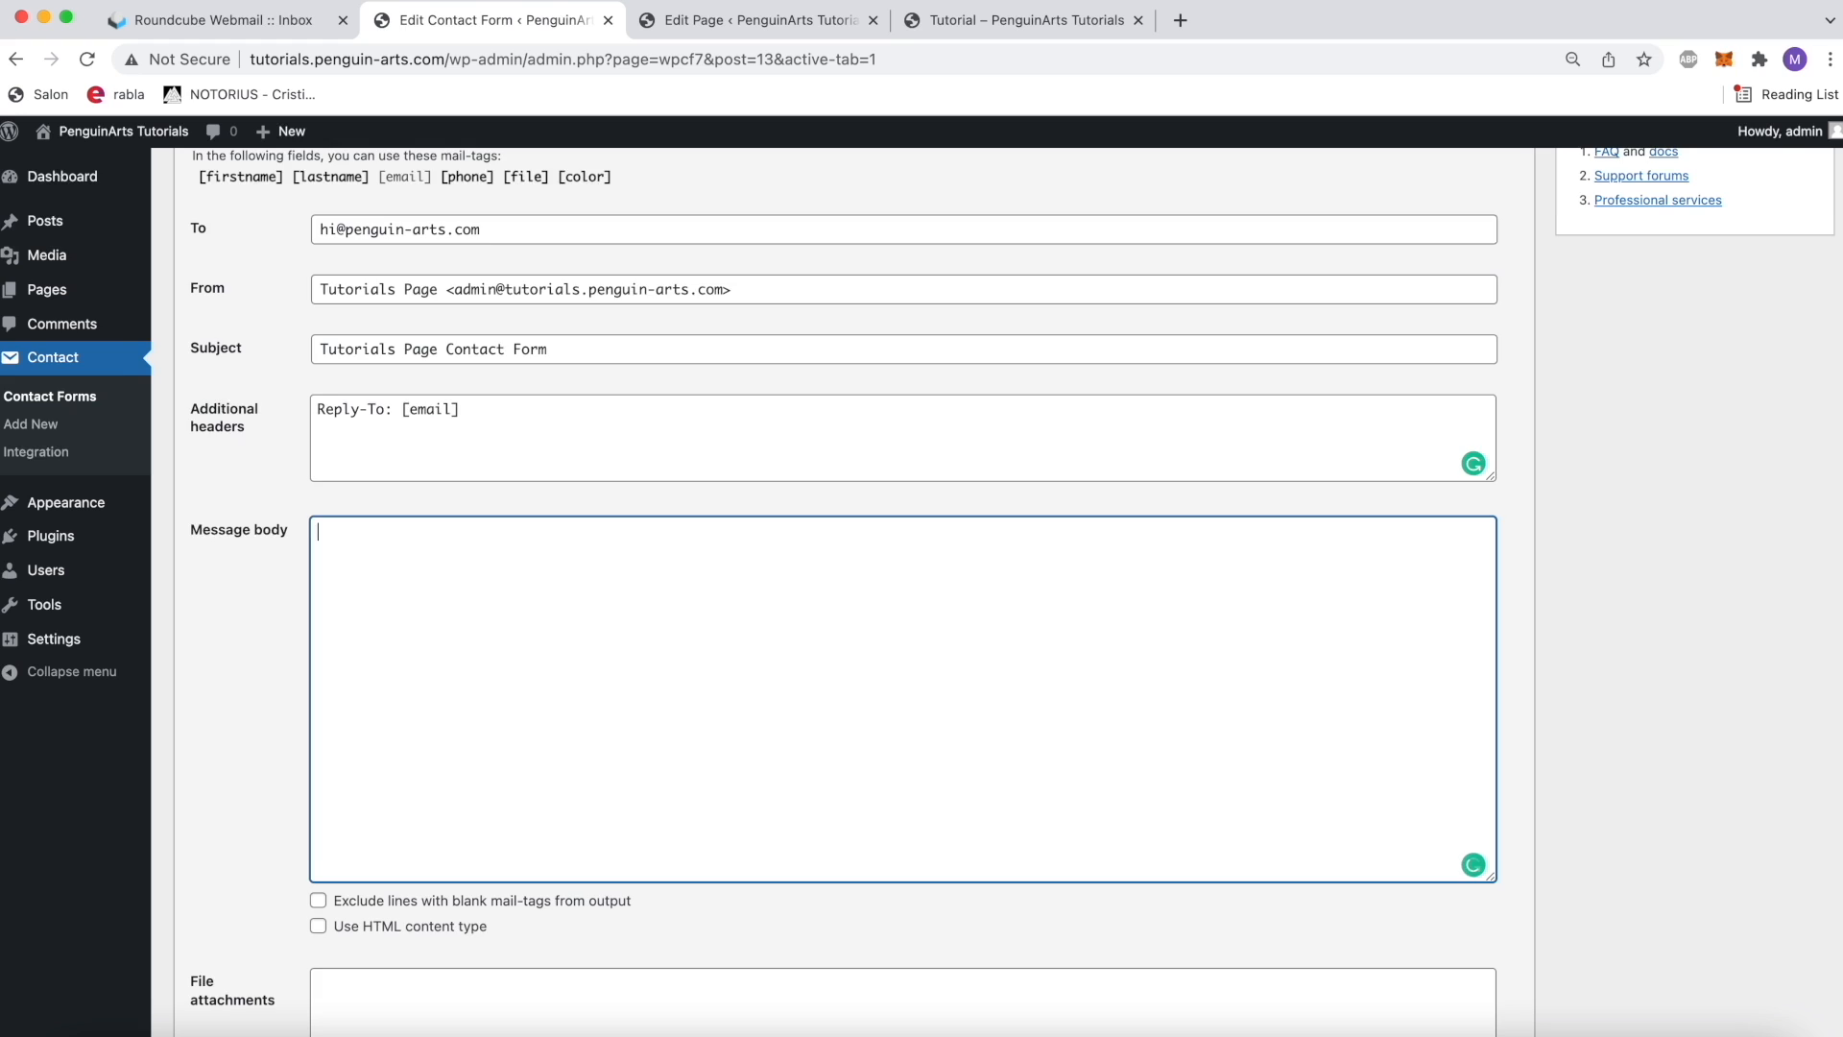
scroll(608, 663, "up", 1)
type("Firstnam")
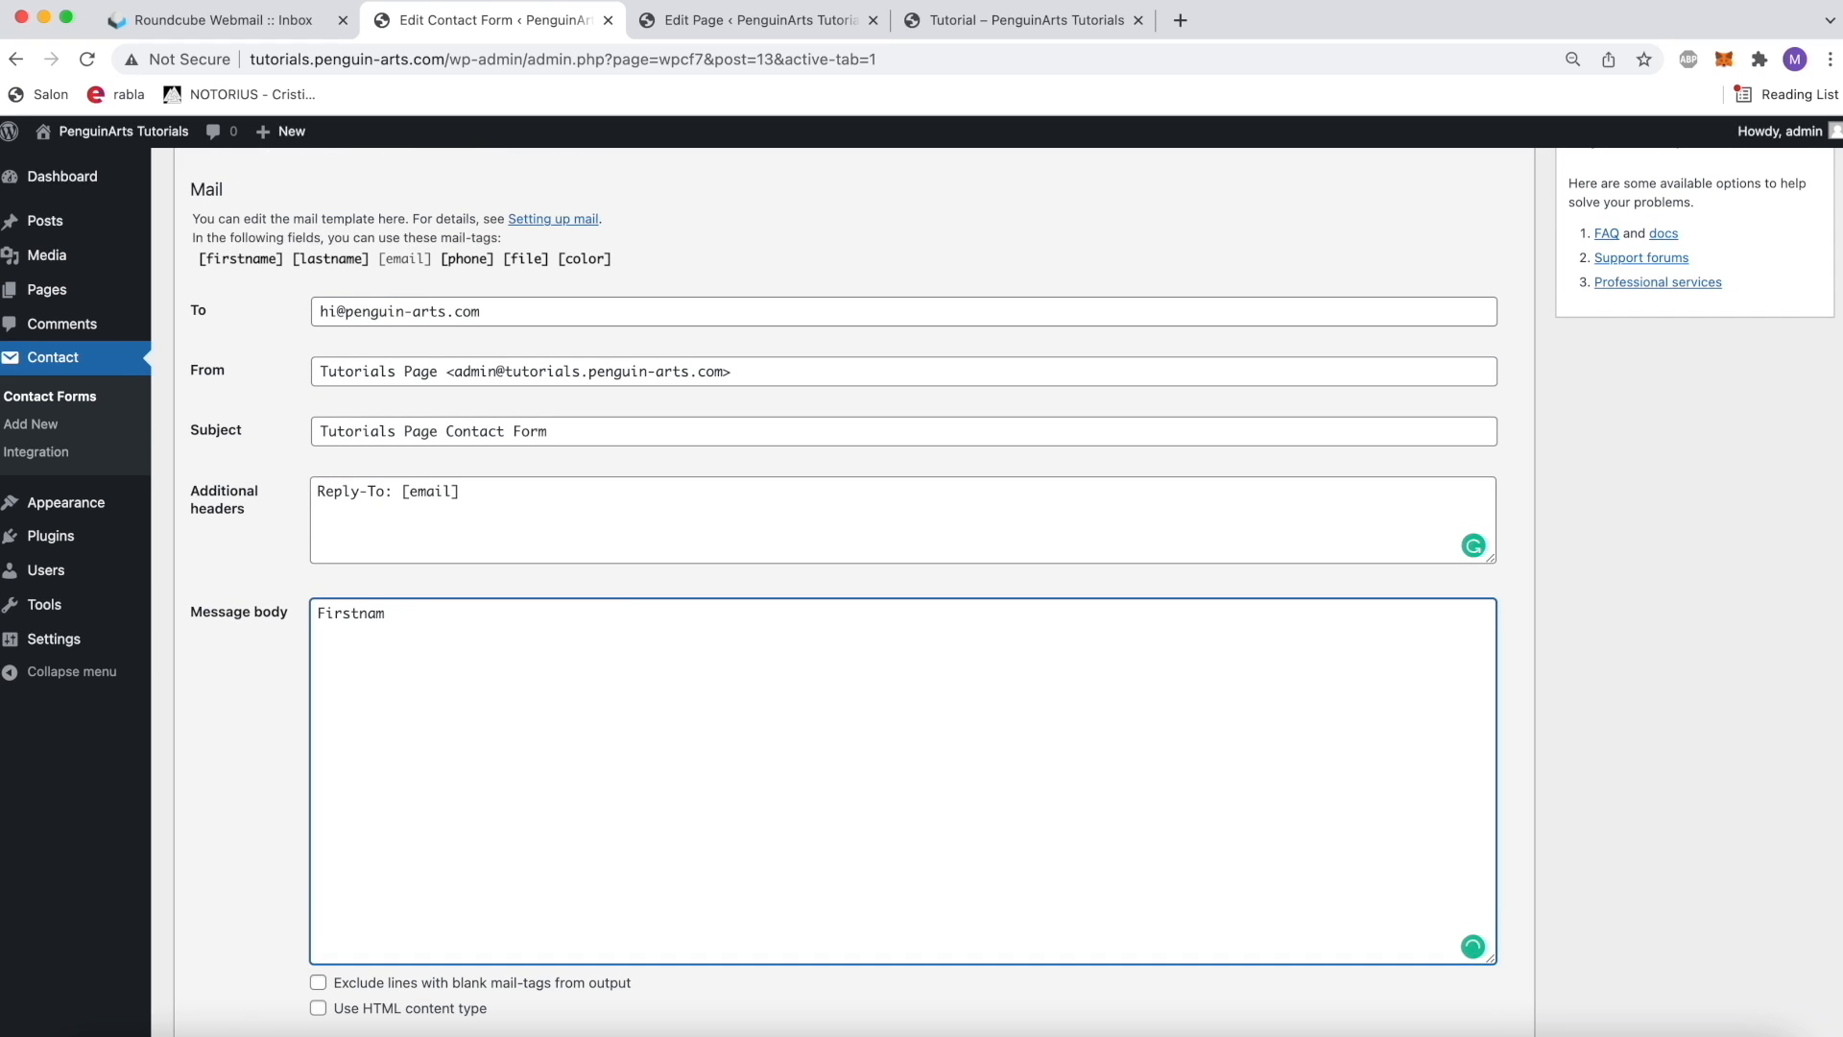
type("neLastname:")
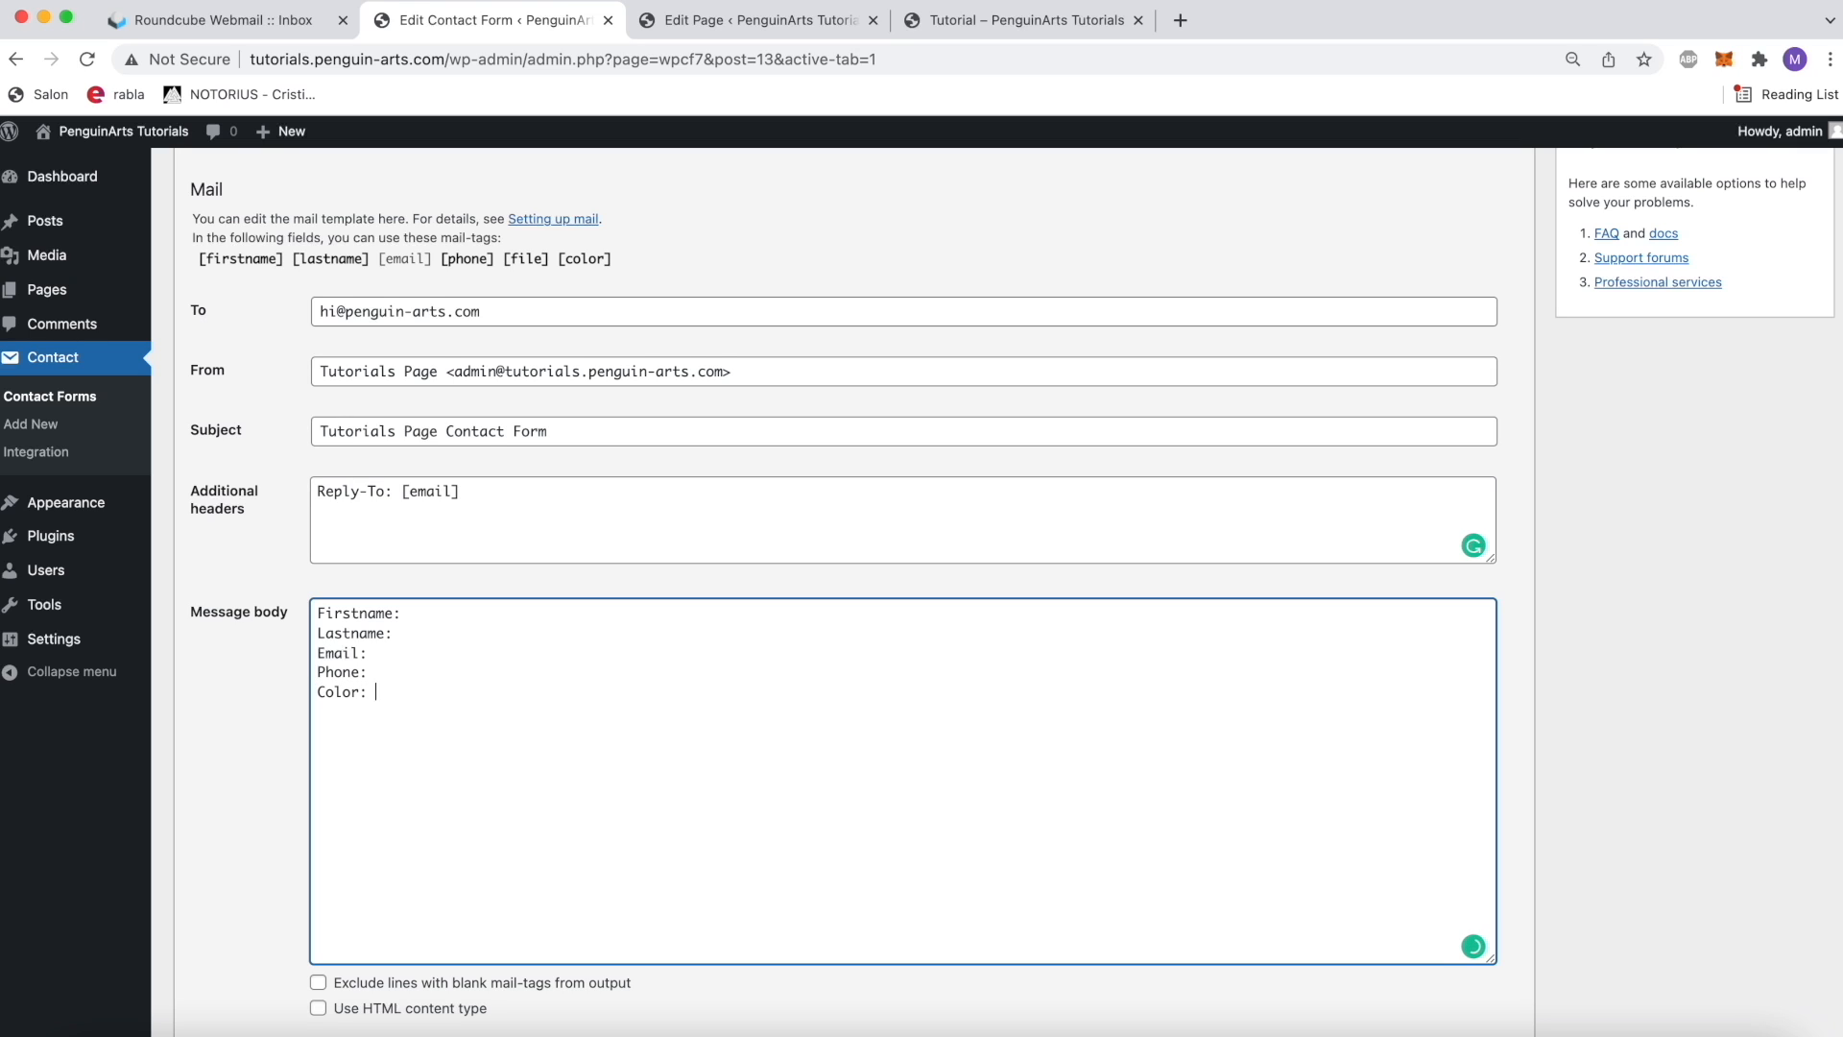
Step: Copy the [firstname], [lastname] and [email] mail tags after their matching labels in the message body
left_click_drag(283, 261, 198, 261)
key("ctrl+c")
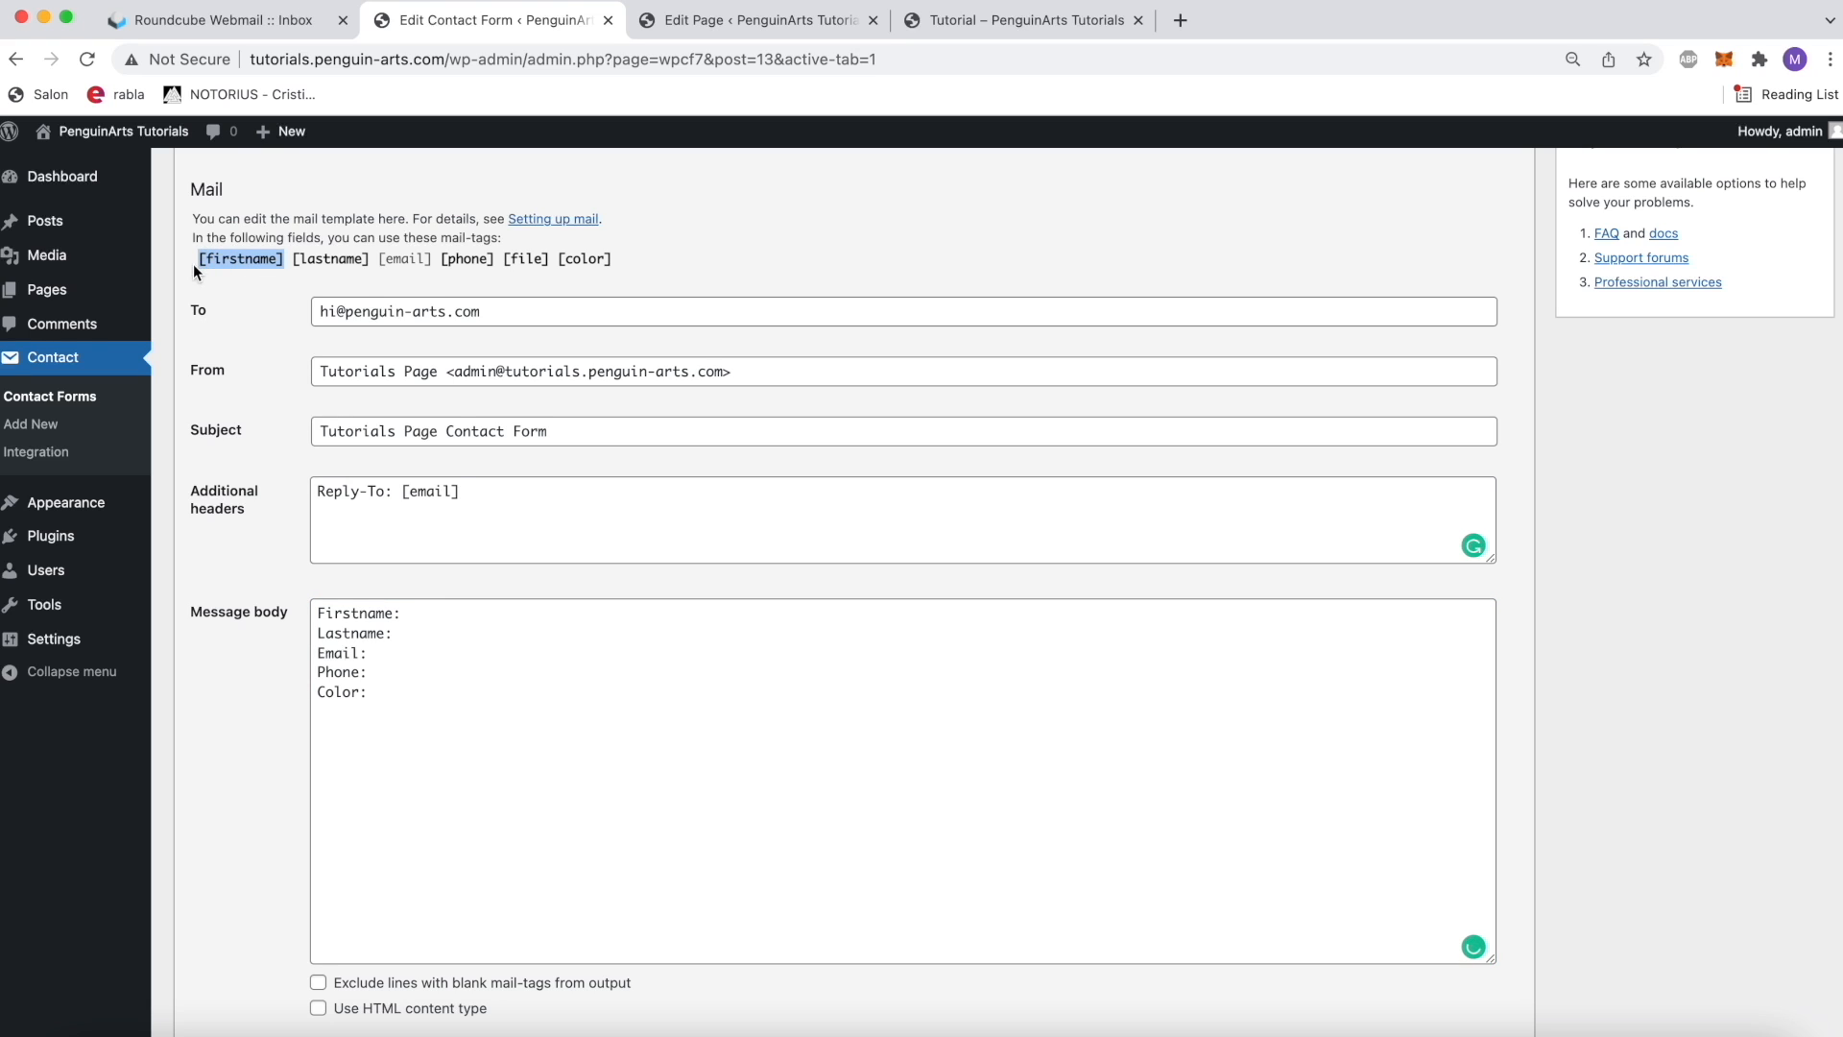
left_click(448, 610)
key("ctrl+v")
left_click_drag(370, 261, 290, 261)
key("ctrl+c")
left_click(421, 629)
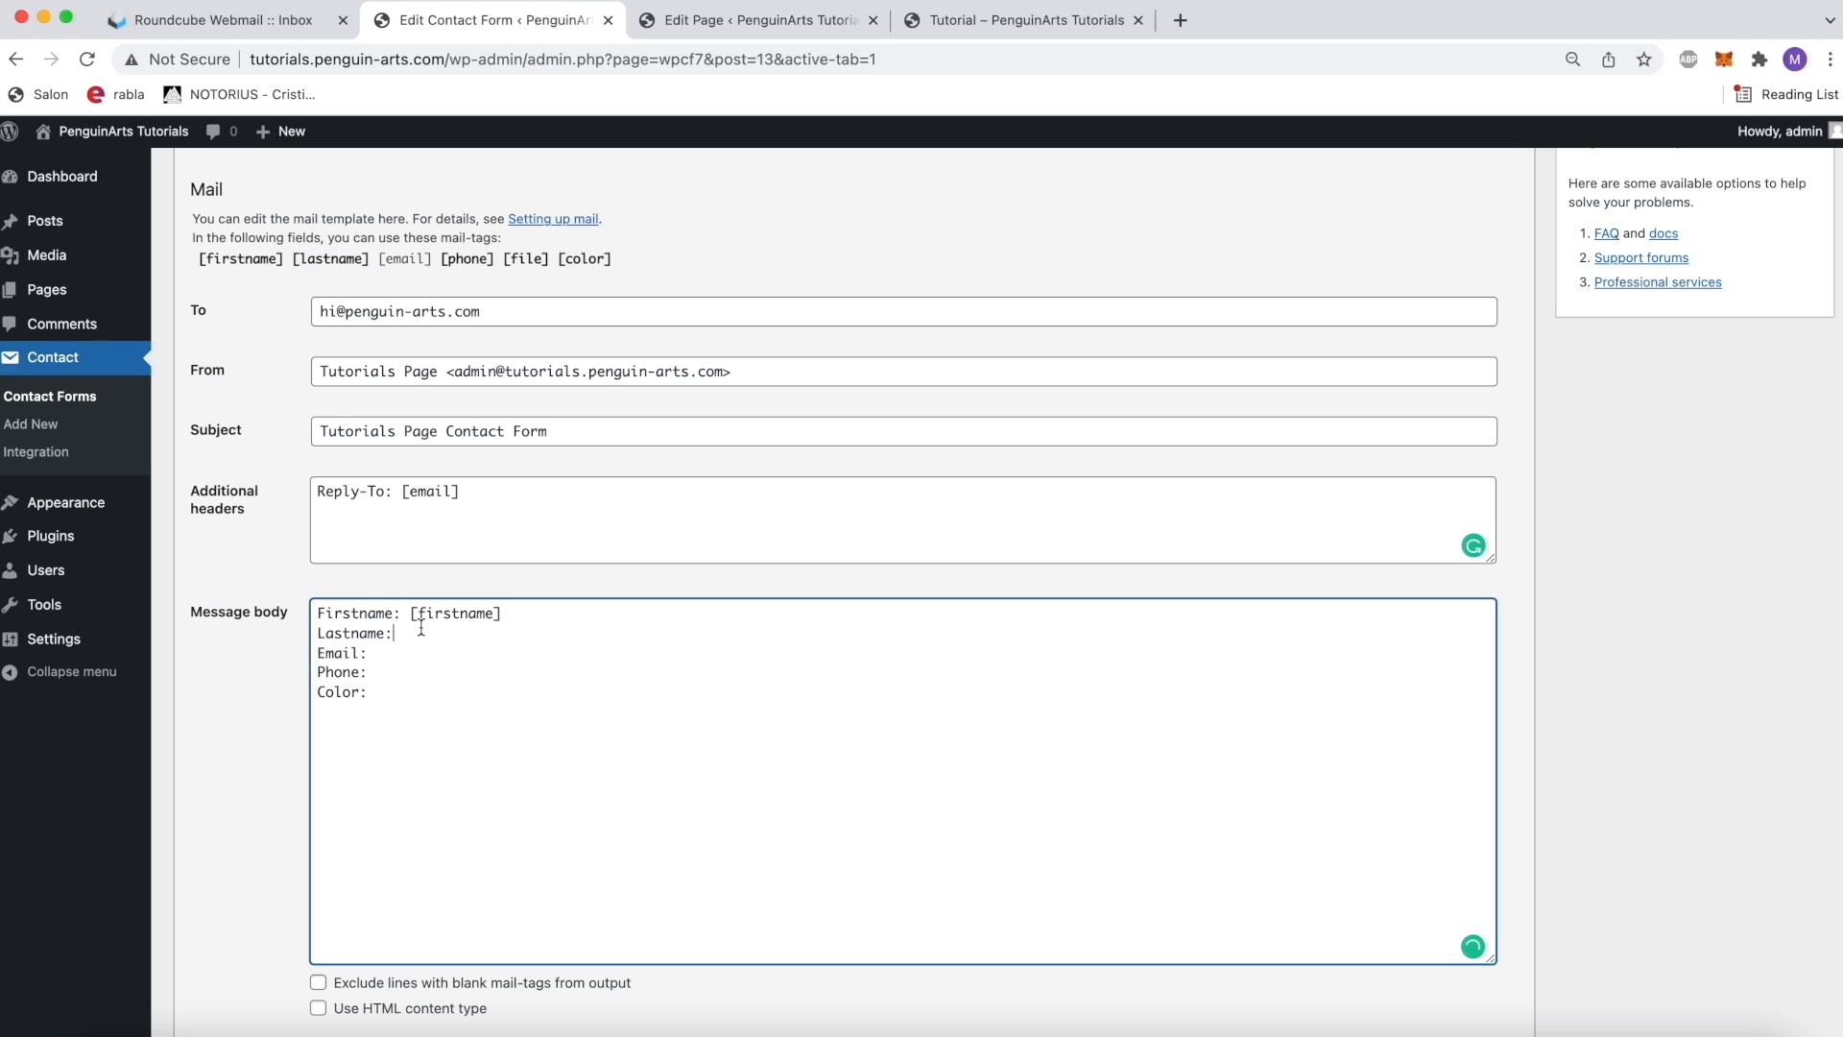
key("ctrl+v")
left_click_drag(438, 261, 374, 261)
key("ctrl+c")
left_click(415, 653)
key("ctrl+v")
Step: Add the [phone] and [color] mail tags after the Phone and Color labels in the message body
left_click_drag(496, 267, 435, 273)
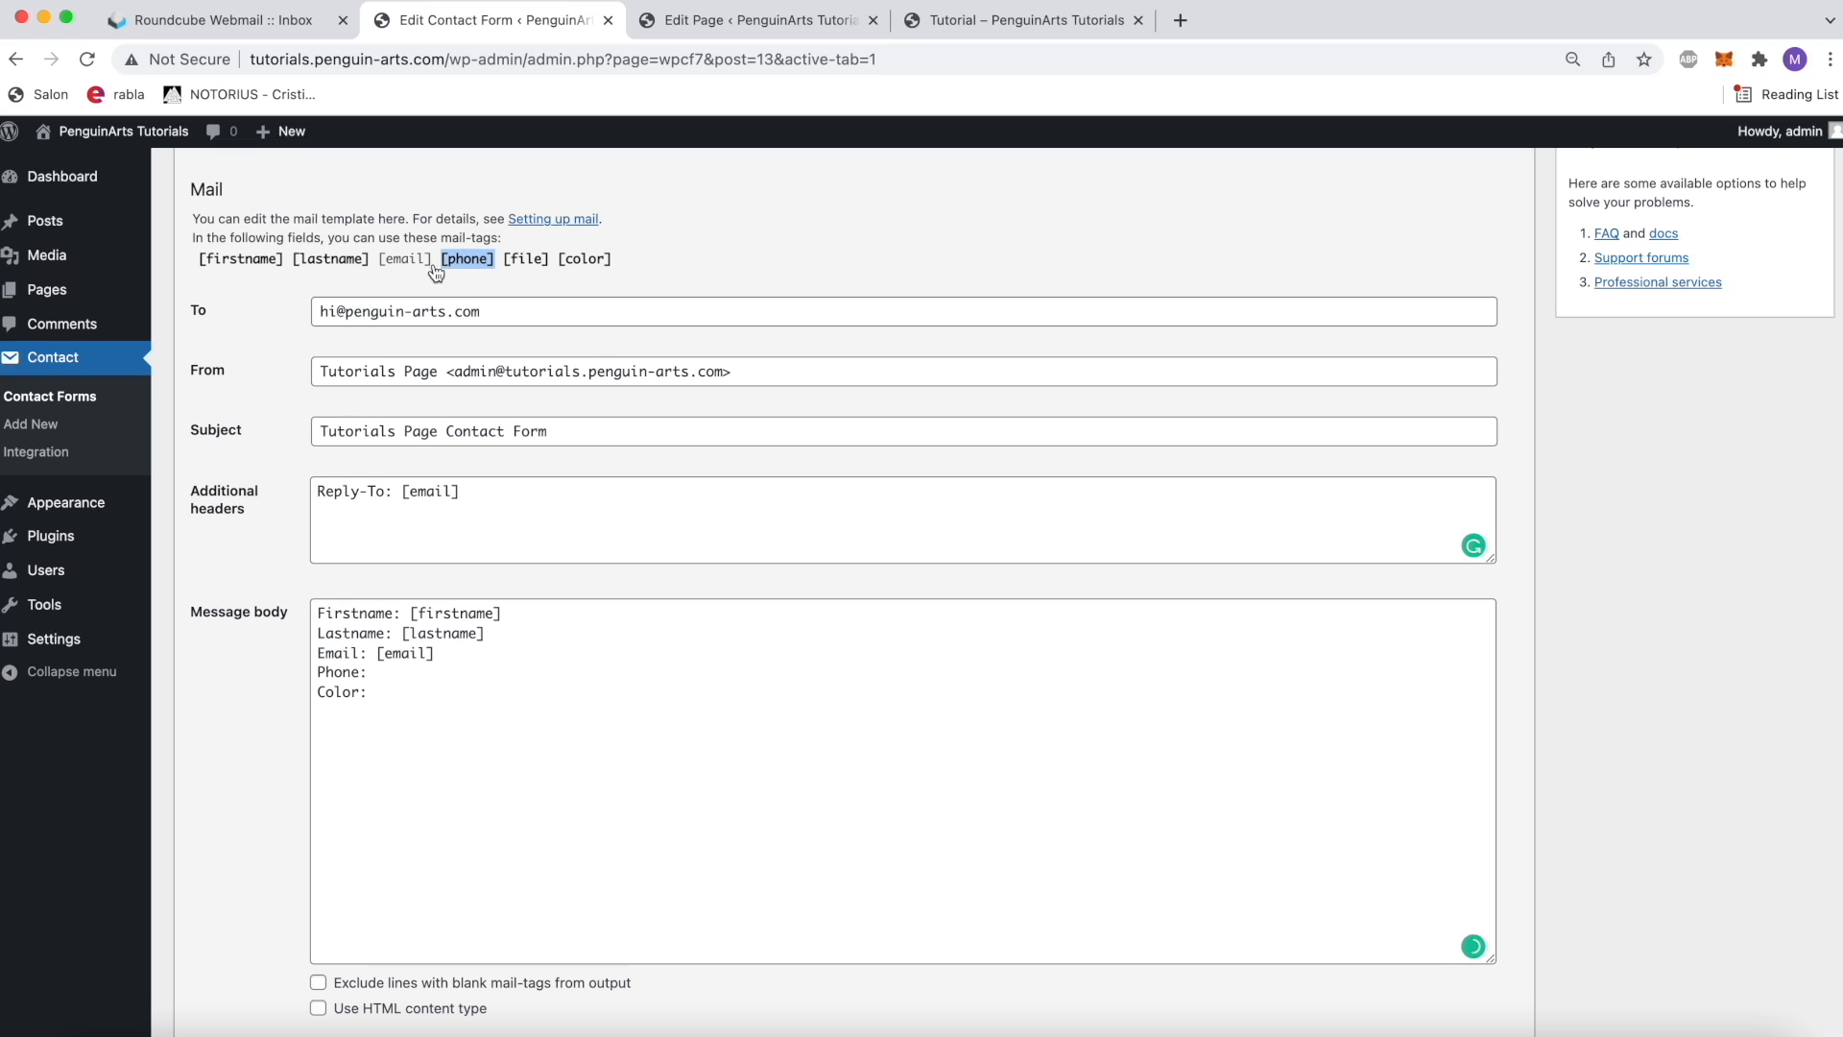
left_click(400, 662)
type("[phone]")
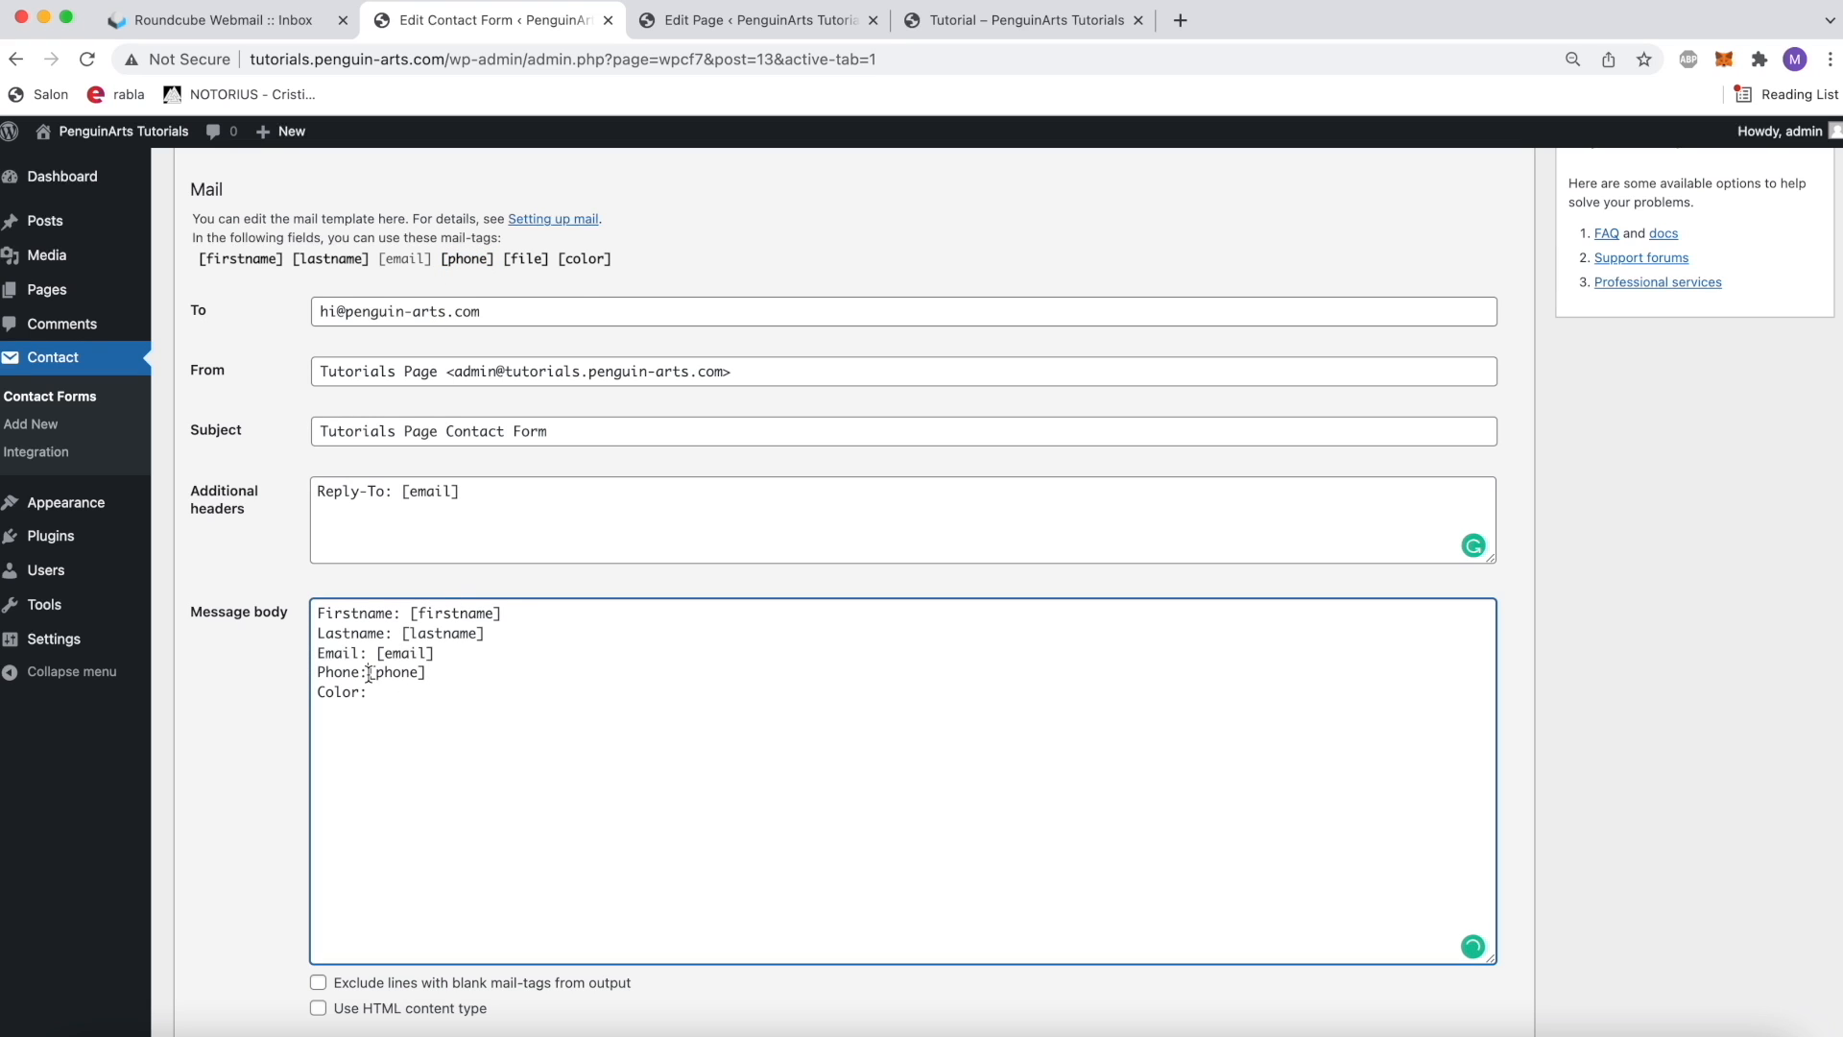
left_click_drag(612, 260, 557, 262)
key("super+c")
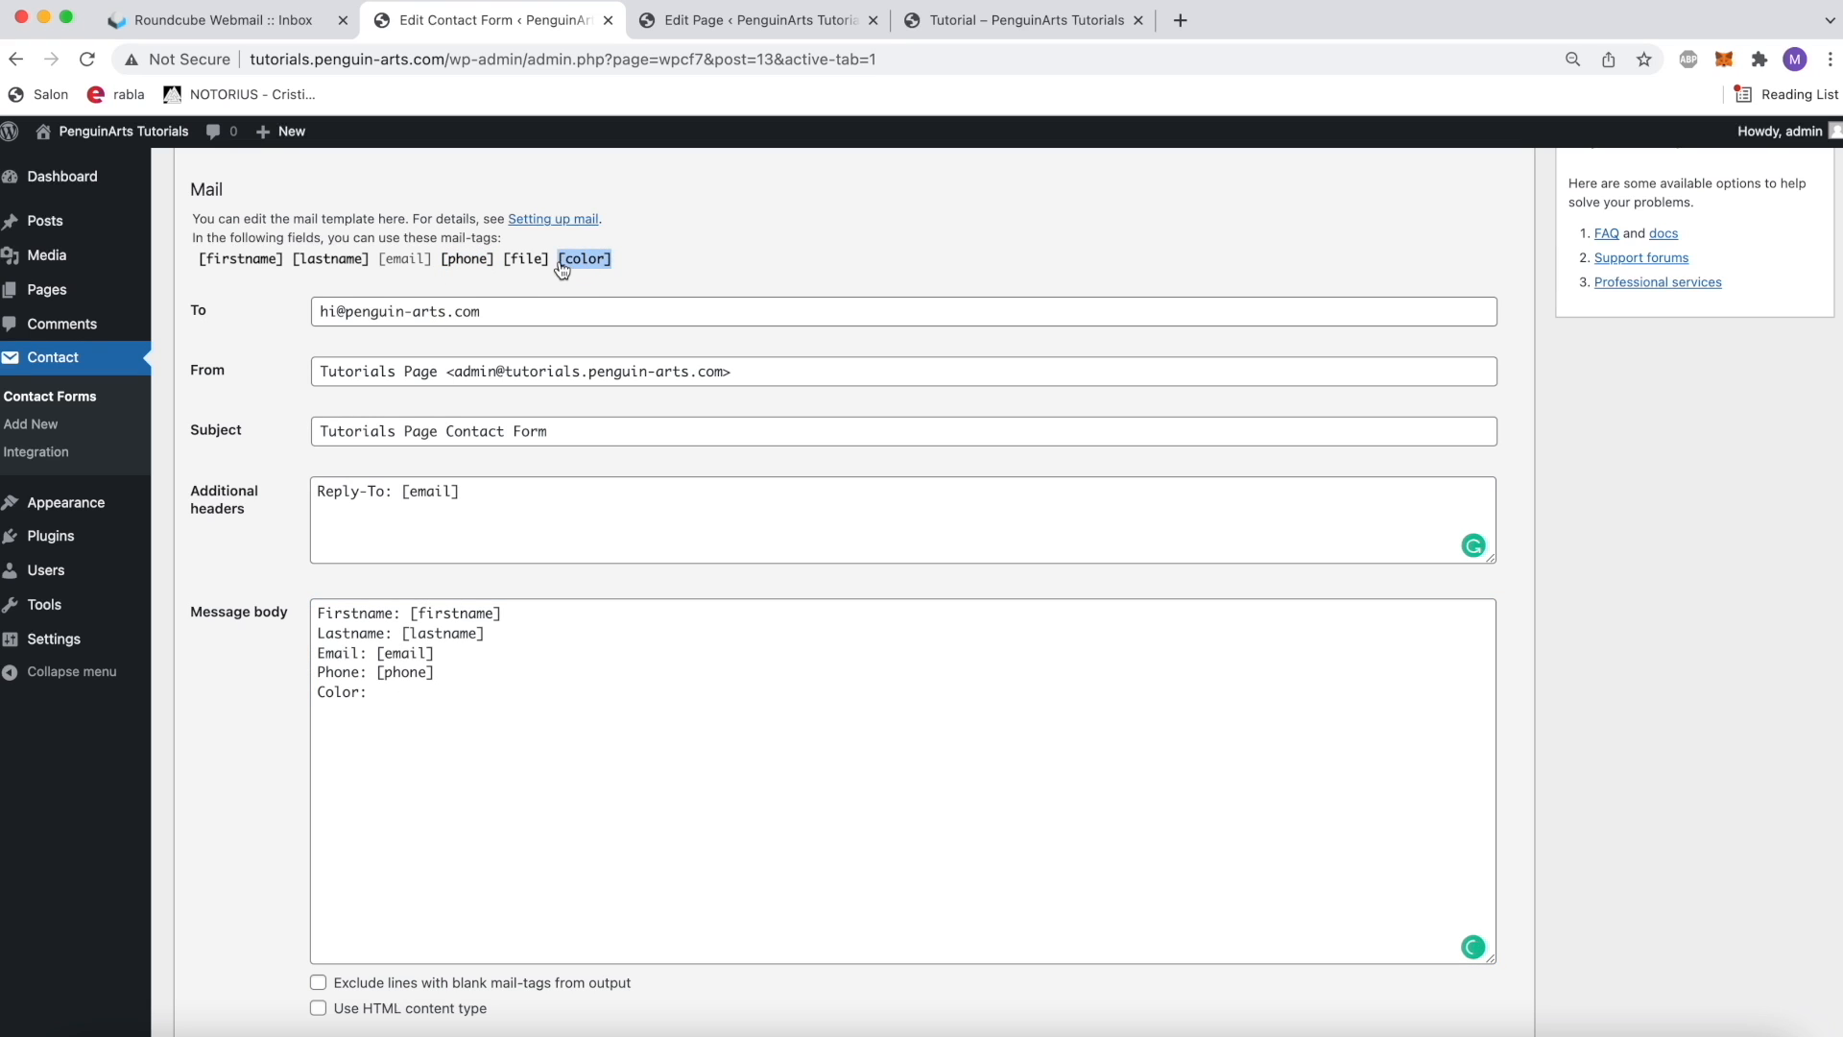
left_click(459, 691)
key("super+v")
Step: Copy the [file] mail tag into the mail's file attachments and save the contact form
scroll(471, 672, "up", 1)
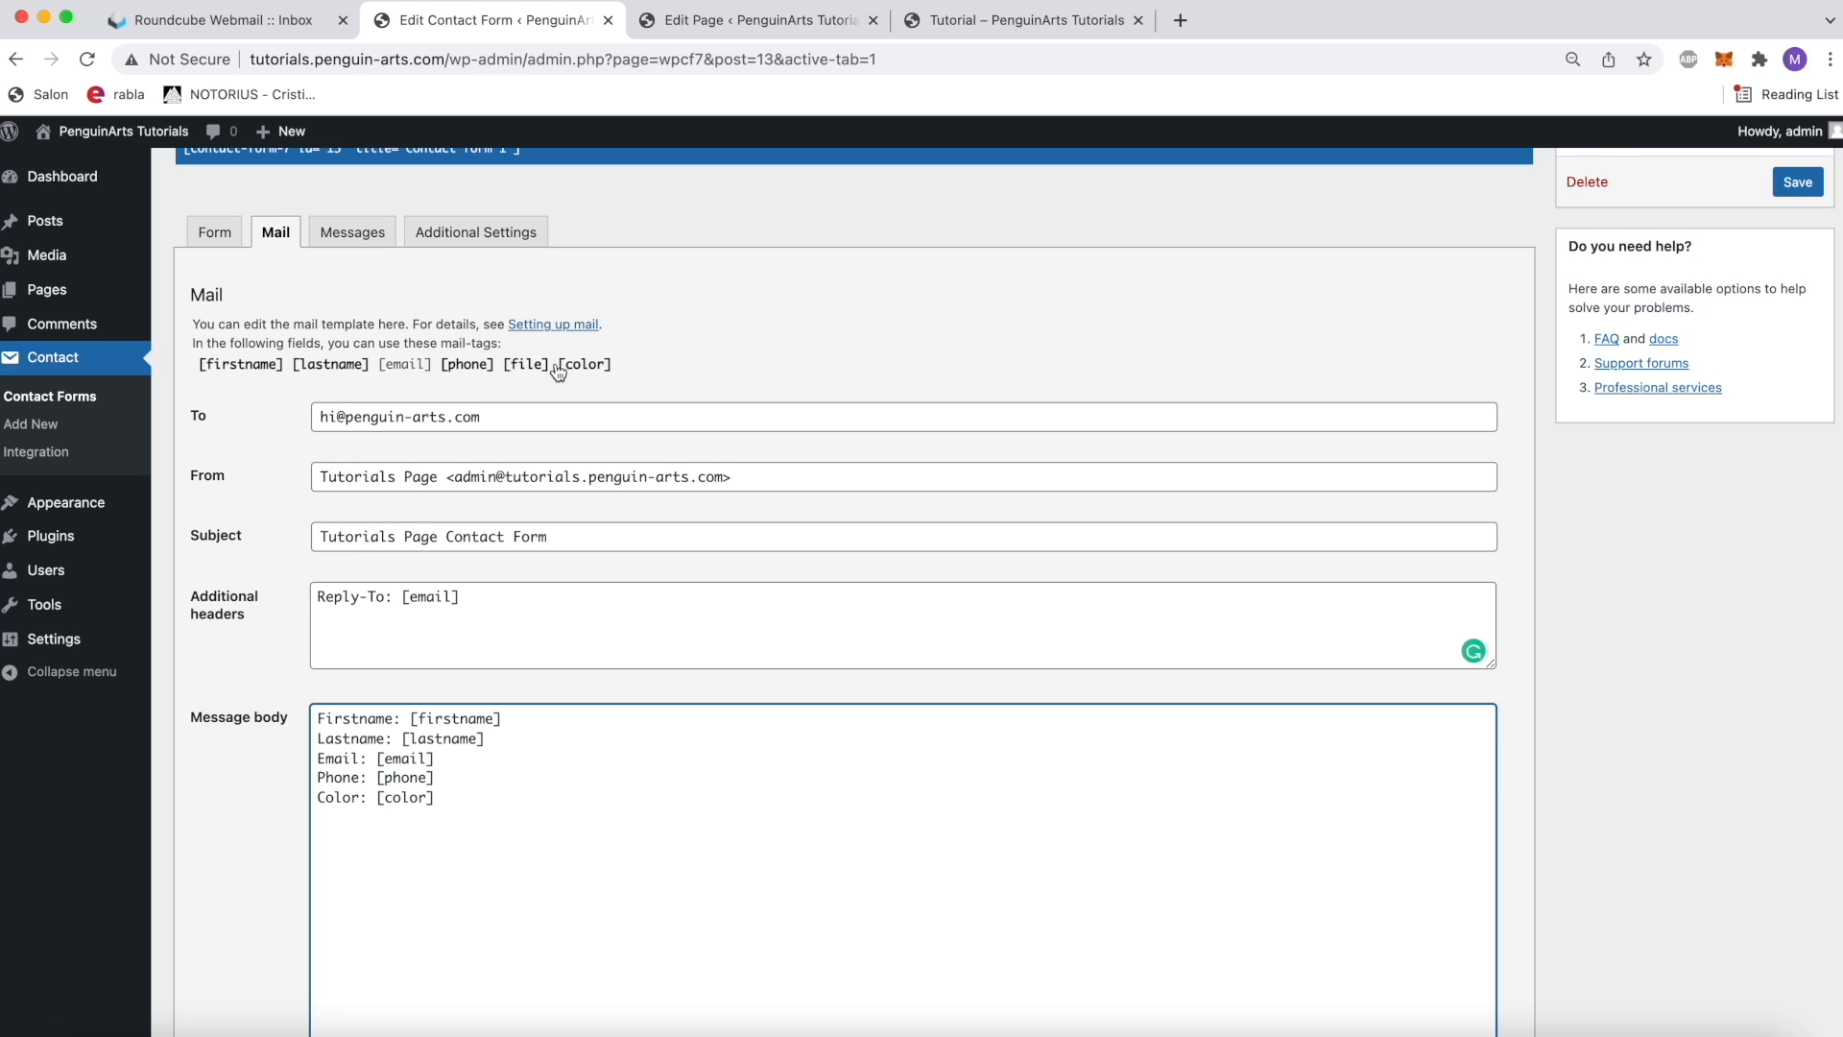
left_click_drag(552, 371, 504, 373)
key("super+c")
scroll(546, 697, "down", 3)
left_click(452, 874)
key("super+v")
left_click(446, 978)
scroll(445, 977, "down", 2)
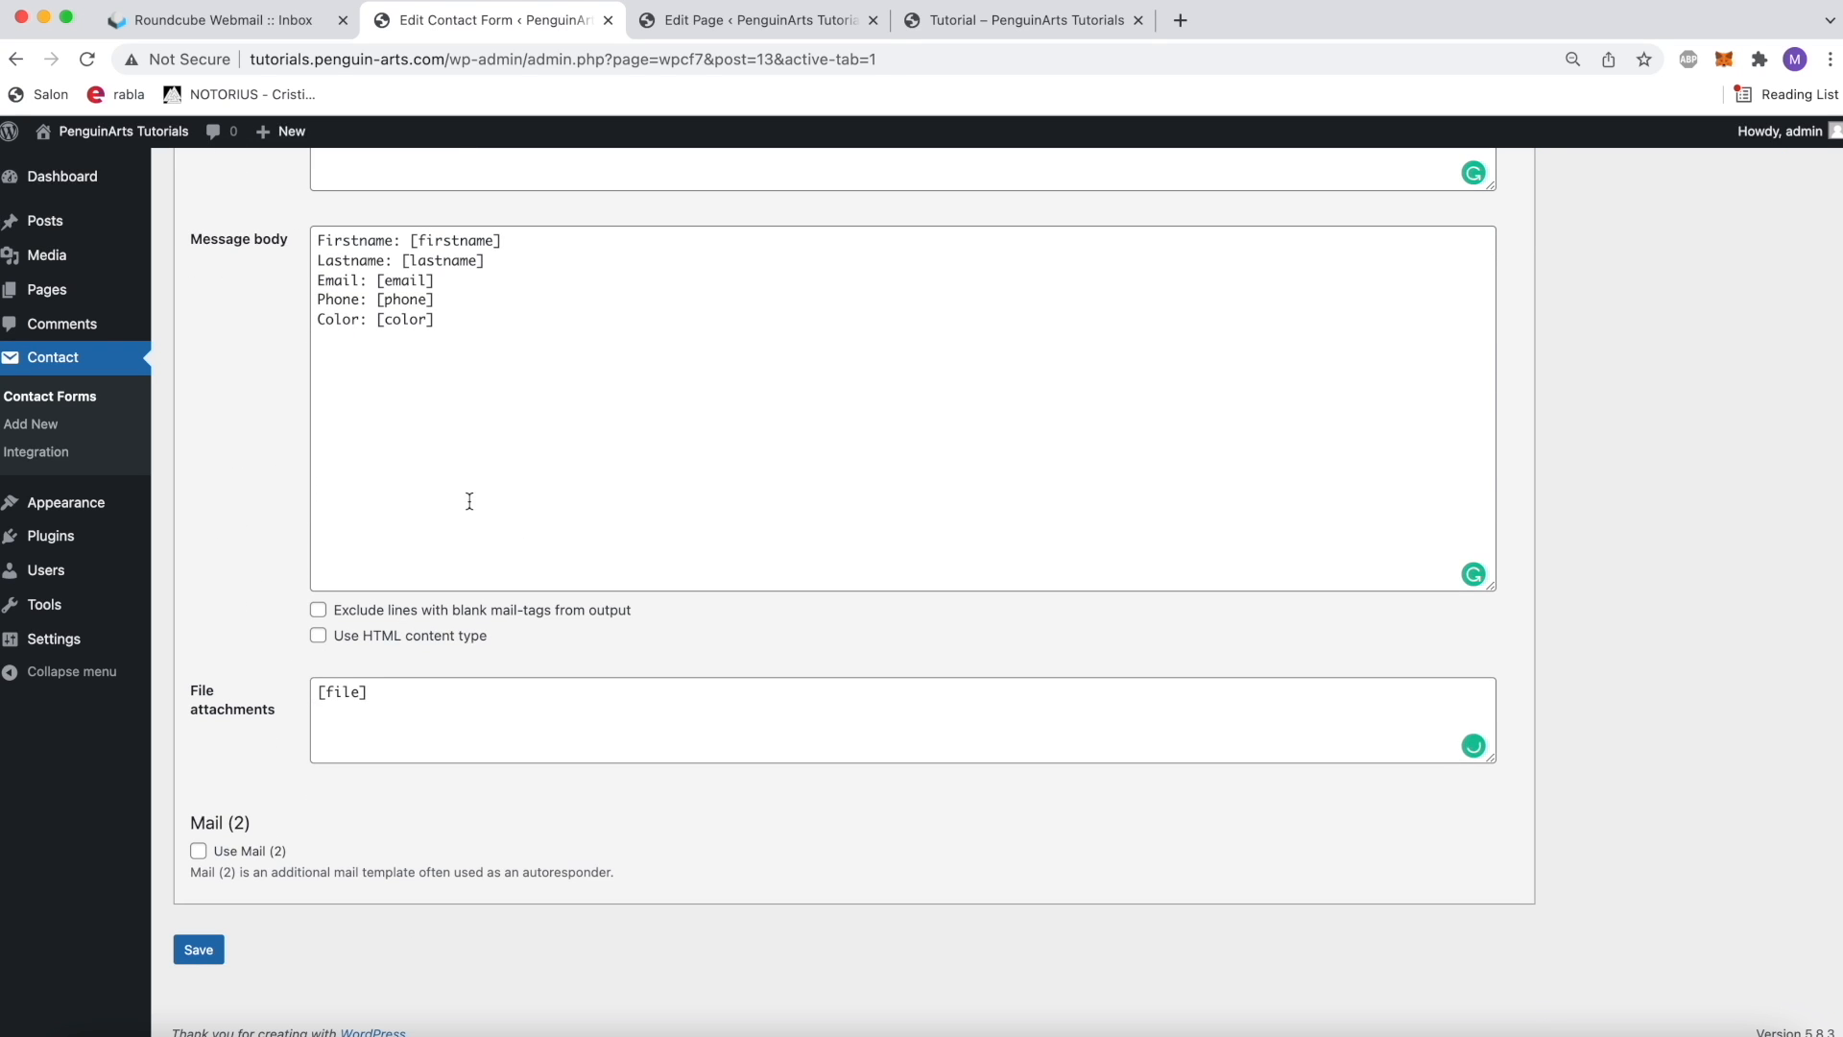
scroll(884, 461, "up", 7)
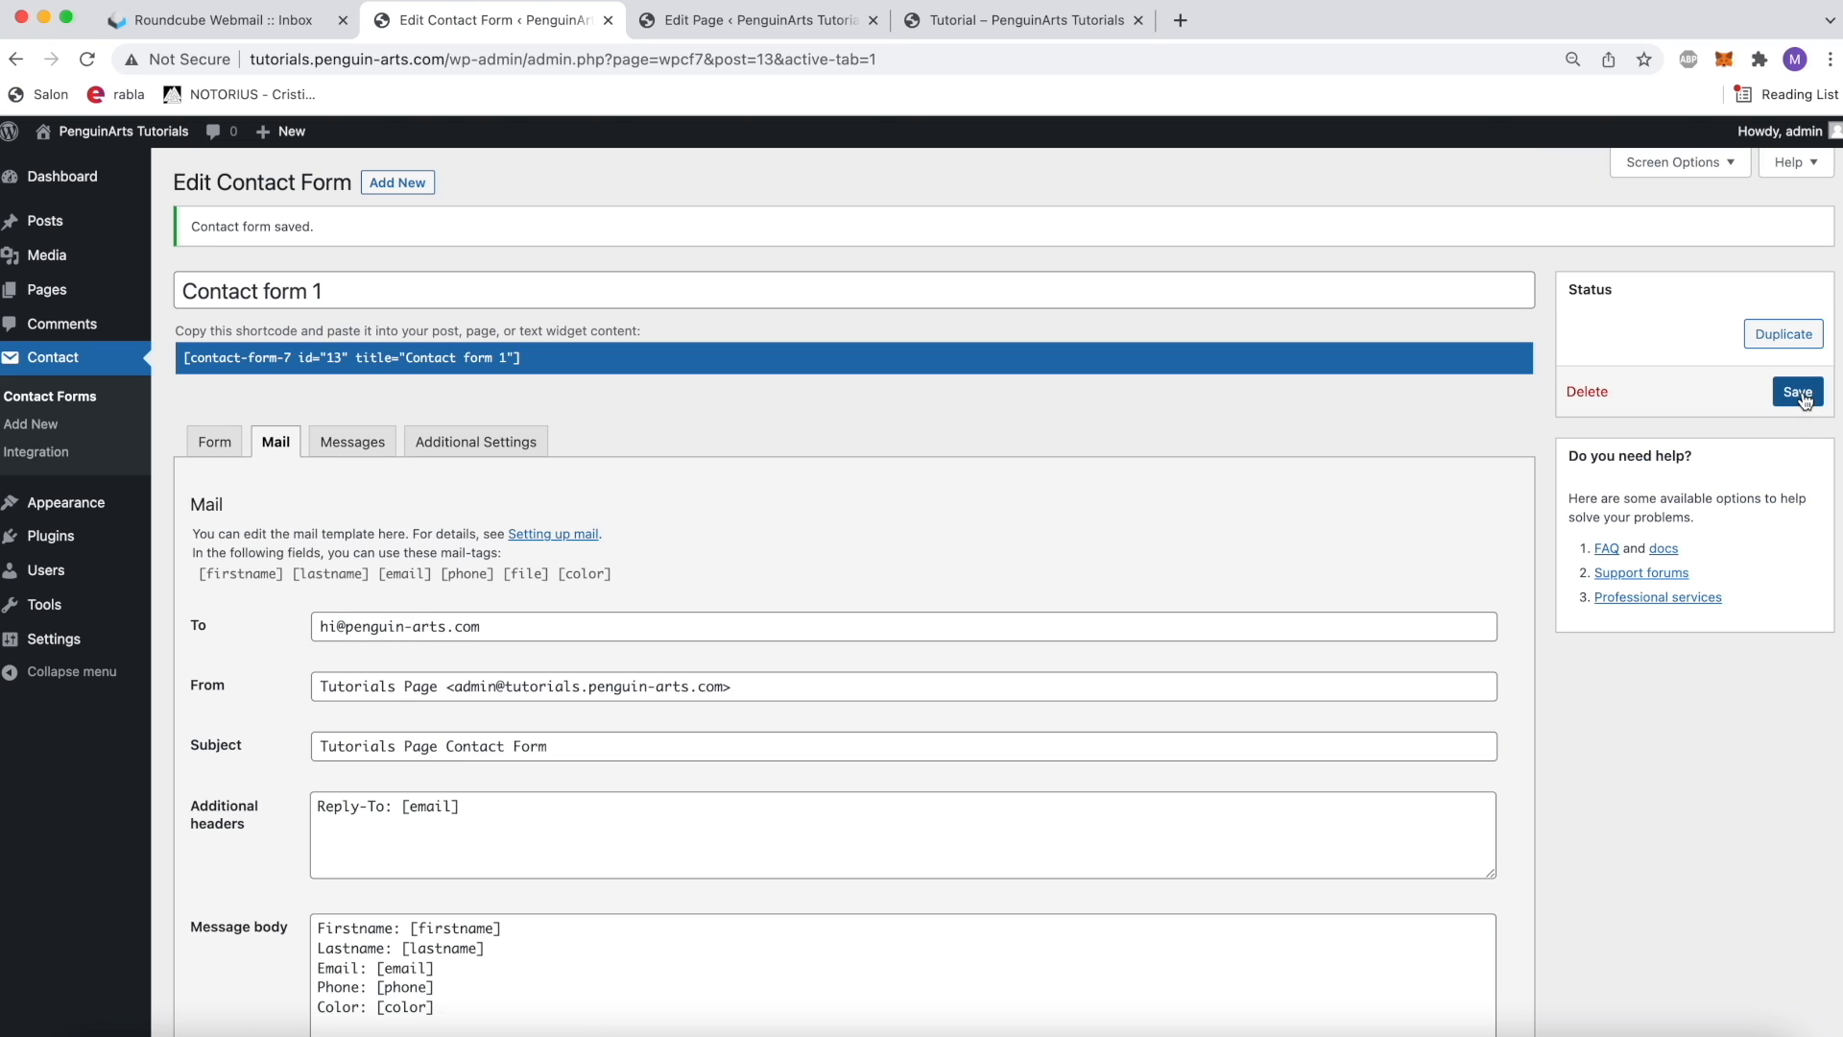
left_click(1798, 393)
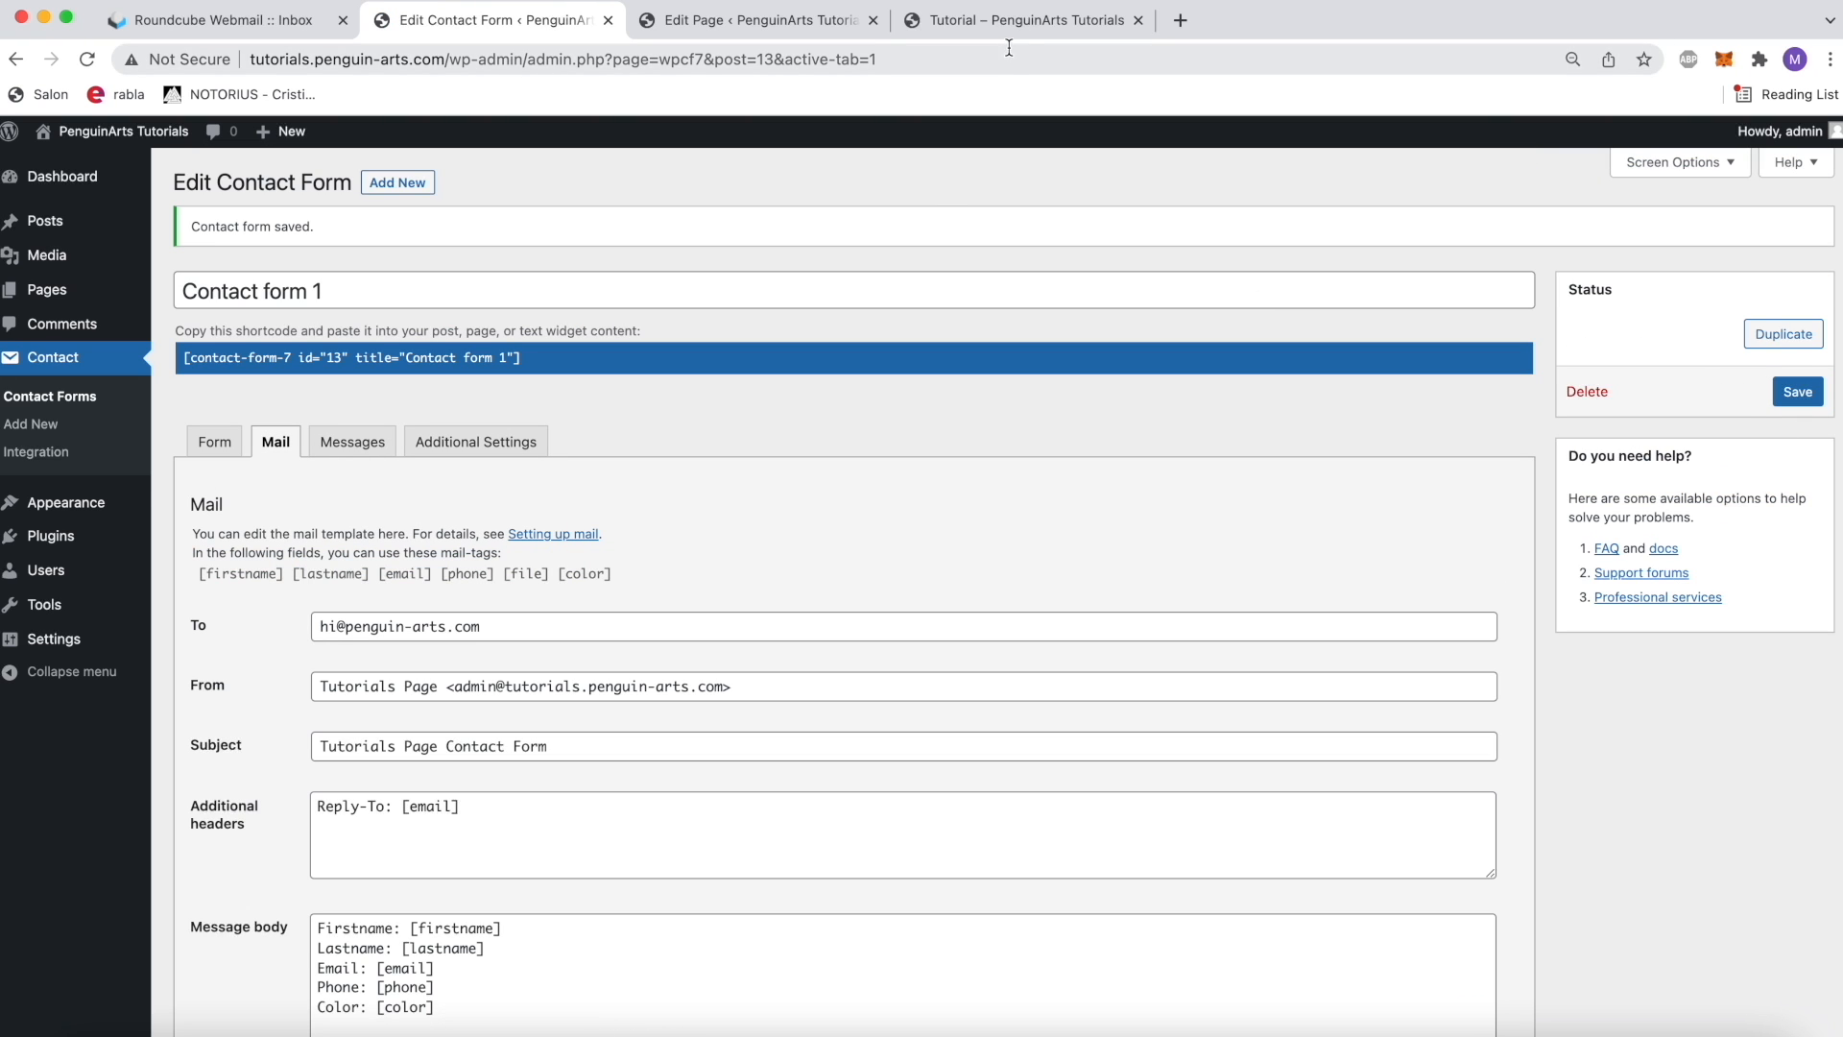
Step: Switch to the Tutorial page and fill in the contact form's Firstname as Penguin and Lastname as Arts
left_click(1013, 27)
left_click(777, 384)
type("Off")
key("BackSpace")
key("BackSpace")
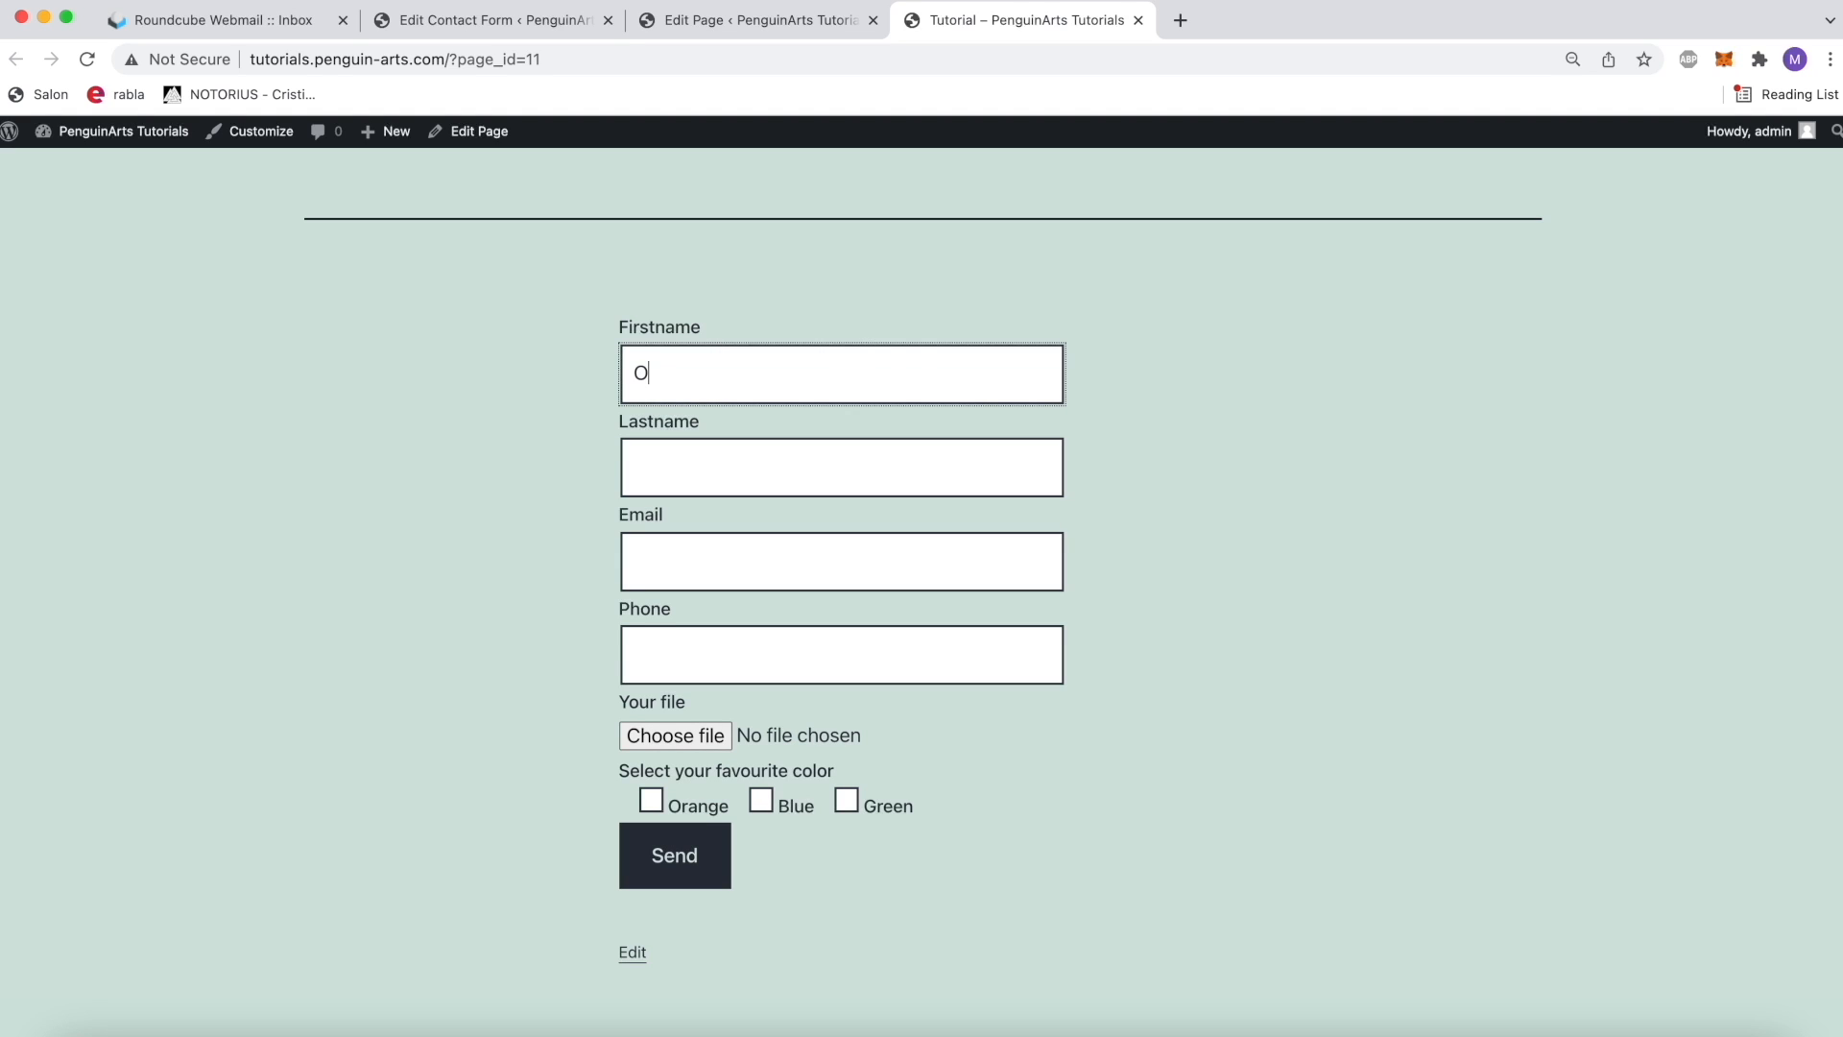
type("Penguin")
key("Tab")
type("Arts")
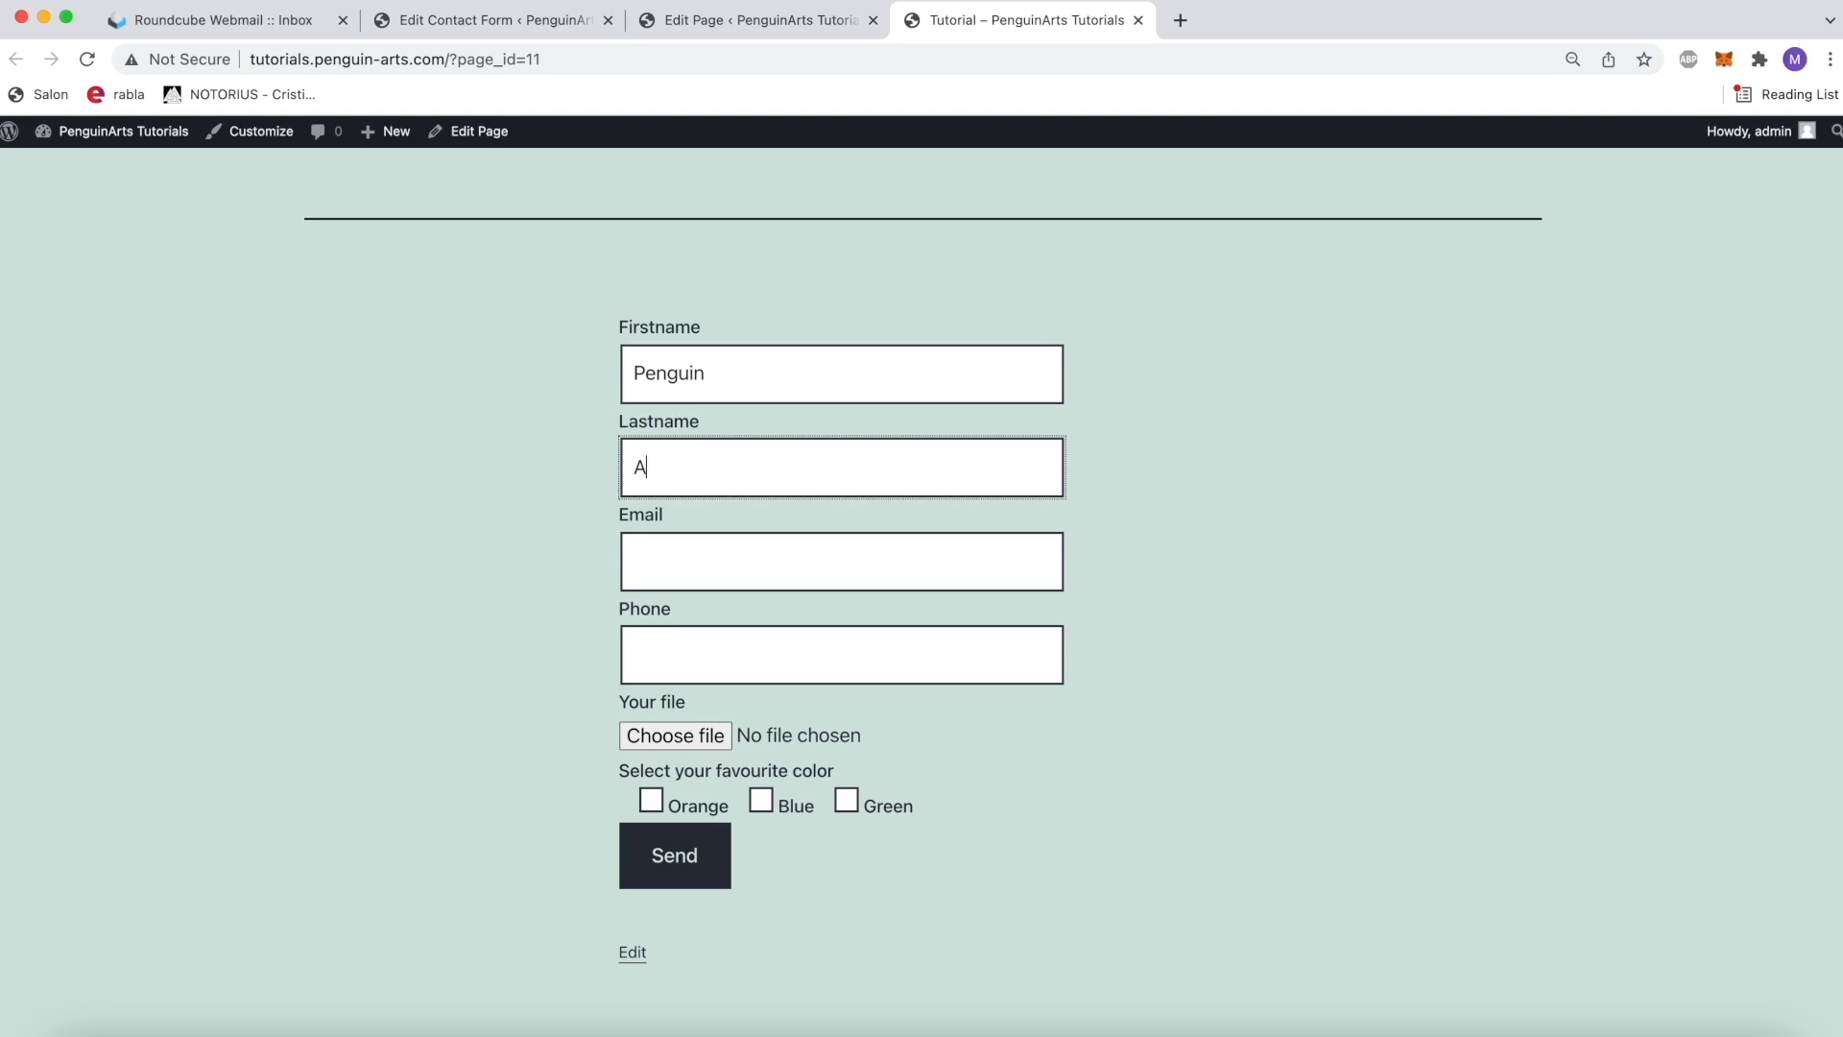
Step: Fill in the contact form's Email and Phone fields with the sender's e-mail address and phone number
key("Tab")
type("hi")
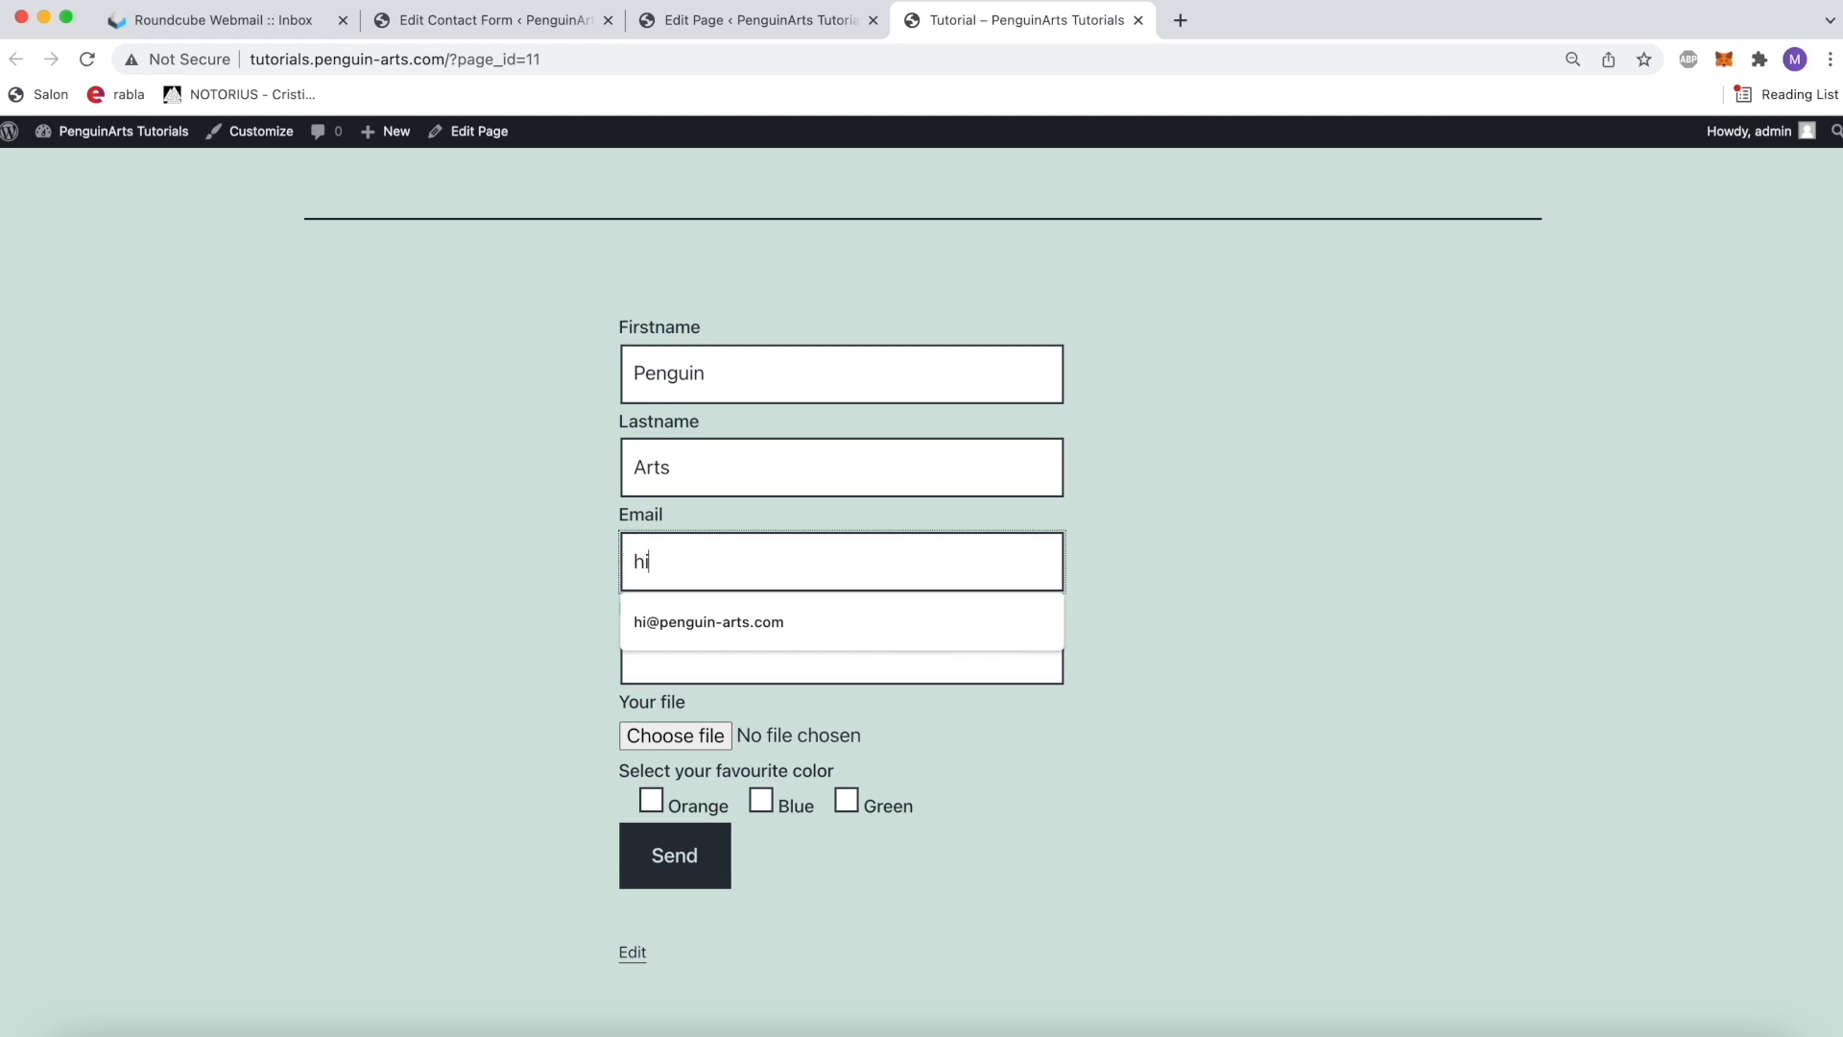
key("Down")
key("Tab")
type("0-7222")
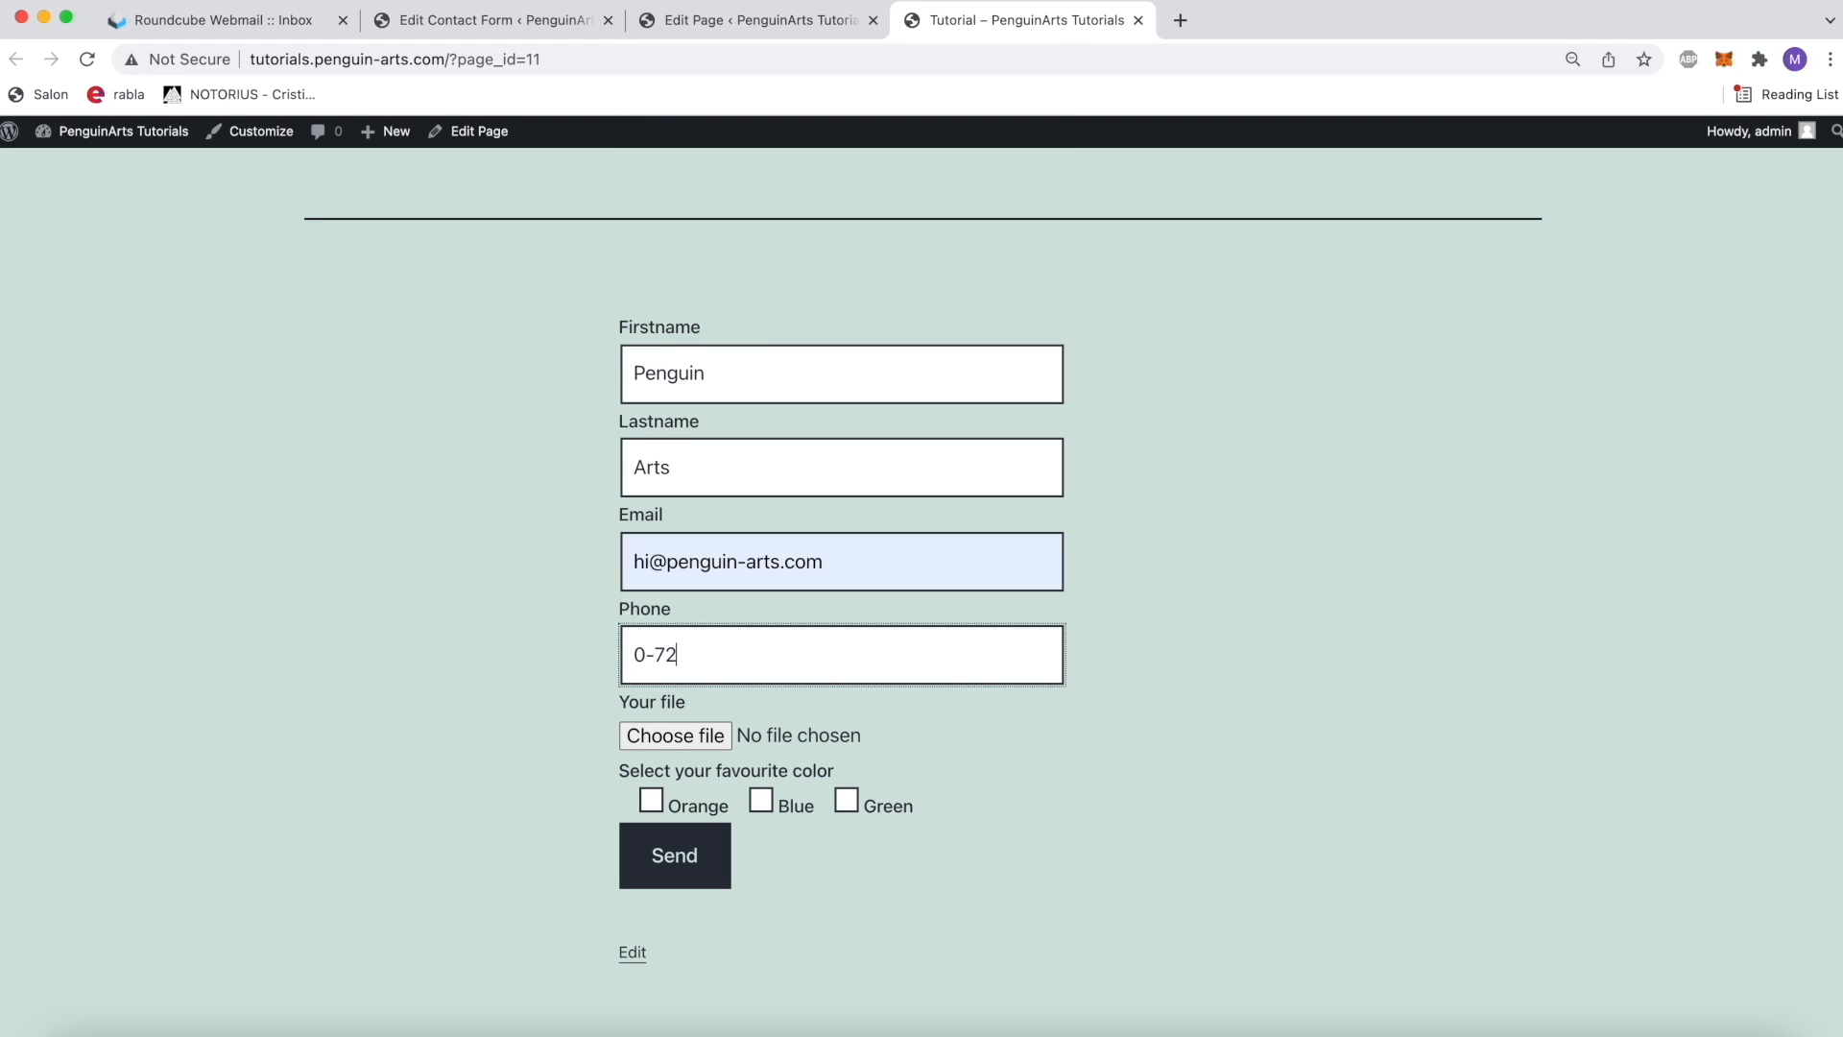
key("BackSpace")
key("BackSpace")
key("BackSpace")
key("BackSpace")
key("BackSpace")
type("72222222")
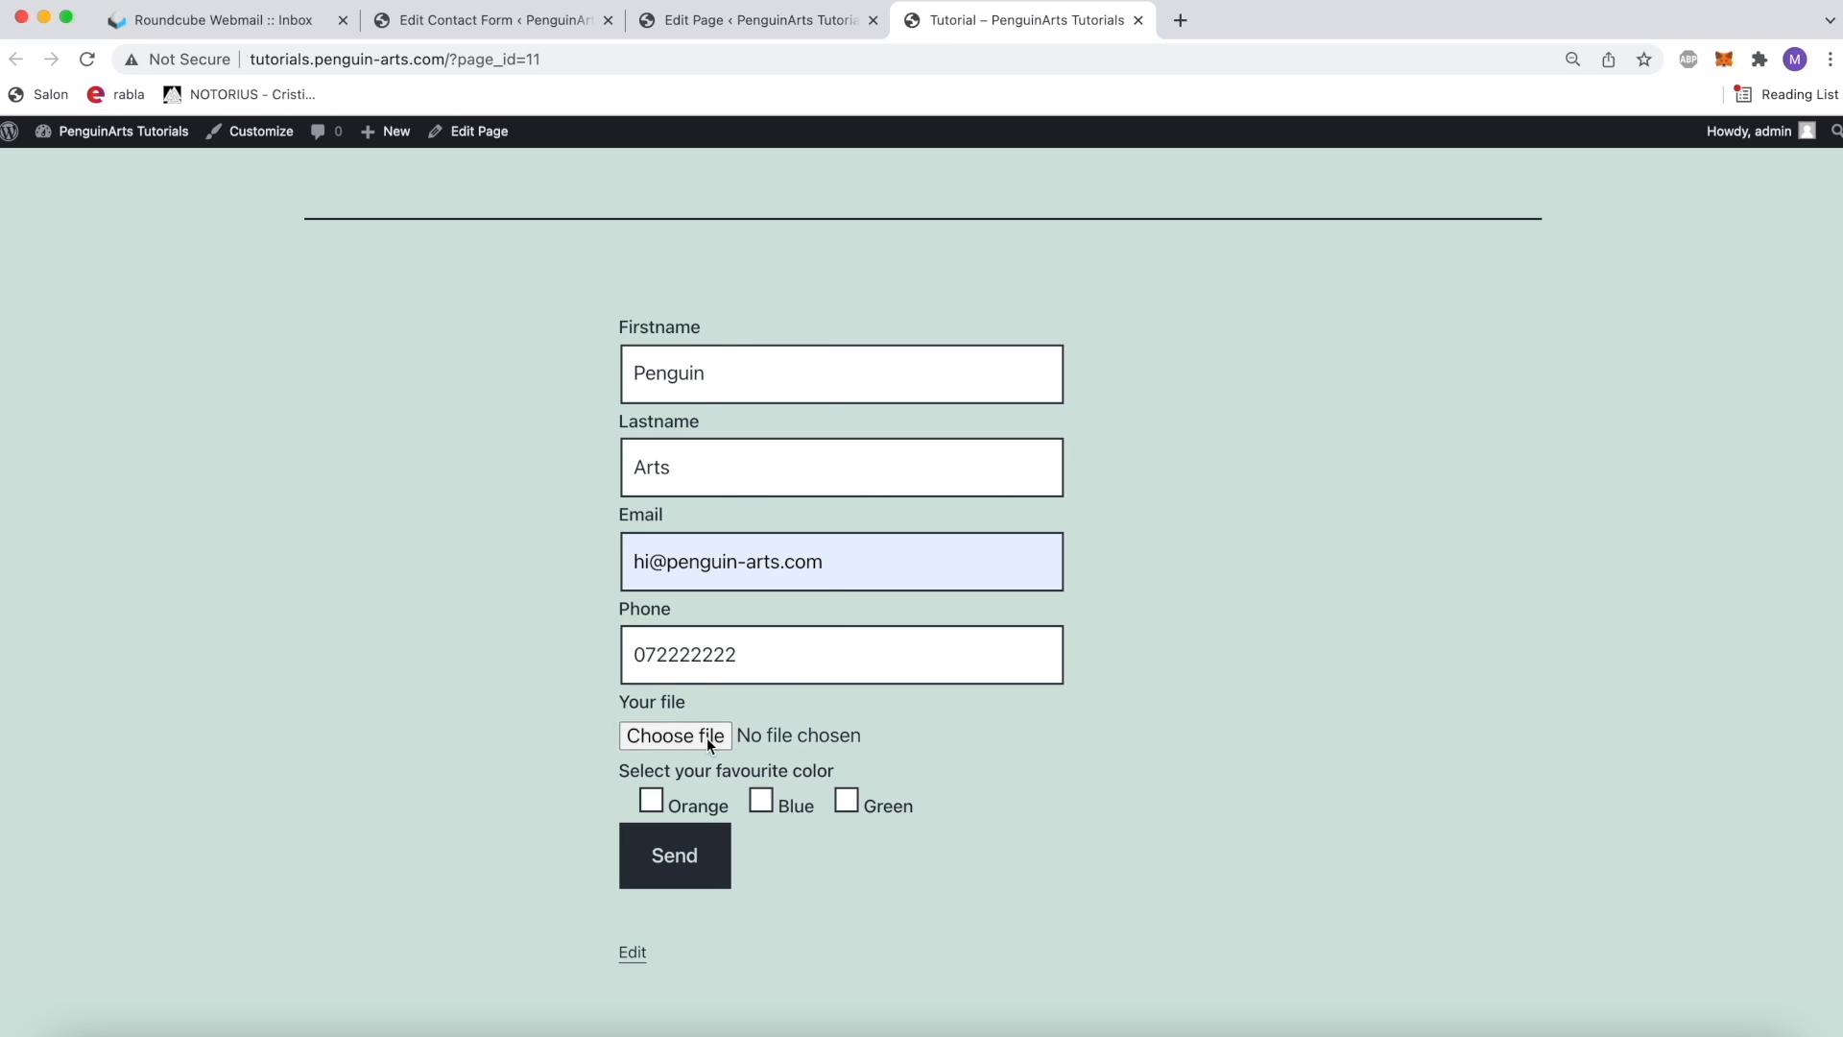
Step: Attach a JPG image under Your file and choose Green as the favourite color
left_click(706, 737)
double_click(846, 430)
left_click(867, 804)
Step: Send the completed contact form and check the response message below it
left_click(710, 858)
left_click(1282, 852)
left_click_drag(1075, 950, 662, 949)
left_click(616, 948)
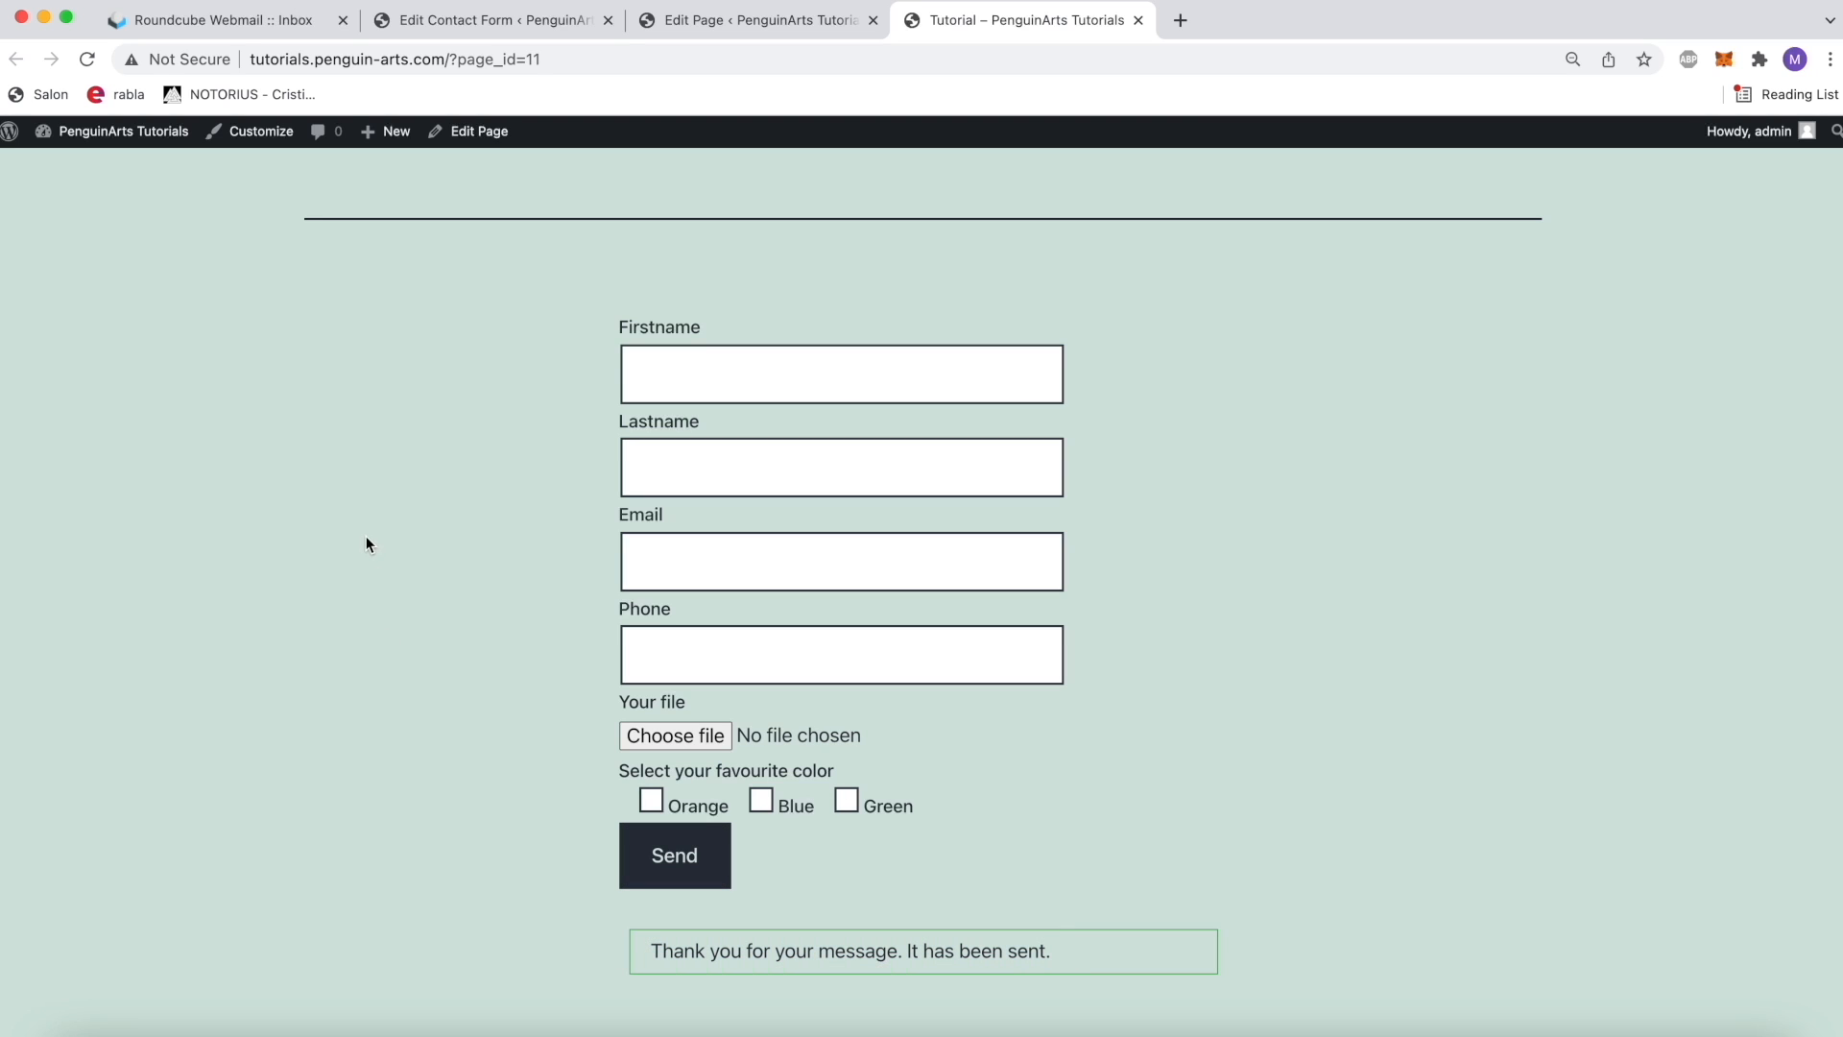
Step: Switch to Roundcube Webmail, reload the inbox and open the Tutorials Page Contact Form email
left_click(240, 29)
left_click(30, 305)
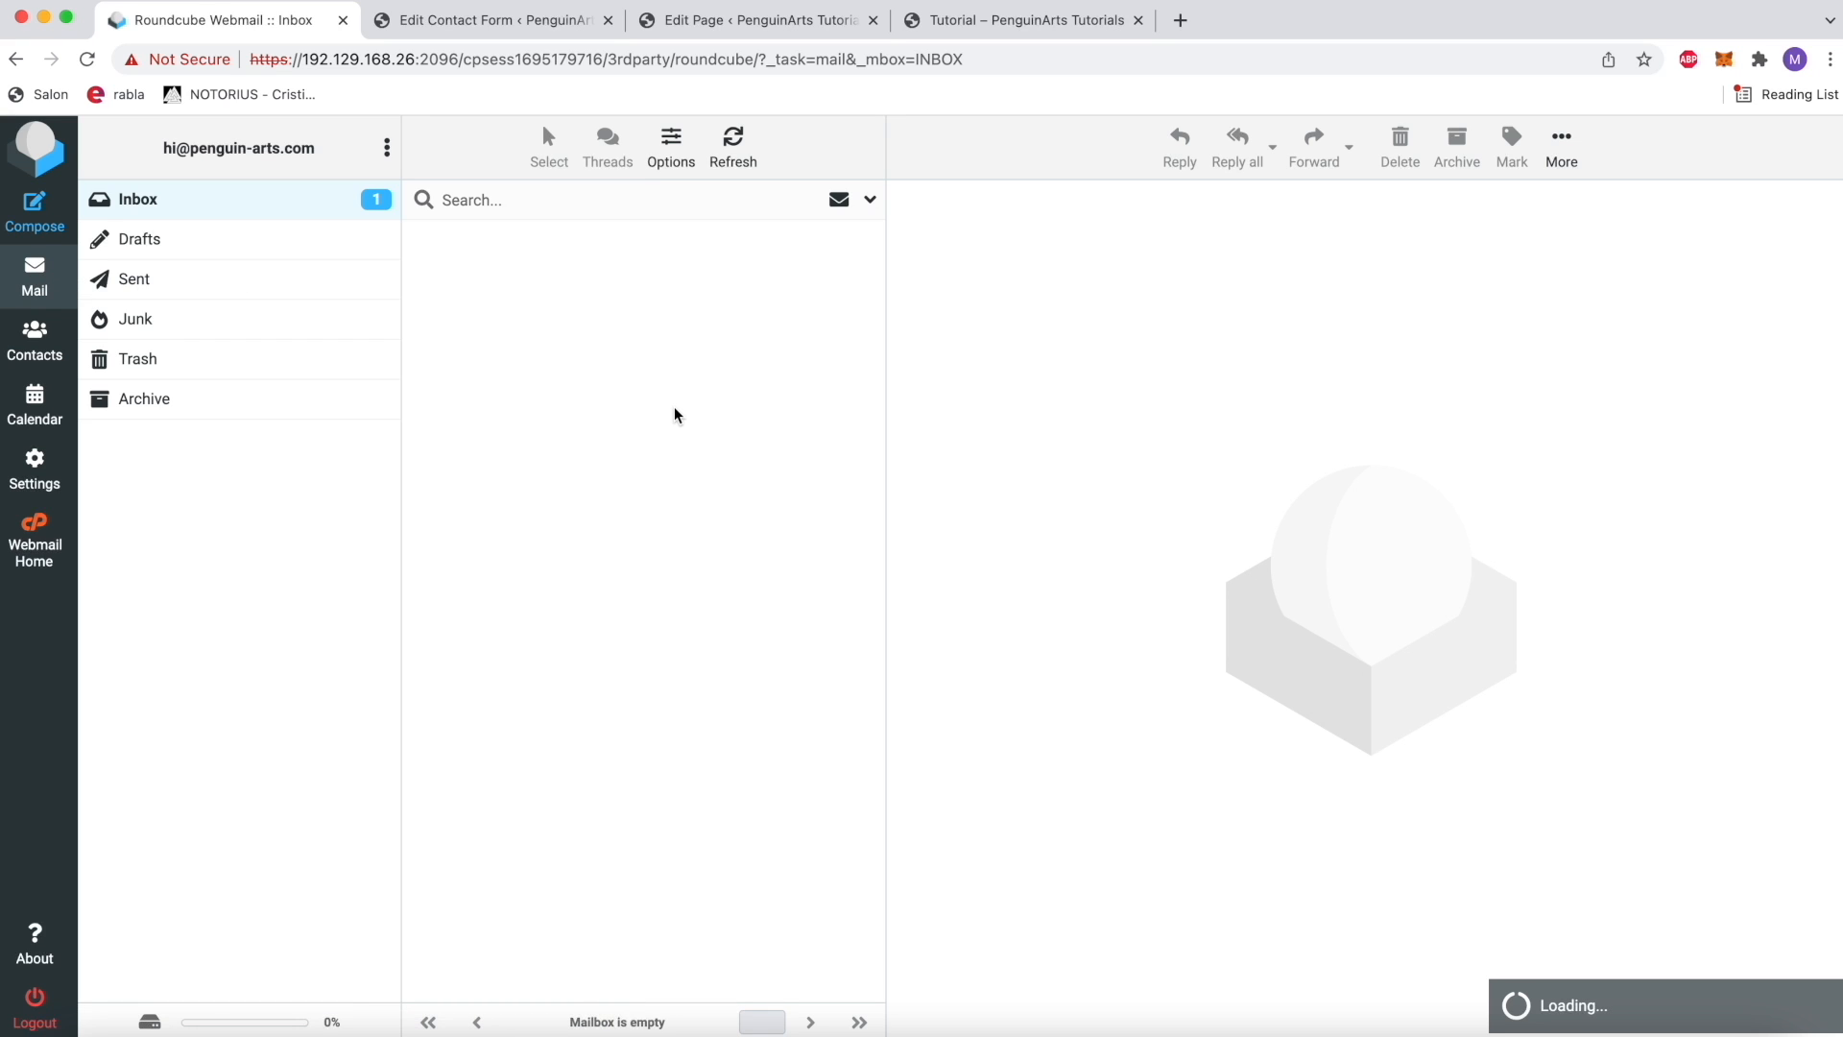
left_click(86, 59)
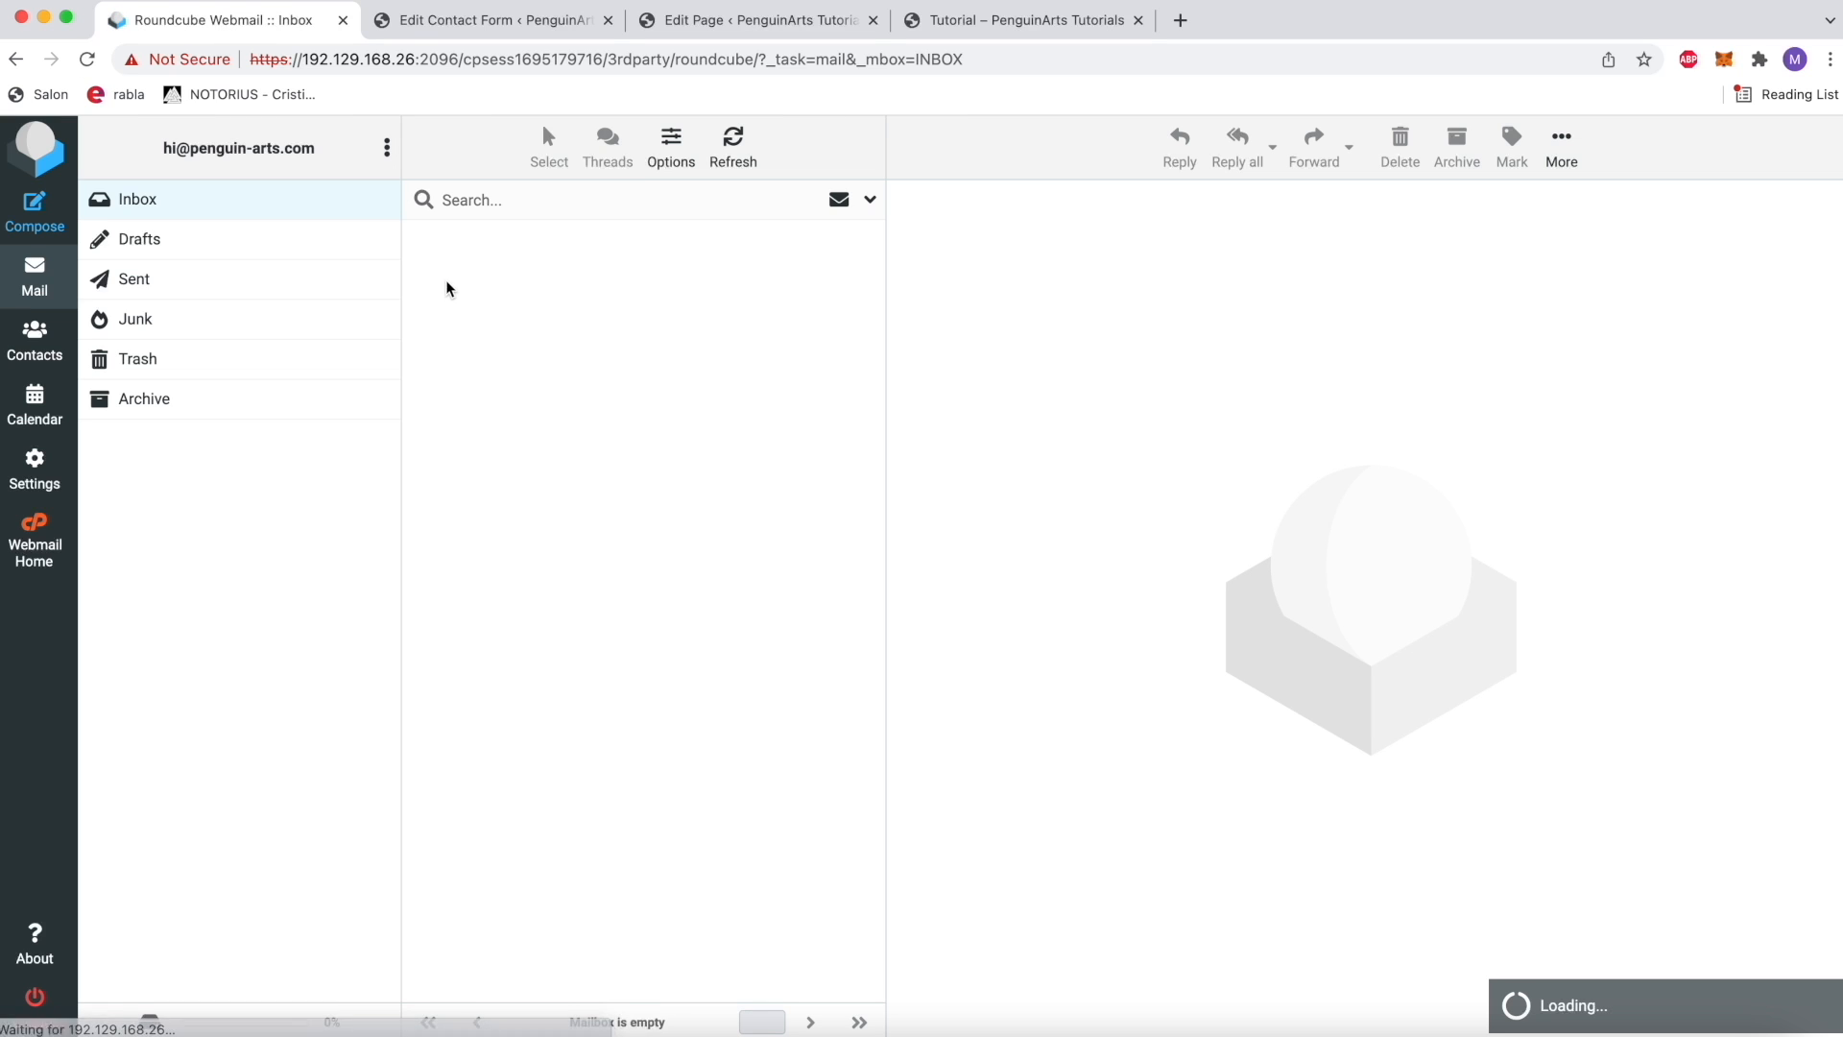
left_click(604, 277)
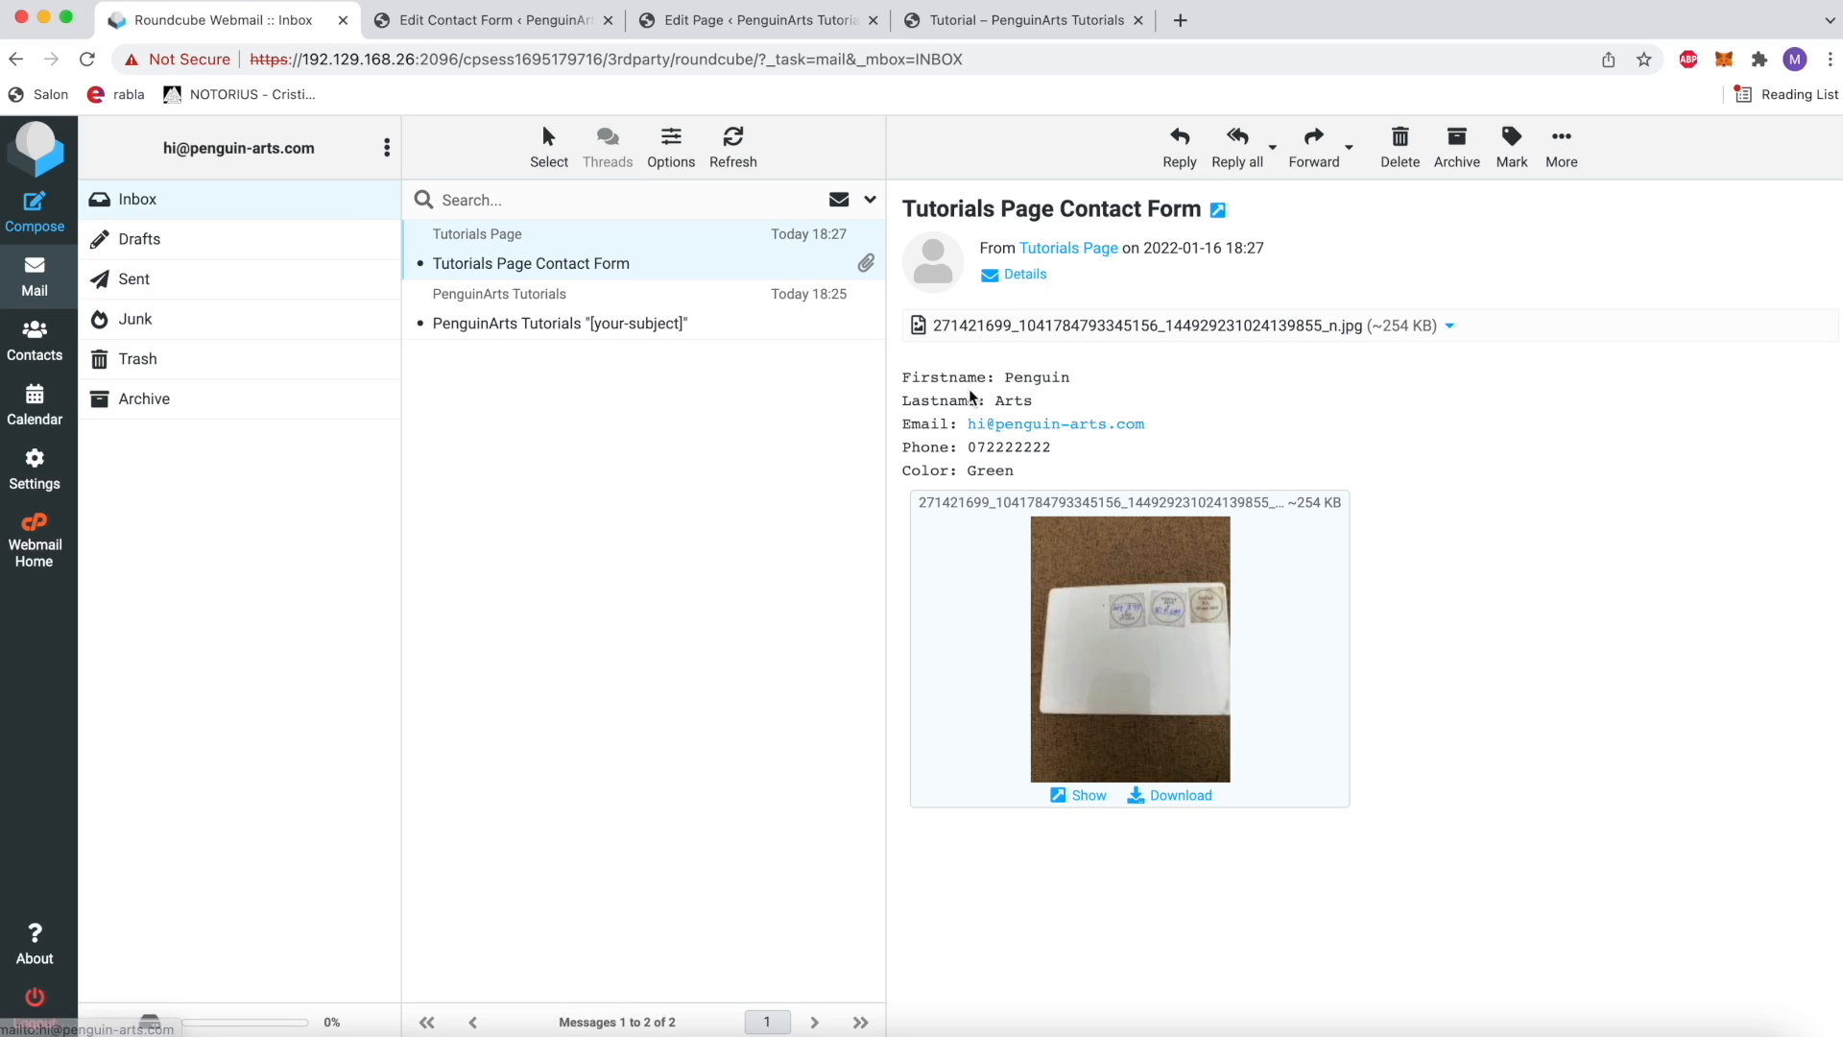
Step: Examine the submitted name, email, phone and color values in the email body
left_click_drag(1016, 471, 933, 373)
left_click(933, 373)
left_click_drag(903, 376, 1056, 485)
left_click(1061, 495)
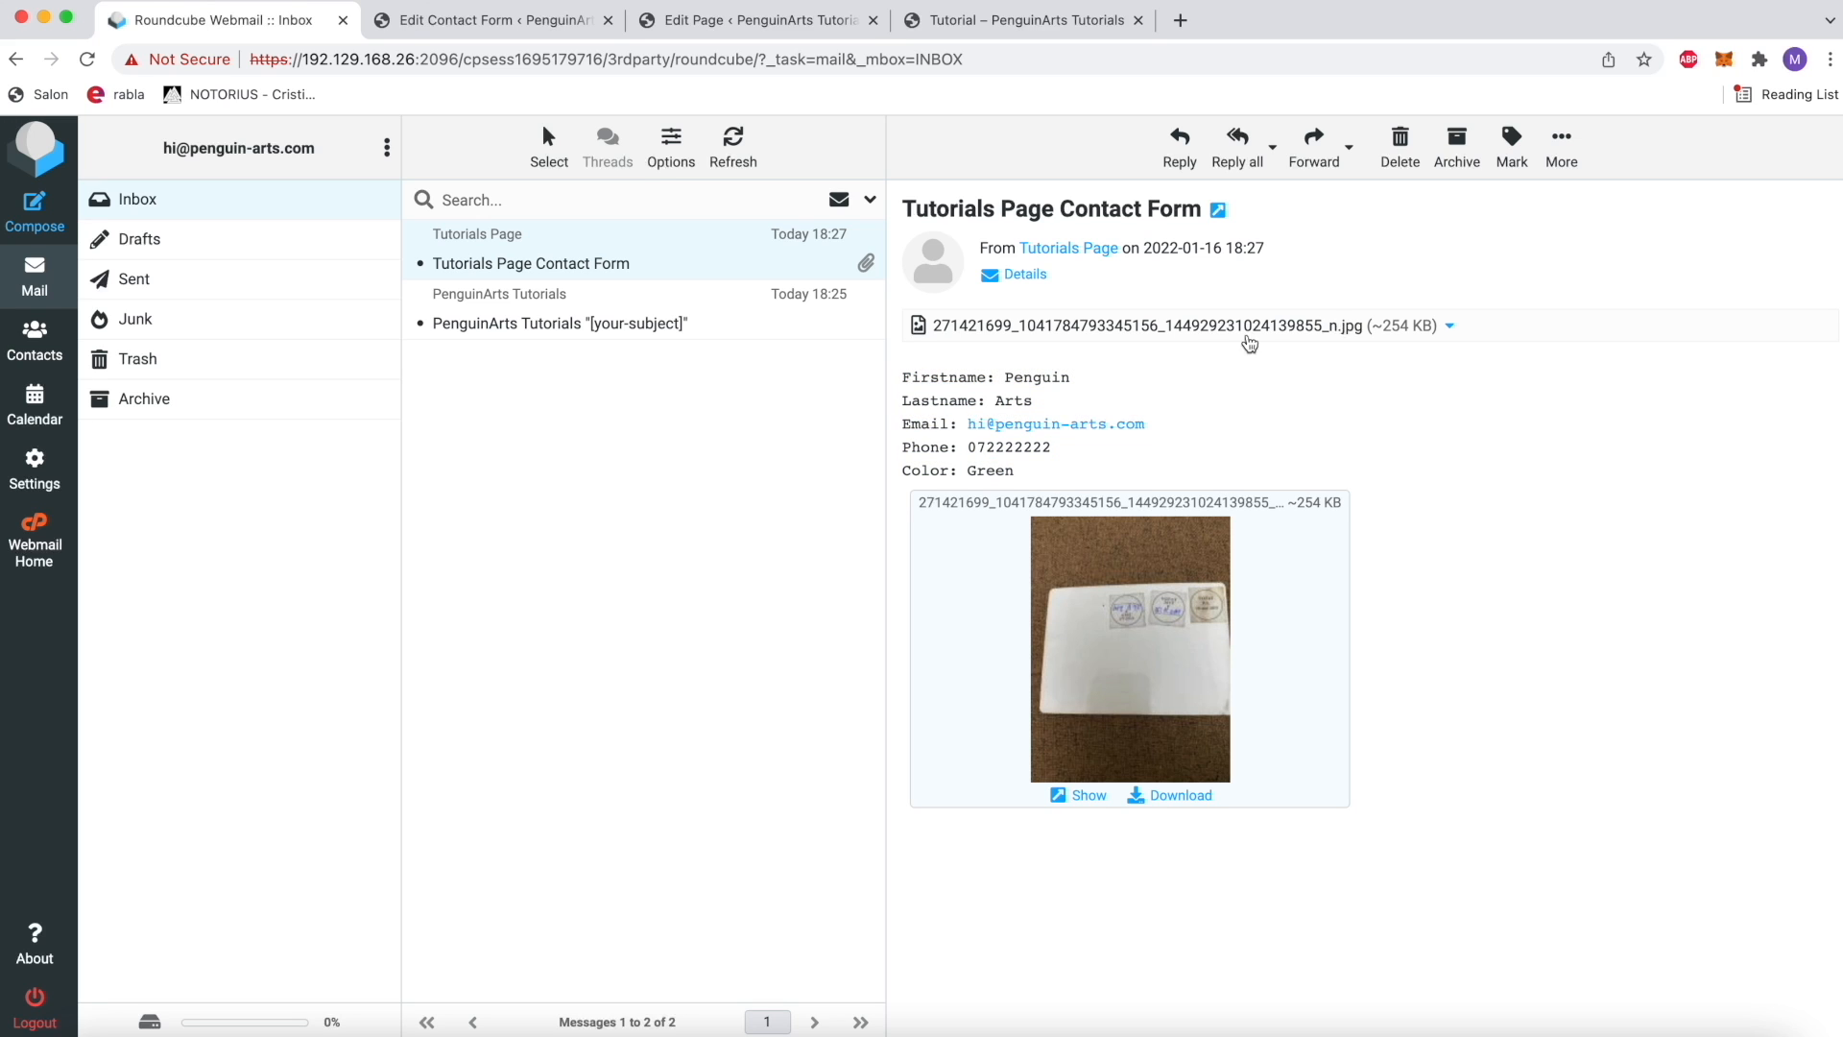
Step: Return to the Tutorial page and review the contact form and its submission response message
left_click(981, 21)
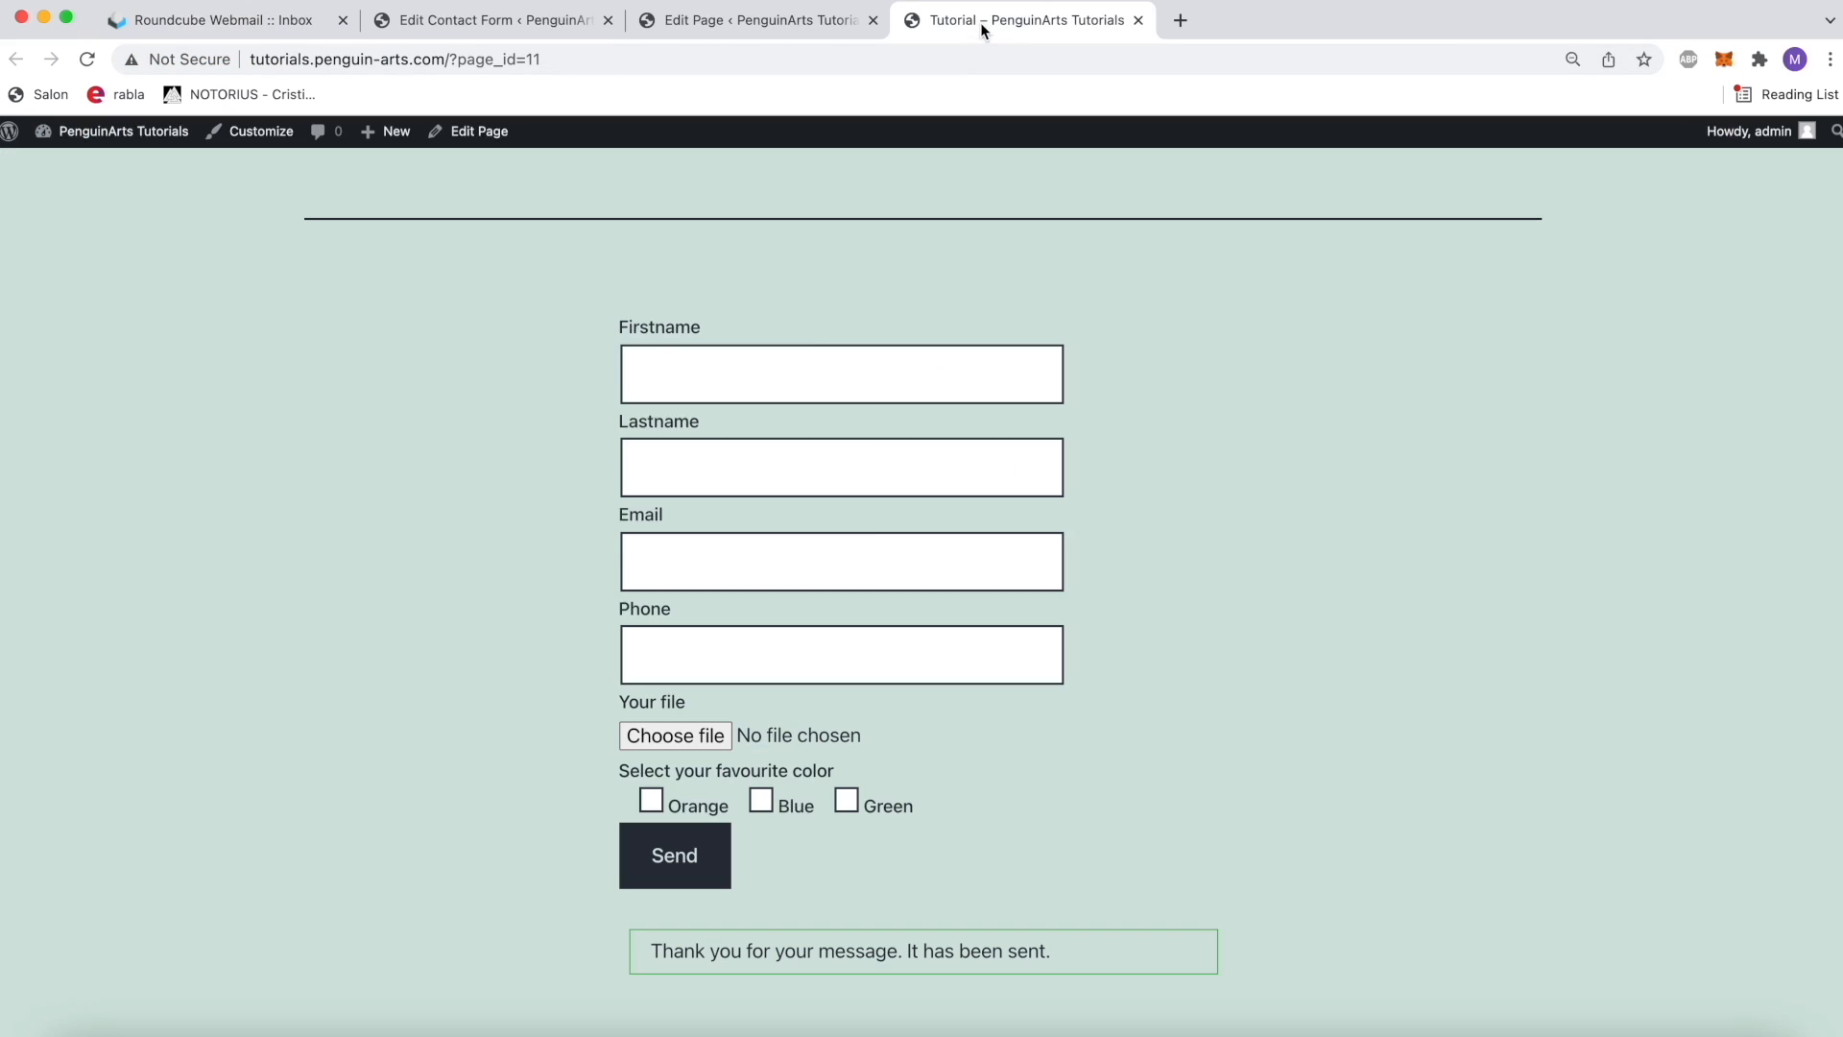
scroll(1017, 675, "down", 3)
scroll(1017, 672, "up", 5)
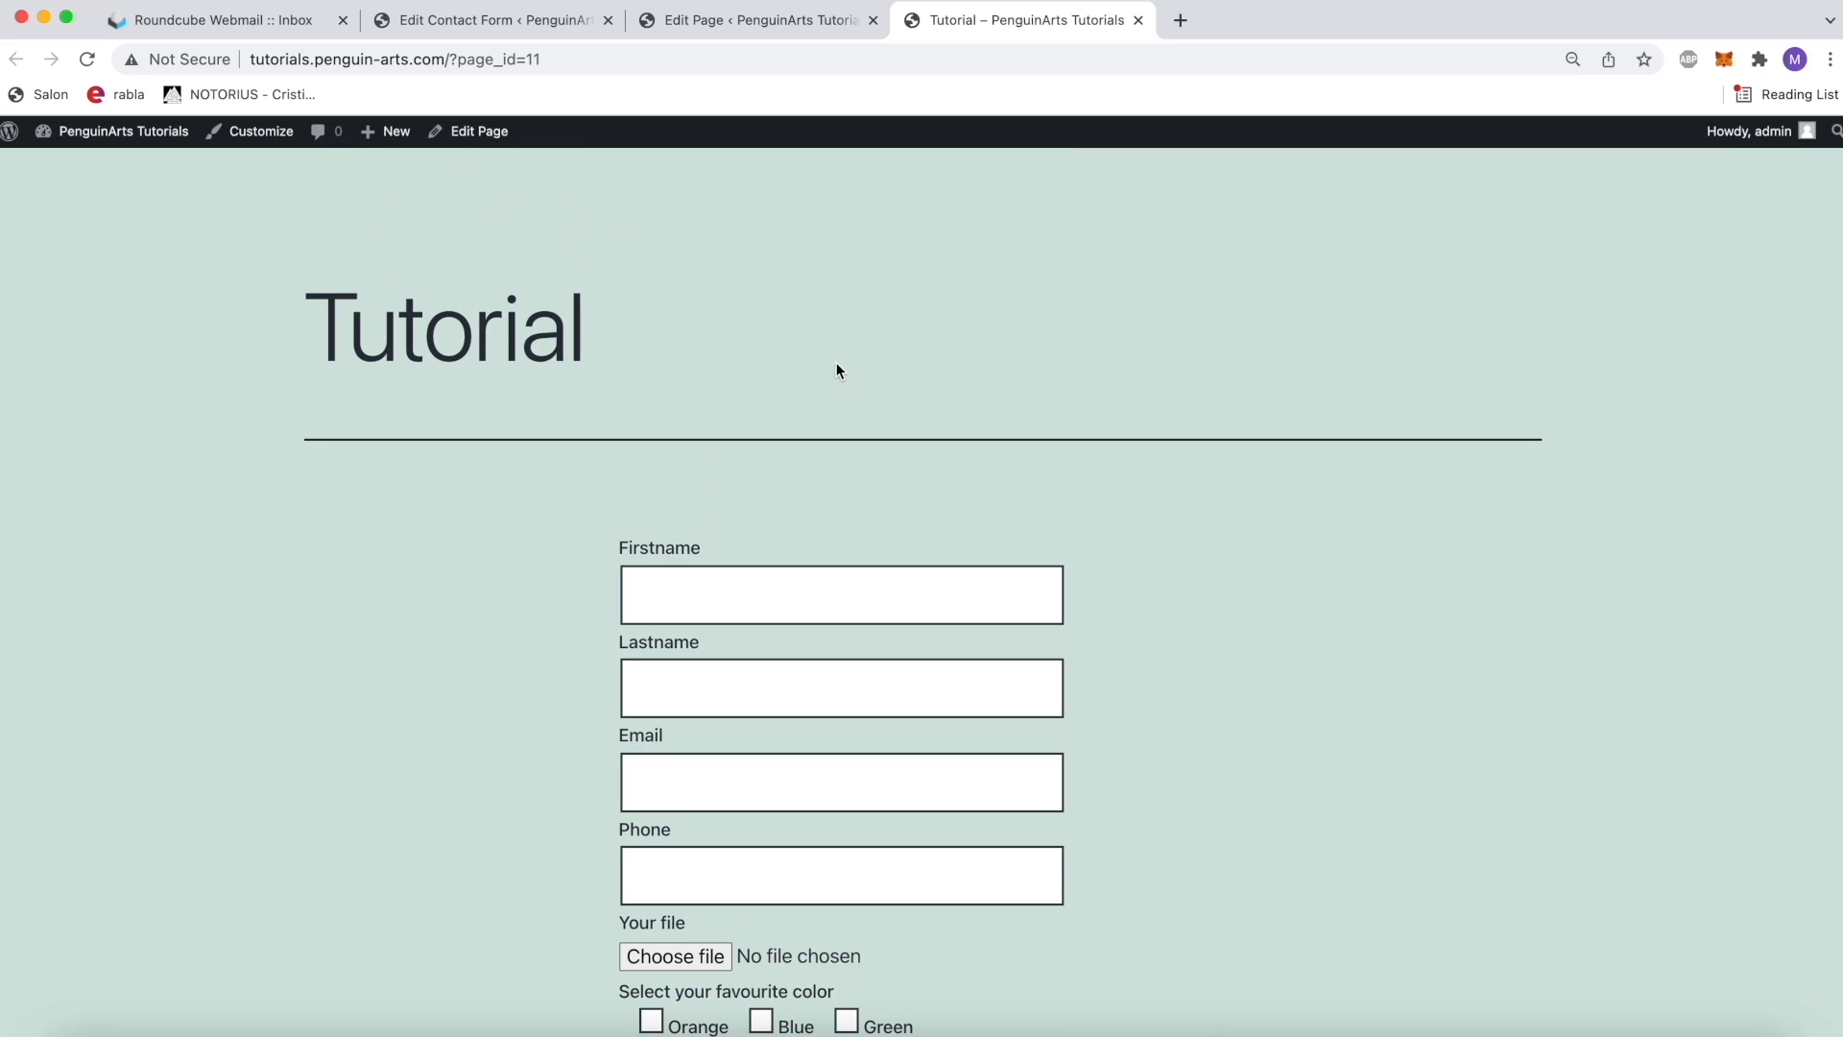
left_click(303, 24)
left_click(1010, 27)
scroll(1066, 845, "down", 3)
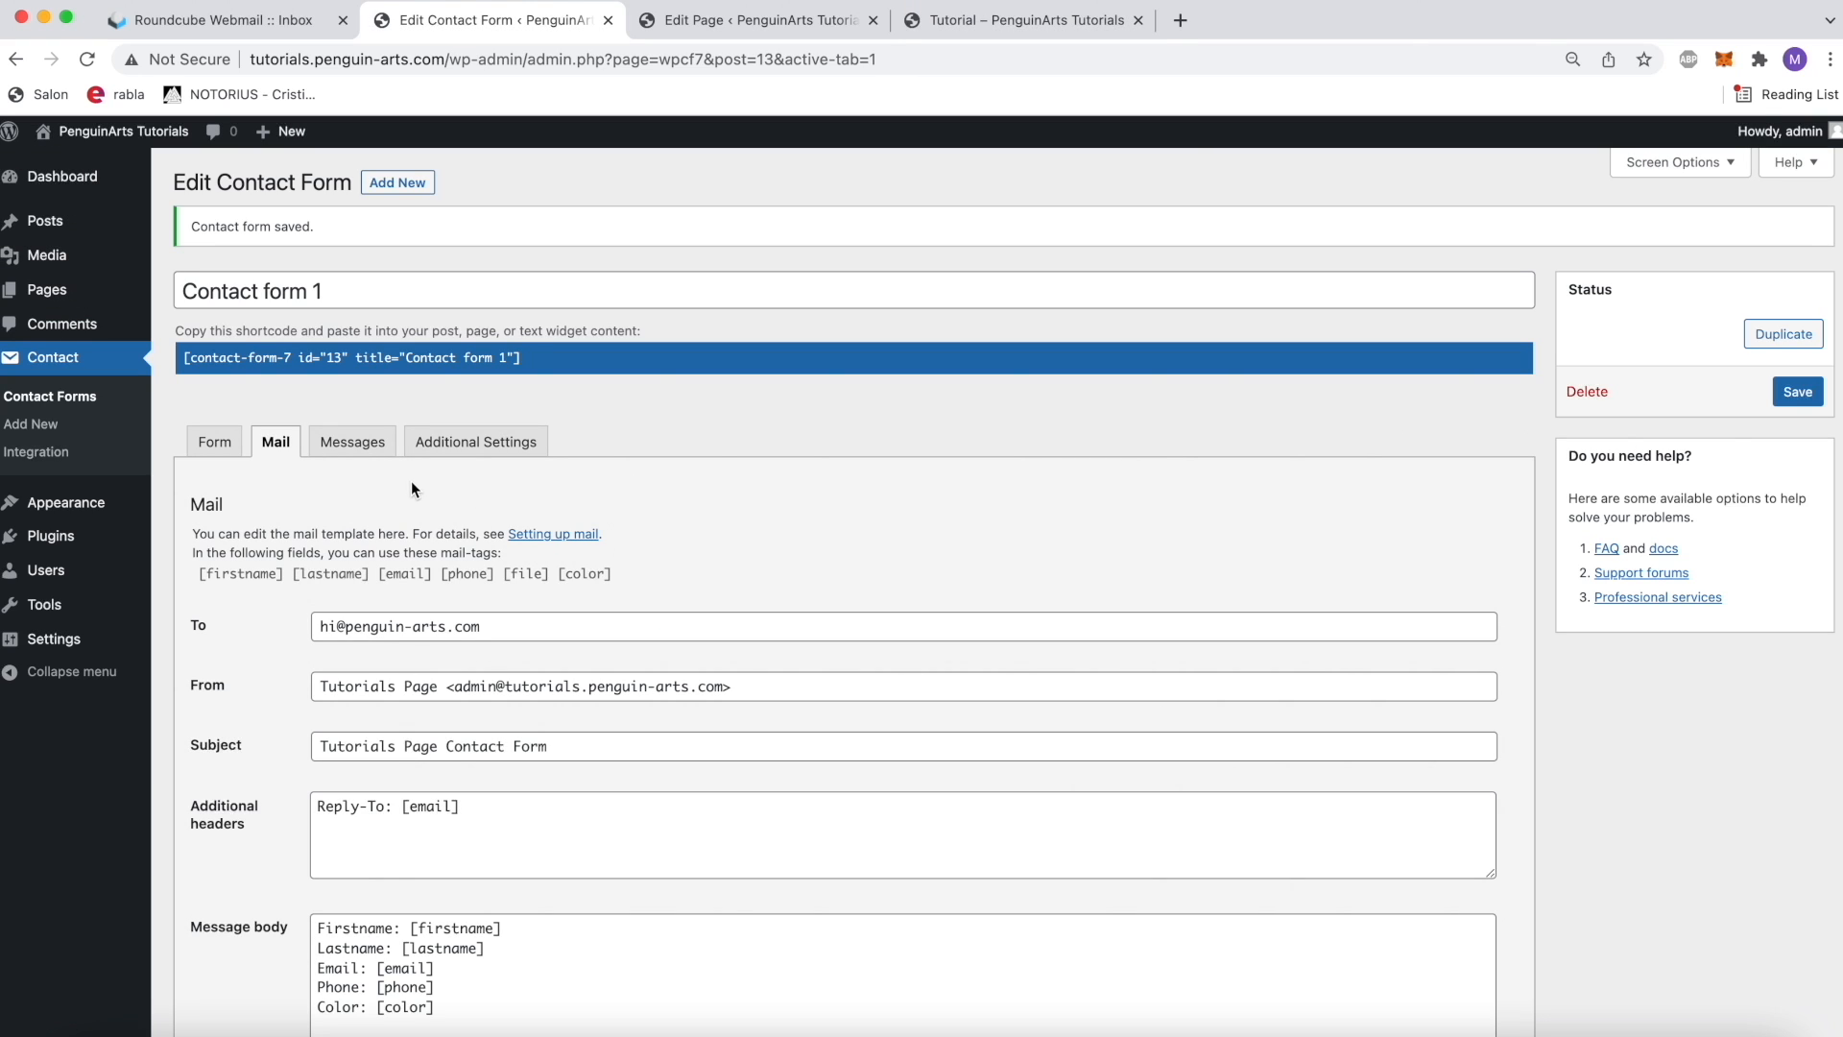
Step: Open the Messages settings of Contact form 1 and review the texts for successful sending, field length limits and file upload errors
left_click(381, 455)
scroll(746, 641, "down", 3)
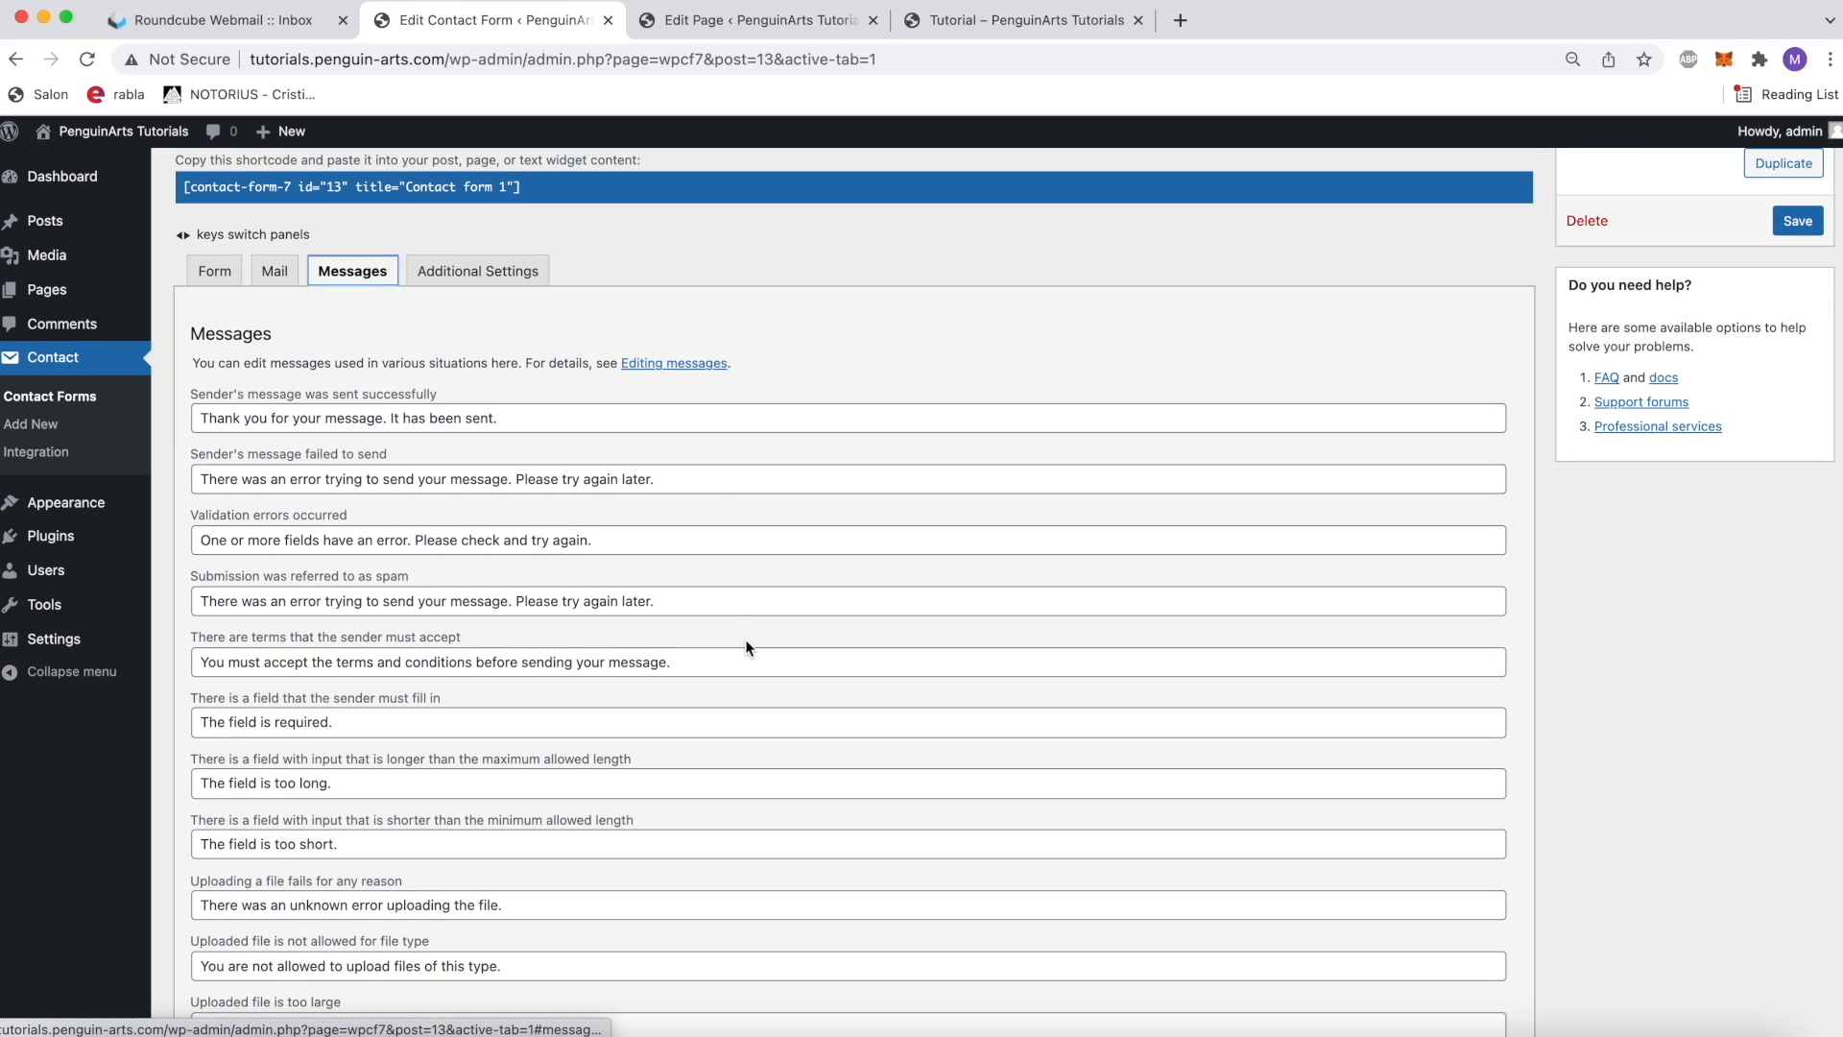
left_click(614, 411)
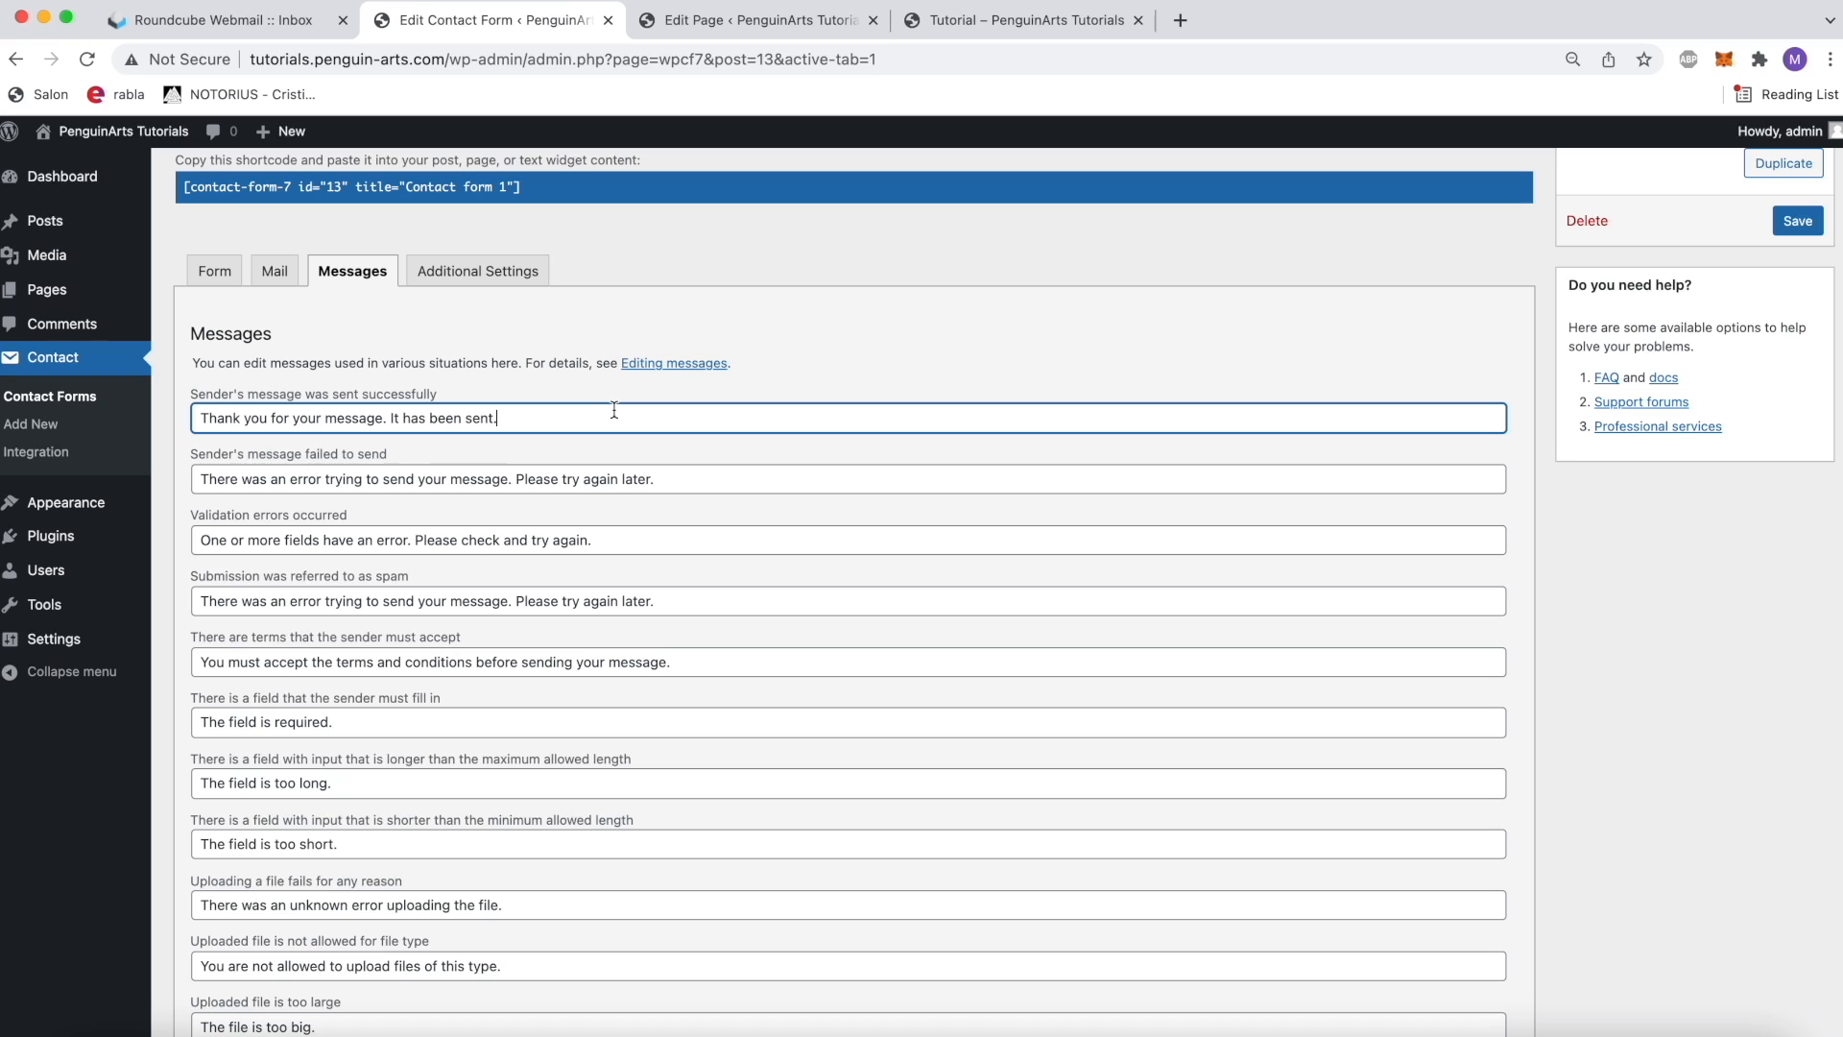
scroll(415, 729, "down", 2)
left_click(353, 643)
triple_click(355, 644)
triple_click(351, 692)
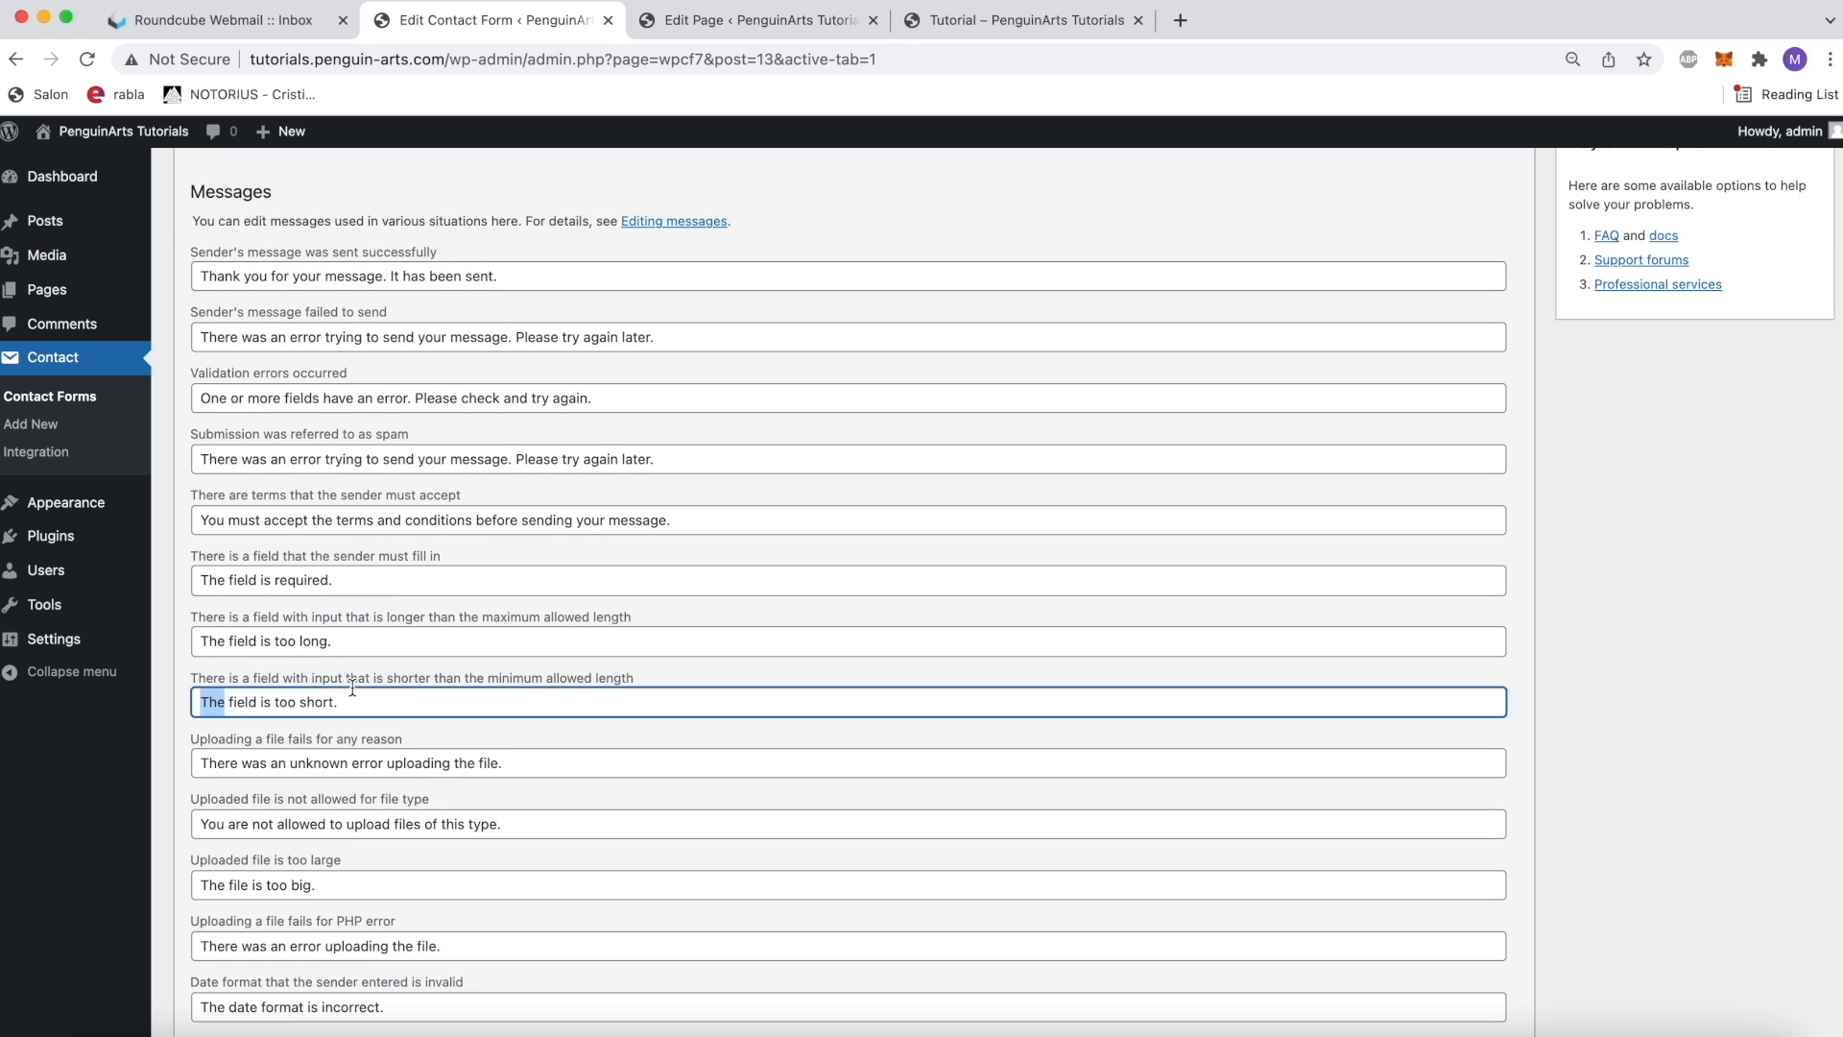
triple_click(549, 745)
scroll(519, 788, "down", 6)
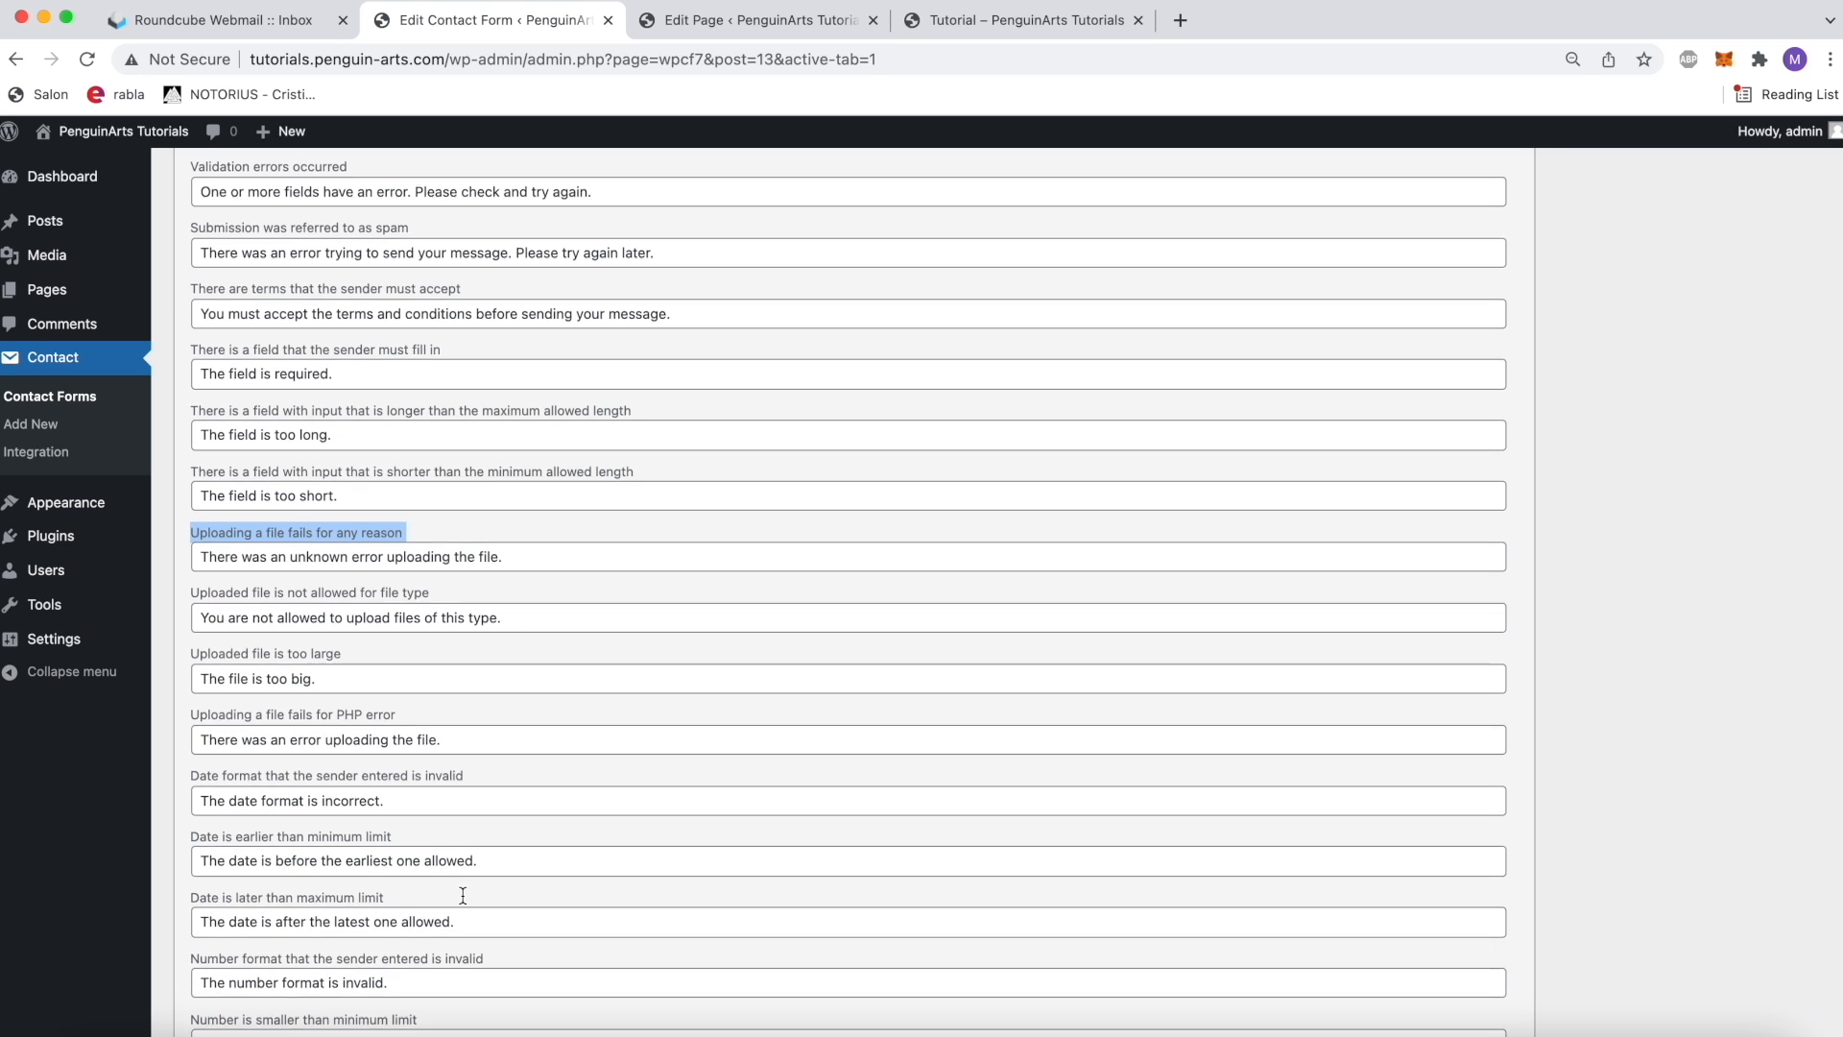
scroll(480, 828, "down", 2)
scroll(481, 827, "up", 11)
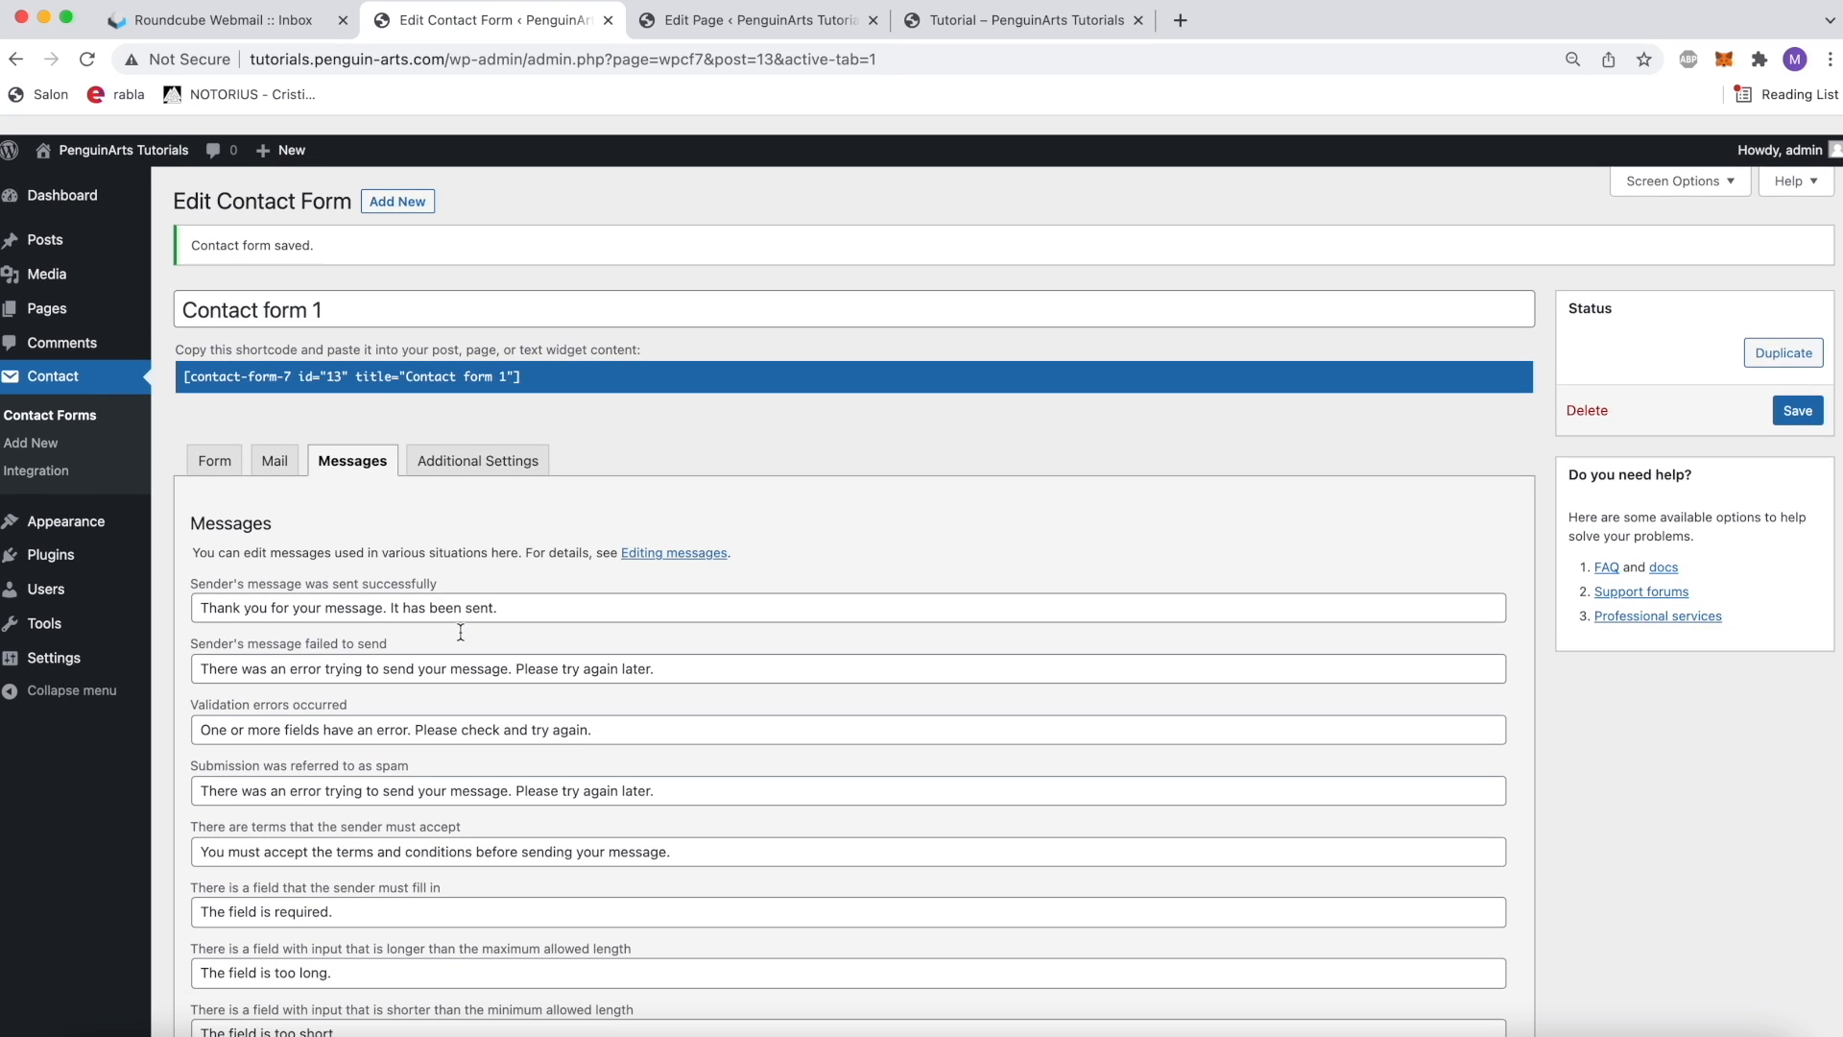